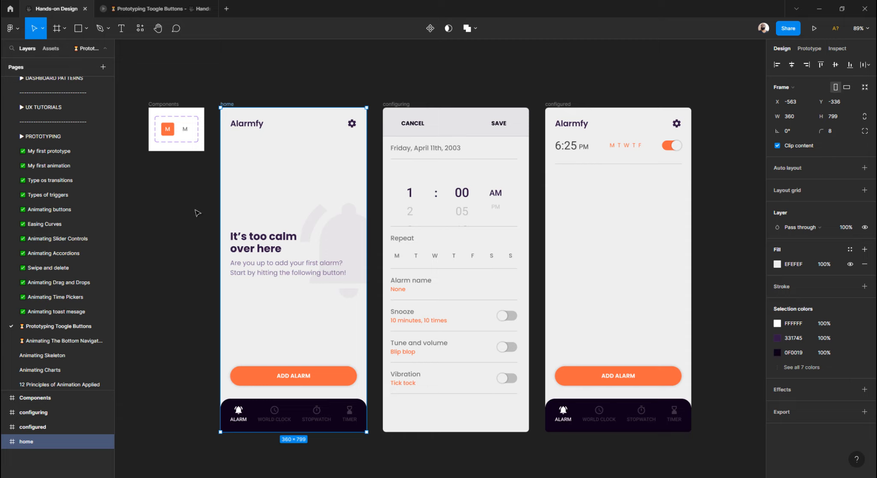
Step: Open the Animating toast mesage page and examine its two rows of alarm app frames
{"action": "left_click", "coordinate": [197, 213]}
{"action": "scroll", "coordinate": [360, 195], "scroll_direction": "down", "scroll_amount": 5}
{"action": "scroll", "coordinate": [360, 195], "scroll_direction": "up", "scroll_amount": 10}
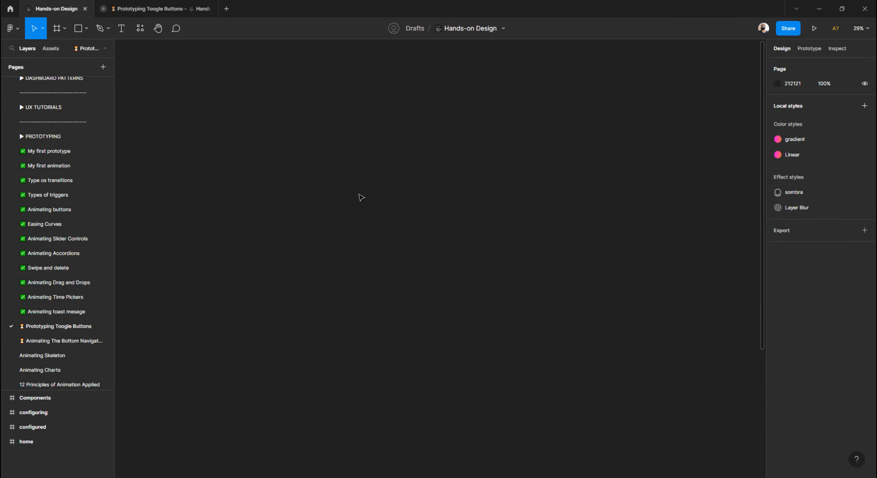
{"action": "scroll", "coordinate": [361, 197], "scroll_direction": "down", "scroll_amount": 5}
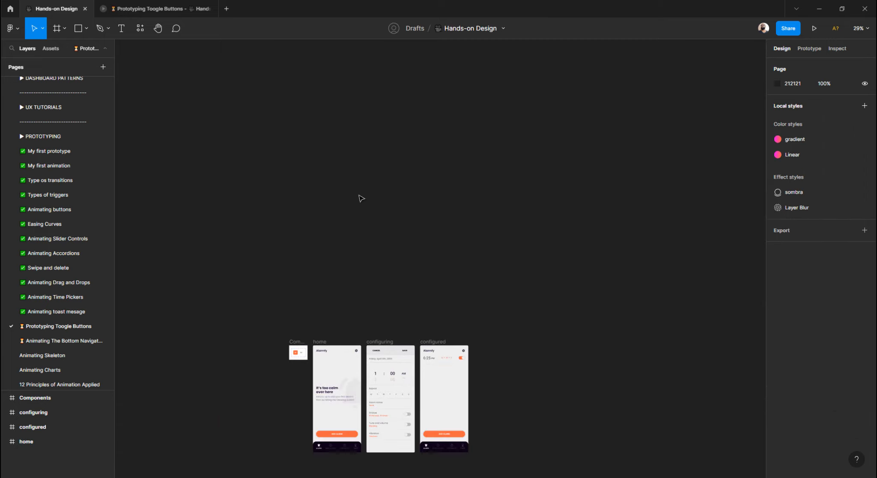
{"action": "left_click", "coordinate": [51, 312]}
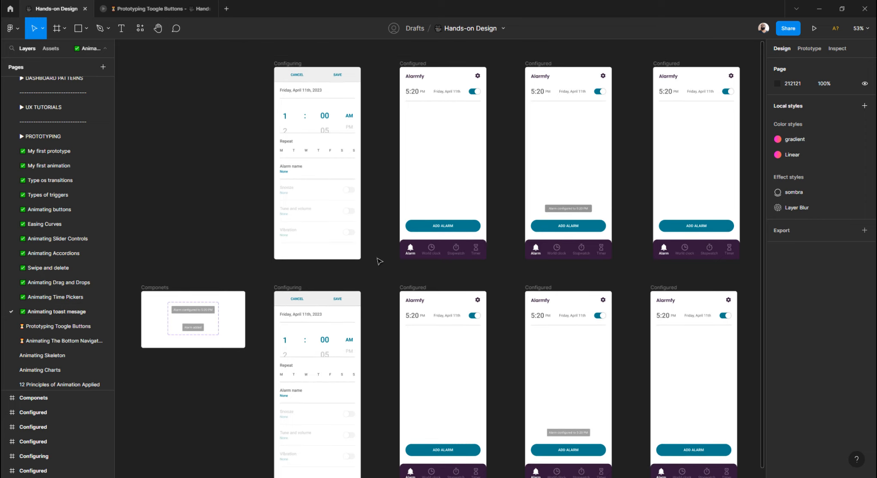
{"action": "scroll", "coordinate": [351, 217], "scroll_direction": "up", "scroll_amount": 2}
{"action": "scroll", "coordinate": [351, 217], "scroll_direction": "right", "scroll_amount": 2}
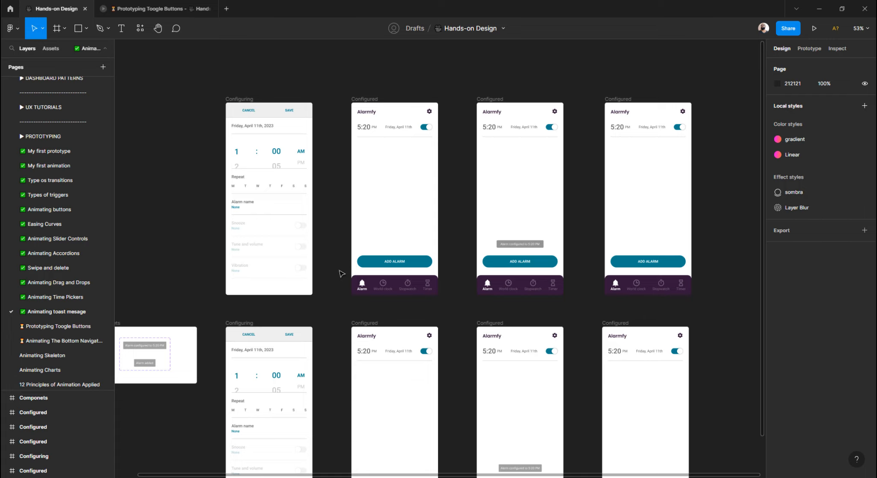
{"action": "scroll", "coordinate": [222, 382], "scroll_direction": "down", "scroll_amount": 8}
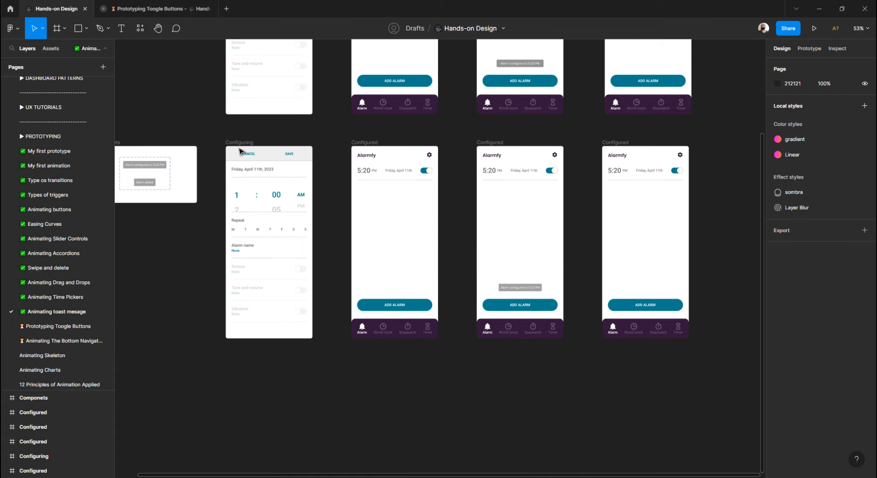
{"action": "scroll", "coordinate": [240, 151], "scroll_direction": "left", "scroll_amount": 4}
{"action": "scroll", "coordinate": [248, 170], "scroll_direction": "down", "scroll_amount": 2}
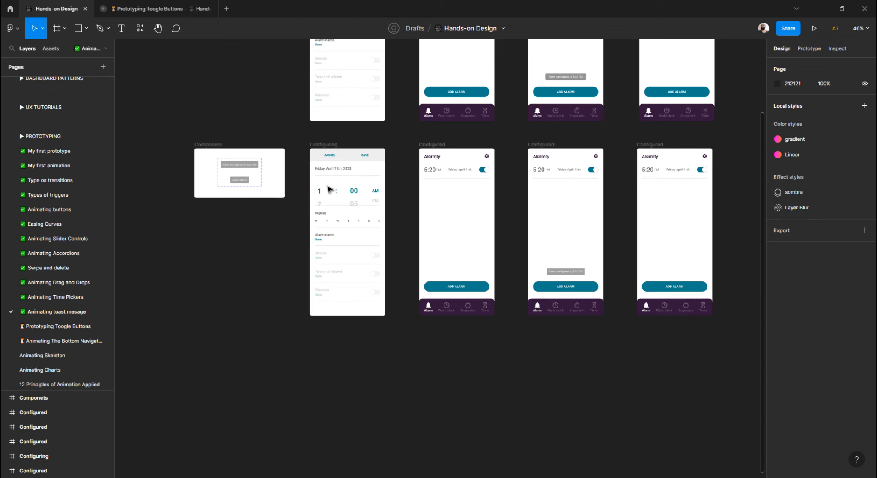
{"action": "scroll", "coordinate": [343, 210], "scroll_direction": "up", "scroll_amount": 3}
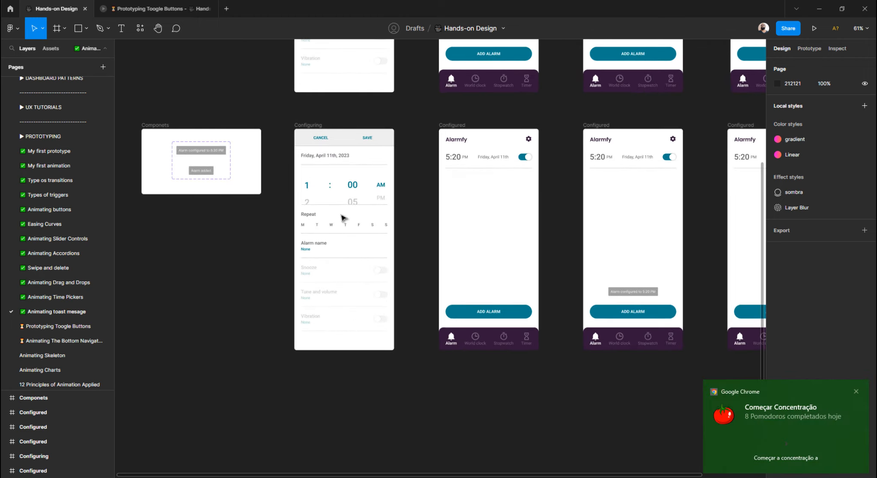
{"action": "left_click", "coordinate": [857, 391]}
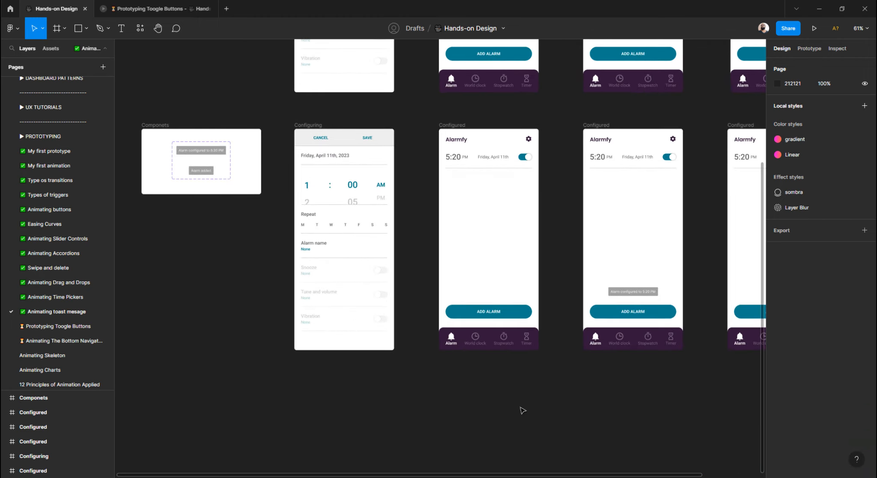
{"action": "scroll", "coordinate": [492, 398], "scroll_direction": "down", "scroll_amount": 2}
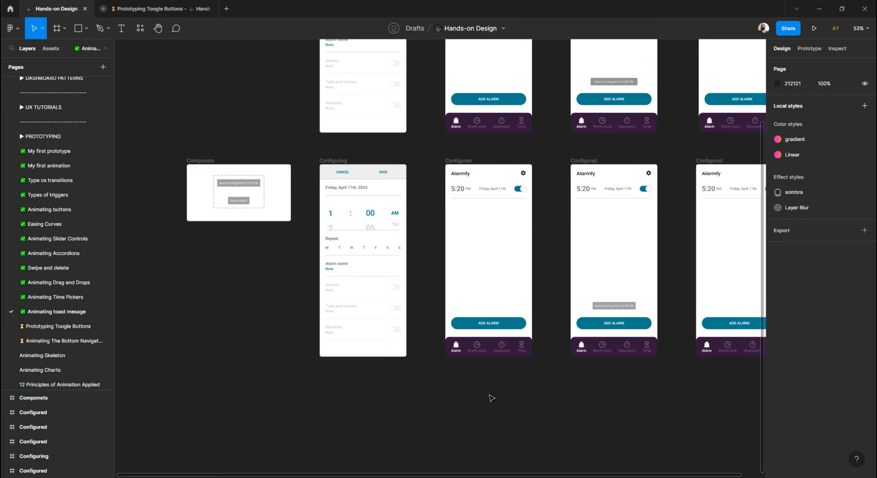
{"action": "scroll", "coordinate": [492, 398], "scroll_direction": "down", "scroll_amount": 2}
{"action": "scroll", "coordinate": [488, 395], "scroll_direction": "right", "scroll_amount": 2}
{"action": "scroll", "coordinate": [466, 383], "scroll_direction": "down", "scroll_amount": 1}
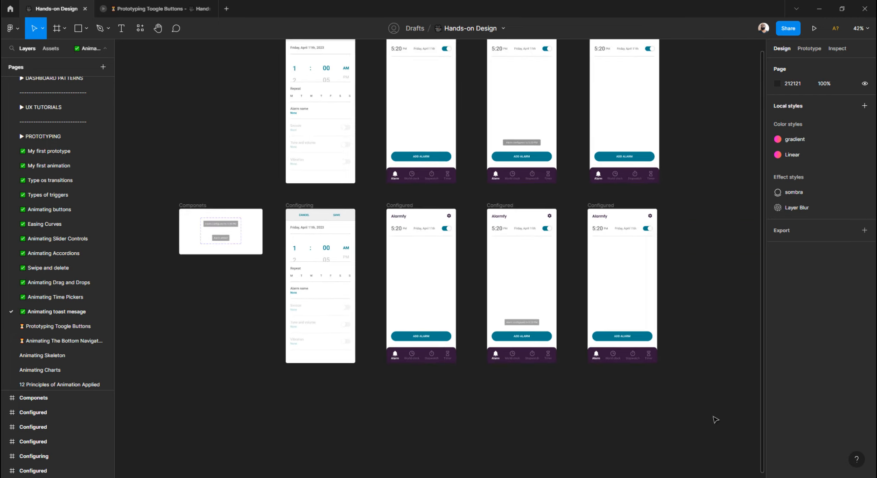
{"action": "left_click_drag", "start_coordinate": [714, 420], "coordinate": [163, 198]}
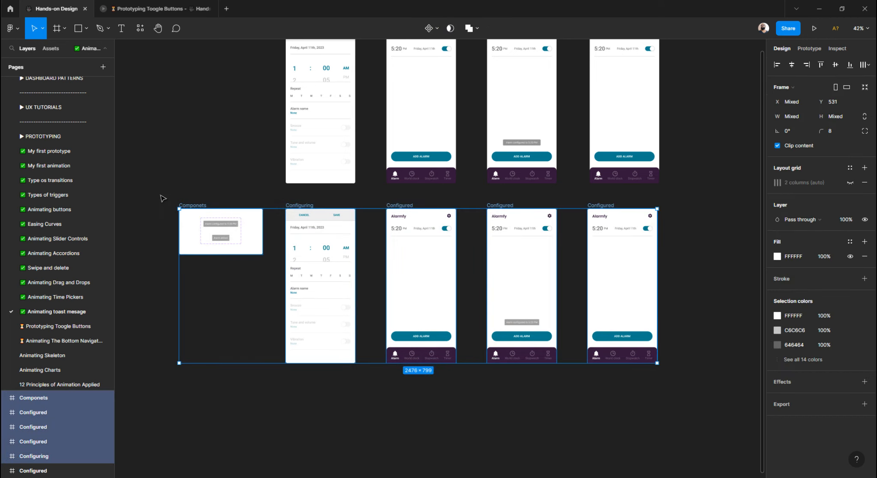
{"action": "left_click", "coordinate": [277, 202]}
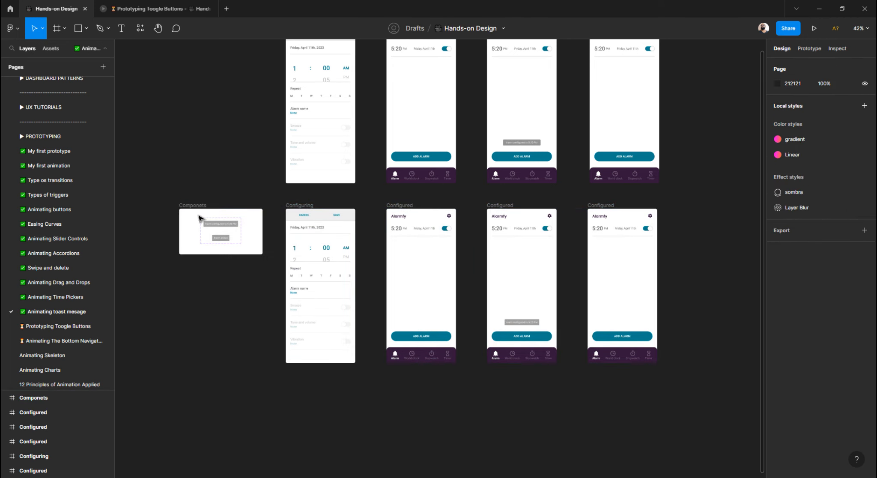
{"action": "scroll", "coordinate": [199, 217], "scroll_direction": "up", "scroll_amount": 4}
{"action": "scroll", "coordinate": [222, 243], "scroll_direction": "down", "scroll_amount": 2}
{"action": "scroll", "coordinate": [223, 244], "scroll_direction": "down", "scroll_amount": 3}
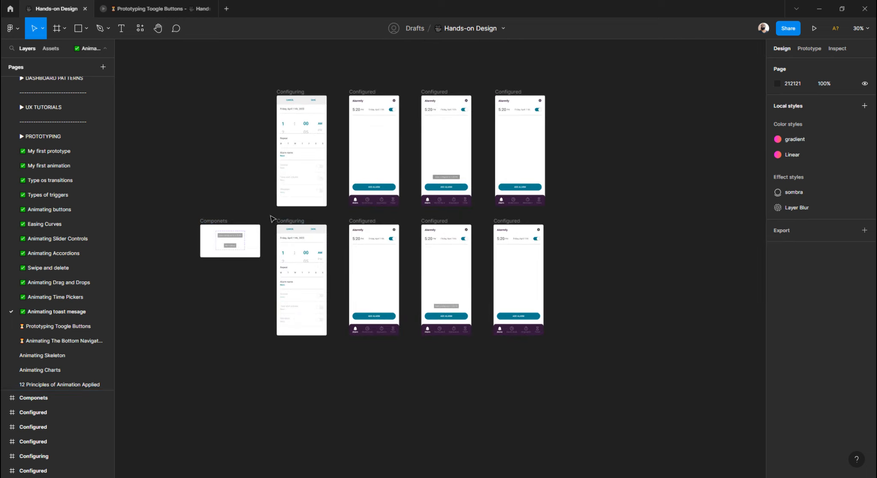
Step: Copy the lower row's Configuring frame and the Configured frame beside it, and return to the Prototyping Toogle Buttons page
{"action": "left_click", "coordinate": [283, 221]}
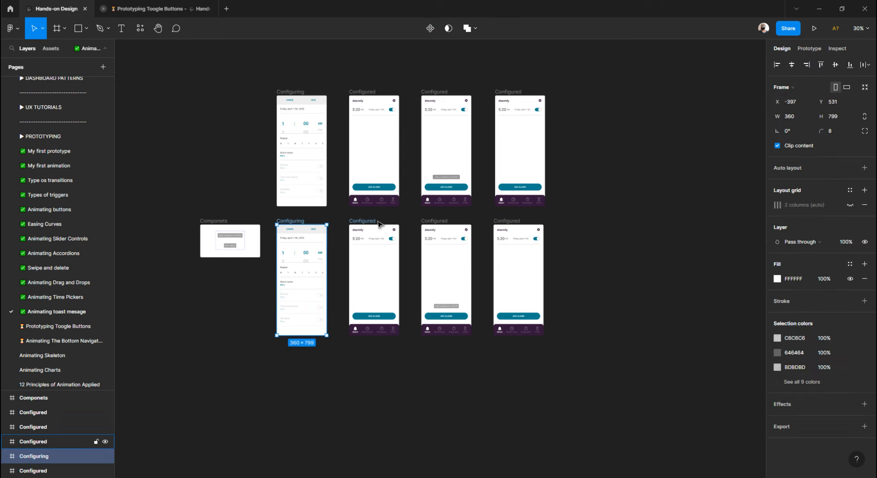
{"action": "left_click", "coordinate": [362, 222], "text": "shift"}
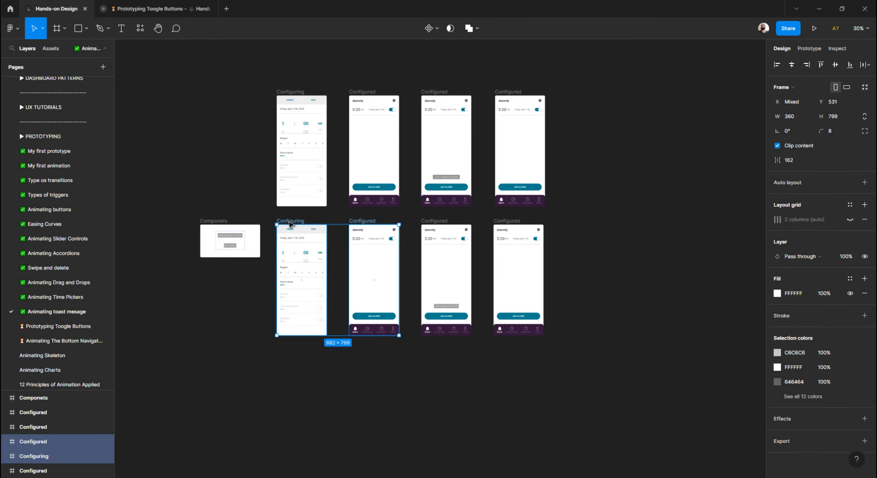
{"action": "left_click", "coordinate": [55, 327]}
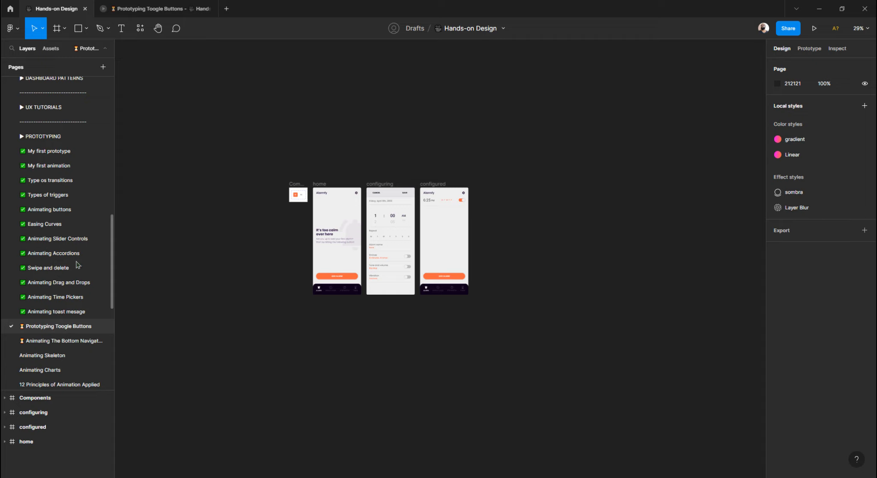
{"action": "left_click", "coordinate": [103, 67]}
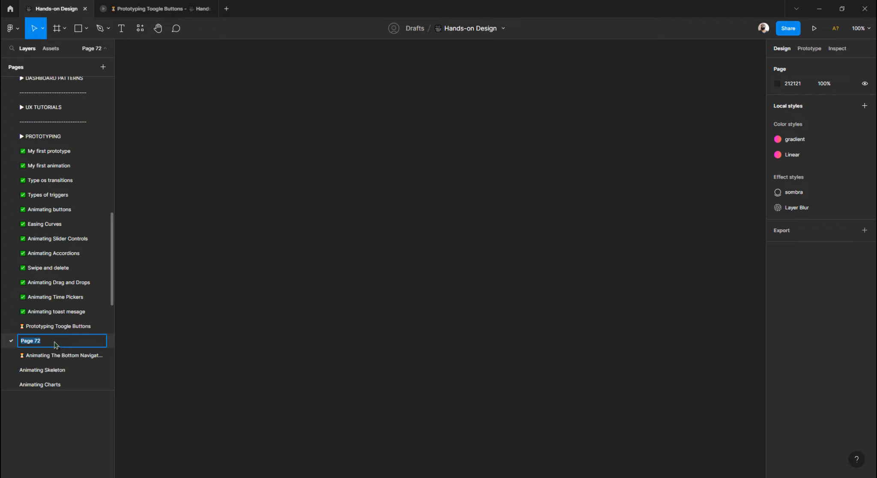
{"action": "type", "text": "dfasdfasdfk"}
{"action": "key", "text": "Escape"}
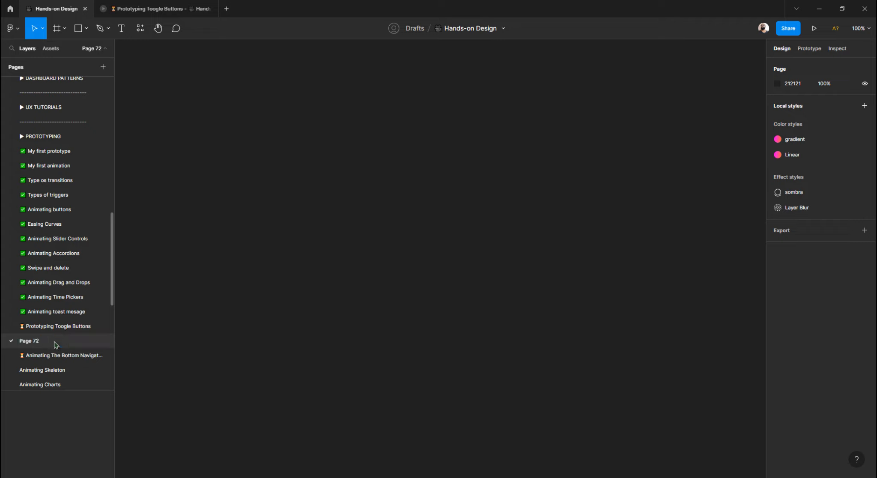
{"action": "right_click", "coordinate": [52, 345]}
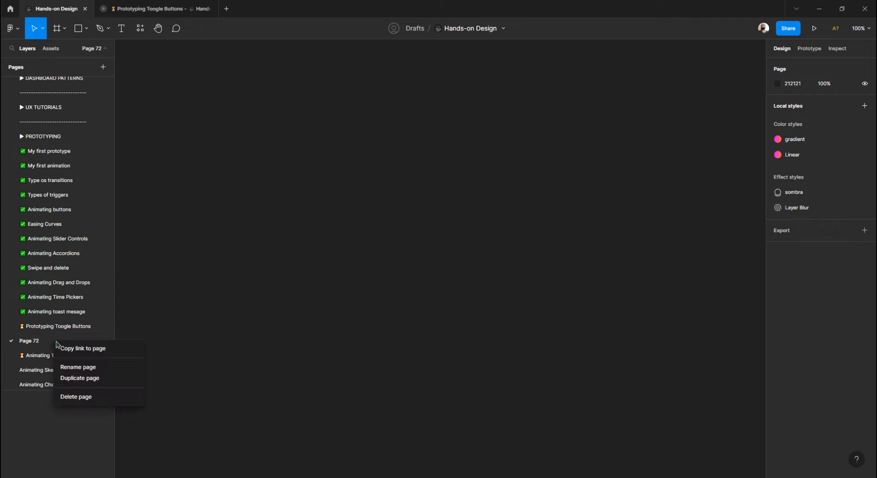
{"action": "left_click", "coordinate": [85, 398]}
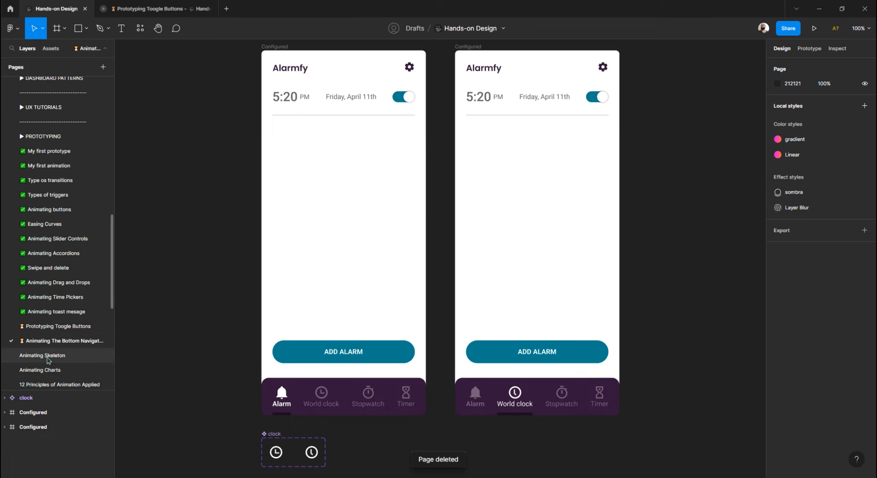
{"action": "left_click", "coordinate": [50, 326]}
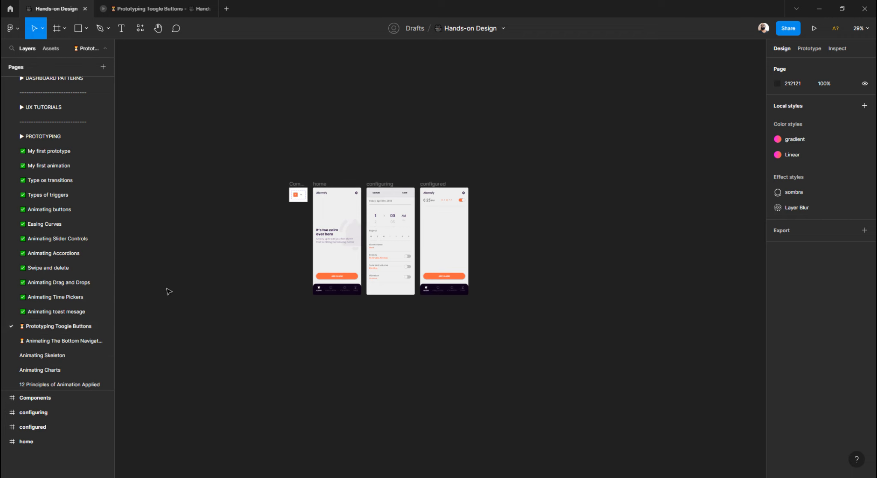
Step: Paste the copied Configuring and Configured frames below the existing screens, aligning each under its orange counterpart
{"action": "key", "text": "ctrl+v"}
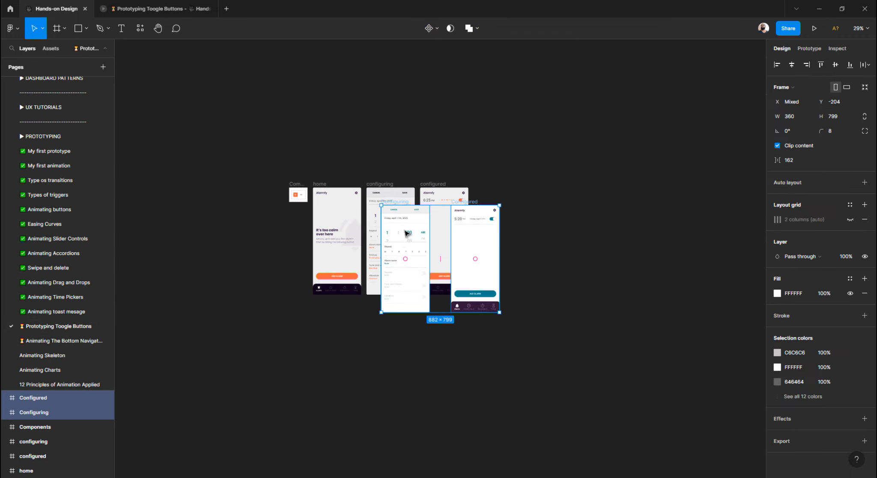
{"action": "left_click_drag", "start_coordinate": [402, 225], "coordinate": [391, 341]}
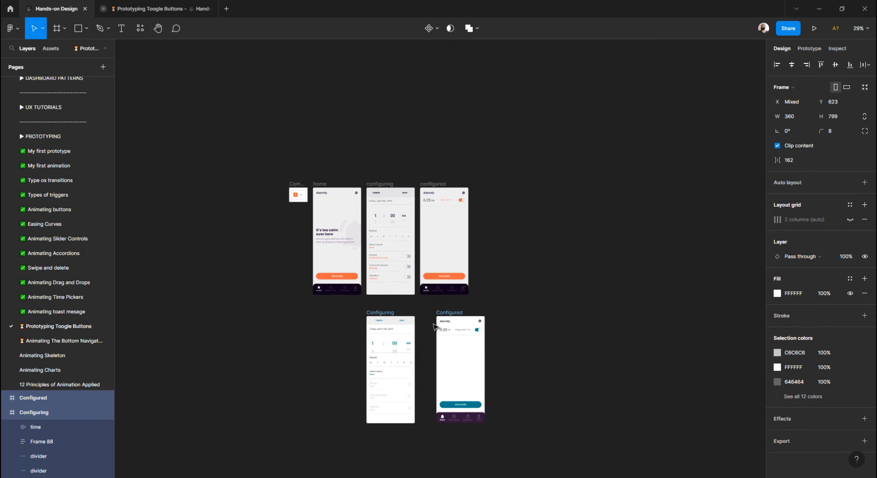
{"action": "scroll", "coordinate": [425, 321], "scroll_direction": "up", "scroll_amount": 5}
{"action": "left_click", "coordinate": [436, 294]}
{"action": "scroll", "coordinate": [445, 279], "scroll_direction": "down", "scroll_amount": 2}
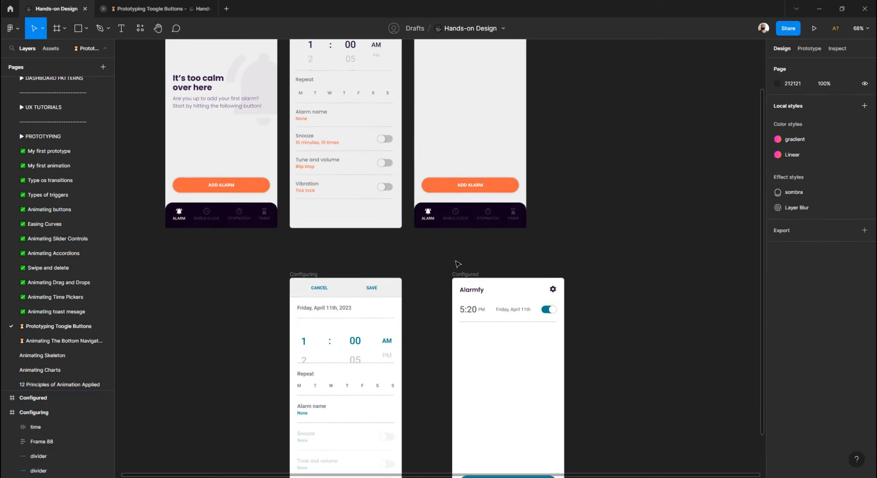
{"action": "left_click_drag", "start_coordinate": [461, 275], "coordinate": [418, 279]}
{"action": "scroll", "coordinate": [301, 242], "scroll_direction": "down", "scroll_amount": 3}
{"action": "scroll", "coordinate": [237, 240], "scroll_direction": "up", "scroll_amount": 2}
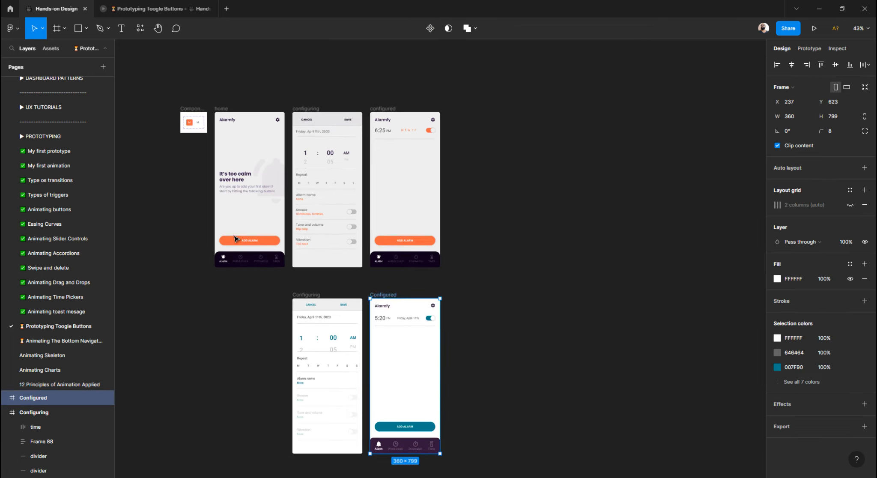
Step: Duplicate the teal Configured frame to the left of the Configuring frame, directly below the home screen
{"action": "scroll", "coordinate": [235, 129], "scroll_direction": "up", "scroll_amount": 5}
{"action": "scroll", "coordinate": [235, 128], "scroll_direction": "down", "scroll_amount": 4}
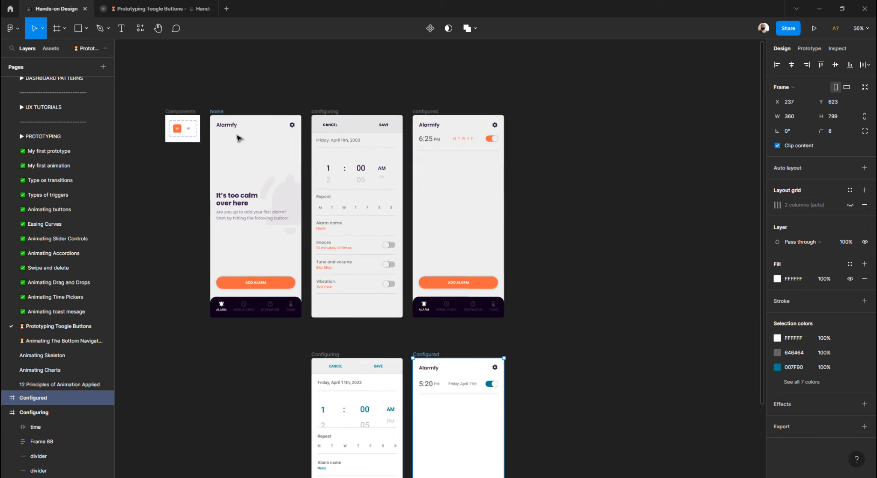
{"action": "scroll", "coordinate": [242, 137], "scroll_direction": "down", "scroll_amount": 3}
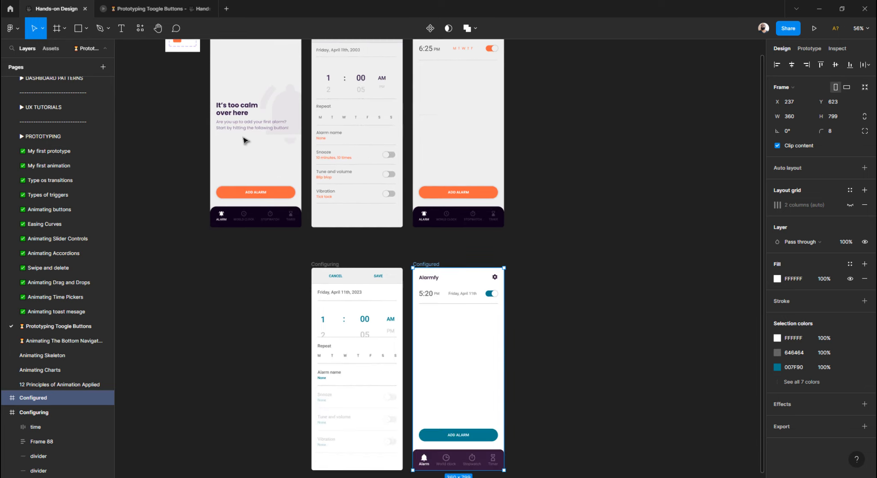
{"action": "scroll", "coordinate": [348, 147], "scroll_direction": "down", "scroll_amount": 3}
{"action": "scroll", "coordinate": [362, 164], "scroll_direction": "up", "scroll_amount": 1}
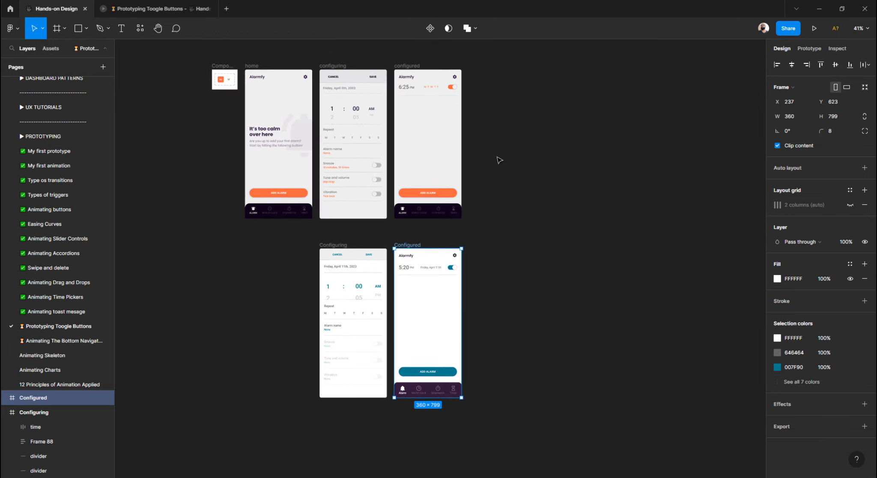
{"action": "left_click", "coordinate": [503, 180]}
{"action": "scroll", "coordinate": [501, 195], "scroll_direction": "down", "scroll_amount": 1}
{"action": "scroll", "coordinate": [501, 201], "scroll_direction": "left", "scroll_amount": 3}
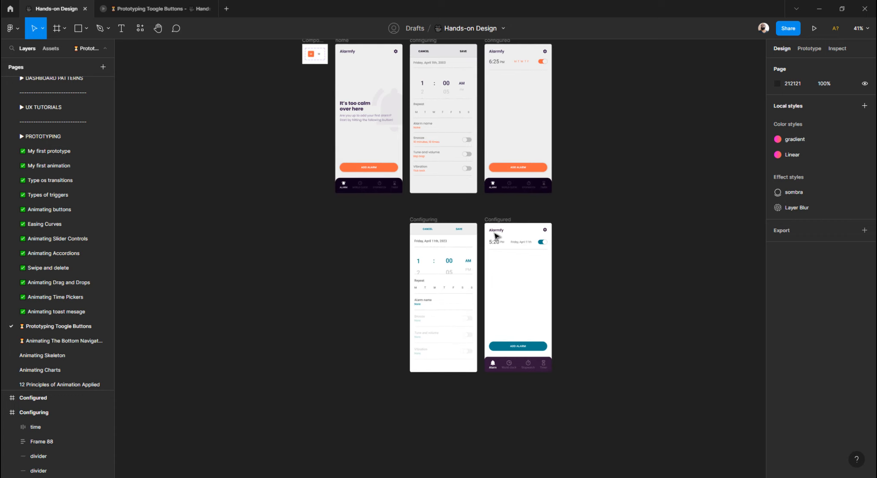
{"action": "left_click", "coordinate": [497, 220]}
{"action": "left_click_drag", "start_coordinate": [498, 220], "coordinate": [340, 229]}
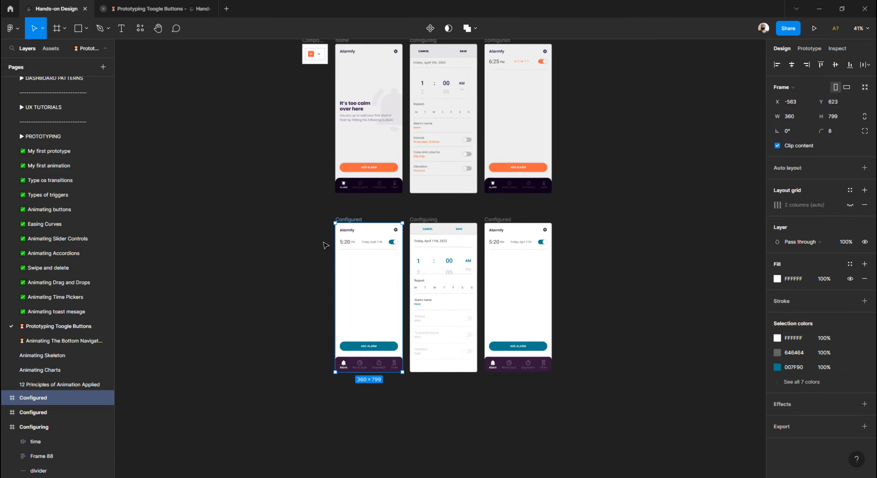
Step: Delete the 5:20 PM alarm entry, including its date, toggle and divider, from the Configured frame below the home screen
{"action": "scroll", "coordinate": [326, 245], "scroll_direction": "up", "scroll_amount": 2}
{"action": "scroll", "coordinate": [326, 245], "scroll_direction": "down", "scroll_amount": 1}
{"action": "scroll", "coordinate": [319, 264], "scroll_direction": "up", "scroll_amount": 2}
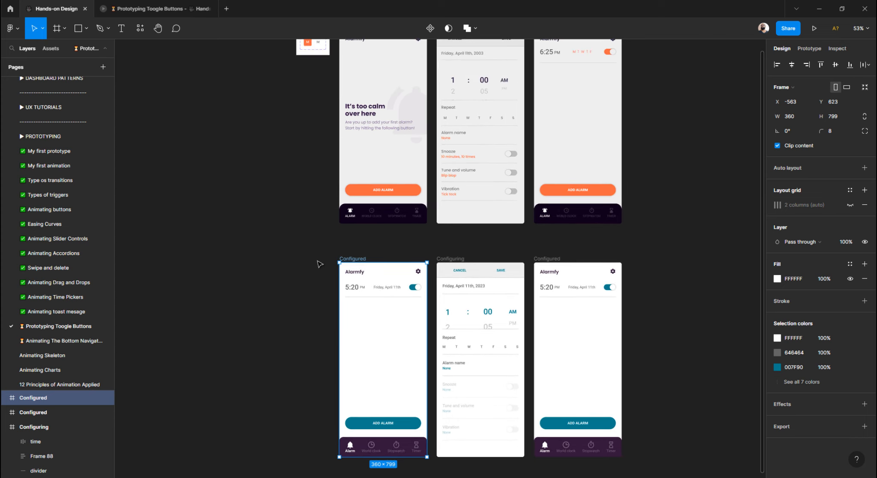
{"action": "scroll", "coordinate": [319, 264], "scroll_direction": "down", "scroll_amount": 1}
{"action": "left_click_drag", "start_coordinate": [310, 301], "coordinate": [419, 279]}
{"action": "key", "text": "Delete"}
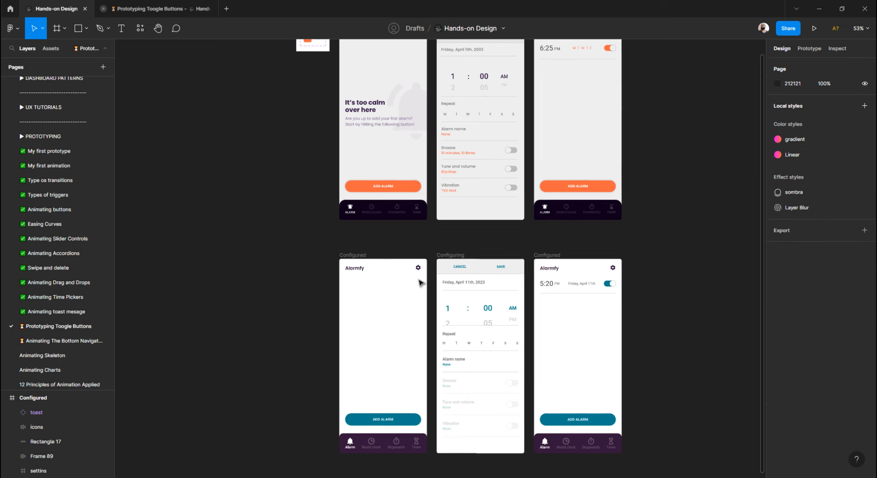
{"action": "scroll", "coordinate": [317, 290], "scroll_direction": "up", "scroll_amount": 4}
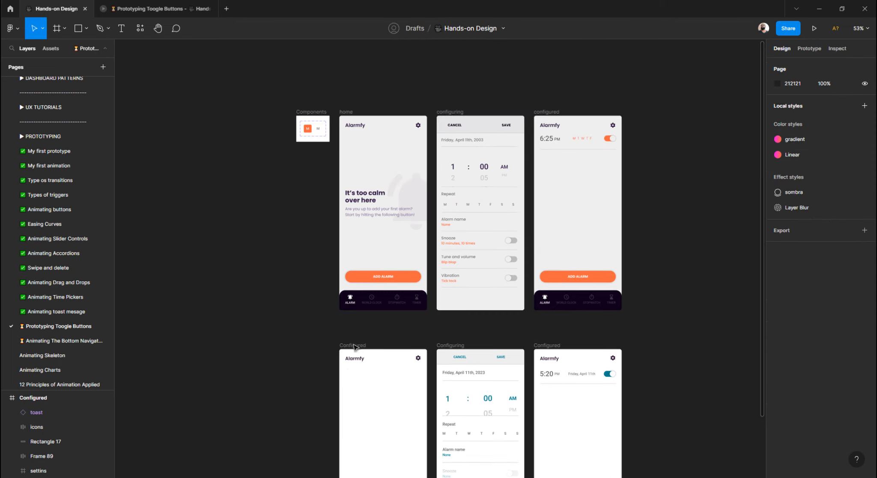
{"action": "scroll", "coordinate": [356, 348], "scroll_direction": "down", "scroll_amount": 1}
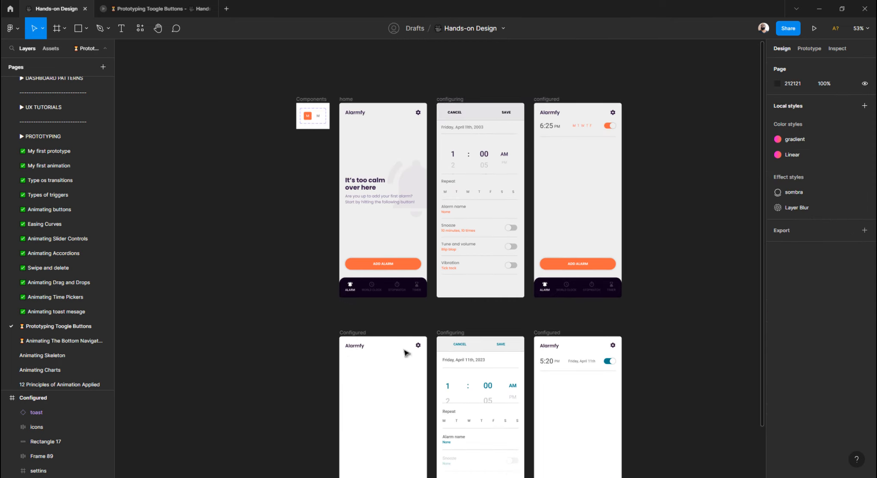
{"action": "scroll", "coordinate": [332, 323], "scroll_direction": "down", "scroll_amount": 1}
{"action": "scroll", "coordinate": [331, 322], "scroll_direction": "down", "scroll_amount": 4}
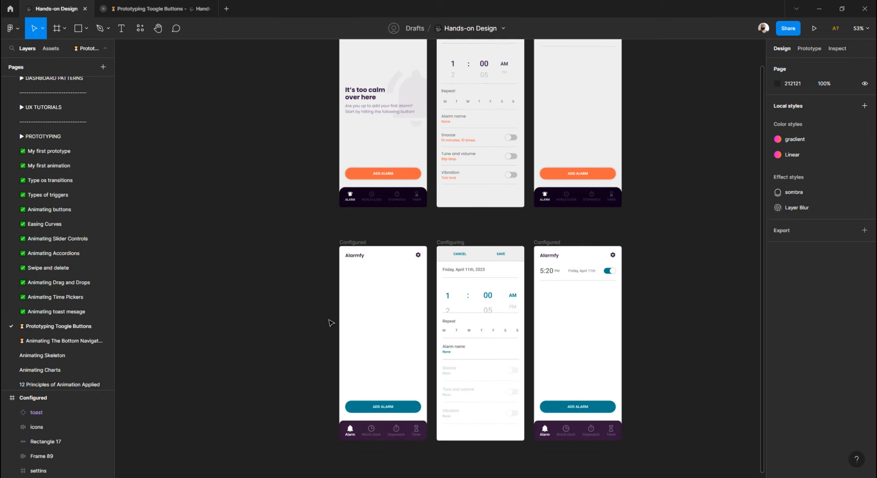
Step: Copy the "It's too calm over here" heading from the orange home screen into the teal Configured frame below it
{"action": "scroll", "coordinate": [332, 321], "scroll_direction": "up", "scroll_amount": 1}
{"action": "scroll", "coordinate": [363, 118], "scroll_direction": "up", "scroll_amount": 3}
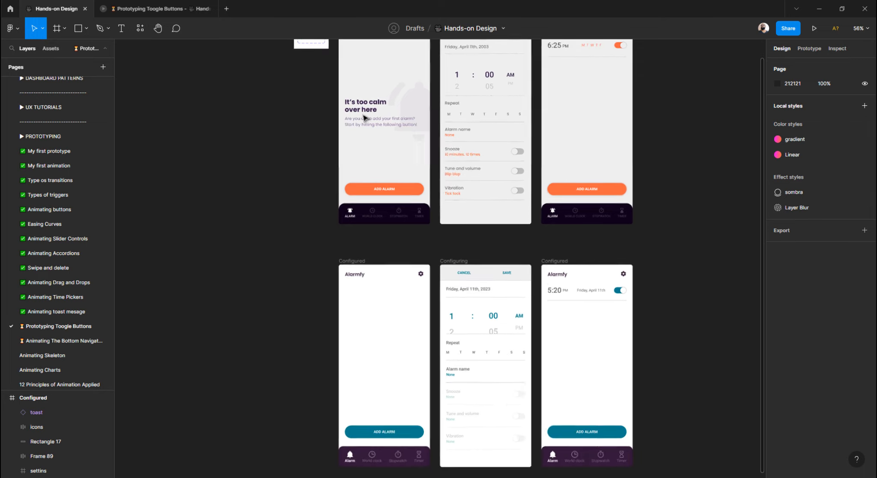
{"action": "scroll", "coordinate": [361, 156], "scroll_direction": "up", "scroll_amount": 2}
{"action": "scroll", "coordinate": [359, 225], "scroll_direction": "down", "scroll_amount": 5}
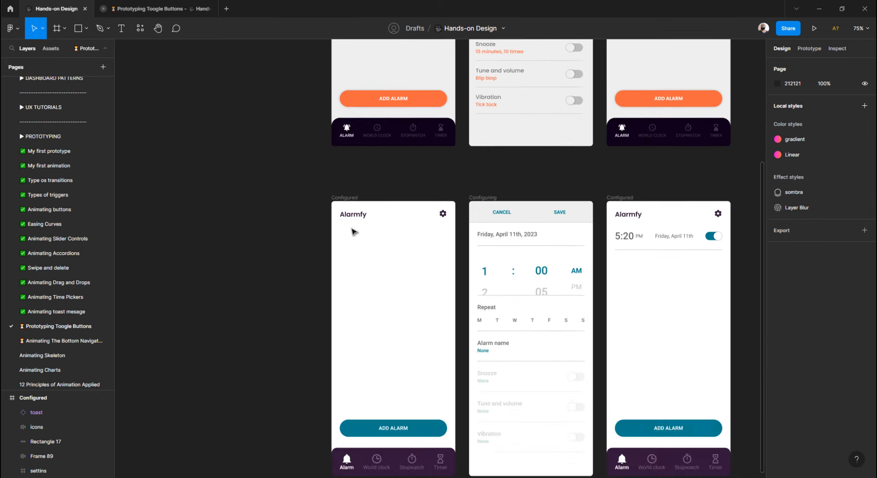
{"action": "scroll", "coordinate": [352, 228], "scroll_direction": "up", "scroll_amount": 1}
{"action": "scroll", "coordinate": [355, 202], "scroll_direction": "up", "scroll_amount": 5}
{"action": "scroll", "coordinate": [361, 155], "scroll_direction": "up", "scroll_amount": 2}
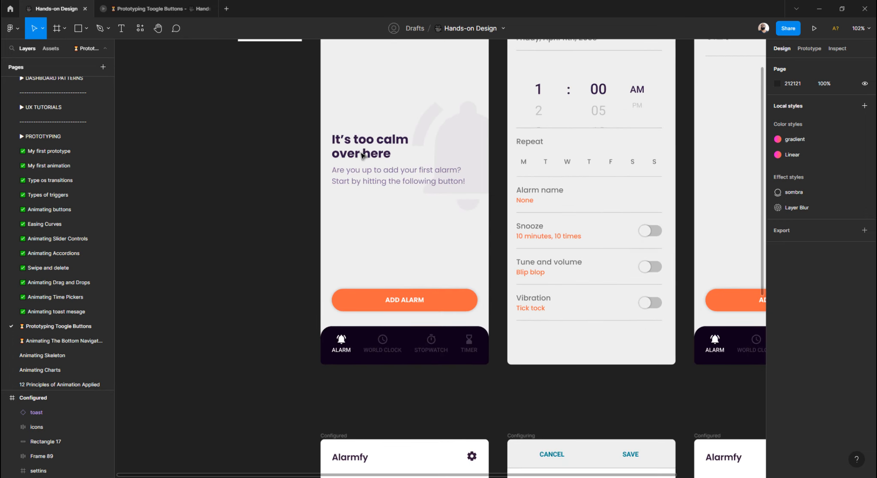
{"action": "double_click", "coordinate": [361, 156]}
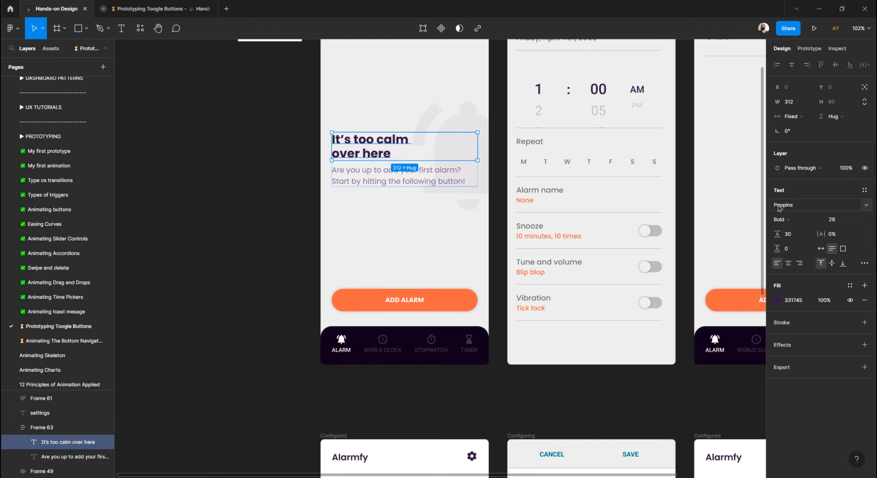
{"action": "double_click", "coordinate": [371, 151]}
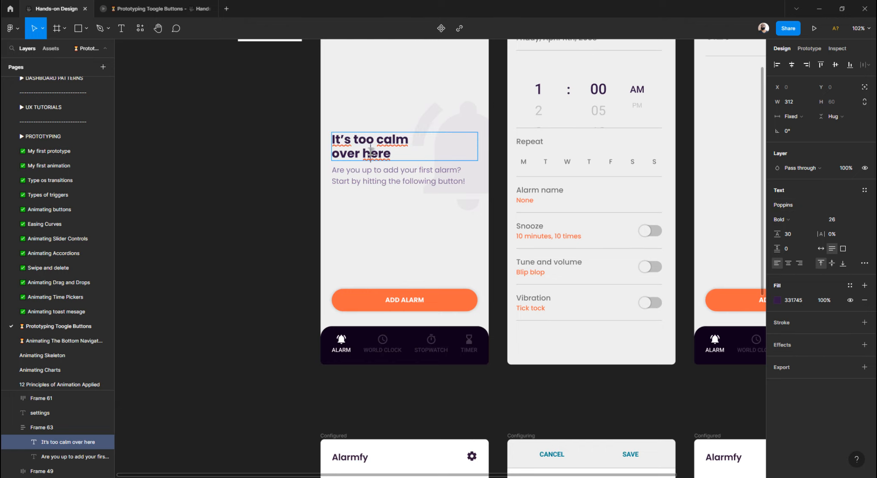
{"action": "triple_click", "coordinate": [371, 152]}
{"action": "left_click", "coordinate": [371, 152]}
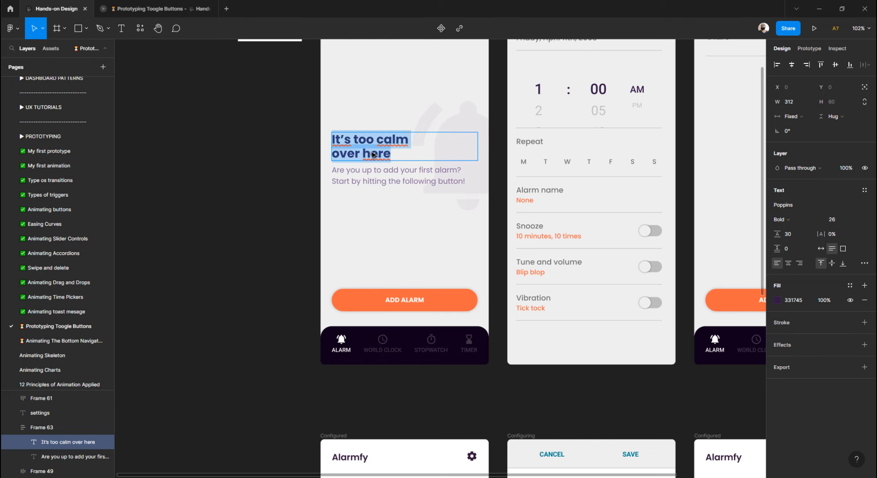
{"action": "key", "text": "Escape"}
{"action": "scroll", "coordinate": [326, 235], "scroll_direction": "down", "scroll_amount": 8}
{"action": "left_click", "coordinate": [328, 110]}
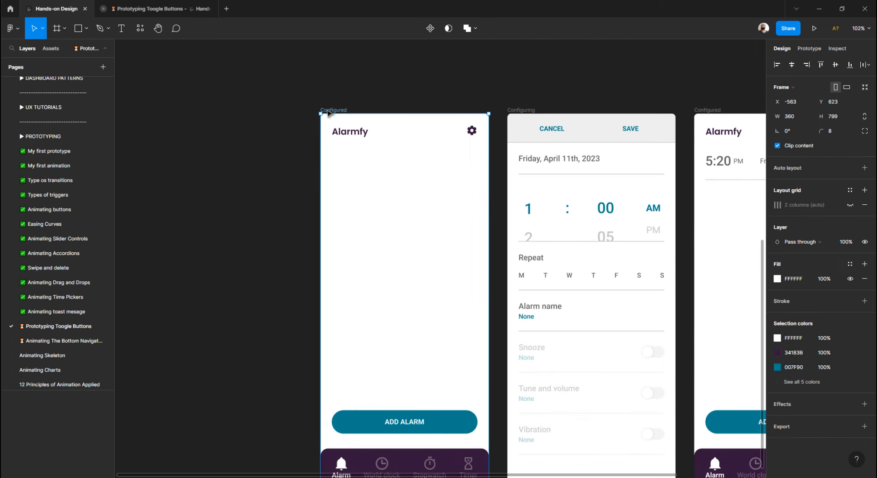
{"action": "key", "text": "ctrl+v"}
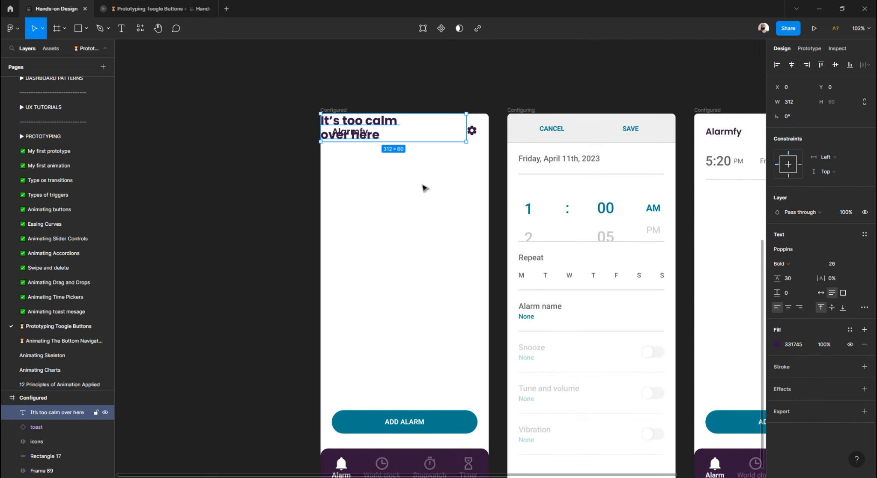
Step: Centre the pasted heading horizontally in the Configured frame and move it down to about Y 295.5
{"action": "left_click", "coordinate": [792, 64]}
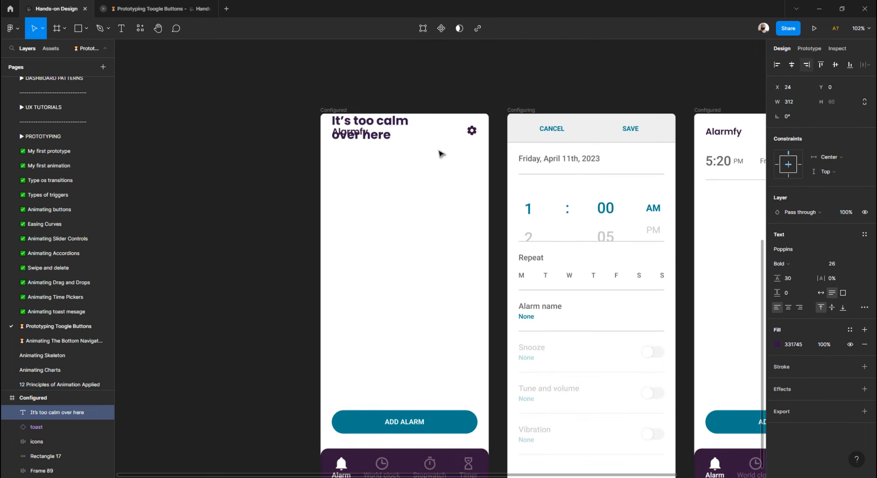
{"action": "left_click_drag", "start_coordinate": [387, 131], "coordinate": [392, 261]}
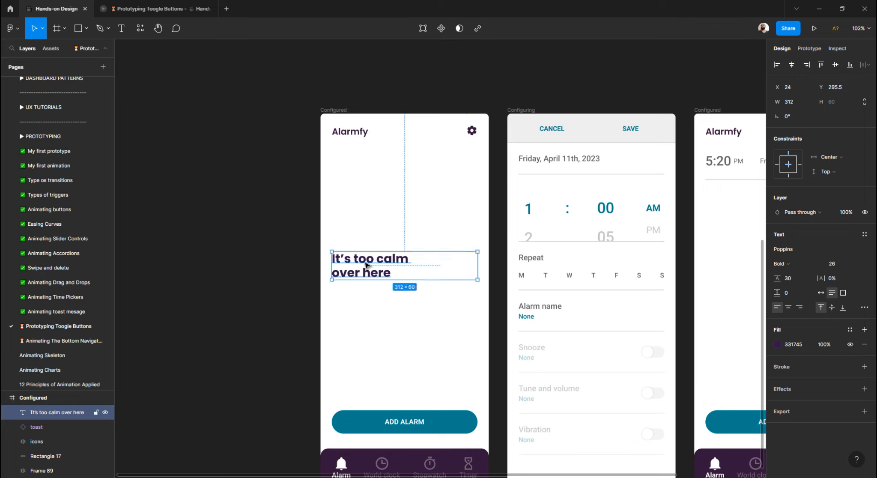
{"action": "key", "text": "alt"}
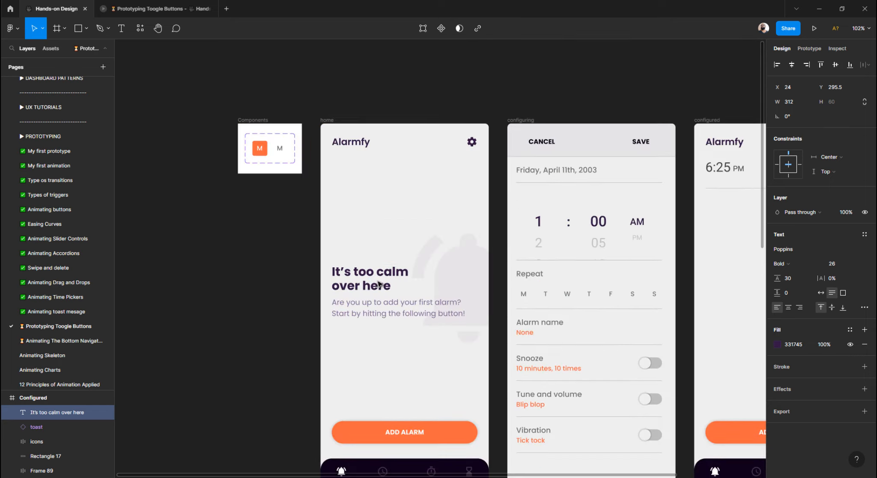
Step: Copy the home screen's "Are you up to add your first alarm?" text into the Configured frame, placing it below the heading at about X 24, Y 375.5
{"action": "left_click", "coordinate": [370, 305]}
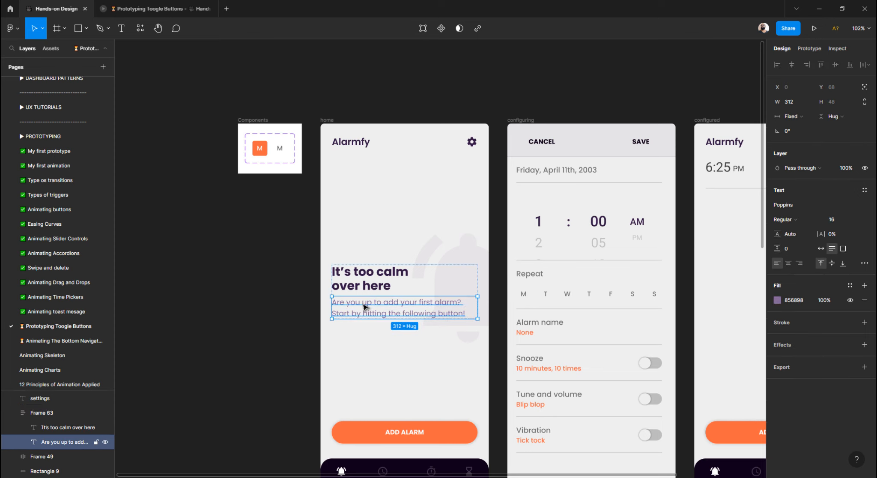
{"action": "scroll", "coordinate": [364, 305], "scroll_direction": "down", "scroll_amount": 8}
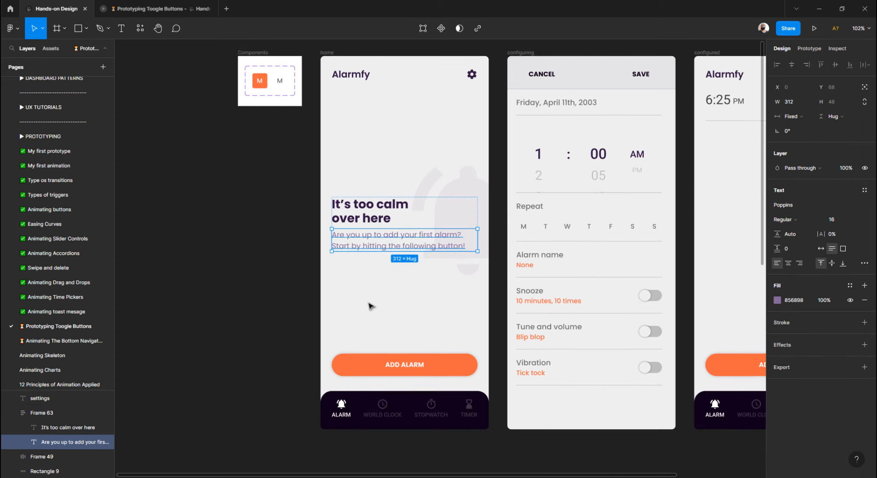
{"action": "left_click", "coordinate": [332, 179]}
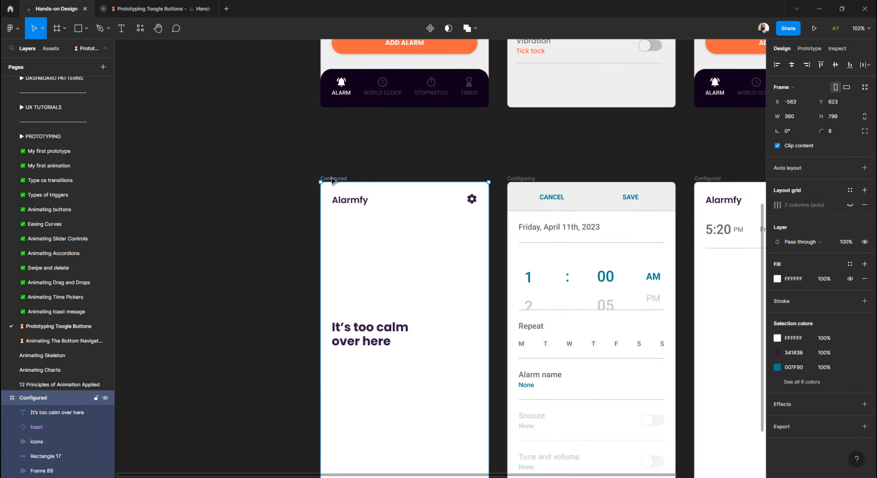
{"action": "key", "text": "ctrl+v"}
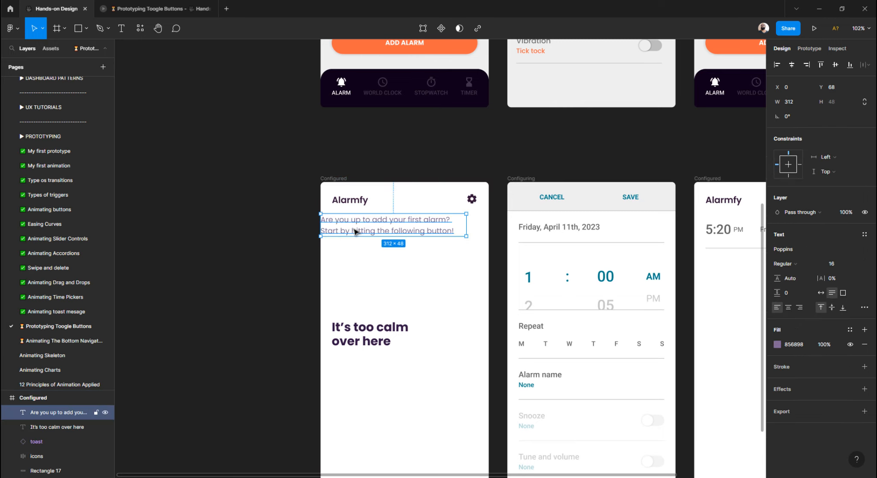
{"action": "left_click_drag", "start_coordinate": [354, 229], "coordinate": [364, 377]}
{"action": "left_click", "coordinate": [360, 345]}
{"action": "scroll", "coordinate": [728, 255], "scroll_direction": "down", "scroll_amount": 3}
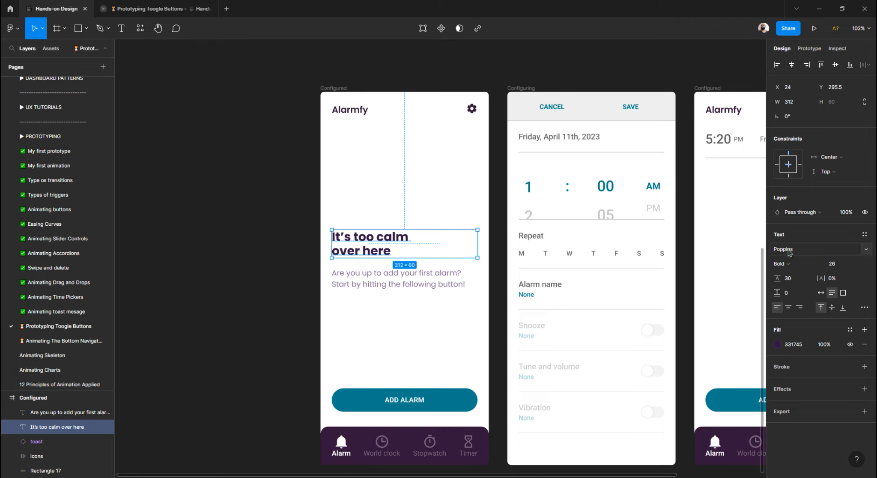
{"action": "left_click", "coordinate": [405, 282]}
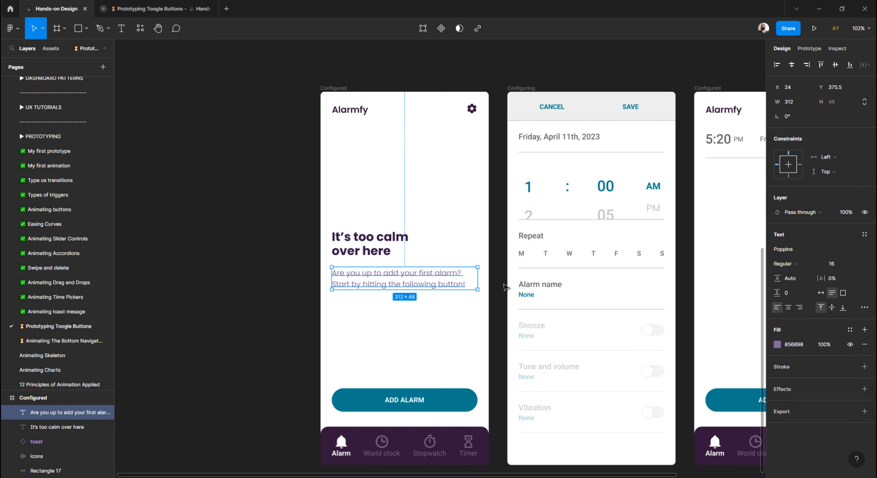
Step: Wrap the heading and description in an auto layout frame named Text, centred horizontally in the Configured frame
{"action": "left_click_drag", "start_coordinate": [414, 336], "coordinate": [324, 234]}
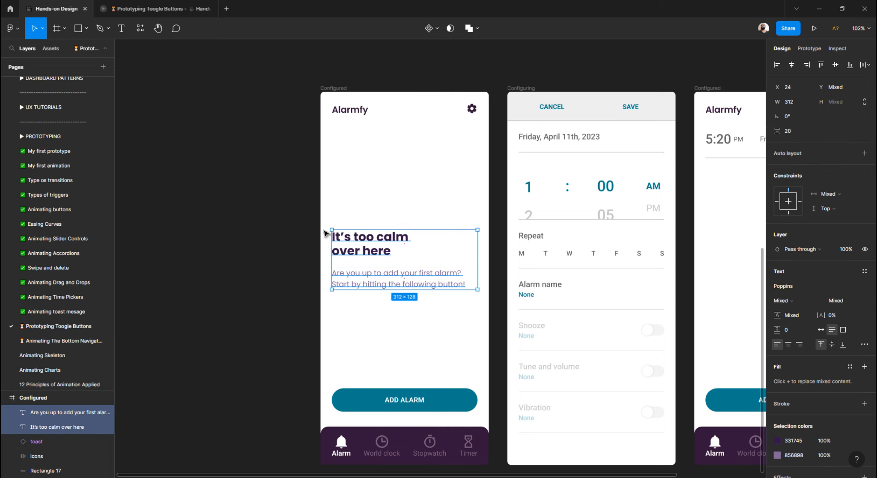
{"action": "key", "text": "shift+a"}
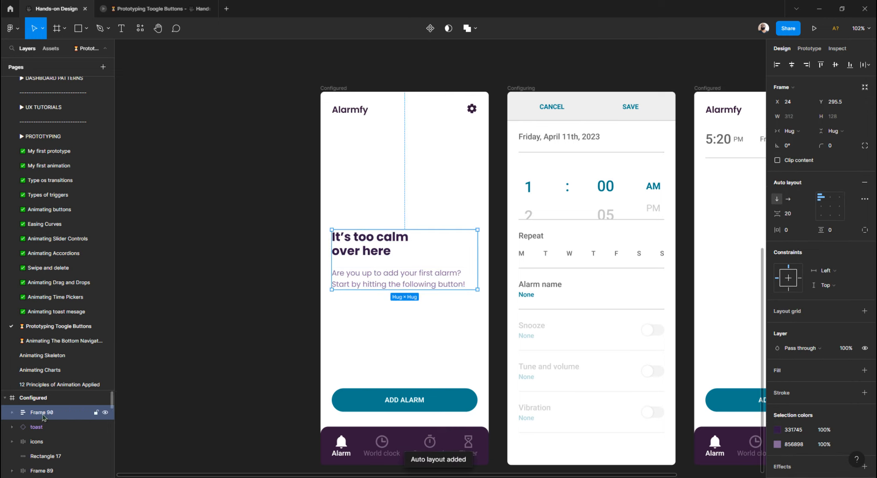
{"action": "double_click", "coordinate": [45, 414]}
{"action": "type", "text": "Text"}
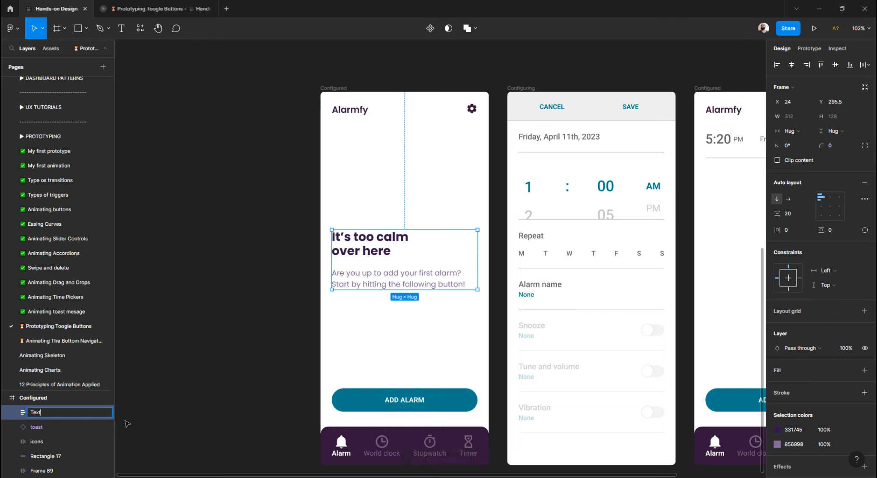
{"action": "key", "text": "Return"}
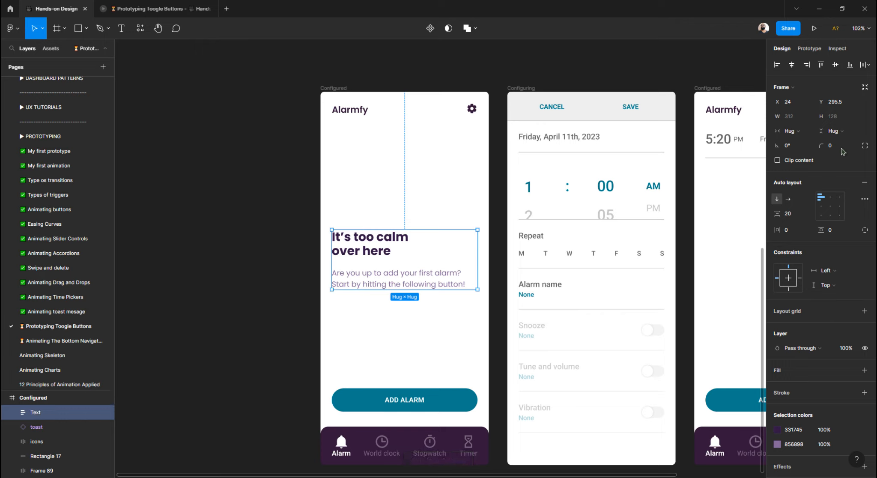
{"action": "left_click", "coordinate": [791, 66]}
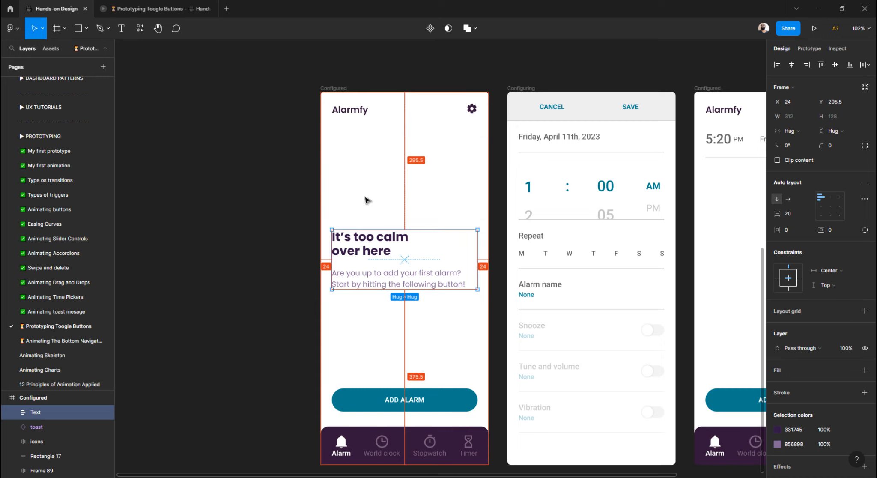
{"action": "left_click", "coordinate": [258, 240]}
Step: Duplicate the bell icon from the Configured frame's bottom navigation into the empty area below the text, at about X 138, Y 485
{"action": "scroll", "coordinate": [389, 249], "scroll_direction": "up", "scroll_amount": 10}
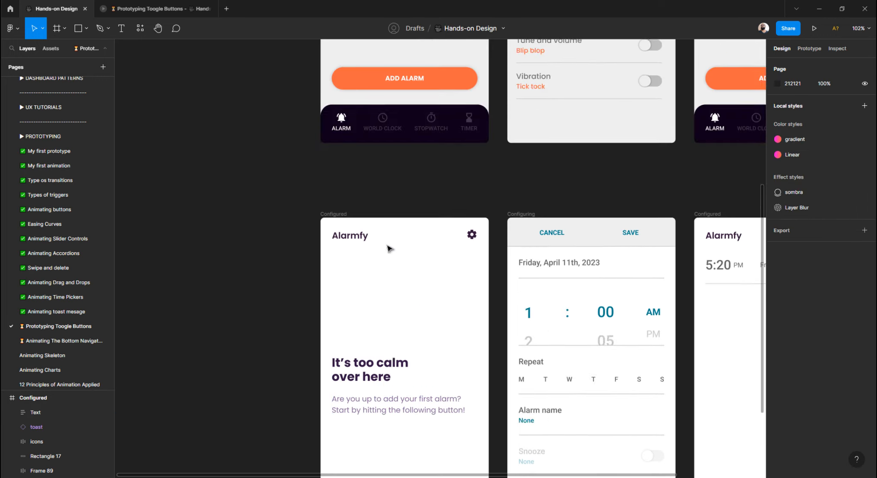
{"action": "scroll", "coordinate": [466, 137], "scroll_direction": "down", "scroll_amount": 10}
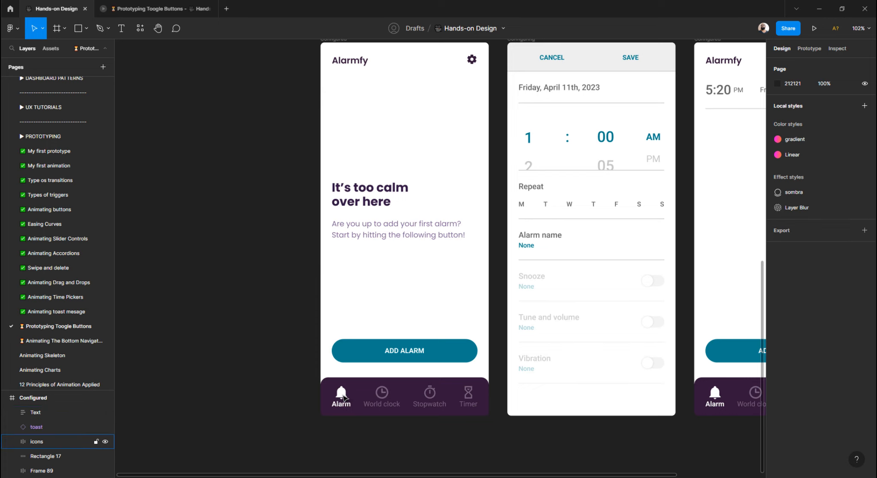
{"action": "left_click", "coordinate": [343, 393], "text": "ctrl"}
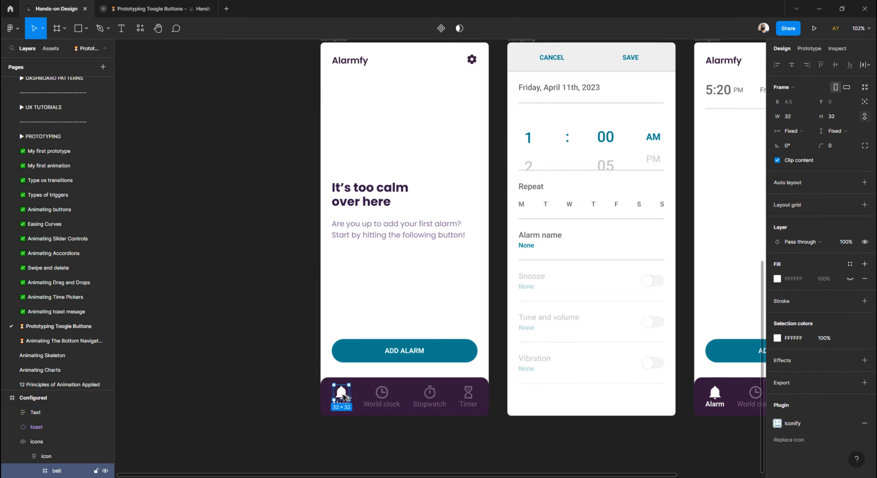
{"action": "left_click_drag", "start_coordinate": [344, 396], "coordinate": [392, 279]}
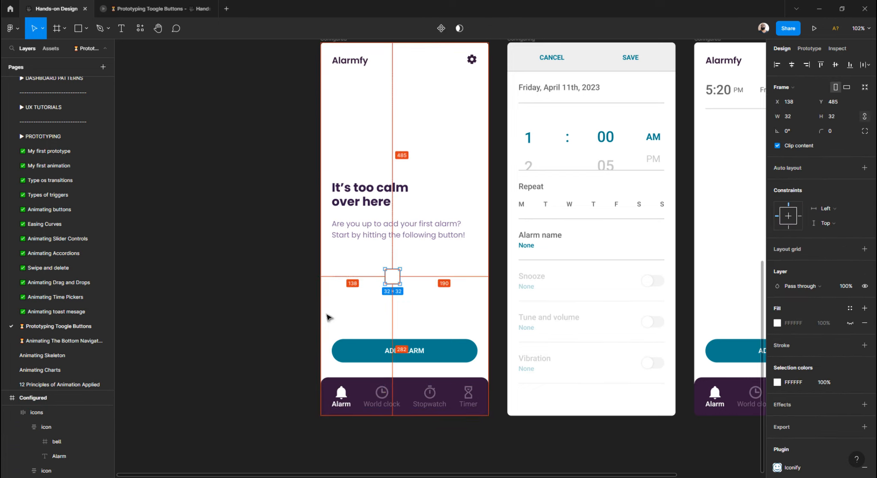
Step: Recolour the duplicated bell with the dark purple sampled from the Alarmfy title
{"action": "left_click", "coordinate": [776, 383]}
{"action": "left_click", "coordinate": [670, 377]}
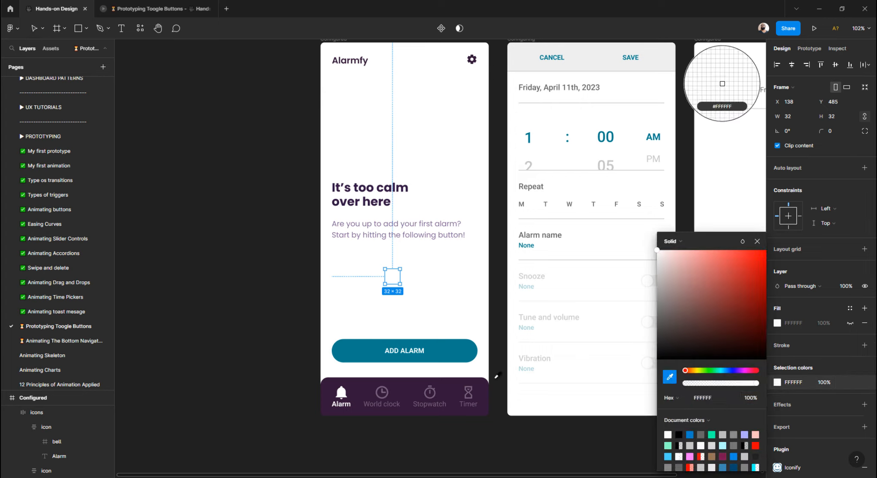
{"action": "left_click", "coordinate": [722, 69]}
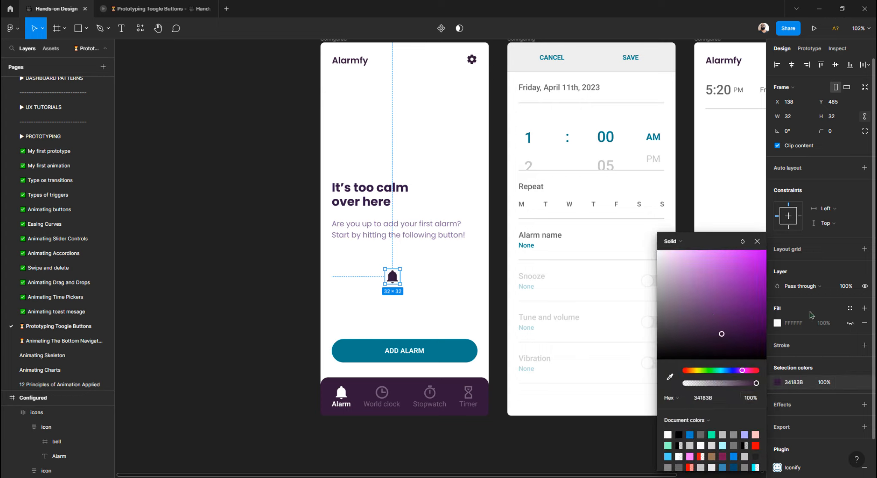
Step: Set the opacity of the duplicated bell's white colour to 68%
{"action": "left_click", "coordinate": [824, 382]}
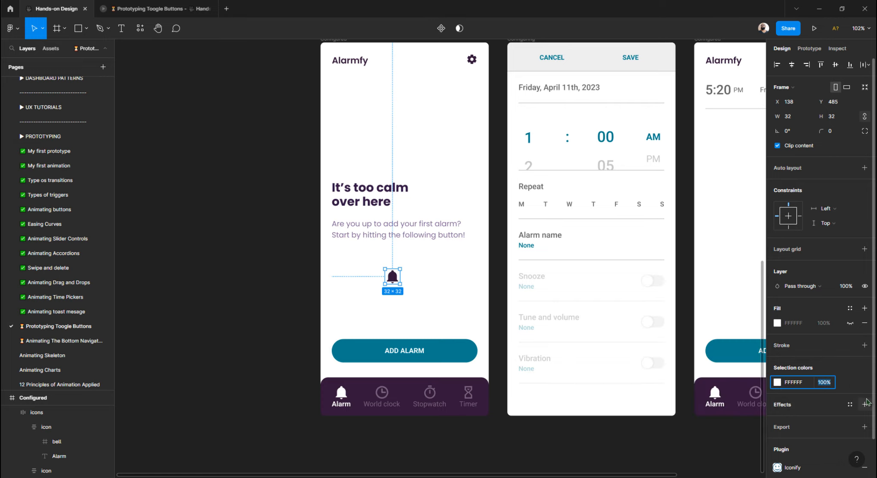
{"action": "key", "text": "Return"}
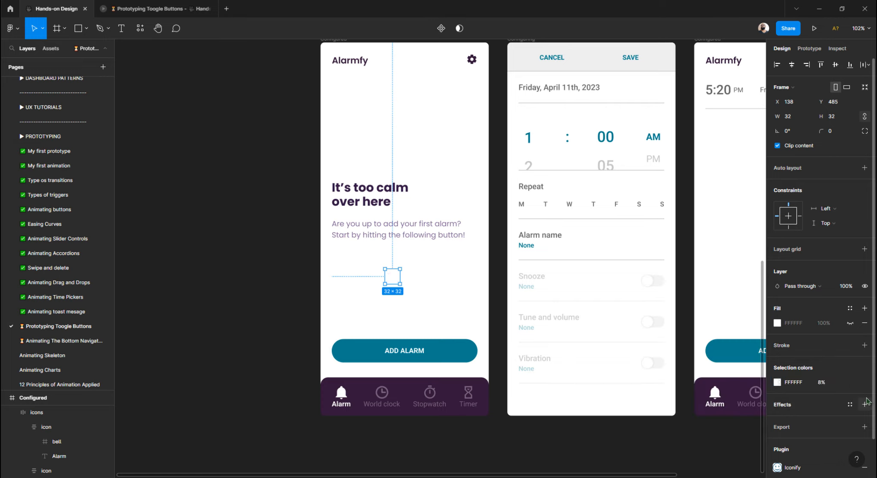
{"action": "type", "text": "18"}
{"action": "key", "text": "Return"}
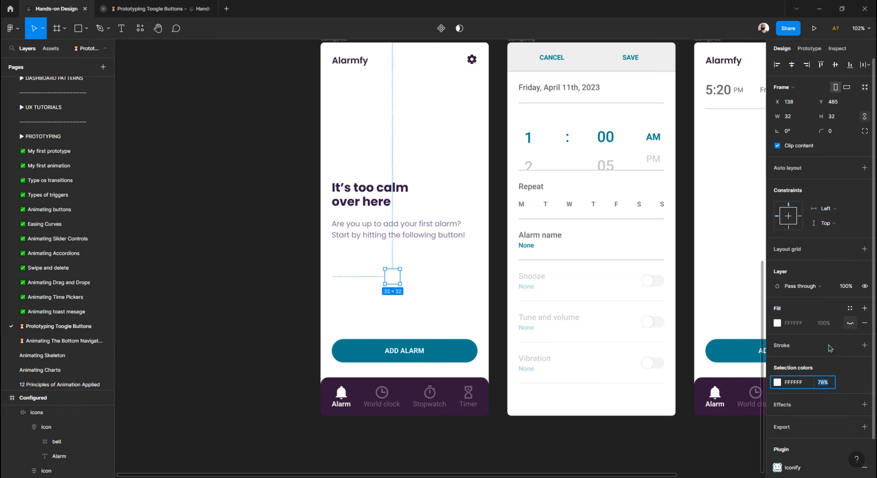
{"action": "key", "text": "Return"}
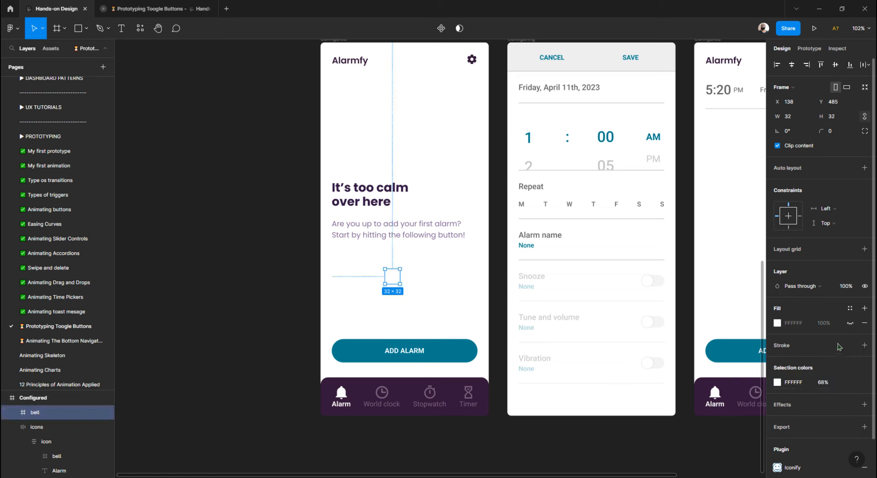
Step: Show the hidden white fill on the duplicated bell frame and open that fill's colour settings
{"action": "left_click", "coordinate": [850, 323]}
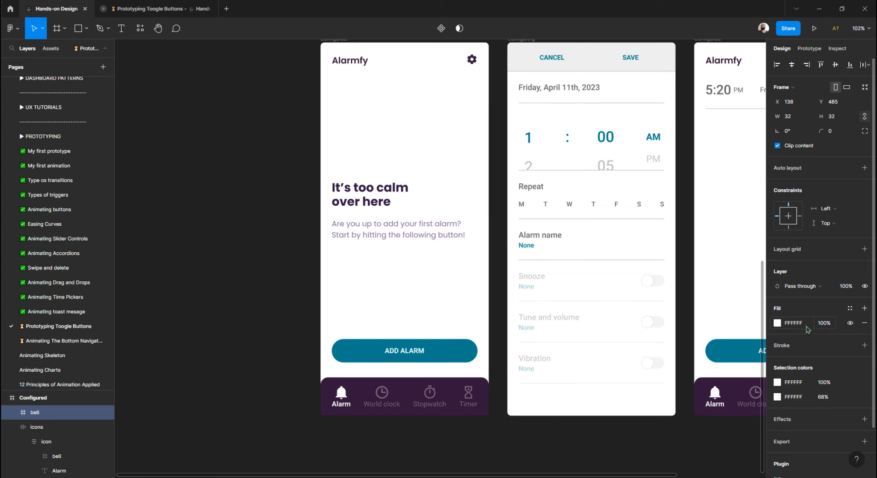
{"action": "left_click", "coordinate": [777, 322]}
{"action": "left_click_drag", "start_coordinate": [701, 297], "coordinate": [656, 248]}
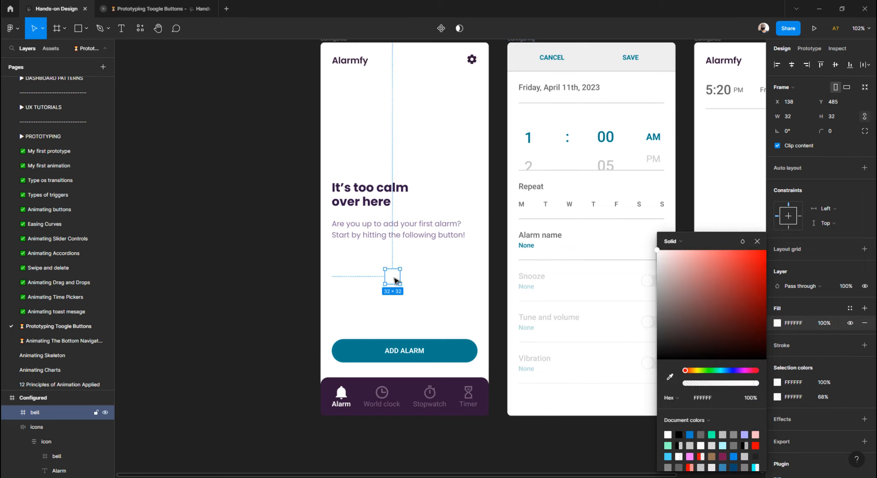
Step: Recolour the vector inside the duplicated bell with the dark purple 34183B sampled from the bottom navigation bar
{"action": "double_click", "coordinate": [395, 280]}
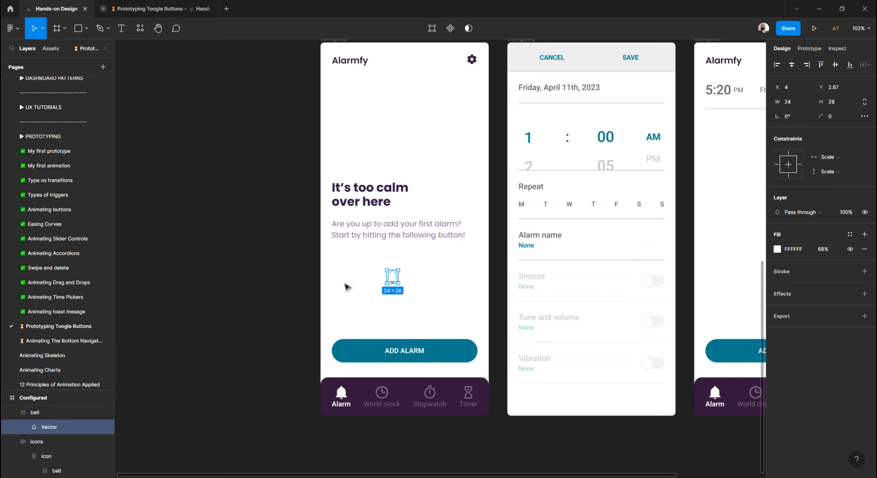
{"action": "left_click", "coordinate": [216, 307]}
{"action": "left_click", "coordinate": [46, 414]}
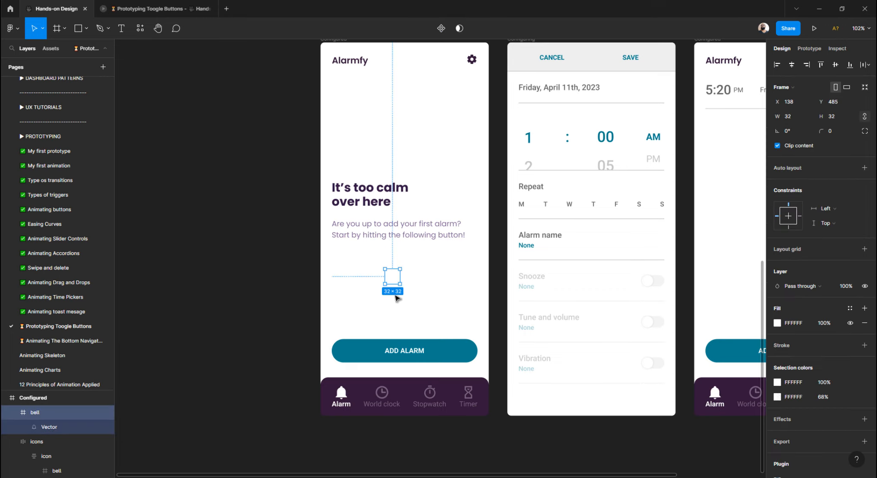
{"action": "left_click", "coordinate": [47, 427]}
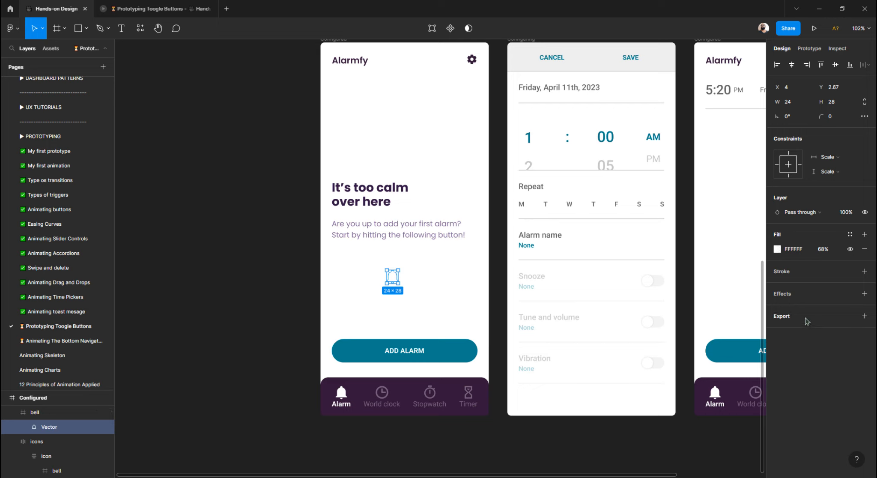
{"action": "left_click", "coordinate": [777, 249]}
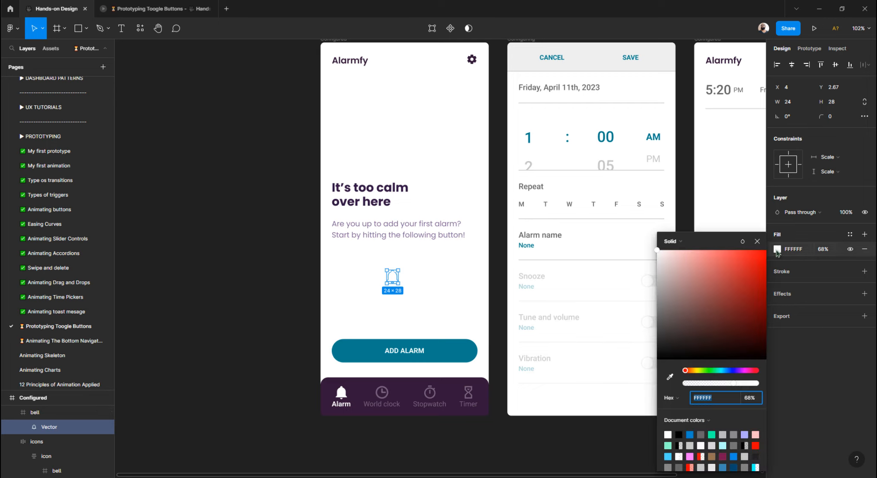
{"action": "left_click", "coordinate": [671, 377]}
{"action": "left_click", "coordinate": [457, 389]}
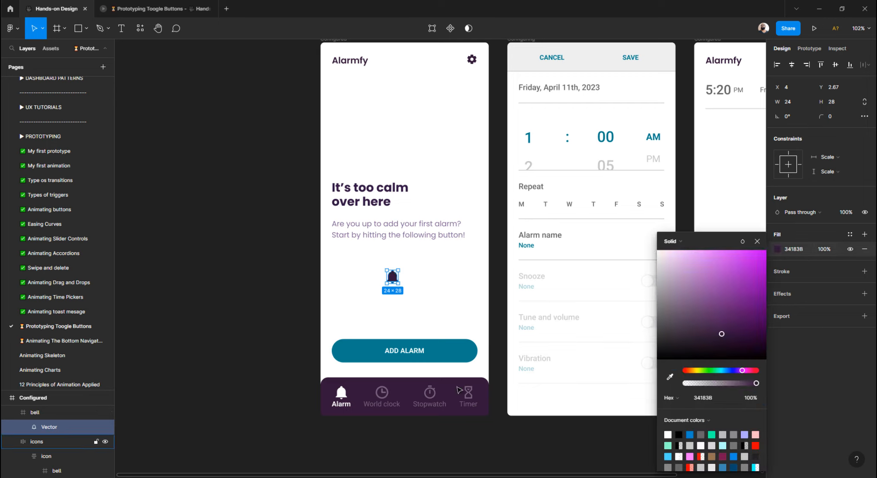
Step: Move the duplicated bell frame to about X 180, keeping it at Y 485
{"action": "left_click", "coordinate": [221, 289]}
{"action": "left_click_drag", "start_coordinate": [395, 279], "coordinate": [412, 278]}
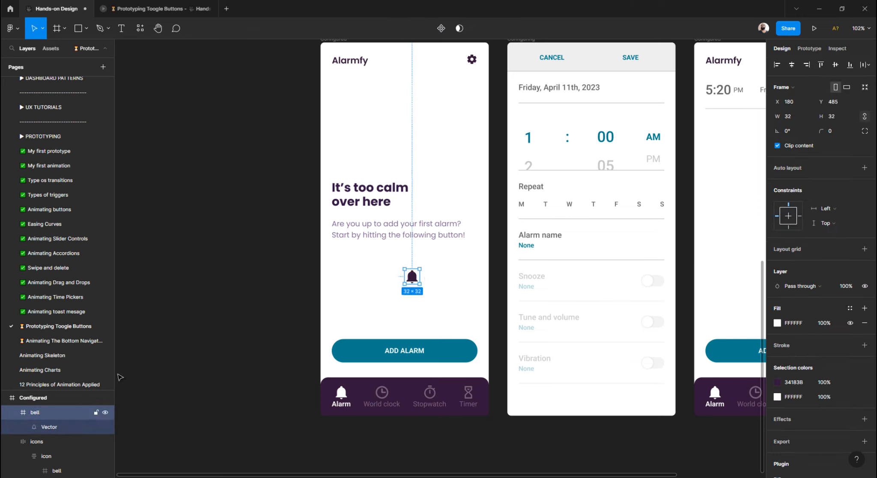
{"action": "left_click", "coordinate": [58, 427]}
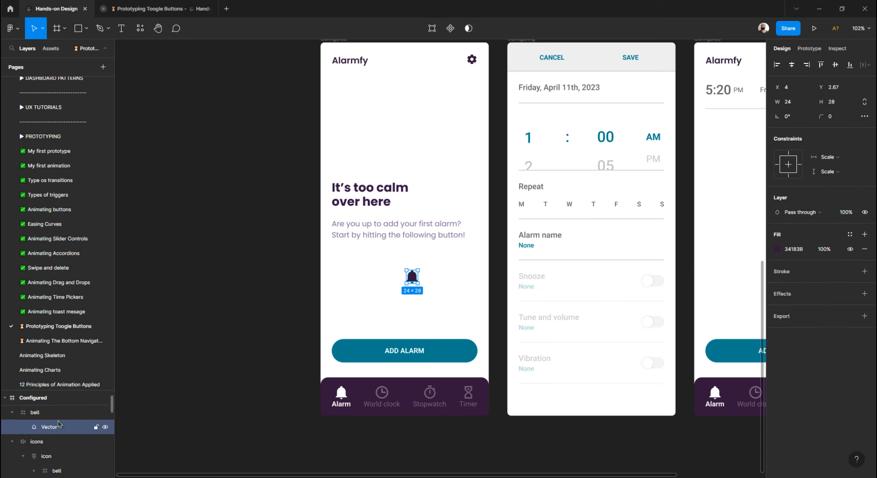
{"action": "left_click", "coordinate": [61, 415]}
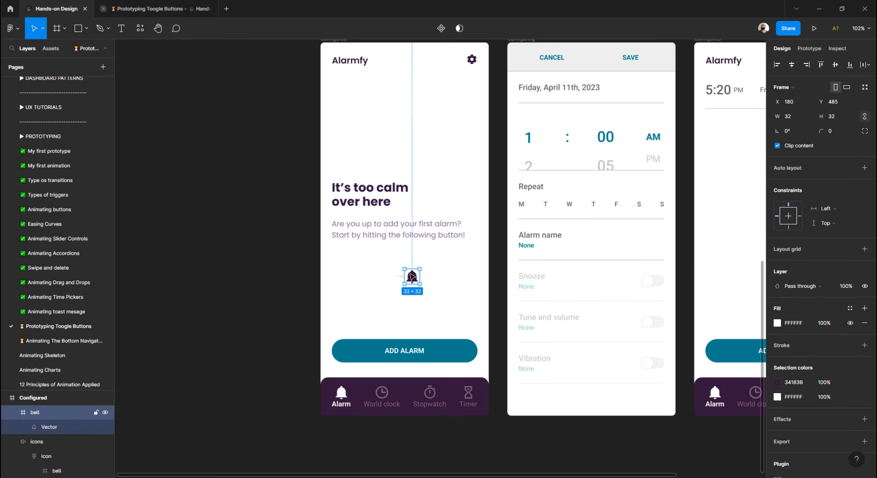
Step: Lower the opacity of the duplicated bell's dark purple to 16%
{"action": "left_click", "coordinate": [824, 382]}
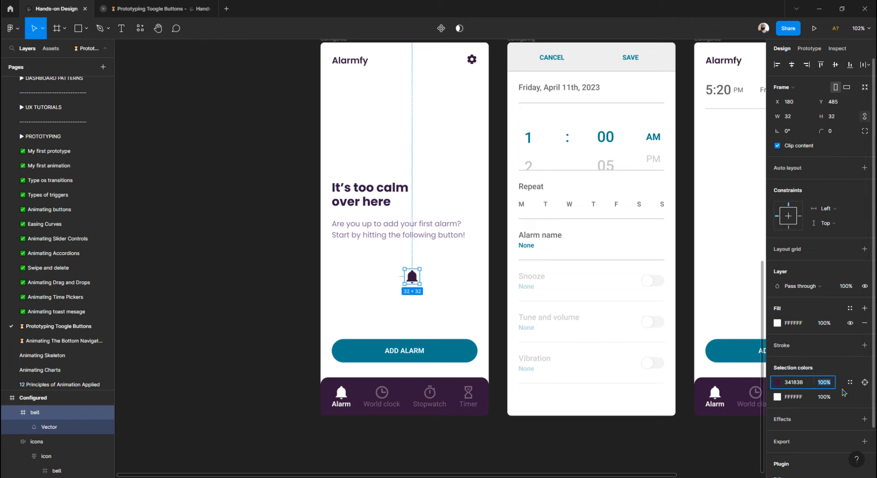
{"action": "type", "text": "90"}
{"action": "key", "text": "Return"}
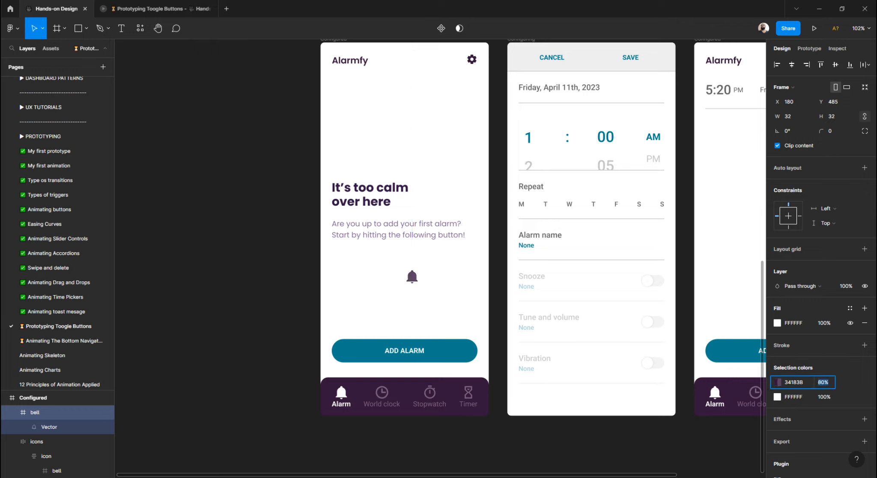
{"action": "key", "text": "shift+Down"}
{"action": "key", "text": "shift+Down"}
{"action": "key", "text": "shift+Down"}
{"action": "key", "text": "shift+Down"}
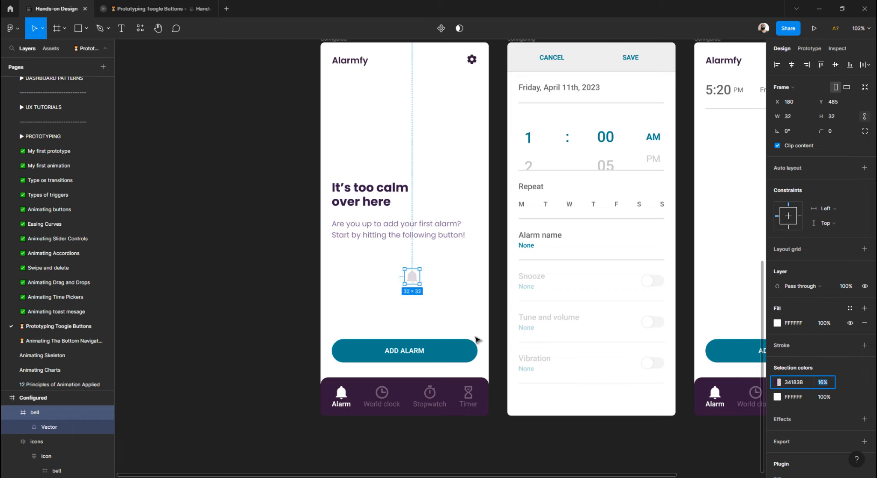
Step: Scale the duplicated bell up to about 283 × 283 and place it beside the heading at about X 180, Y 208
{"action": "left_click", "coordinate": [359, 281]}
{"action": "left_click", "coordinate": [412, 279]}
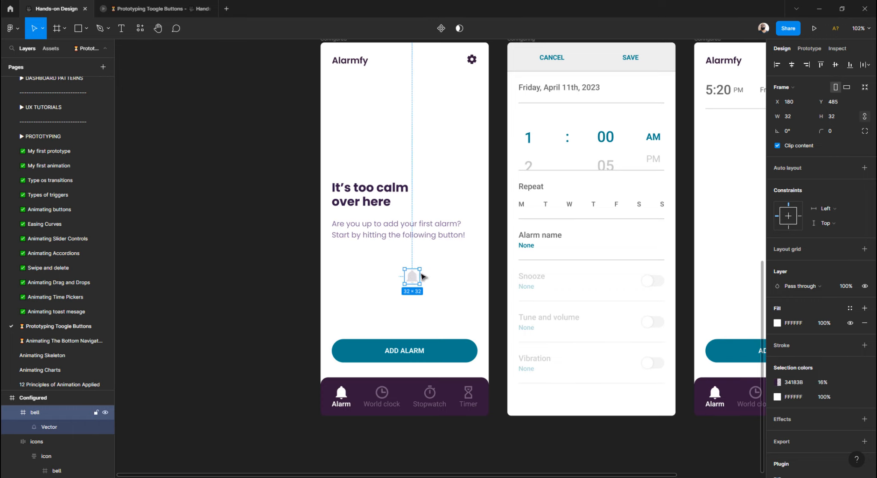
{"action": "left_click_drag", "start_coordinate": [420, 268], "coordinate": [532, 152]}
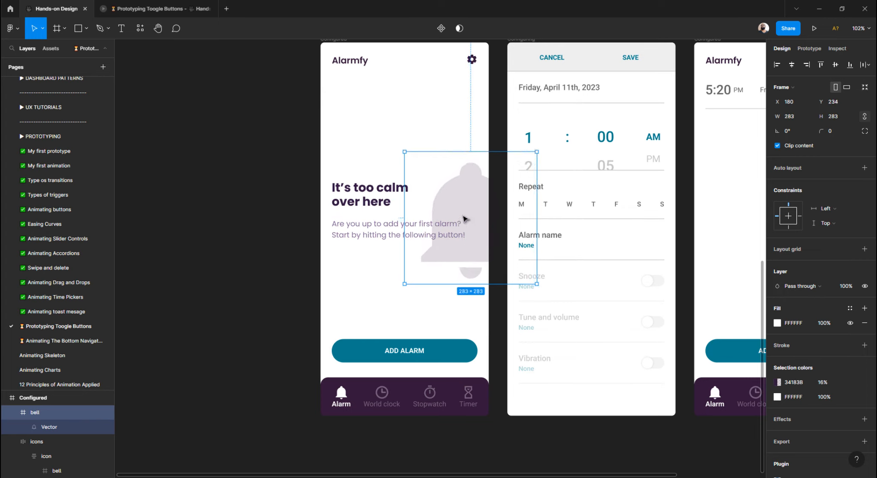
{"action": "left_click_drag", "start_coordinate": [463, 220], "coordinate": [470, 195]}
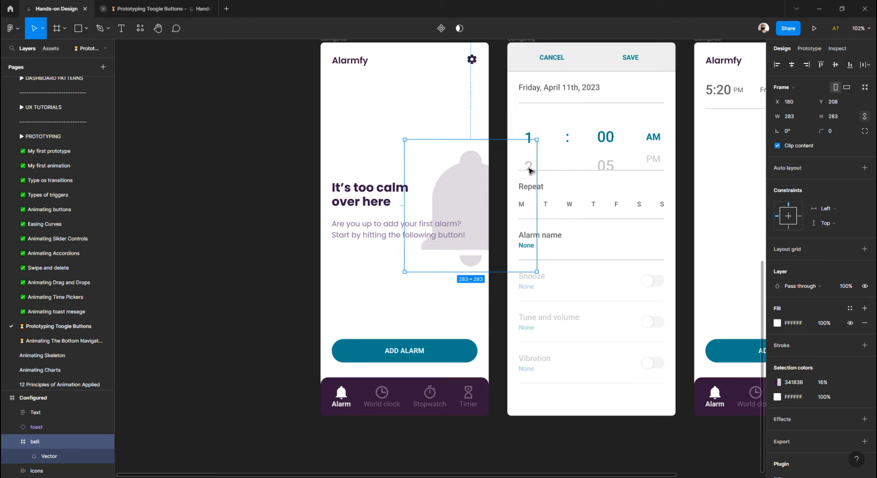
{"action": "scroll", "coordinate": [427, 206], "scroll_direction": "right", "scroll_amount": 1}
{"action": "left_click", "coordinate": [223, 188]}
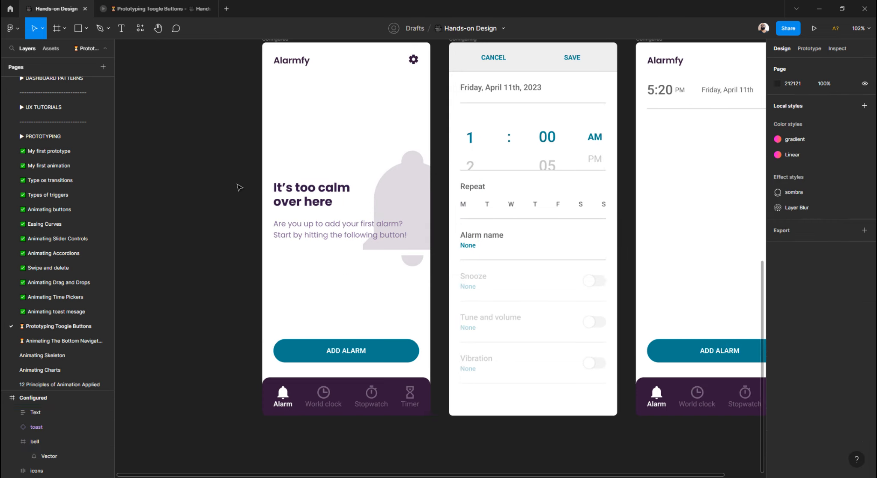
Step: Move the large bell further past the Configured frame's right edge, to about X 222.5, Y 200
{"action": "left_click", "coordinate": [411, 184]}
{"action": "left_click", "coordinate": [414, 172]}
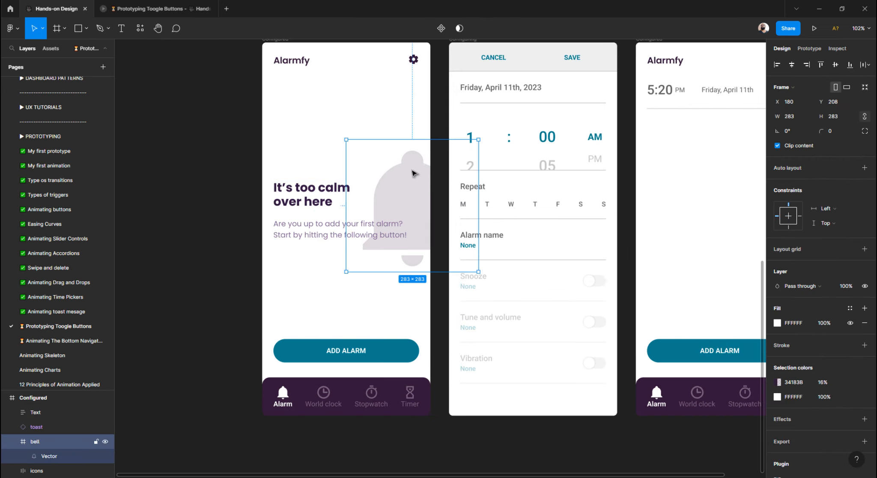
{"action": "left_click_drag", "start_coordinate": [401, 180], "coordinate": [418, 183]}
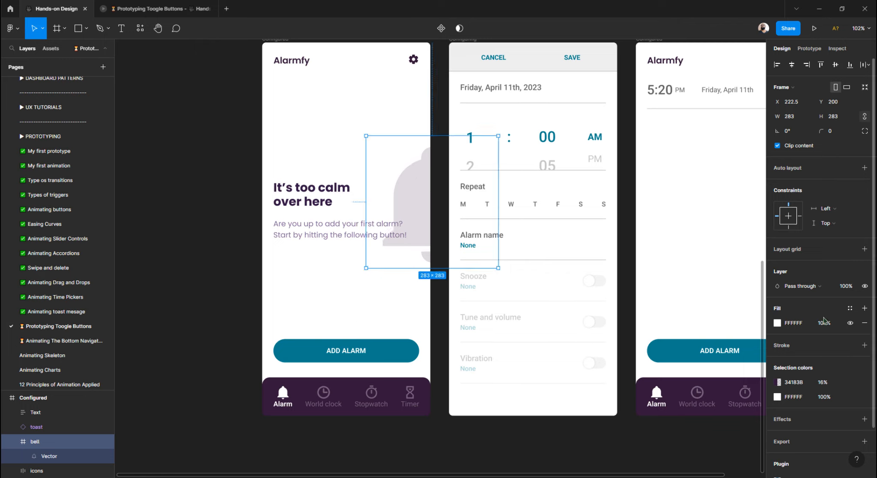
Step: Set the opacity of the large bell's dark purple to 8%
{"action": "left_click", "coordinate": [825, 383]}
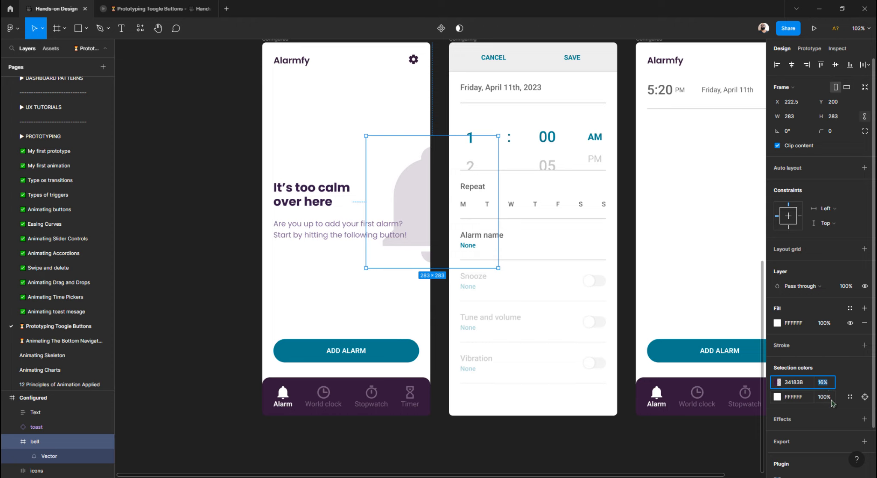
{"action": "type", "text": "8"}
{"action": "key", "text": "Return"}
{"action": "left_click", "coordinate": [204, 230]}
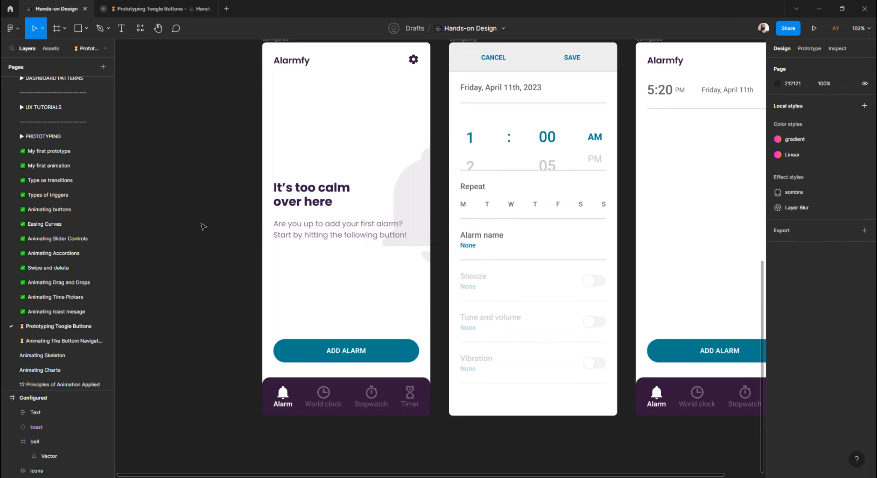
Step: Compare the teal home screen with the original orange one and check the text settings of its heading and description
{"action": "scroll", "coordinate": [228, 262], "scroll_direction": "up", "scroll_amount": 3}
{"action": "scroll", "coordinate": [228, 262], "scroll_direction": "down", "scroll_amount": 3, "text": "ctrl"}
{"action": "scroll", "coordinate": [237, 254], "scroll_direction": "up", "scroll_amount": 5}
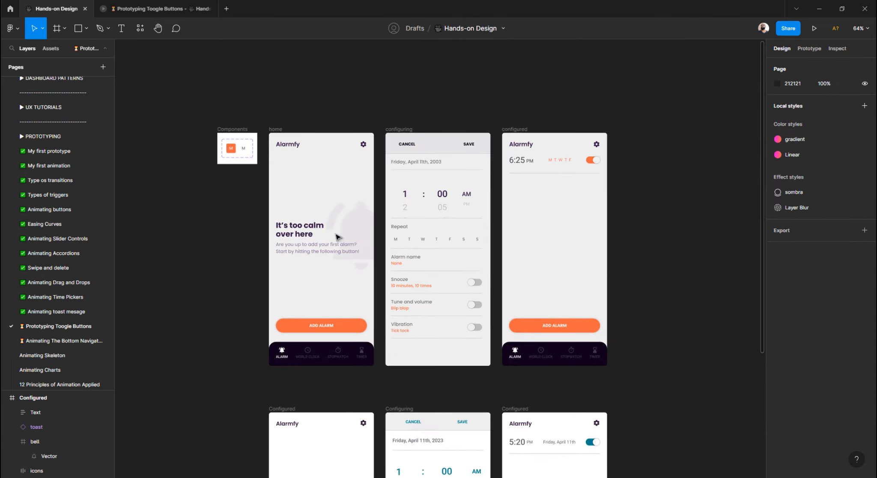
{"action": "scroll", "coordinate": [341, 236], "scroll_direction": "up", "scroll_amount": 5, "text": "ctrl"}
{"action": "scroll", "coordinate": [397, 254], "scroll_direction": "down", "scroll_amount": 3, "text": "ctrl"}
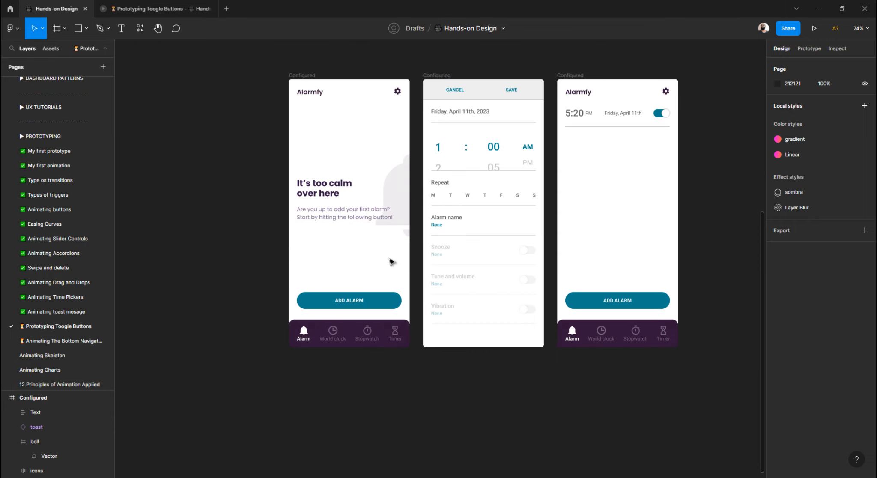
{"action": "scroll", "coordinate": [308, 190], "scroll_direction": "down", "scroll_amount": 1}
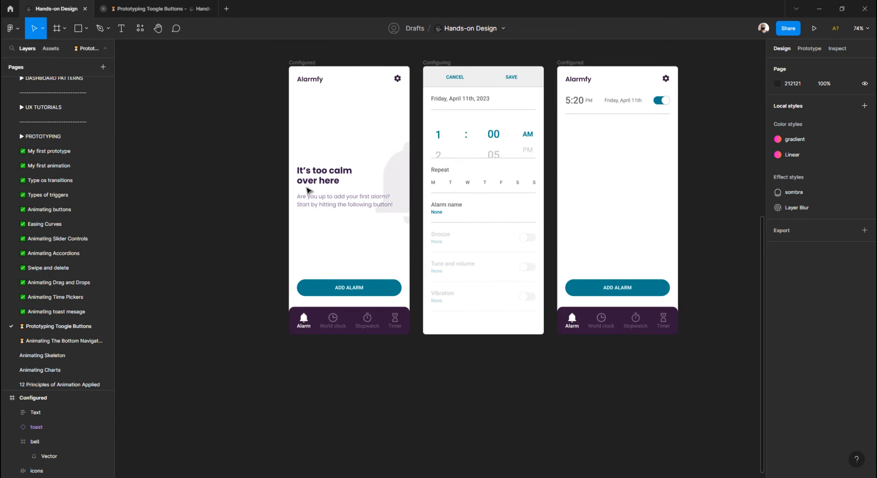
{"action": "scroll", "coordinate": [307, 190], "scroll_direction": "up", "scroll_amount": 4, "text": "ctrl"}
{"action": "left_click", "coordinate": [329, 180]}
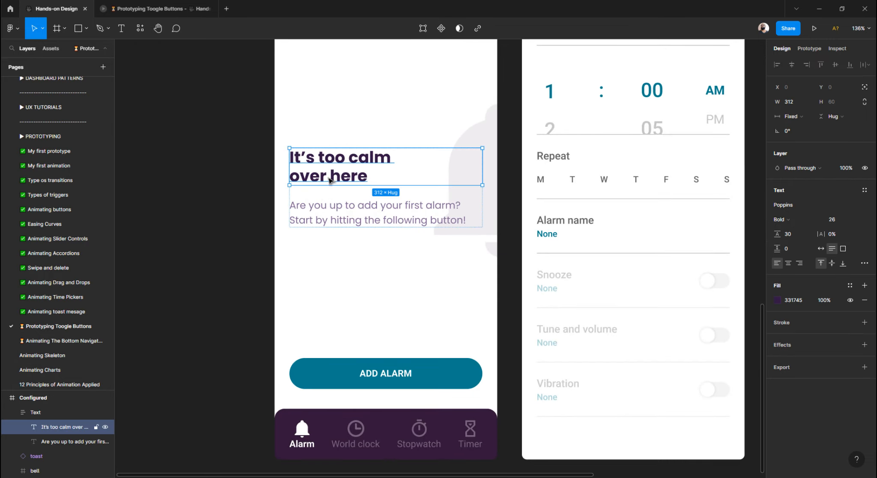
{"action": "left_click", "coordinate": [368, 220]}
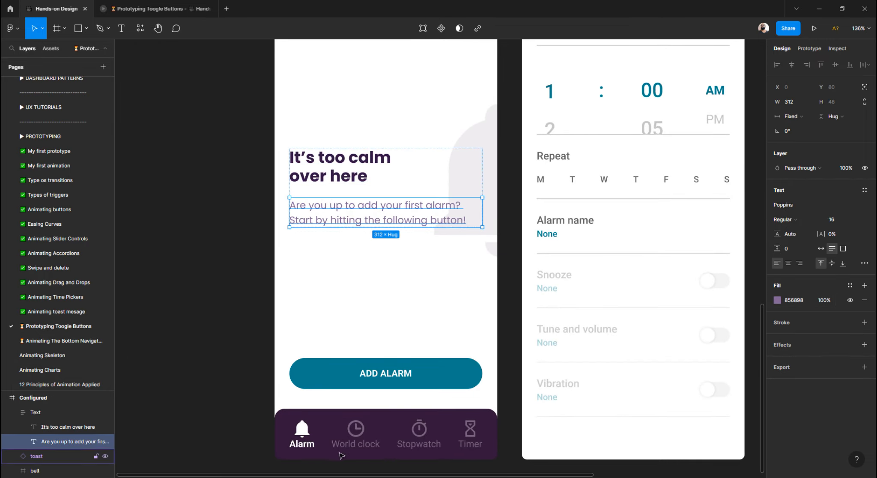
{"action": "left_click", "coordinate": [218, 338]}
{"action": "scroll", "coordinate": [231, 296], "scroll_direction": "down", "scroll_amount": 5, "text": "ctrl"}
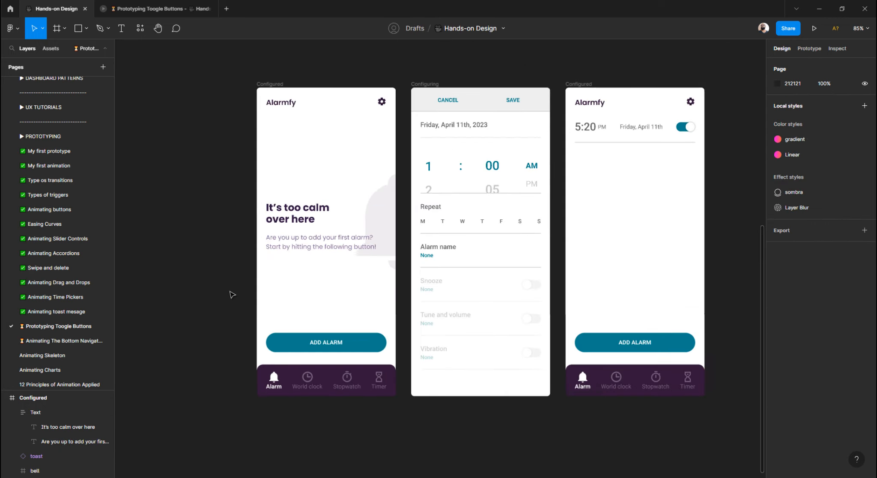
{"action": "scroll", "coordinate": [232, 294], "scroll_direction": "up", "scroll_amount": 1}
{"action": "scroll", "coordinate": [235, 295], "scroll_direction": "up", "scroll_amount": 1}
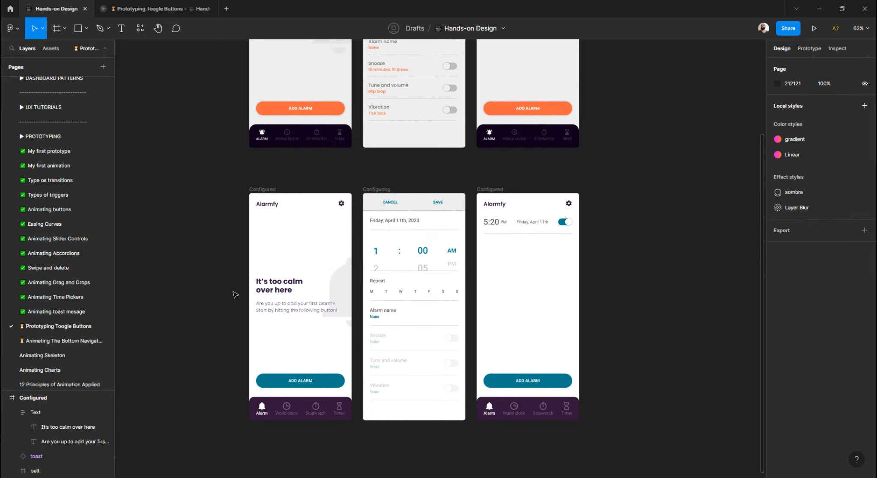
Step: Examine the Monday label in the teal Configuring screen's Repeat row and the two M variants in the Components frame
{"action": "left_click", "coordinate": [381, 190]}
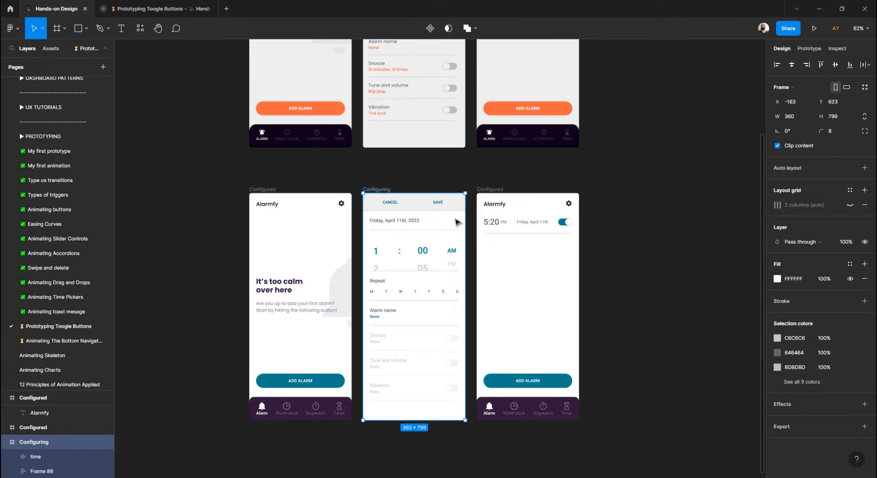
{"action": "scroll", "coordinate": [375, 279], "scroll_direction": "up", "scroll_amount": 3, "text": "ctrl"}
{"action": "double_click", "coordinate": [368, 311]}
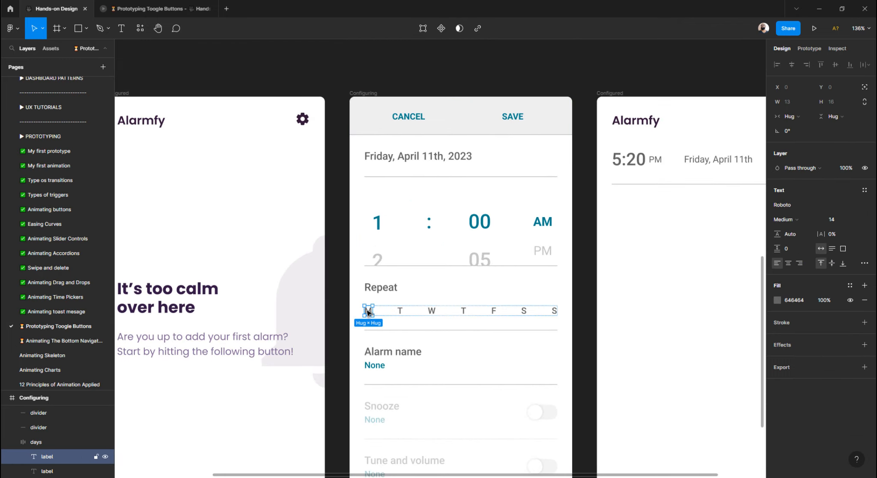
{"action": "scroll", "coordinate": [369, 312], "scroll_direction": "down", "scroll_amount": 5, "text": "ctrl"}
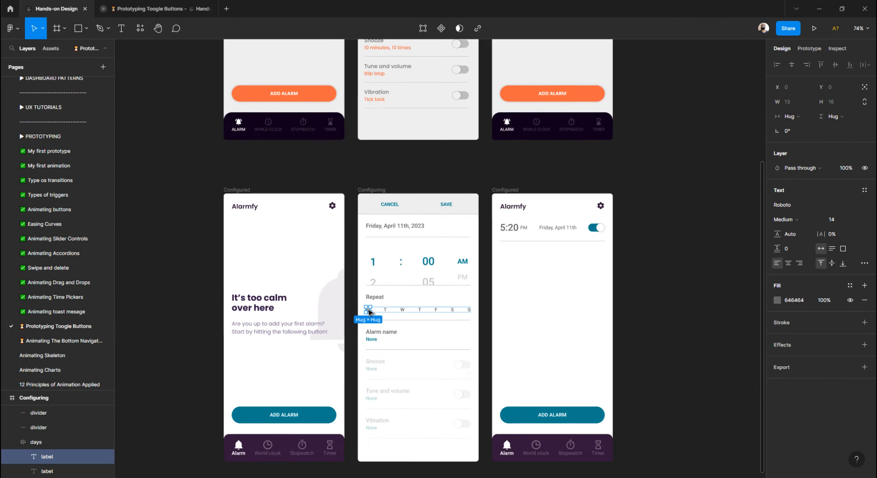
{"action": "scroll", "coordinate": [405, 319], "scroll_direction": "left", "scroll_amount": 3}
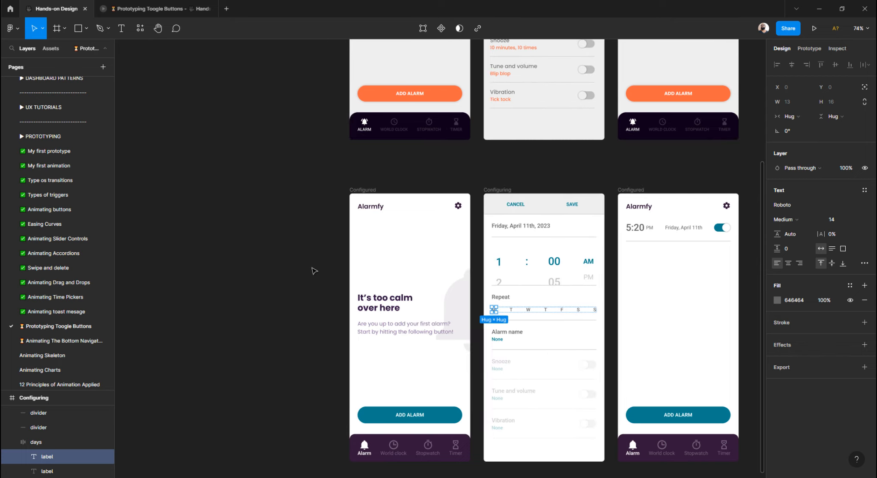
{"action": "left_click", "coordinate": [306, 215]}
{"action": "scroll", "coordinate": [313, 210], "scroll_direction": "up", "scroll_amount": 8}
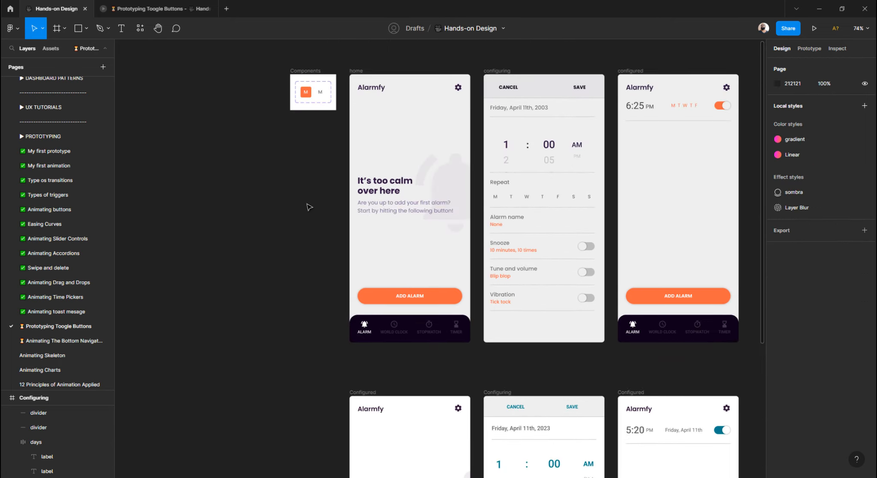
{"action": "scroll", "coordinate": [294, 168], "scroll_direction": "up", "scroll_amount": 4, "text": "ctrl"}
{"action": "scroll", "coordinate": [294, 168], "scroll_direction": "up", "scroll_amount": 8, "text": "ctrl"}
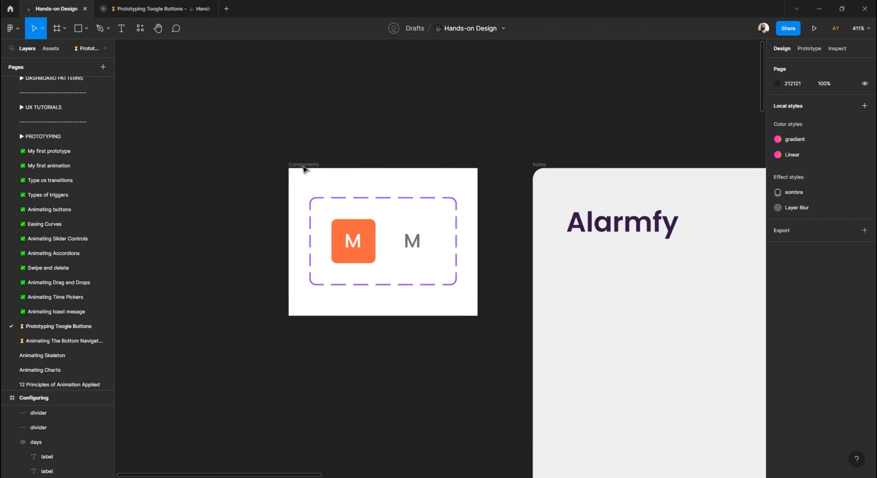
{"action": "scroll", "coordinate": [324, 171], "scroll_direction": "down", "scroll_amount": 4, "text": "ctrl"}
{"action": "scroll", "coordinate": [332, 178], "scroll_direction": "left", "scroll_amount": 4}
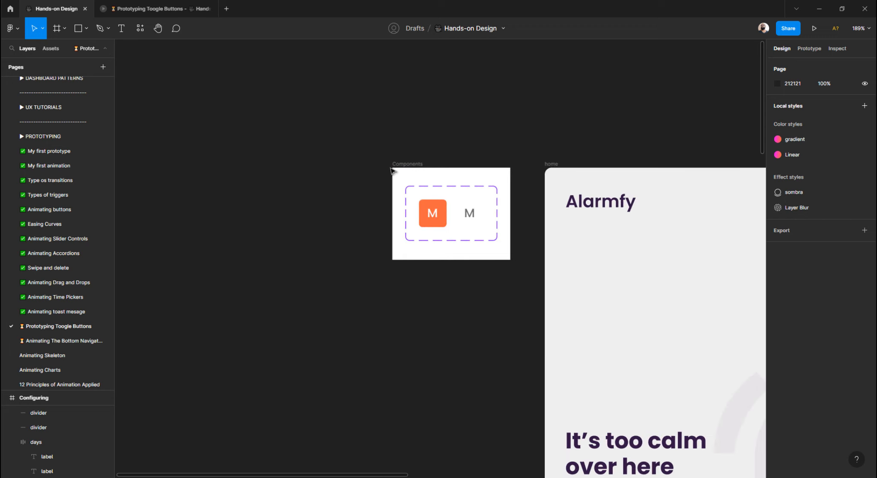
Step: Duplicate the Components frame beside the original and delete the toggle day component set from the copy
{"action": "left_click", "coordinate": [403, 165]}
{"action": "left_click_drag", "start_coordinate": [405, 176], "coordinate": [265, 176]}
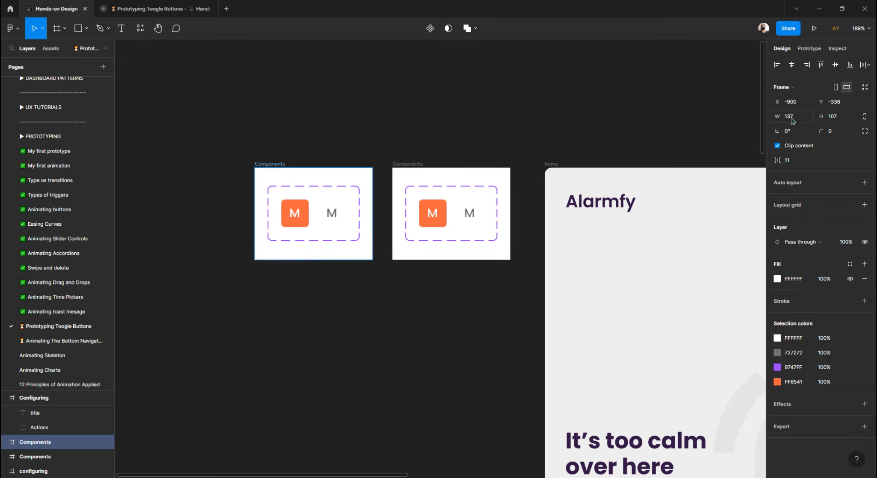
{"action": "left_click", "coordinate": [412, 149]}
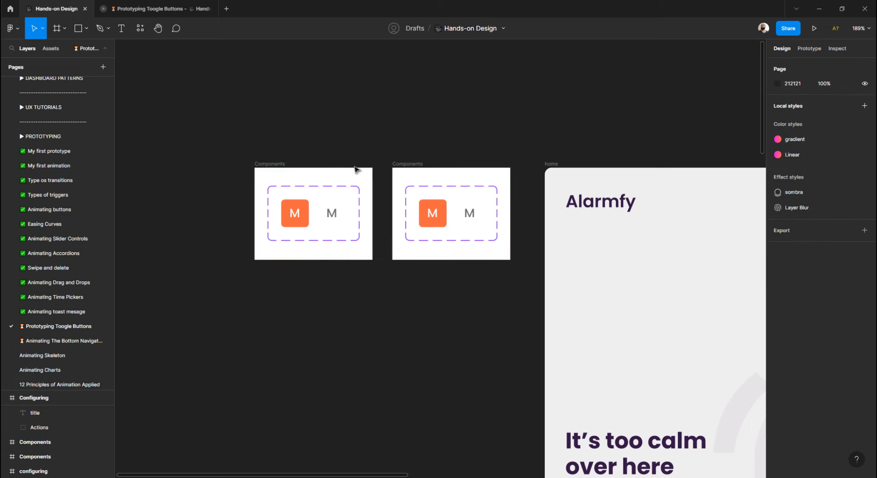
{"action": "left_click", "coordinate": [295, 208]}
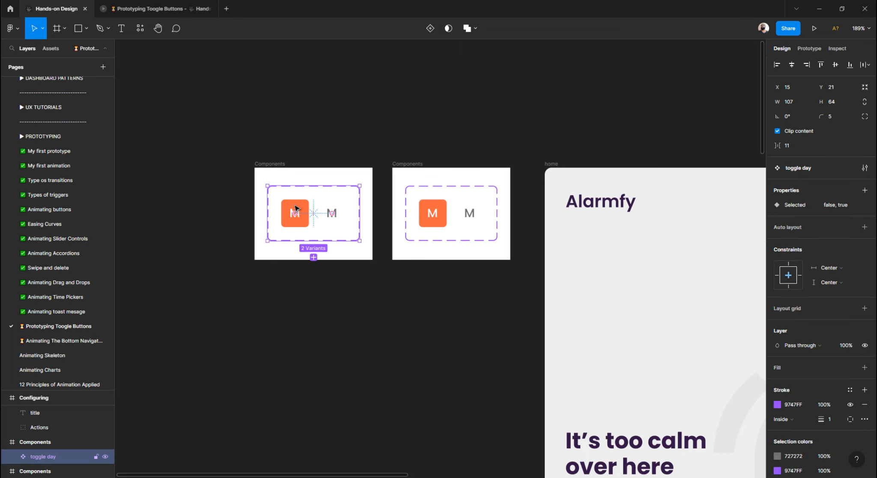
{"action": "key", "text": "Delete"}
Step: Move the empty Components frame down beside the teal Configured home screen, aligned with its upper edge at X -740, Y 623
{"action": "scroll", "coordinate": [309, 157], "scroll_direction": "down", "scroll_amount": 3}
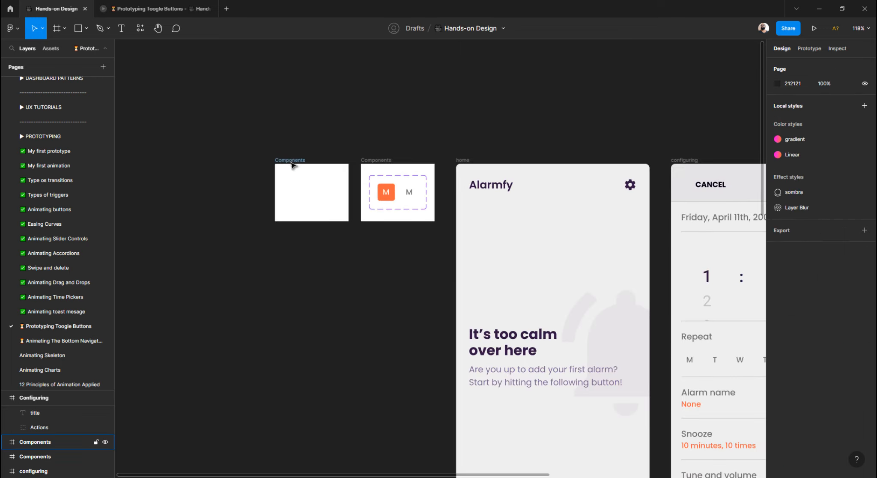
{"action": "left_click_drag", "start_coordinate": [289, 161], "coordinate": [317, 335]}
{"action": "scroll", "coordinate": [324, 322], "scroll_direction": "down", "scroll_amount": 5}
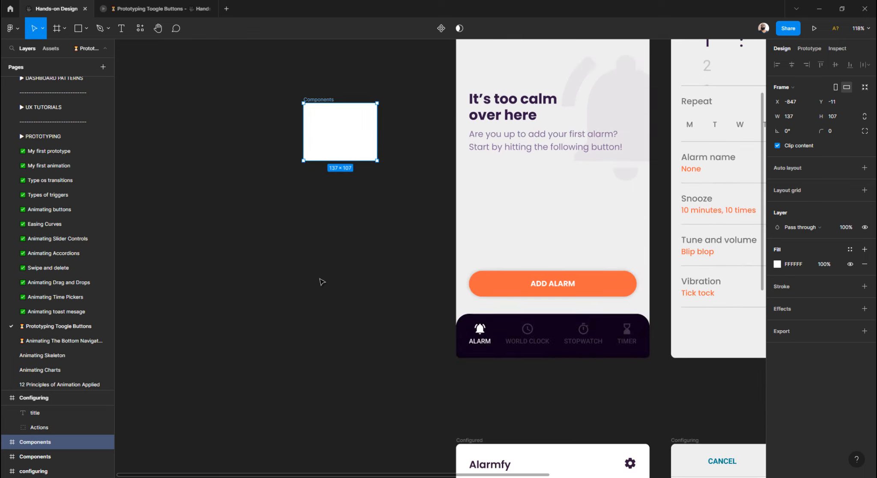
{"action": "left_click", "coordinate": [324, 222]}
{"action": "left_click_drag", "start_coordinate": [318, 99], "coordinate": [355, 424]}
{"action": "scroll", "coordinate": [354, 350], "scroll_direction": "down", "scroll_amount": 4}
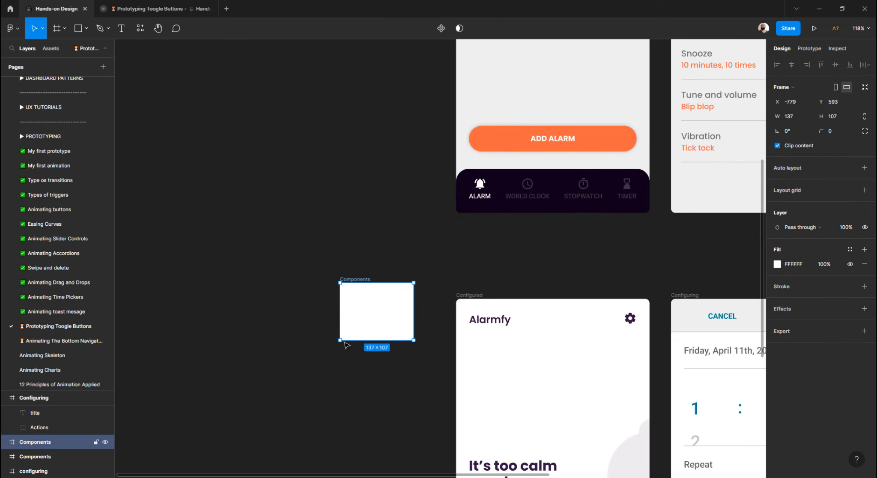
{"action": "left_click", "coordinate": [351, 340]}
{"action": "left_click_drag", "start_coordinate": [357, 267], "coordinate": [388, 284]}
Step: Set the empty Components frame's corner radius to 8, matching the neighbouring Configured frame
{"action": "left_click", "coordinate": [476, 290]}
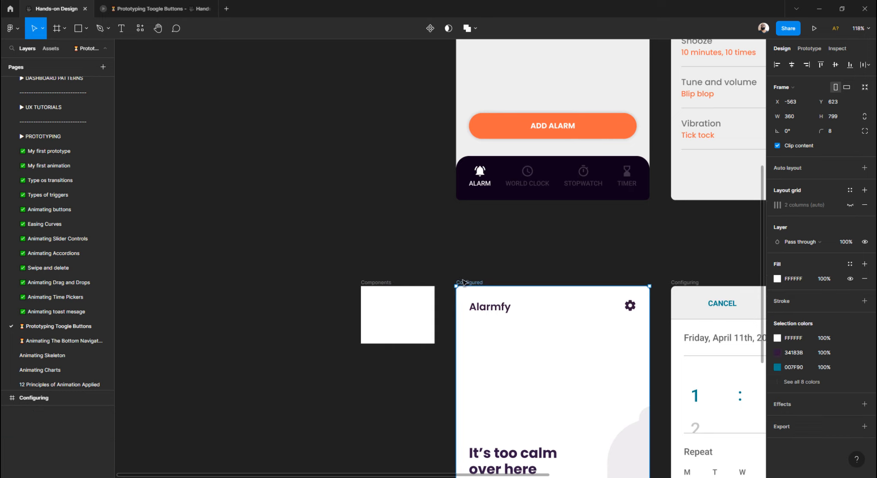
{"action": "left_click", "coordinate": [372, 285]}
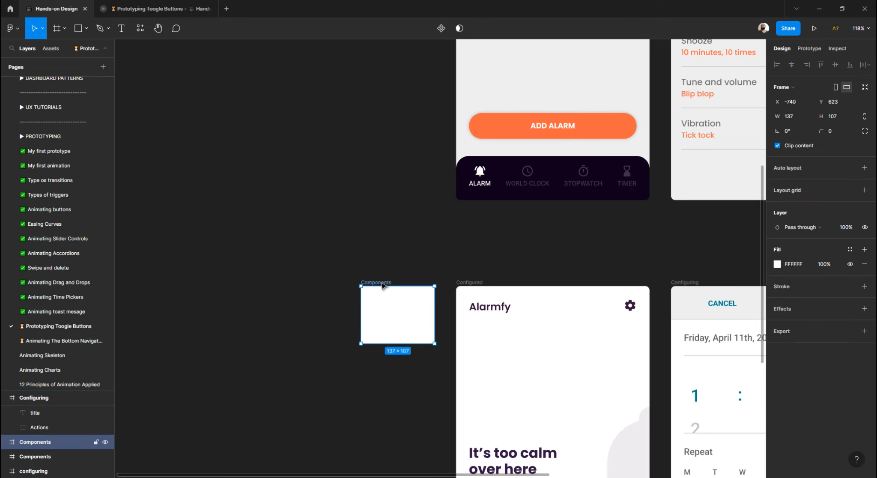
{"action": "left_click", "coordinate": [842, 135]}
{"action": "type", "text": "8"}
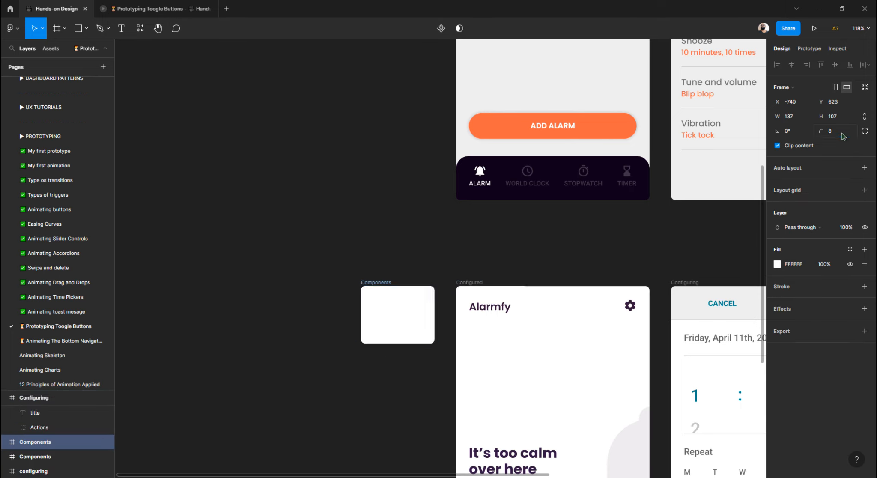
{"action": "key", "text": "Return"}
{"action": "left_click", "coordinate": [359, 226]}
Step: Copy the Monday "M" label from the teal Configuring screen's Repeat row into the empty Components frame at X 62, Y 53.5
{"action": "scroll", "coordinate": [356, 240], "scroll_direction": "down", "scroll_amount": 3}
{"action": "scroll", "coordinate": [375, 232], "scroll_direction": "up", "scroll_amount": 4}
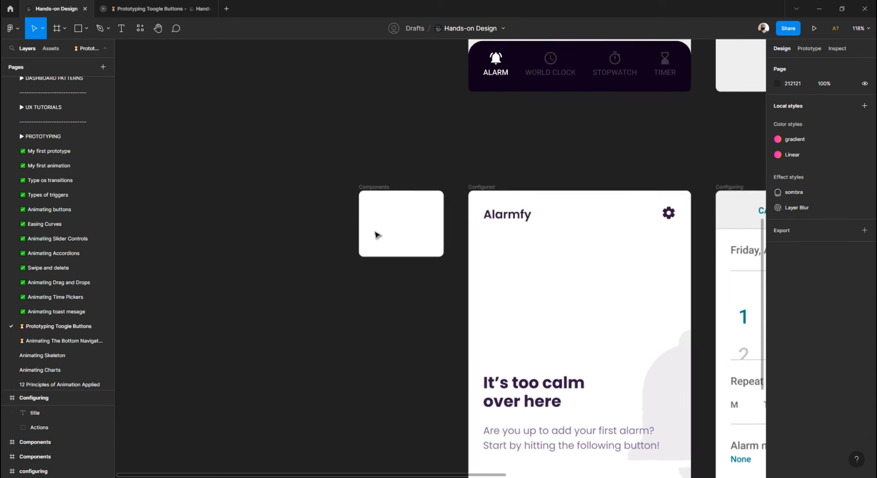
{"action": "scroll", "coordinate": [371, 233], "scroll_direction": "down", "scroll_amount": 4}
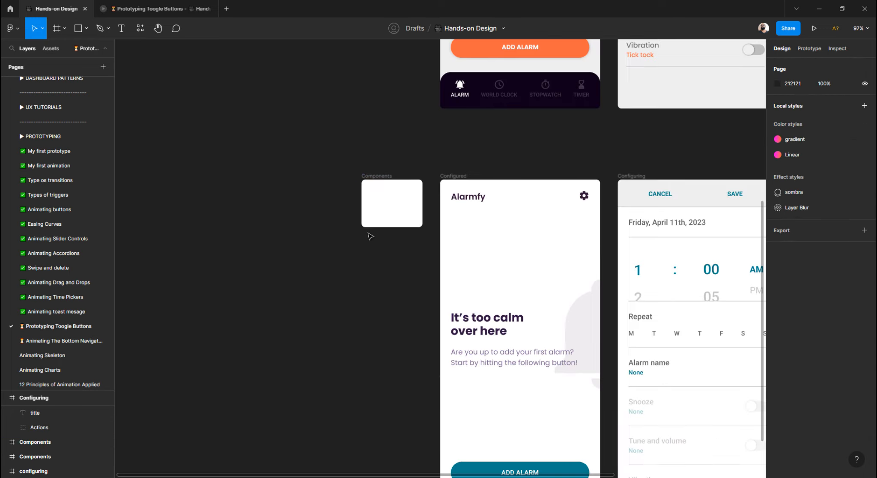
{"action": "scroll", "coordinate": [369, 240], "scroll_direction": "right", "scroll_amount": 2}
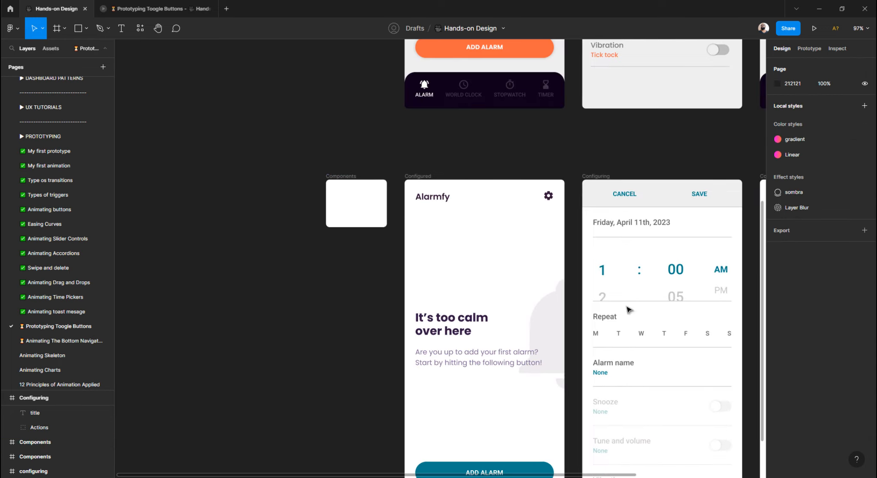
{"action": "double_click", "coordinate": [595, 334]}
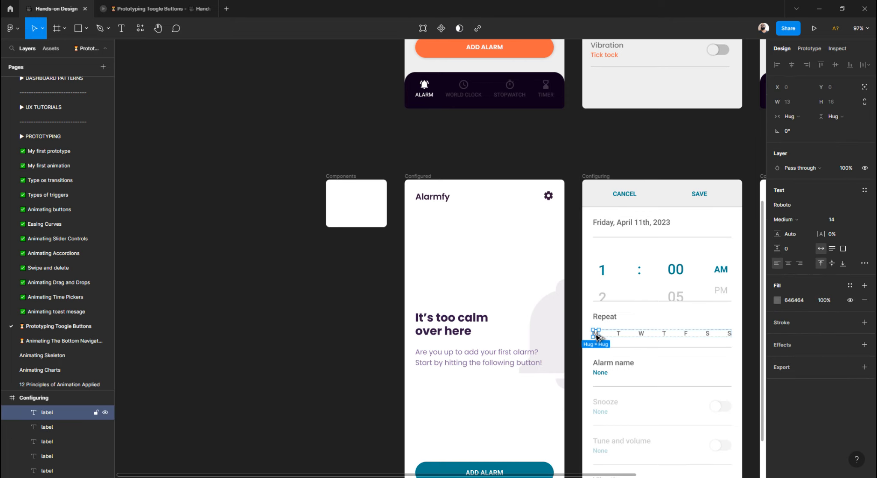
{"action": "left_click_drag", "start_coordinate": [597, 337], "coordinate": [357, 211]}
{"action": "scroll", "coordinate": [357, 212], "scroll_direction": "up", "scroll_amount": 4}
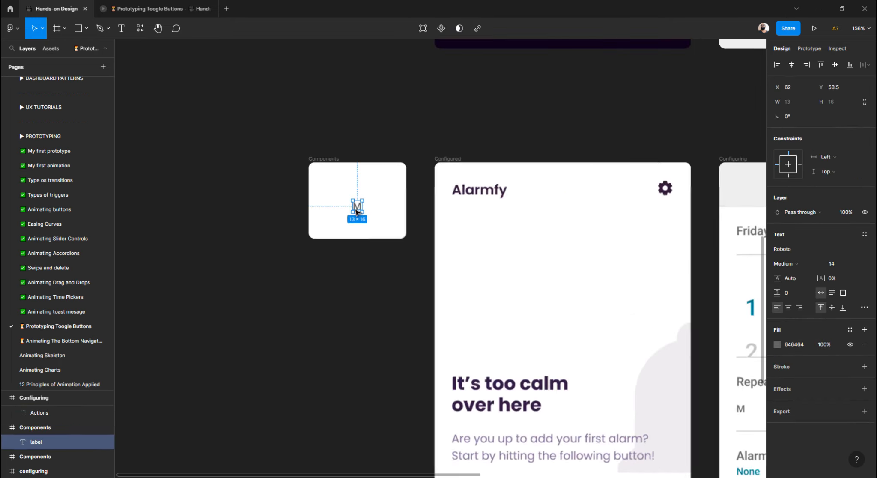
{"action": "scroll", "coordinate": [356, 211], "scroll_direction": "up", "scroll_amount": 4}
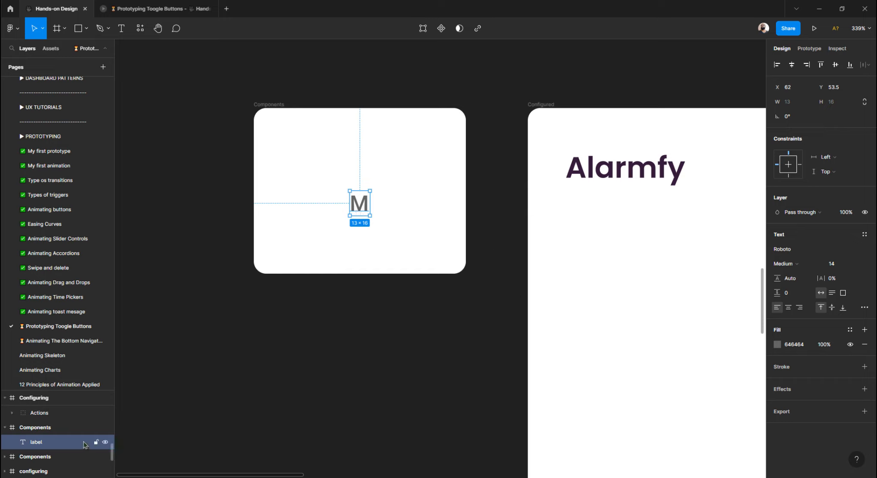
Step: Wrap the copied M label in an auto layout frame, rename that frame Toggle and expand its layer
{"action": "key", "text": "shift+a"}
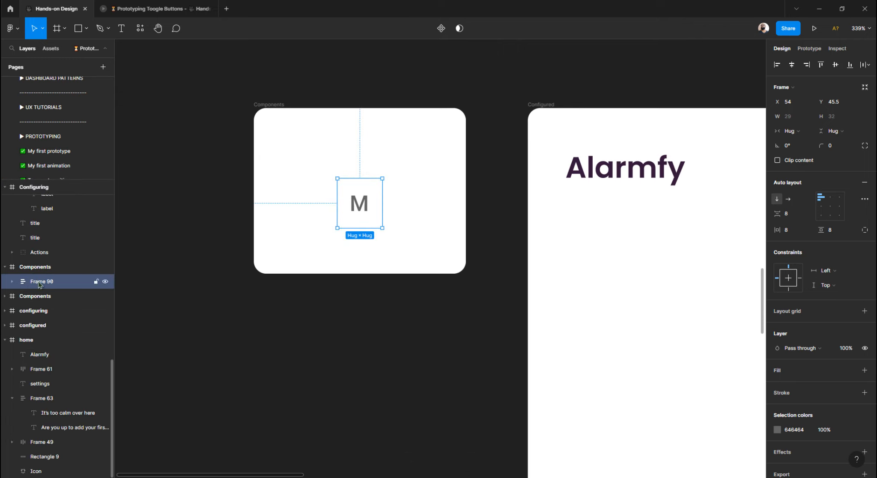
{"action": "double_click", "coordinate": [46, 283]}
{"action": "type", "text": "Toggl"}
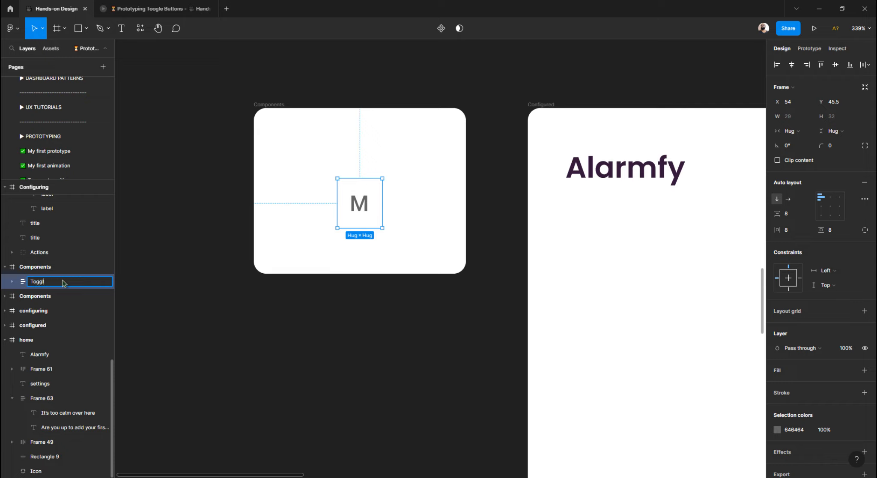
{"action": "type", "text": "e"}
{"action": "key", "text": "Return"}
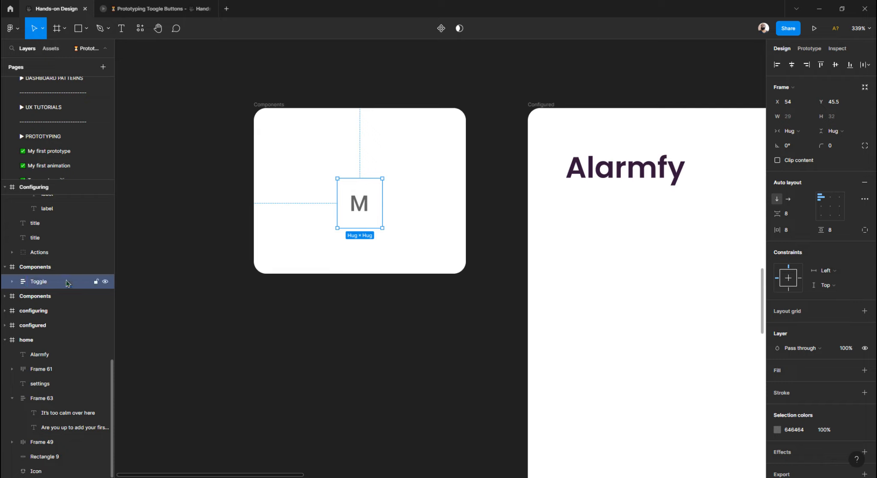
{"action": "left_click", "coordinate": [12, 283]}
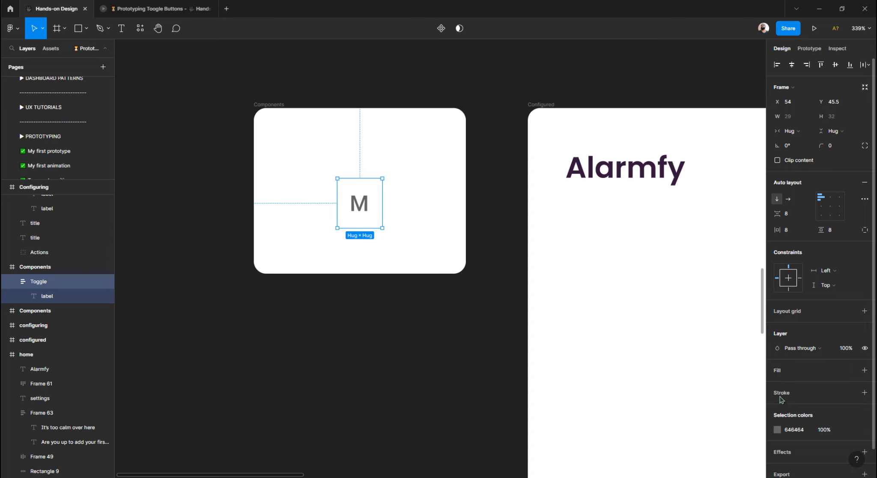
Step: Add a solid red FF0000 fill to the Toggle frame
{"action": "left_click", "coordinate": [777, 371]}
{"action": "left_click", "coordinate": [777, 385]}
{"action": "left_click_drag", "start_coordinate": [723, 313], "coordinate": [766, 249]}
{"action": "left_click", "coordinate": [283, 343]}
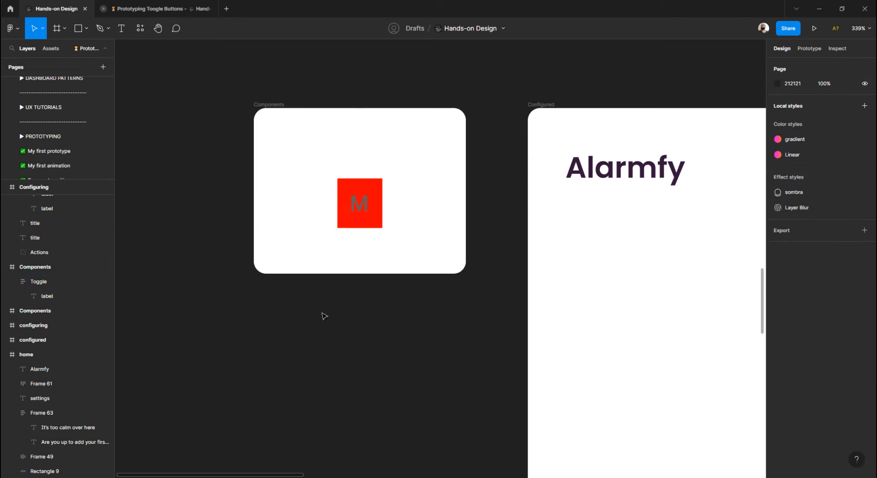
{"action": "scroll", "coordinate": [323, 313], "scroll_direction": "down", "scroll_amount": 3}
{"action": "scroll", "coordinate": [354, 228], "scroll_direction": "up", "scroll_amount": 5}
Step: Try a corner radius of 2 on the Toggle frame and settle on 4
{"action": "left_click", "coordinate": [366, 193]}
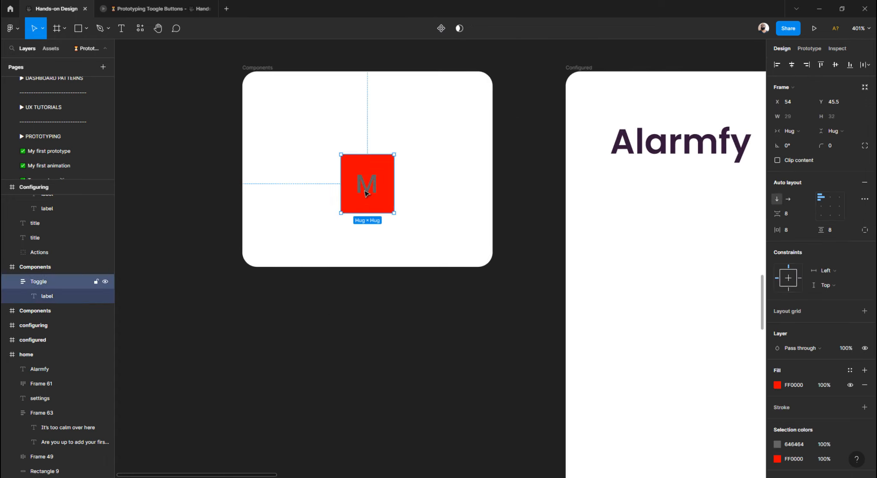
{"action": "left_click", "coordinate": [835, 146]}
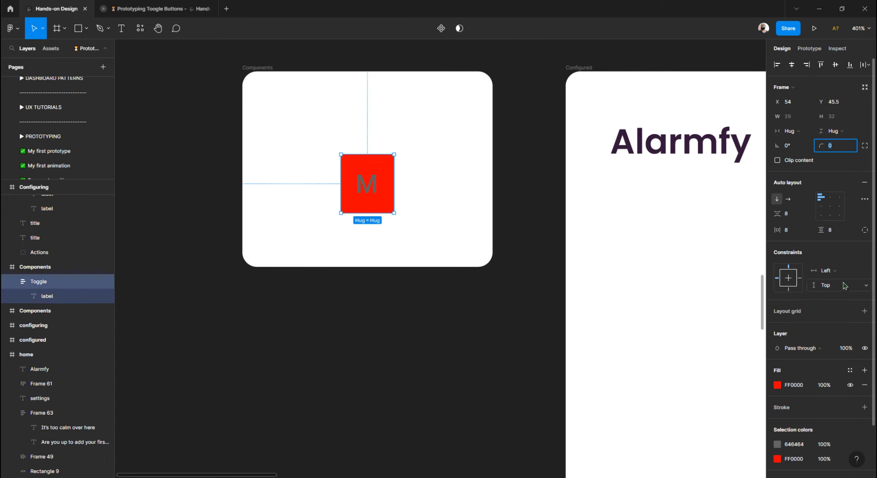
{"action": "type", "text": "2"}
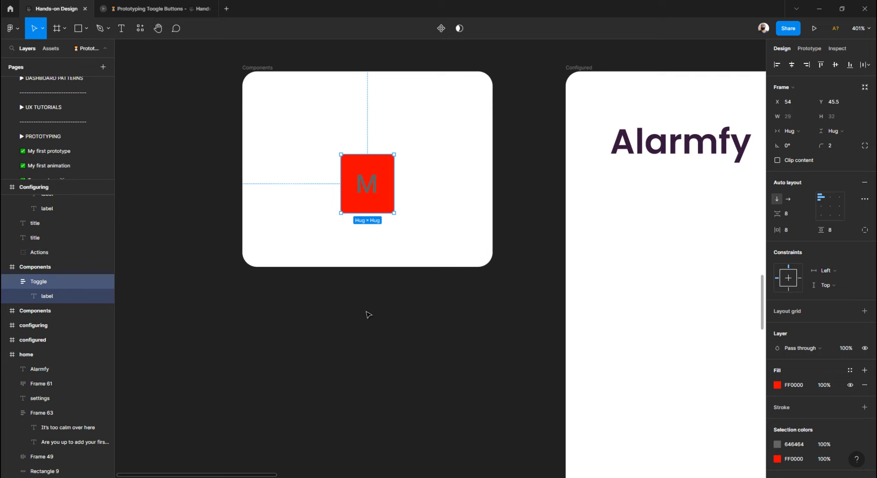
{"action": "left_click", "coordinate": [379, 345]}
{"action": "left_click", "coordinate": [378, 185]}
{"action": "left_click", "coordinate": [837, 146]}
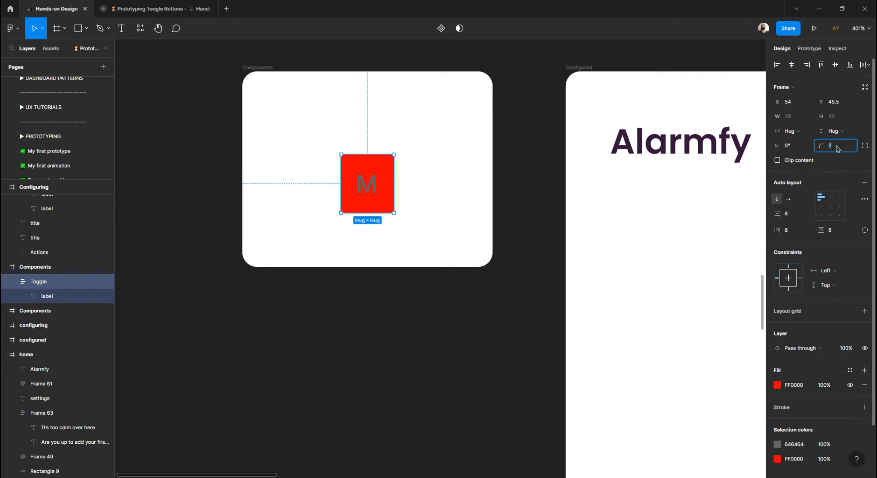
{"action": "type", "text": "4"}
{"action": "key", "text": "Return"}
{"action": "left_click", "coordinate": [366, 239]}
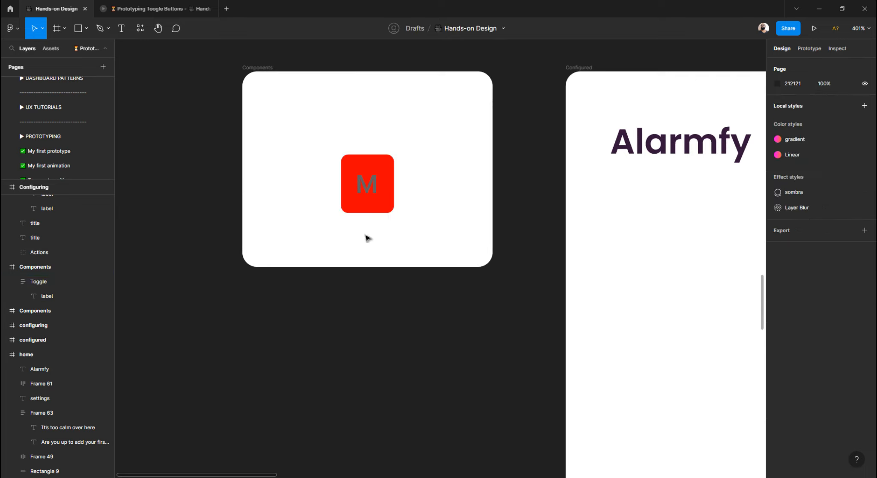
Step: Move the Toggle frame to X 25, Y 45.5 and recolor its fill to teal 007F90, sampled from the Add Alarm button
{"action": "left_click_drag", "start_coordinate": [369, 180], "coordinate": [316, 187]}
{"action": "scroll", "coordinate": [316, 187], "scroll_direction": "down", "scroll_amount": 10}
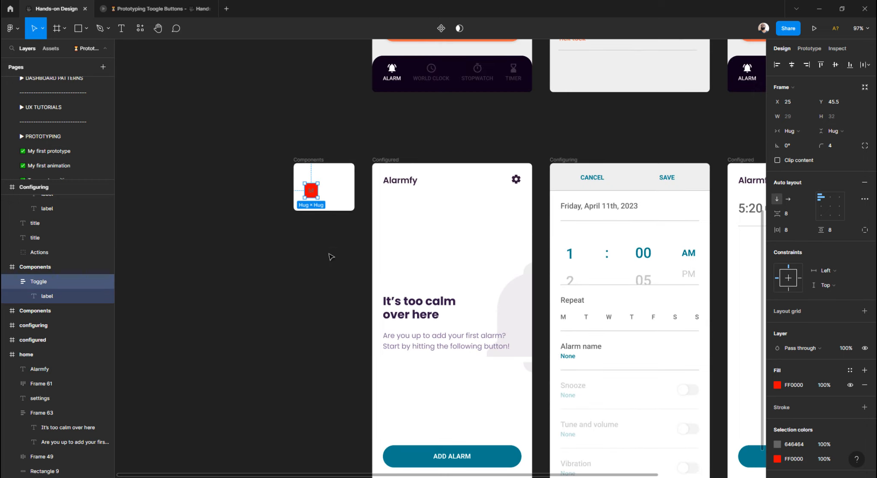
{"action": "scroll", "coordinate": [362, 275], "scroll_direction": "down", "scroll_amount": 3}
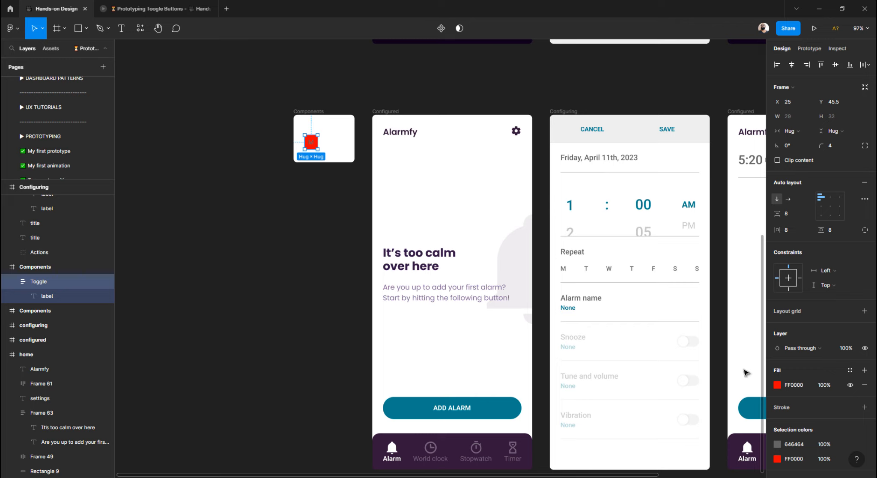
{"action": "left_click", "coordinate": [775, 384]}
{"action": "left_click", "coordinate": [669, 376]}
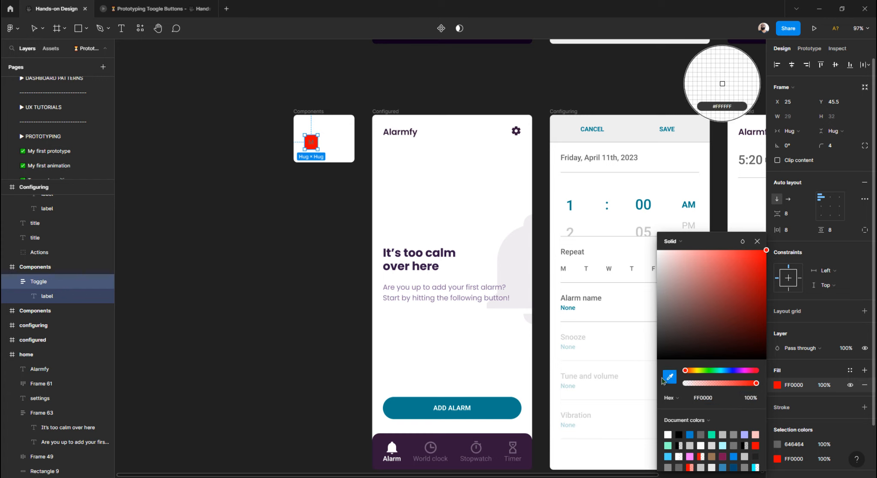
{"action": "left_click", "coordinate": [503, 405]}
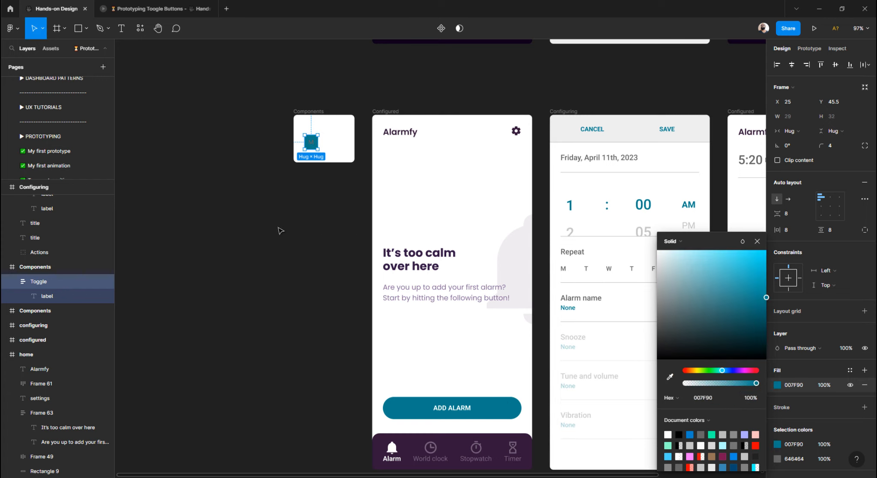
{"action": "left_click", "coordinate": [297, 195]}
Step: Change the M label's color inside the Toggle frame to white FFFFFF
{"action": "scroll", "coordinate": [312, 140], "scroll_direction": "up", "scroll_amount": 3}
{"action": "left_click", "coordinate": [311, 148]}
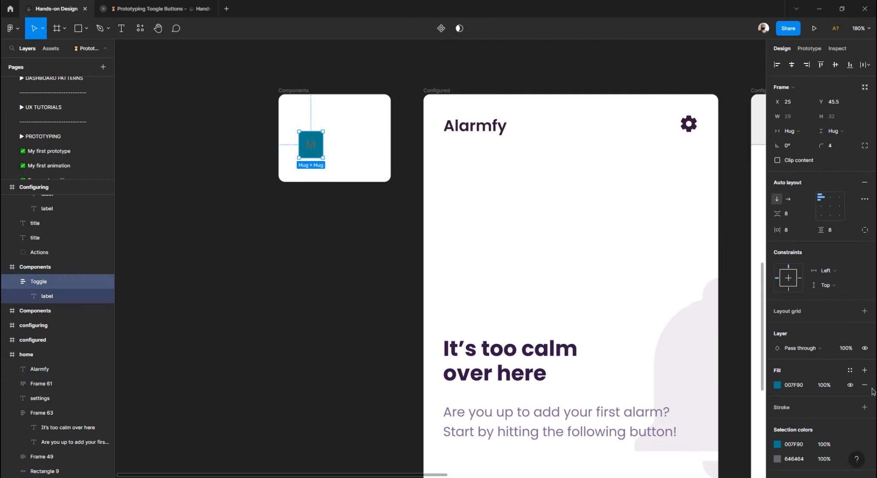
{"action": "left_click", "coordinate": [778, 459]}
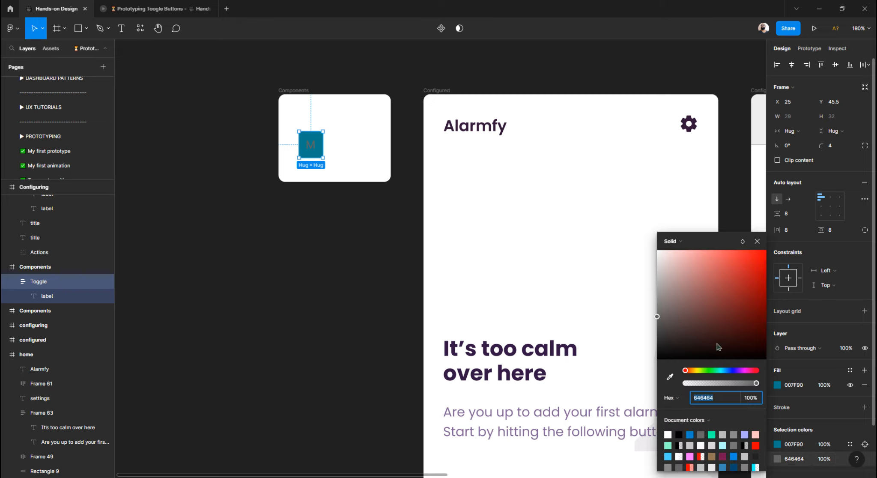
{"action": "left_click_drag", "start_coordinate": [696, 302], "coordinate": [613, 214]}
{"action": "left_click", "coordinate": [340, 204]}
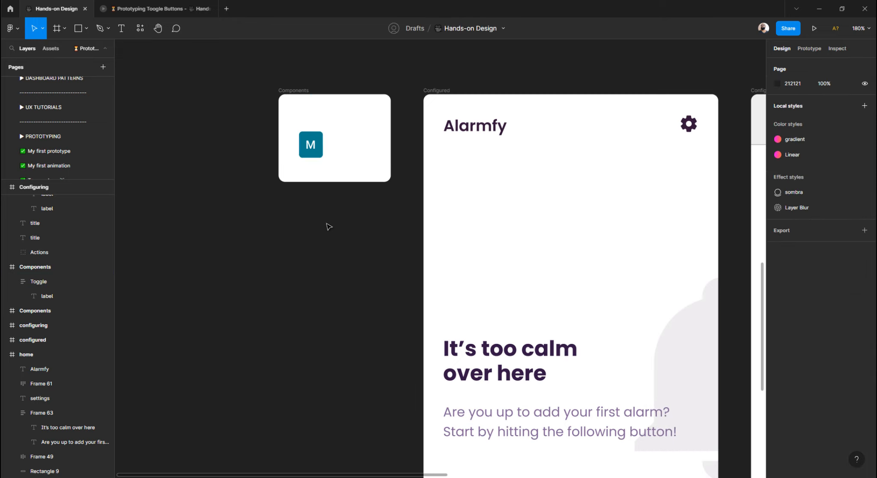
Step: Move the Toggle frame to X 17, Y 44 within the teal set's Components frame
{"action": "left_click", "coordinate": [312, 145]}
{"action": "scroll", "coordinate": [314, 147], "scroll_direction": "up", "scroll_amount": 3}
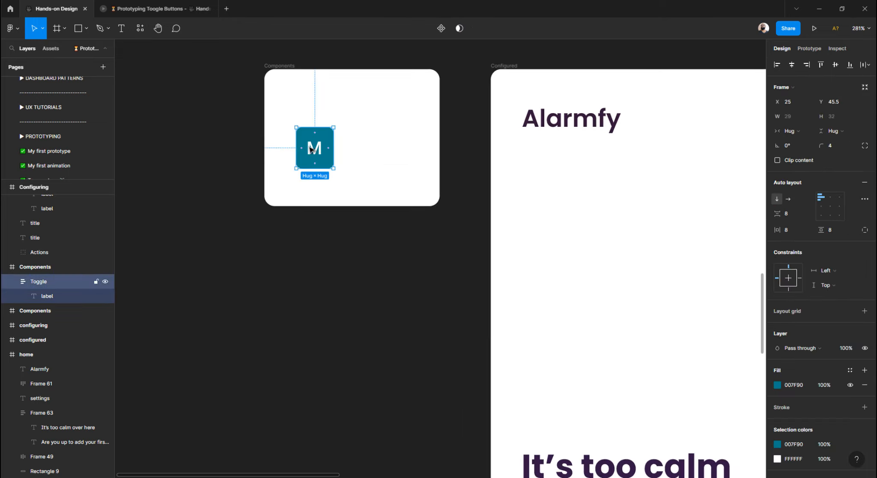
{"action": "left_click_drag", "start_coordinate": [310, 147], "coordinate": [306, 148]}
{"action": "scroll", "coordinate": [360, 227], "scroll_direction": "down", "scroll_amount": 5}
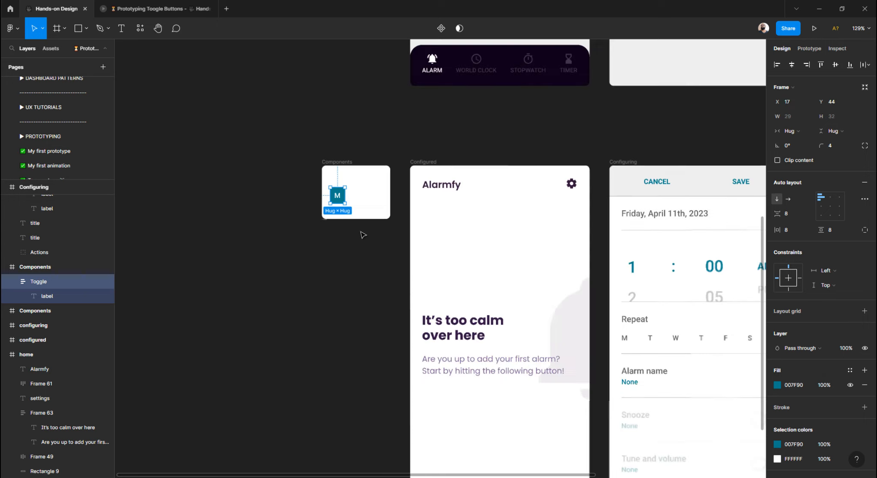
{"action": "scroll", "coordinate": [641, 343], "scroll_direction": "down", "scroll_amount": 3}
{"action": "scroll", "coordinate": [680, 335], "scroll_direction": "right", "scroll_amount": 3}
{"action": "scroll", "coordinate": [540, 274], "scroll_direction": "up", "scroll_amount": 3}
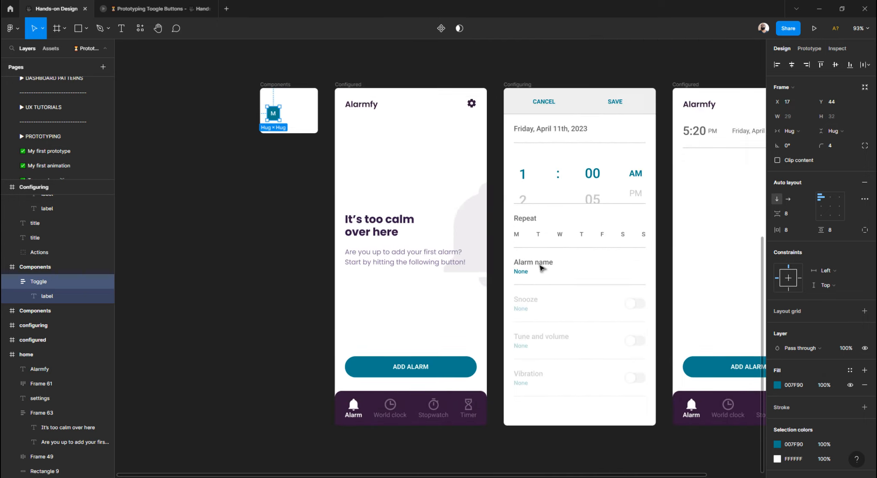
Step: Copy the T label from the Repeat row into the teal set's Components frame at X 68.5, Y 52 and wrap it in auto layout
{"action": "double_click", "coordinate": [539, 235]}
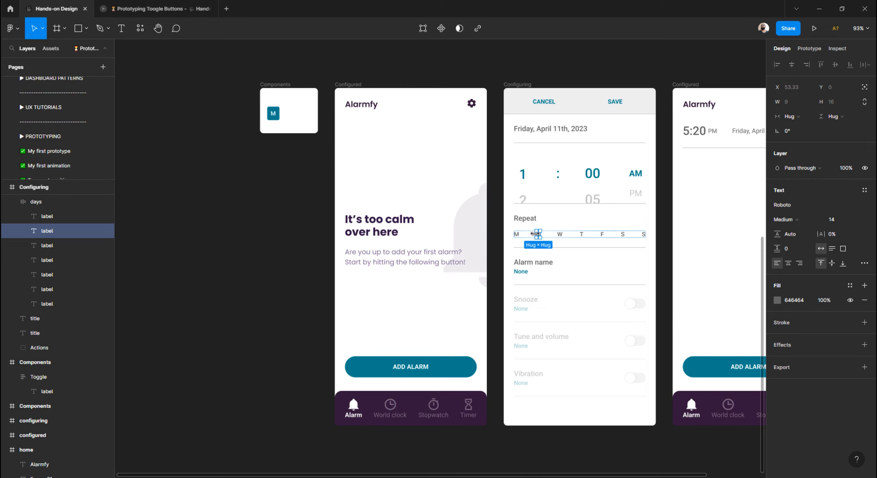
{"action": "scroll", "coordinate": [267, 150], "scroll_direction": "up", "scroll_amount": 2}
{"action": "left_click", "coordinate": [274, 122]}
{"action": "scroll", "coordinate": [287, 124], "scroll_direction": "up", "scroll_amount": 4}
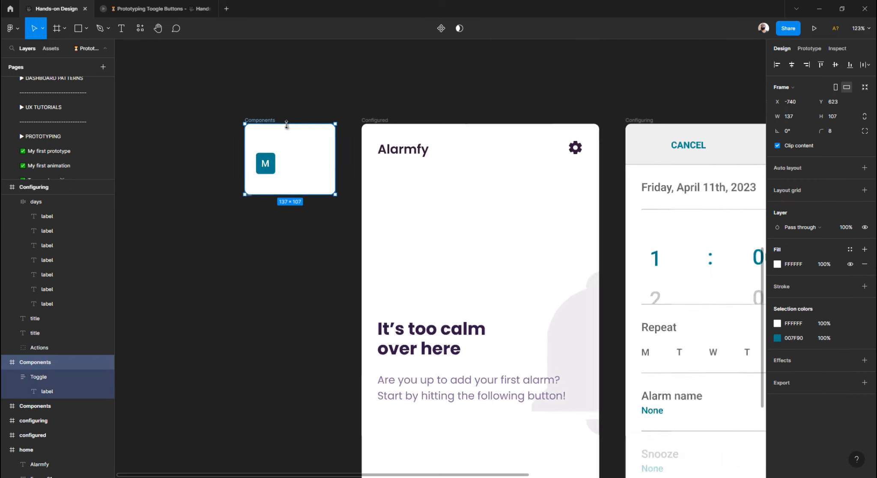
{"action": "key", "text": "ctrl+v"}
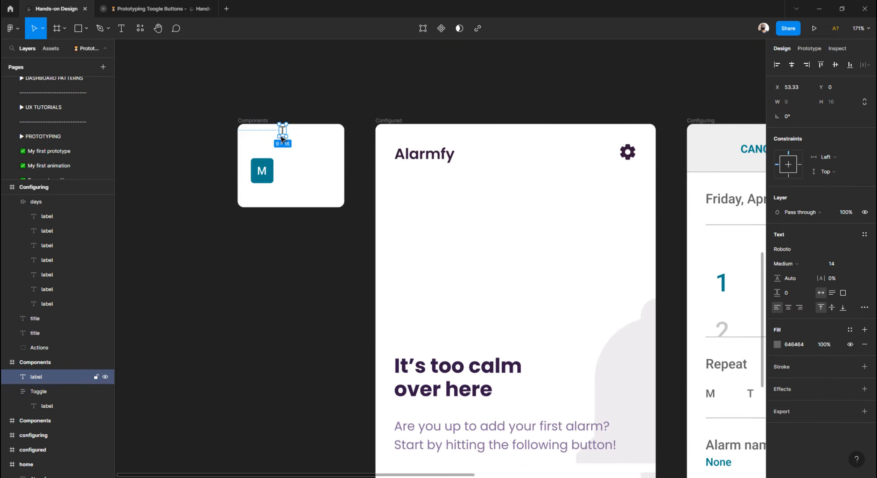
{"action": "left_click_drag", "start_coordinate": [282, 138], "coordinate": [290, 170]}
{"action": "scroll", "coordinate": [290, 170], "scroll_direction": "up", "scroll_amount": 3}
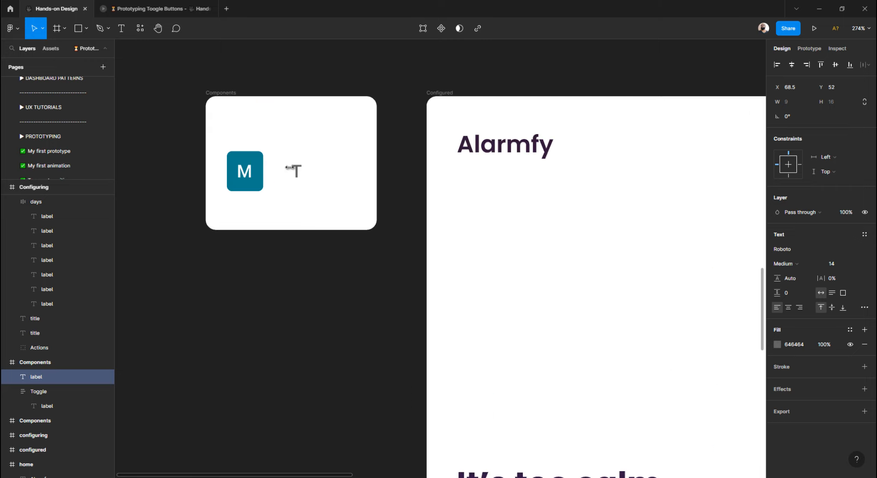
{"action": "scroll", "coordinate": [290, 168], "scroll_direction": "up", "scroll_amount": 3}
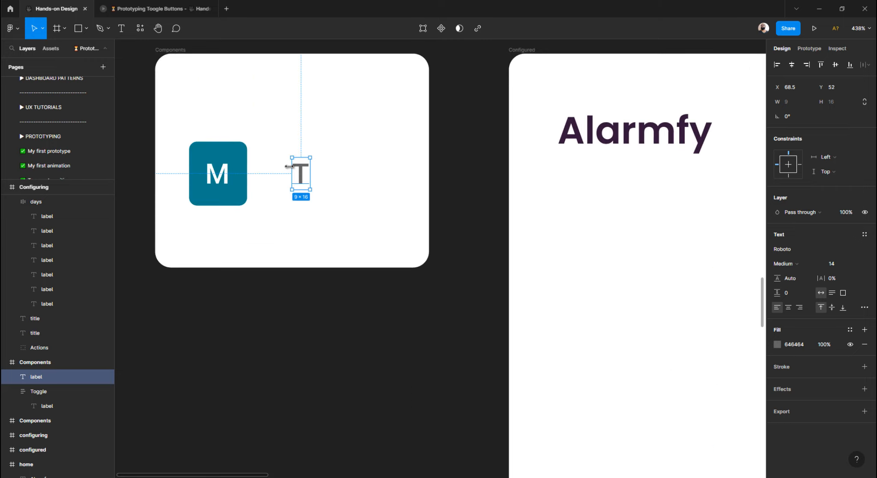
{"action": "key", "text": "shift+a"}
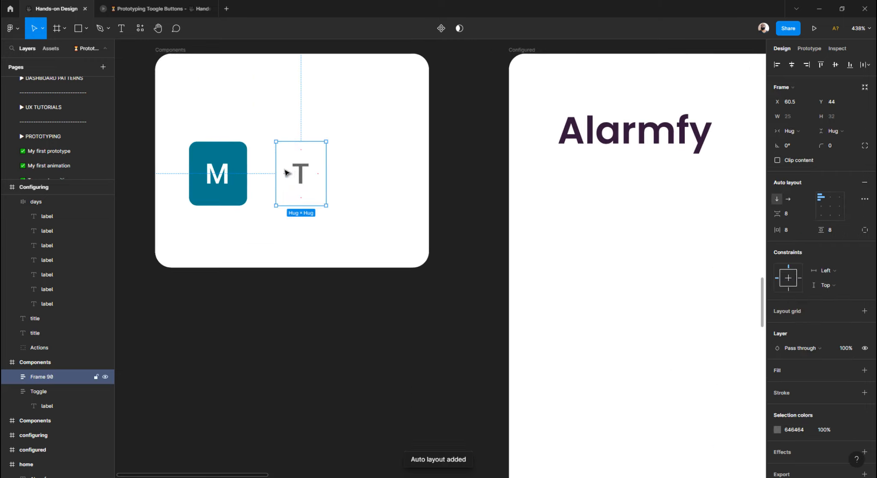
Step: Rename the teal M toggle frame as Toggle / Selected
{"action": "left_click", "coordinate": [82, 389]}
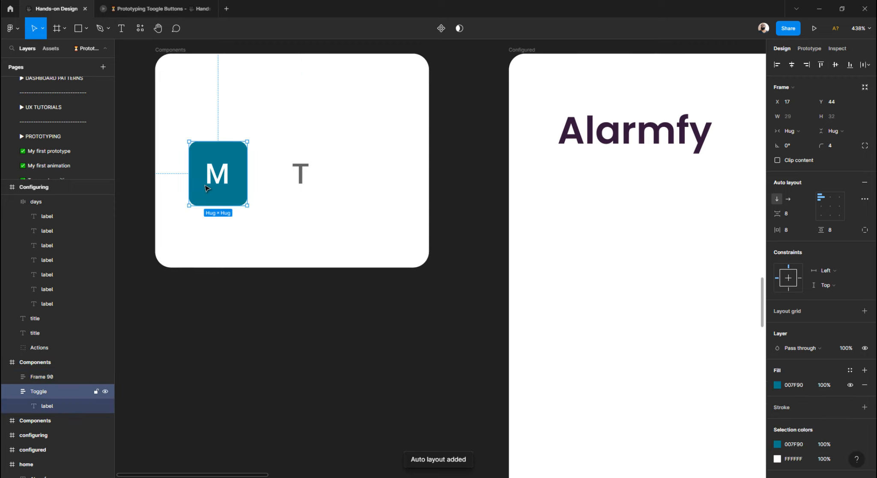
{"action": "double_click", "coordinate": [52, 393]}
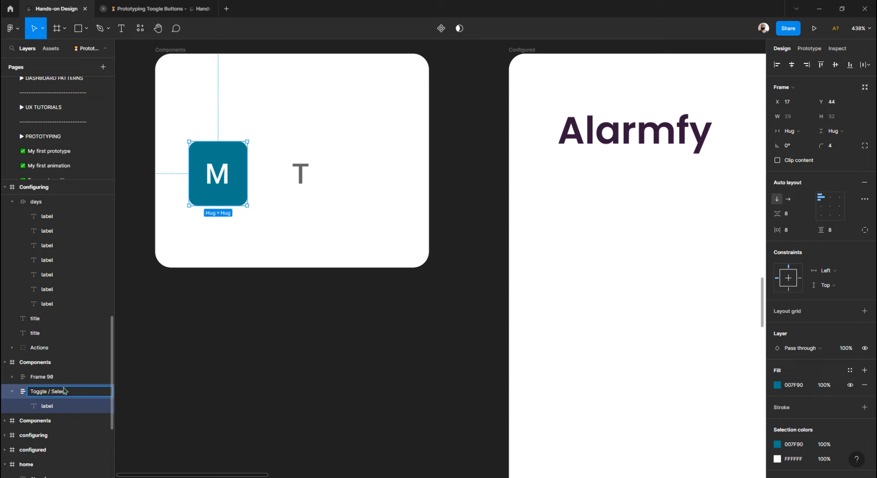
{"action": "key", "text": "Return"}
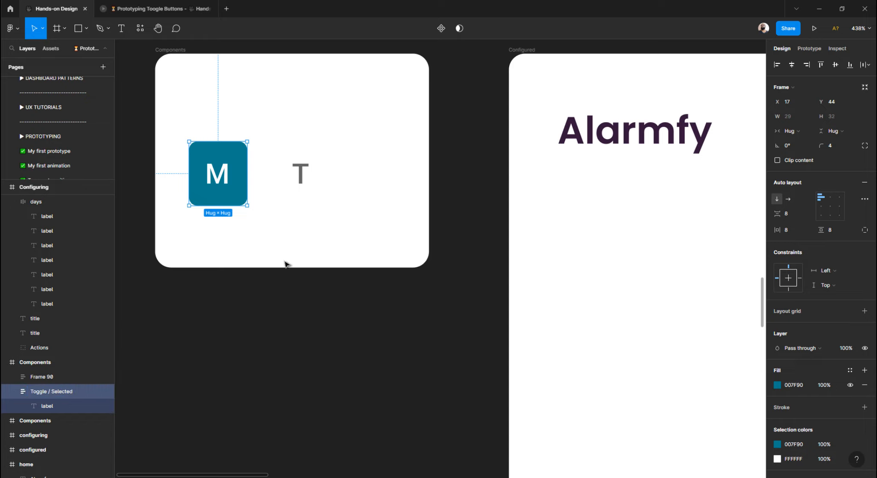
Step: Rename the auto layout frame around the T label as Toggle / Unselect
{"action": "left_click", "coordinate": [295, 177]}
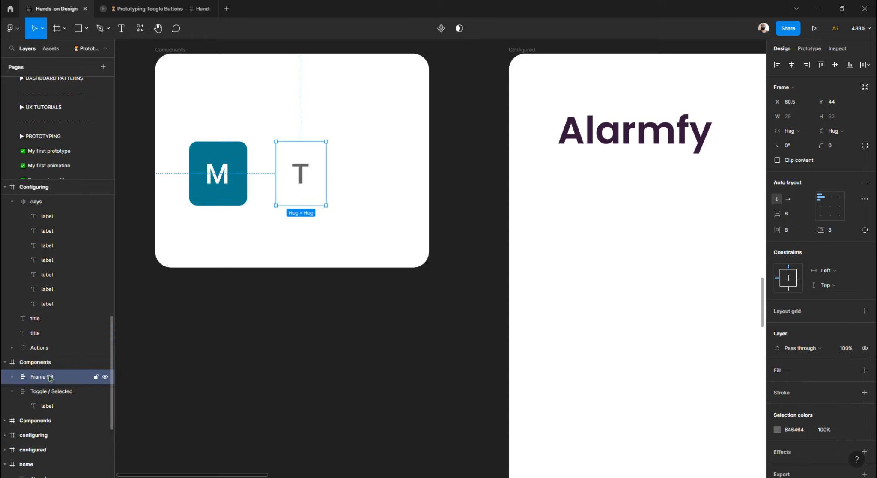
{"action": "double_click", "coordinate": [60, 381]}
{"action": "type", "text": "Toggle / Unselect"}
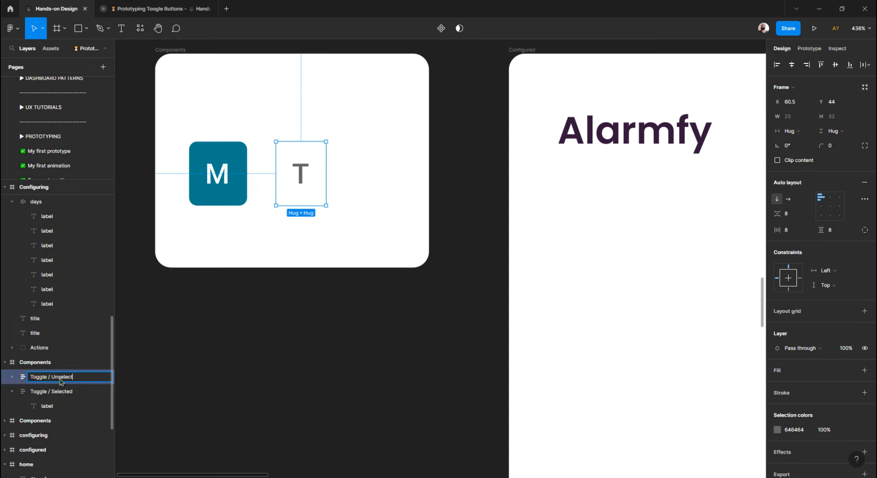
{"action": "key", "text": "Return"}
{"action": "left_click", "coordinate": [264, 147]}
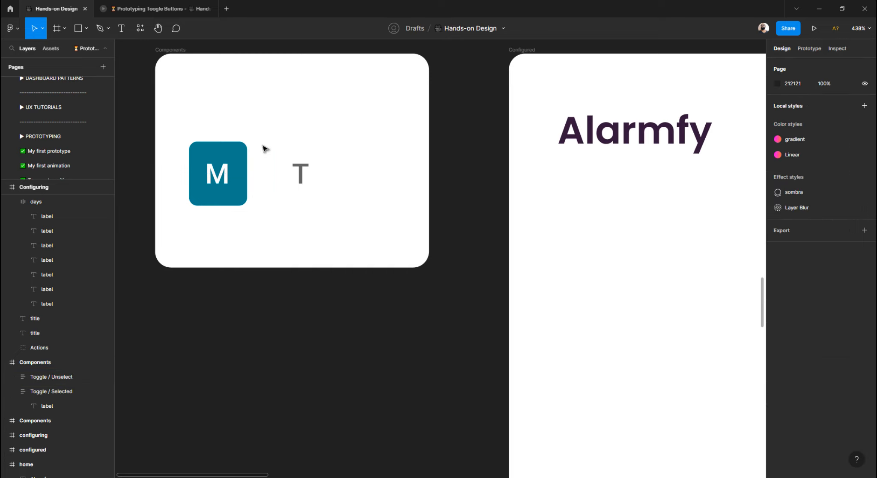
Step: Add a fill to the Toggle / Unselect frame and make it red FF0000
{"action": "left_click", "coordinate": [296, 167]}
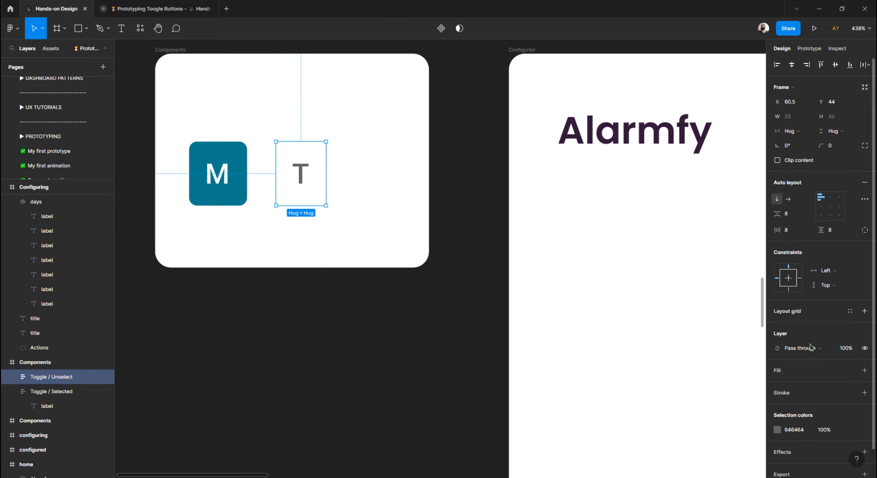
{"action": "left_click", "coordinate": [780, 371]}
{"action": "left_click", "coordinate": [778, 385]}
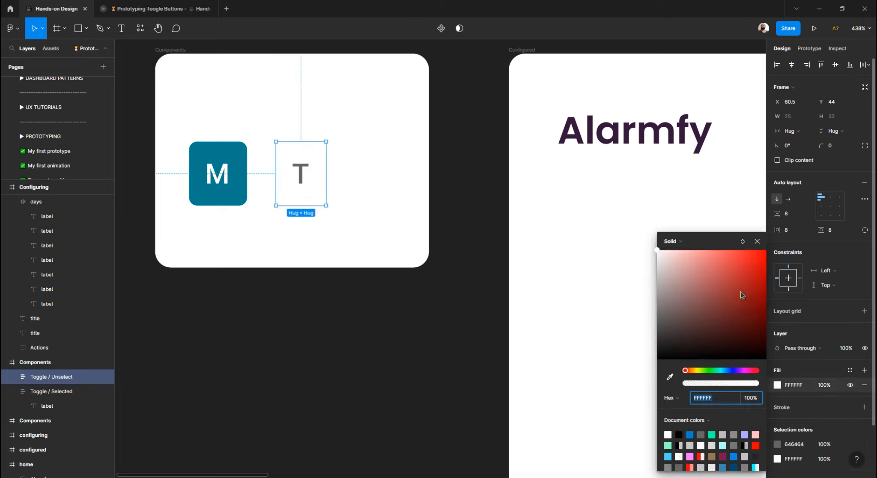
{"action": "left_click_drag", "start_coordinate": [742, 294], "coordinate": [766, 249]}
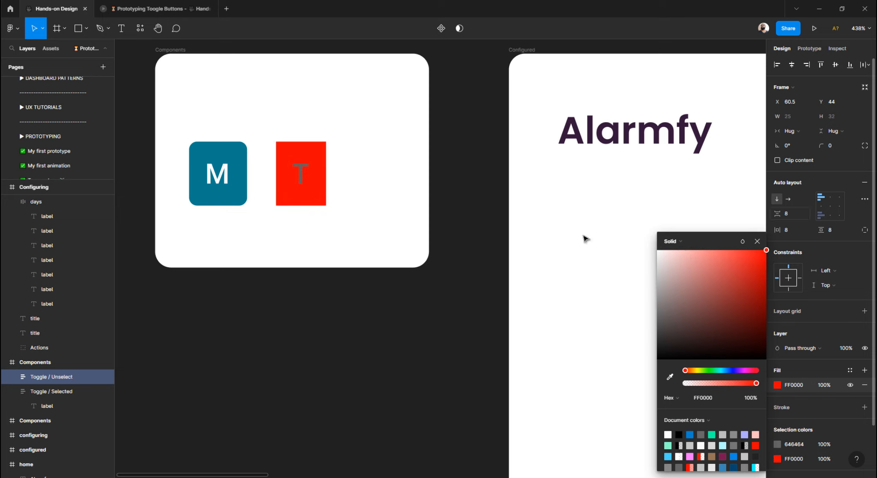
{"action": "left_click", "coordinate": [337, 255]}
Step: Set the Toggle / Unselect frame's corner radius to 4
{"action": "left_click", "coordinate": [301, 158]}
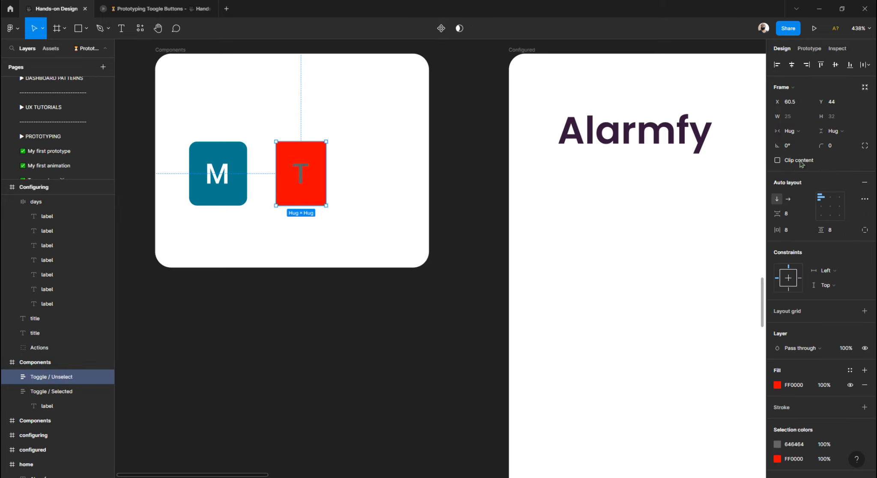
{"action": "left_click", "coordinate": [838, 147]}
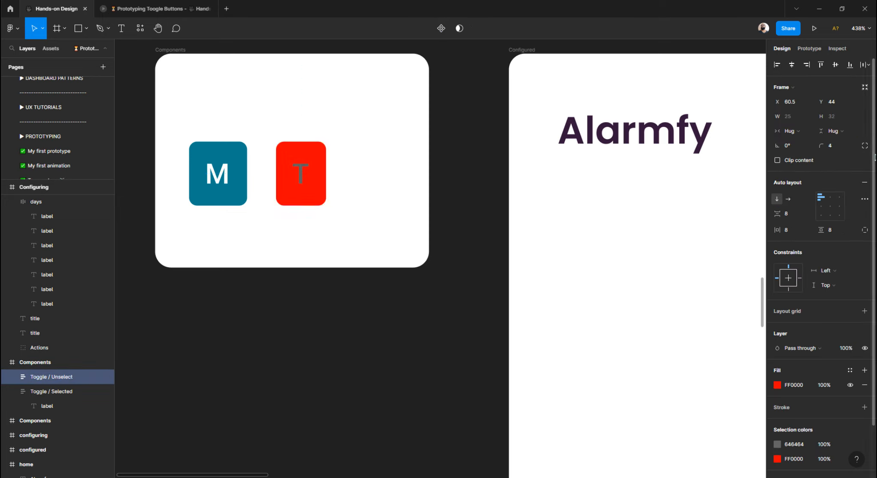
{"action": "left_click", "coordinate": [260, 195]}
Step: Stack the two toggles for a width comparison, with Toggle / Unselect at X 31, Y 8 above Toggle / Selected at X 31, Y 43
{"action": "left_click", "coordinate": [227, 199]}
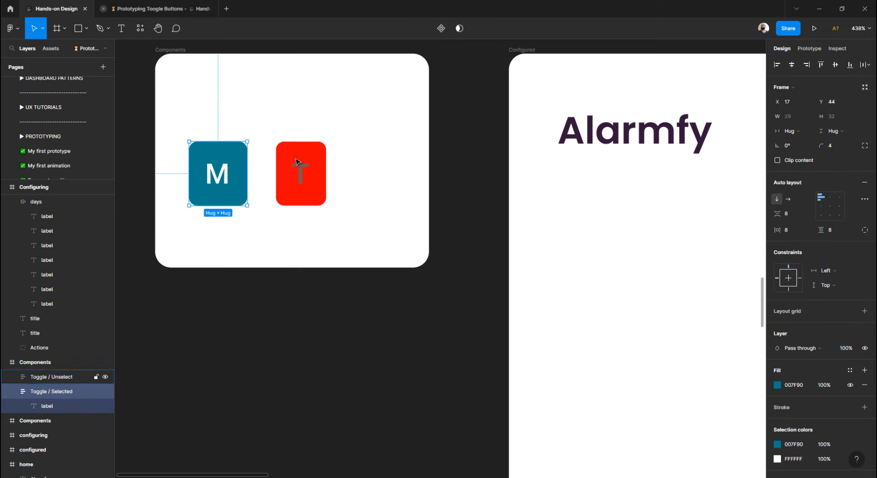
{"action": "left_click", "coordinate": [264, 215]}
{"action": "left_click", "coordinate": [294, 173]}
{"action": "left_click_drag", "start_coordinate": [326, 156], "coordinate": [363, 134]}
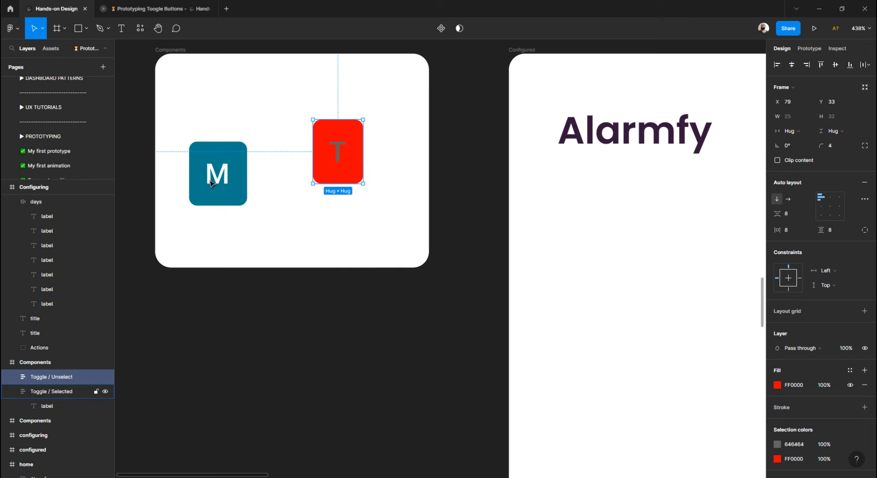
{"action": "left_click_drag", "start_coordinate": [211, 184], "coordinate": [238, 181]}
{"action": "left_click_drag", "start_coordinate": [337, 159], "coordinate": [241, 108]}
{"action": "left_click", "coordinate": [237, 164]}
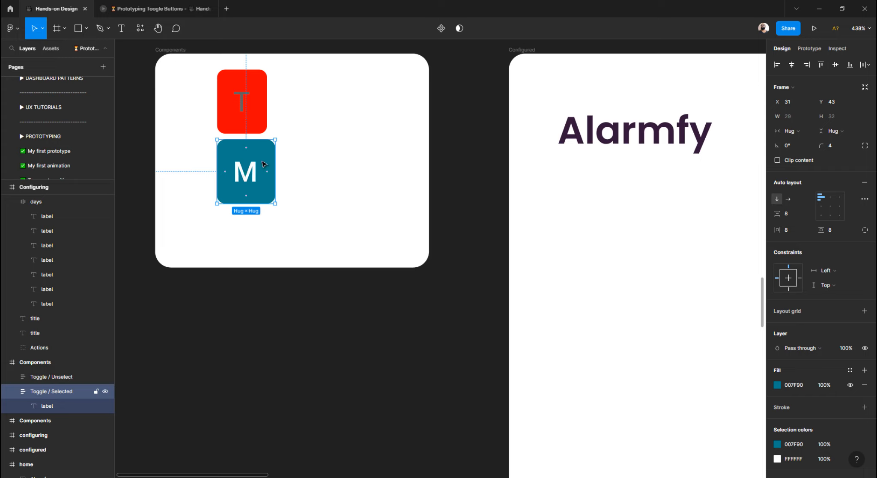
{"action": "left_click", "coordinate": [257, 105]}
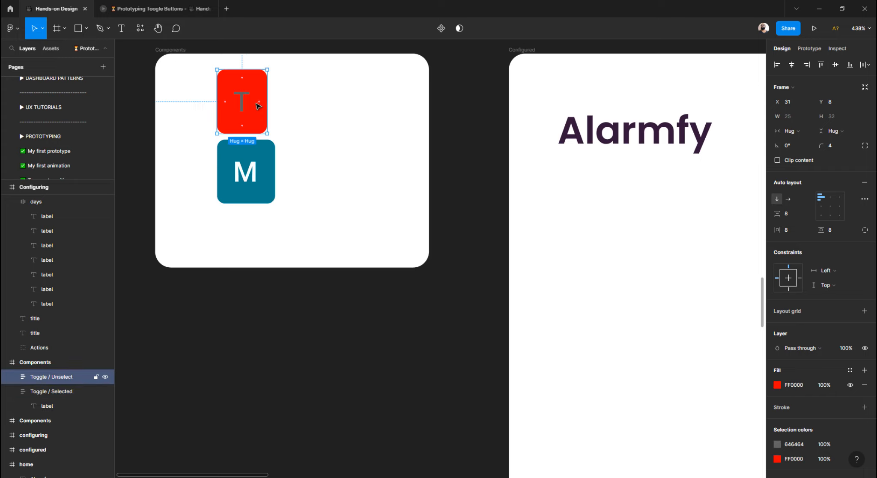
{"action": "left_click", "coordinate": [252, 153]}
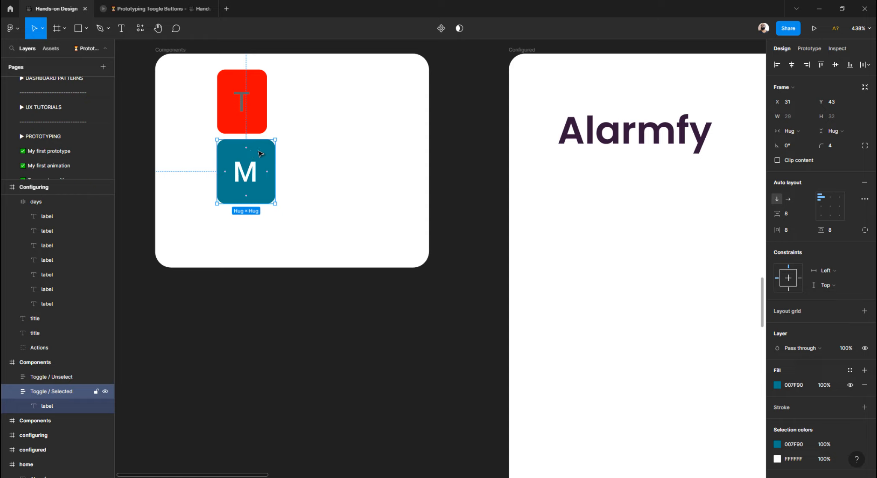
Step: Give the Toggle / Selected frame a fixed width of 32 and center-align its auto layout content
{"action": "left_click", "coordinate": [791, 131]}
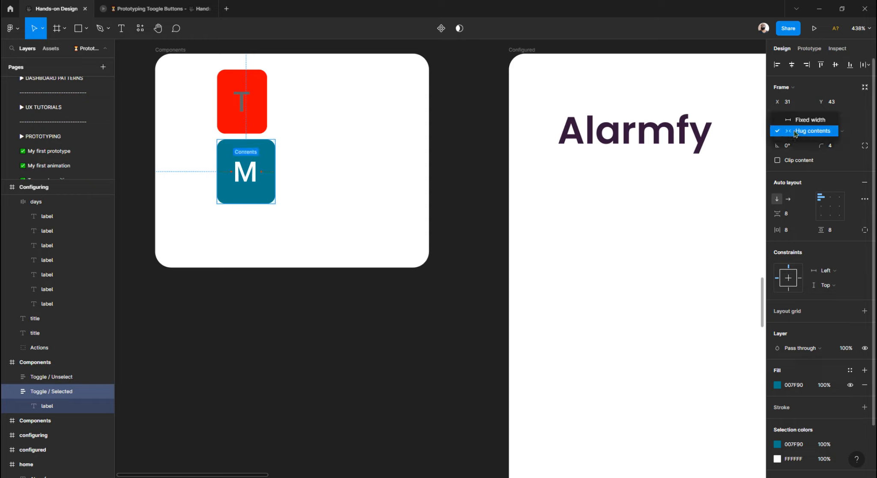
{"action": "left_click", "coordinate": [799, 122]}
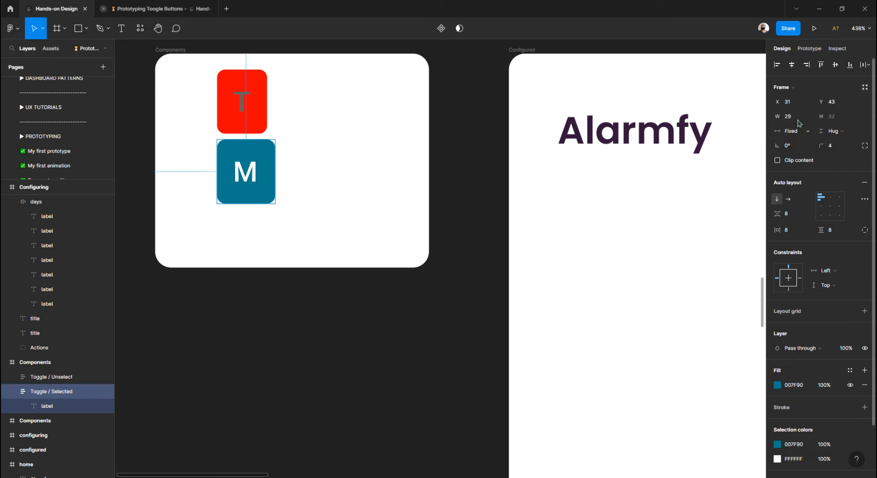
{"action": "left_click", "coordinate": [799, 121]}
{"action": "key", "text": "Return"}
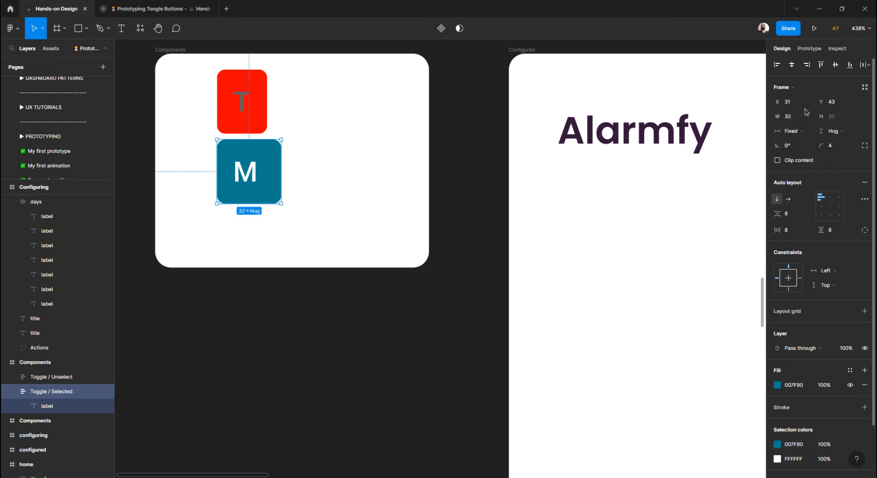
{"action": "left_click", "coordinate": [832, 201]}
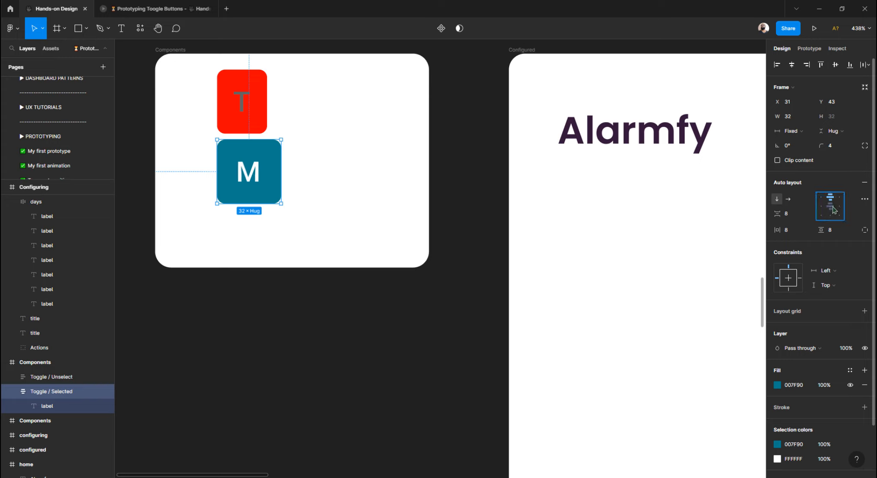
{"action": "left_click", "coordinate": [834, 209]}
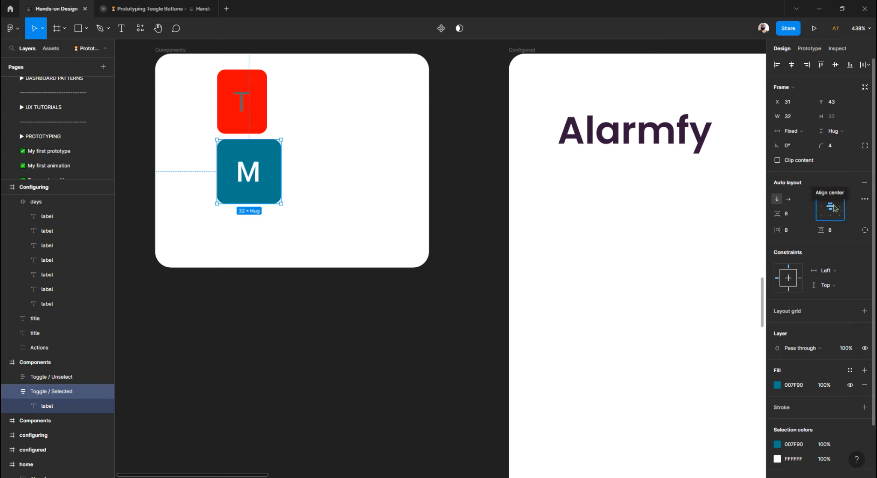
Step: Try replacing the M label in the Toggle / Selected frame with I, and undo the text change
{"action": "double_click", "coordinate": [253, 178]}
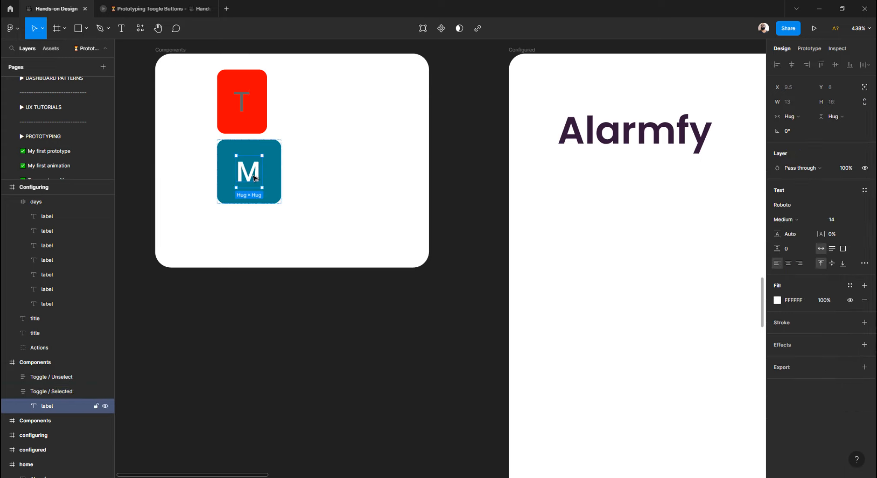
{"action": "double_click", "coordinate": [253, 176]}
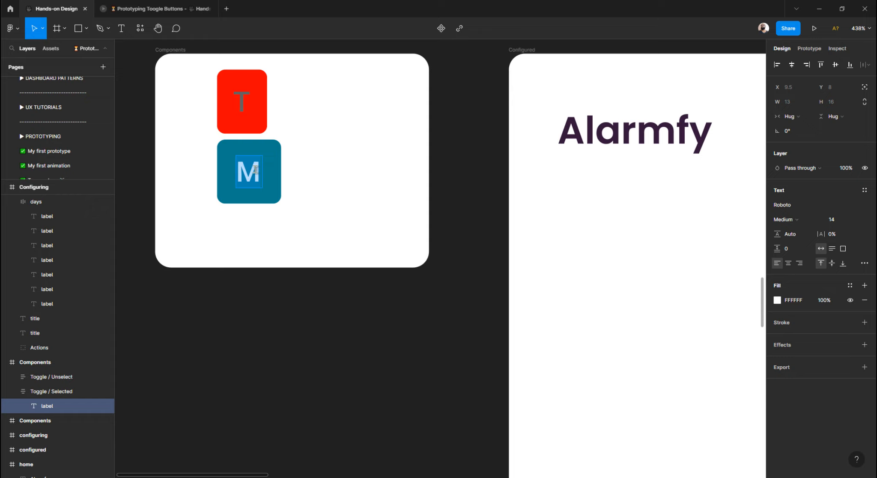
{"action": "type", "text": "I"}
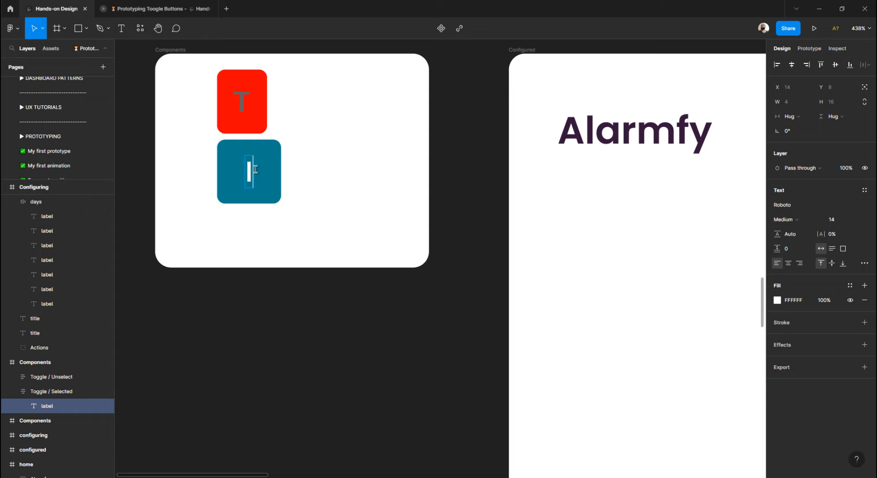
{"action": "key", "text": "ctrl+z"}
{"action": "key", "text": "Escape"}
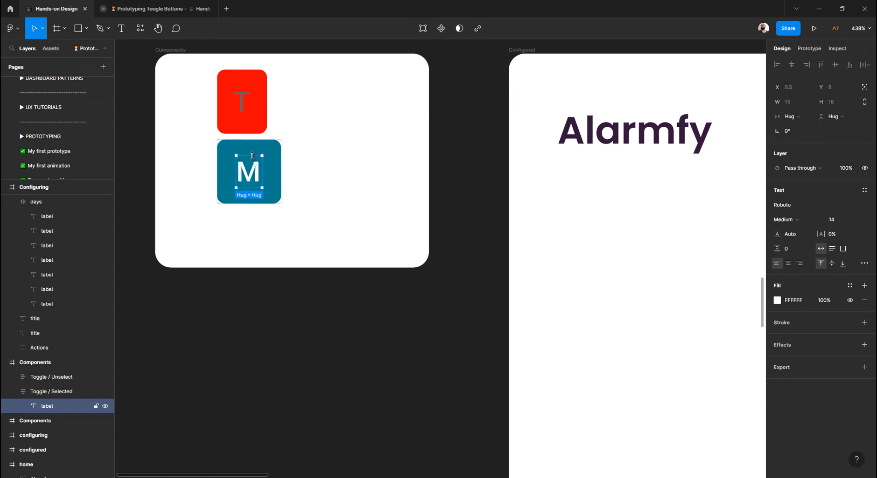
Step: Set the Toggle / Selected frame's horizontal resizing to Hug contents
{"action": "left_click", "coordinate": [793, 119]}
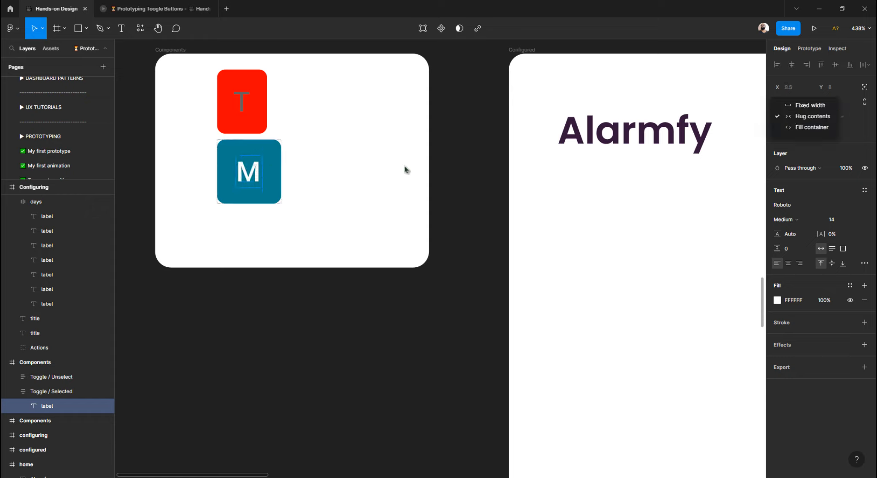
{"action": "left_click", "coordinate": [391, 168]}
{"action": "left_click", "coordinate": [324, 179]}
{"action": "left_click", "coordinate": [274, 178]}
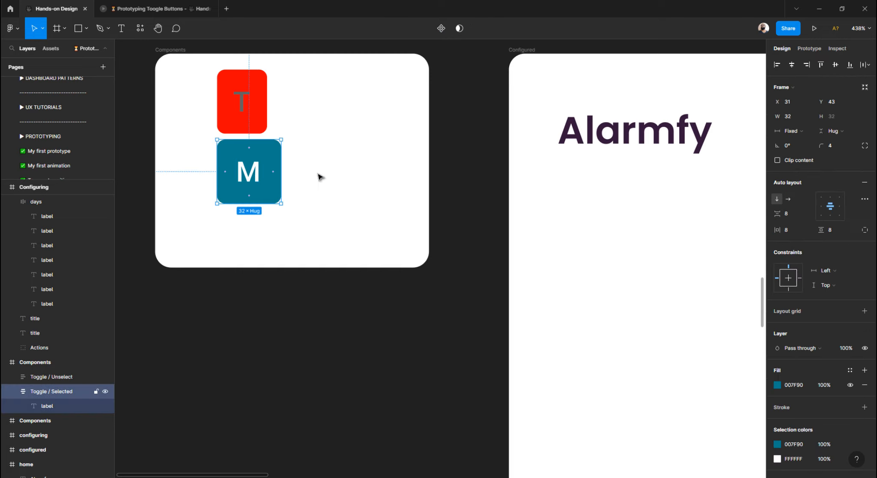
{"action": "left_click", "coordinate": [798, 131]}
{"action": "left_click", "coordinate": [799, 143]}
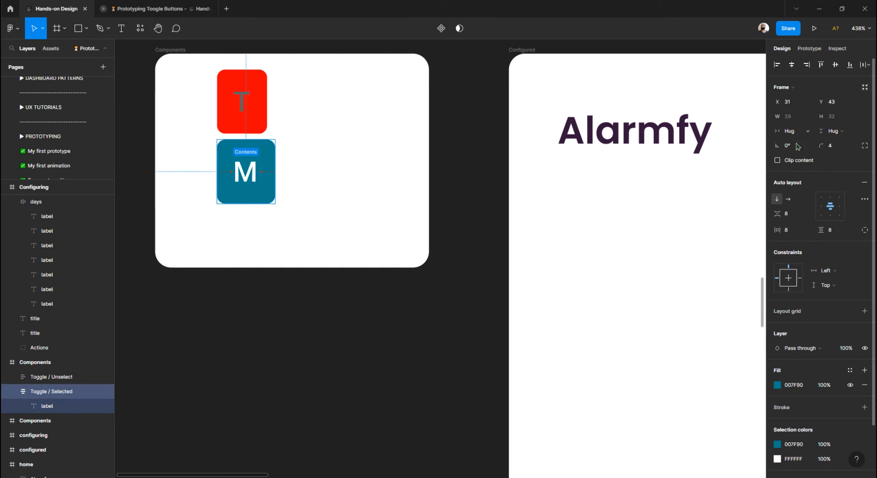
{"action": "left_click", "coordinate": [297, 170]}
Step: Try the label text I in the hugging Toggle / Selected frame, and undo the change
{"action": "double_click", "coordinate": [243, 173]}
{"action": "double_click", "coordinate": [242, 173]}
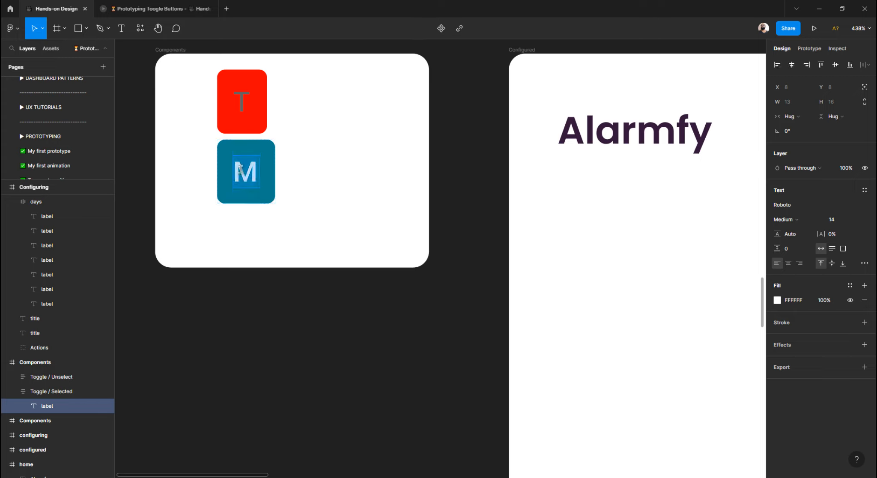
{"action": "type", "text": "I"}
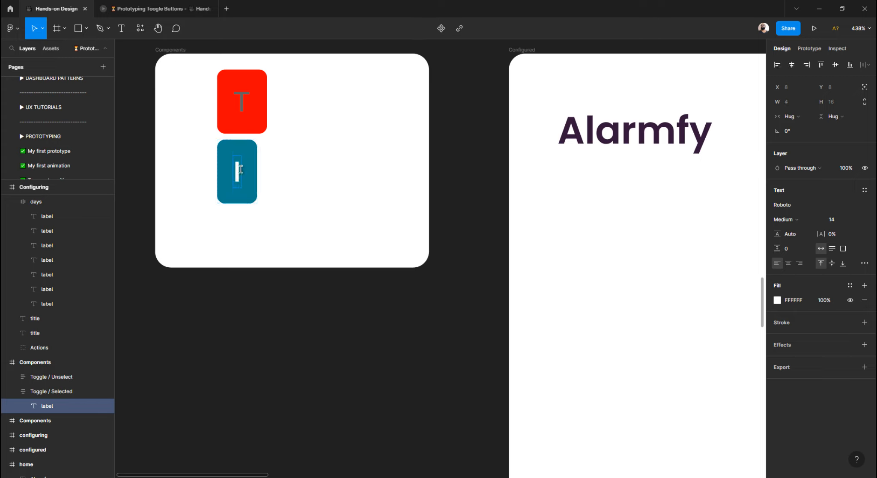
{"action": "key", "text": "ctrl+z"}
{"action": "key", "text": "Escape"}
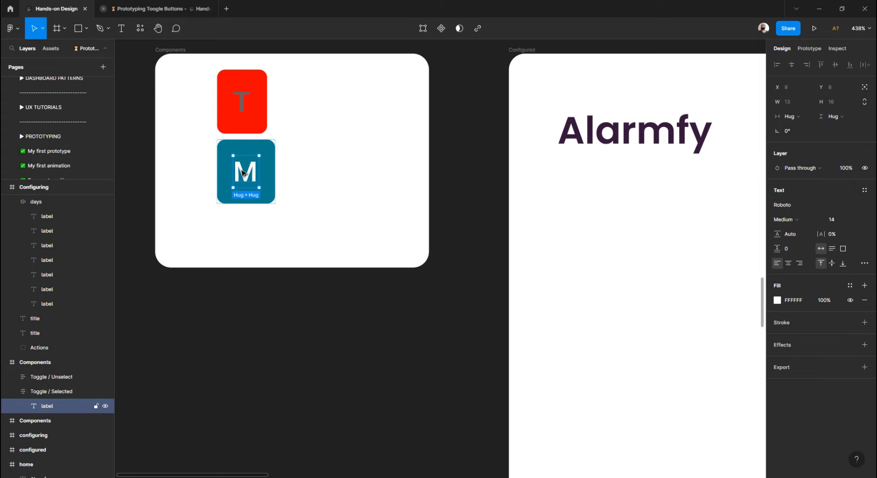
{"action": "key", "text": "shift+Return"}
{"action": "key", "text": "Escape"}
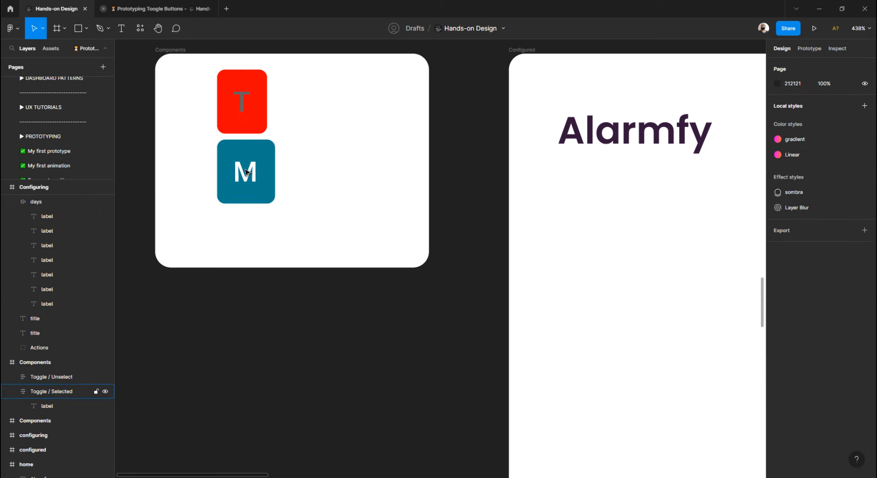
Step: Set the Toggle / Selected frame to a fixed width of 32
{"action": "left_click", "coordinate": [255, 171]}
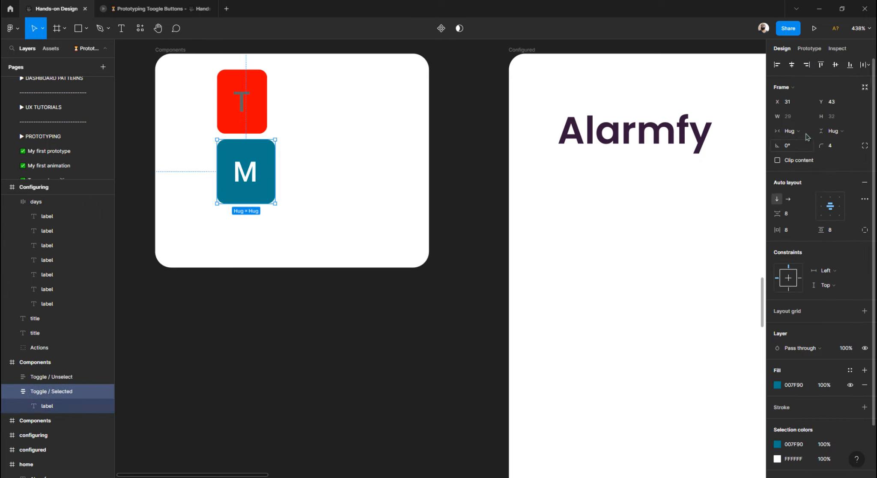
{"action": "left_click", "coordinate": [792, 131]}
{"action": "left_click", "coordinate": [795, 122]}
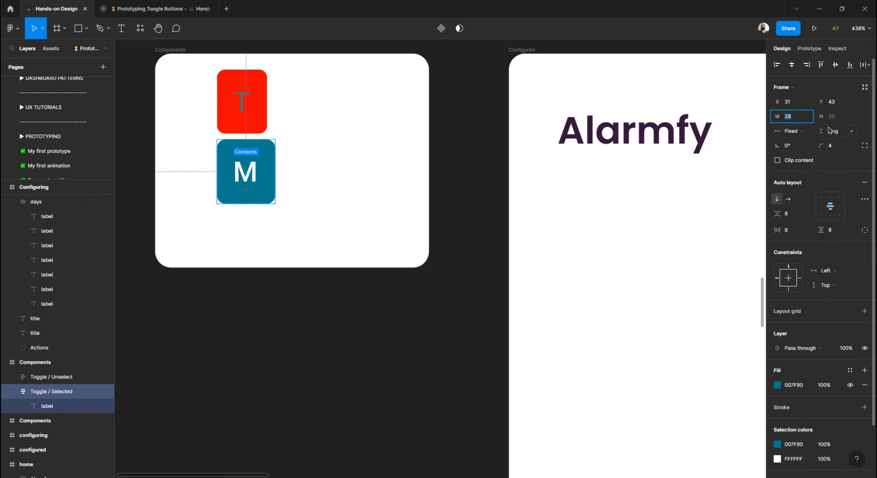
{"action": "type", "text": "32"}
{"action": "key", "text": "Return"}
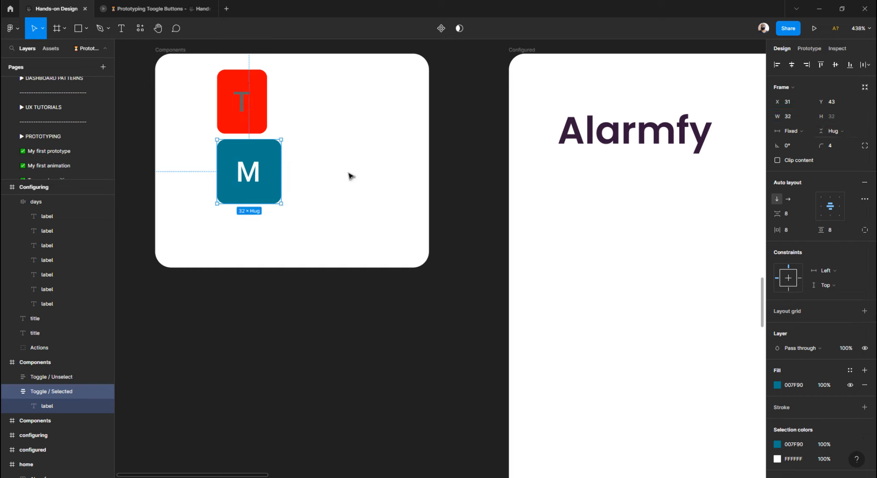
{"action": "left_click", "coordinate": [315, 173]}
{"action": "left_click", "coordinate": [268, 176]}
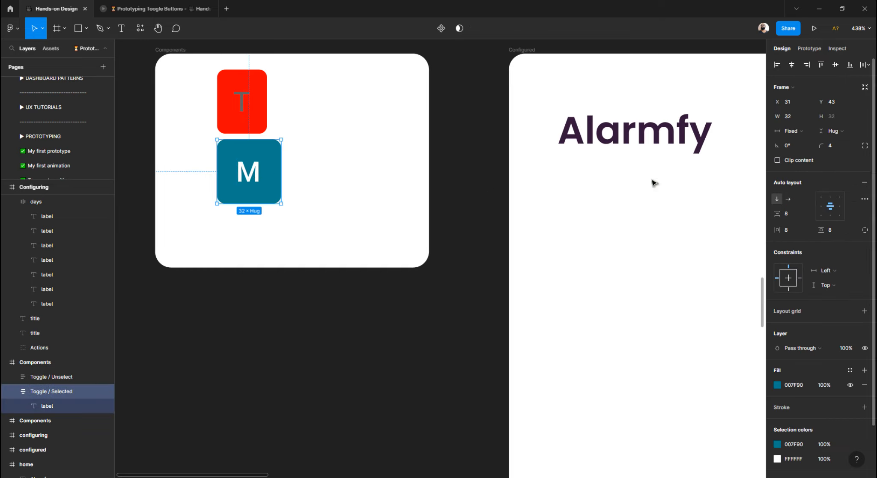
{"action": "left_click", "coordinate": [359, 170]}
Step: Give the Toggle / Unselect frame a fixed width of 32 and center-align its auto layout content
{"action": "left_click", "coordinate": [250, 122]}
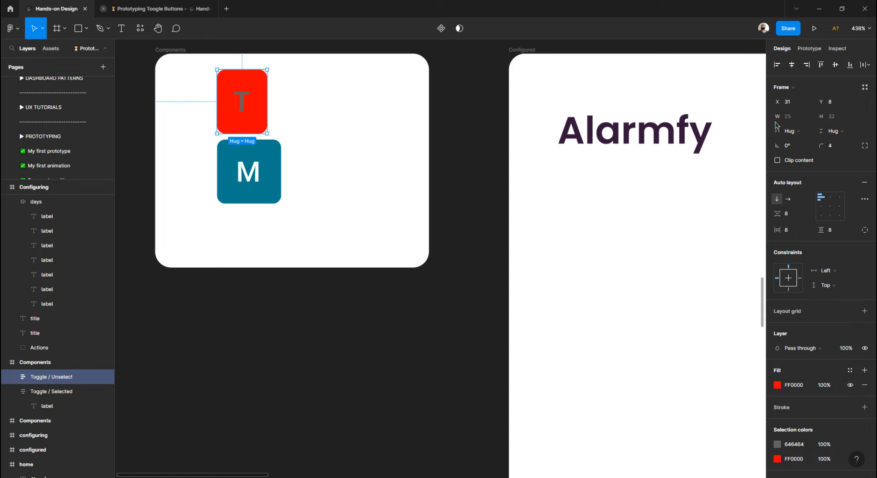
{"action": "left_click", "coordinate": [797, 131]}
{"action": "left_click", "coordinate": [800, 120]}
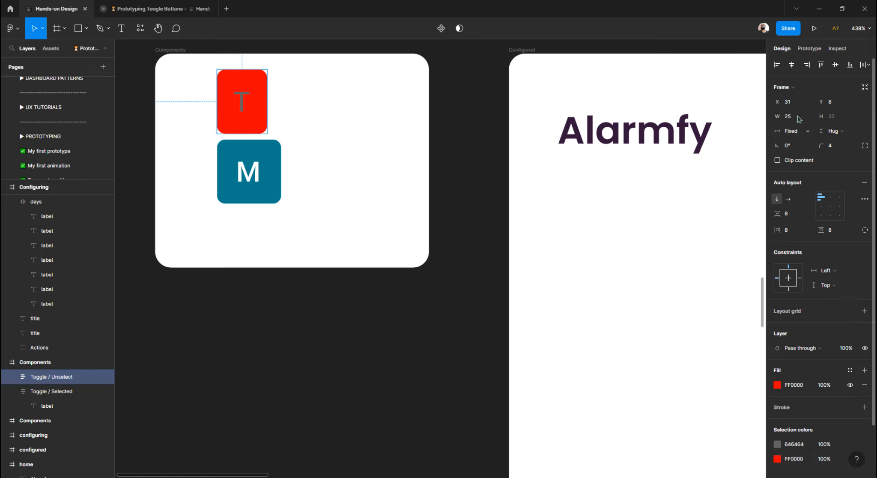
{"action": "left_click", "coordinate": [794, 118]}
{"action": "type", "text": "32"}
{"action": "key", "text": "Return"}
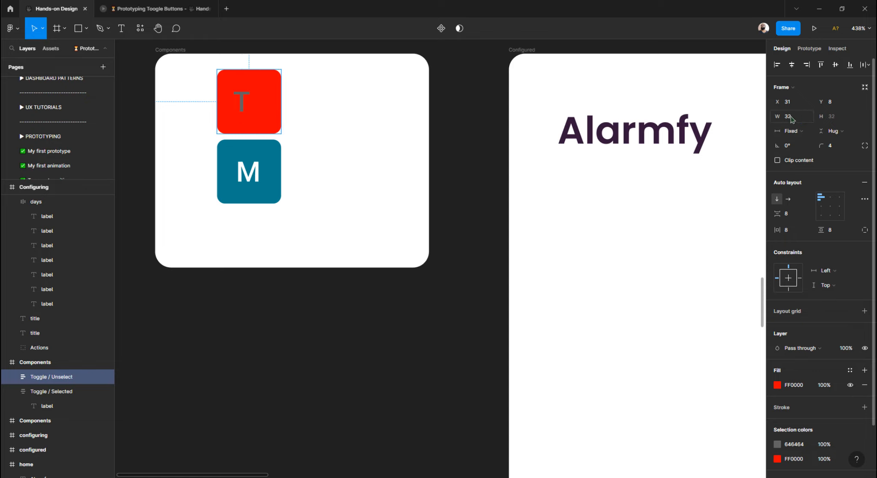
{"action": "left_click", "coordinate": [830, 206]}
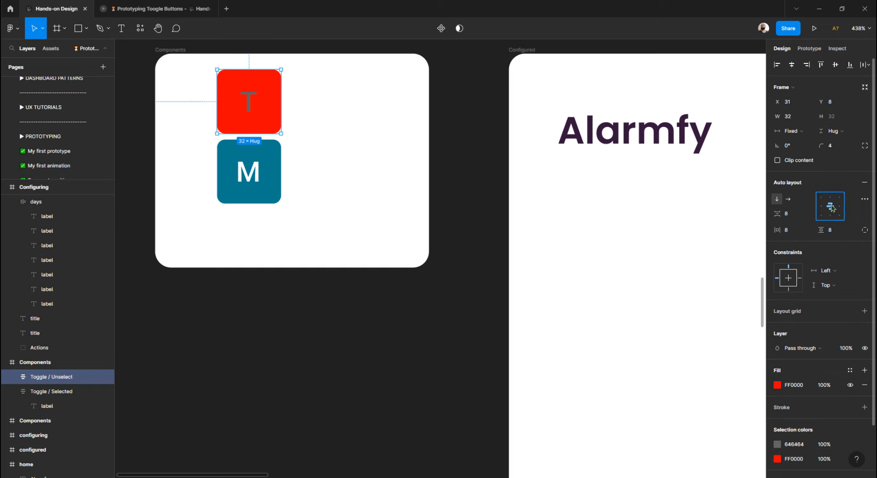
{"action": "left_click", "coordinate": [354, 147]}
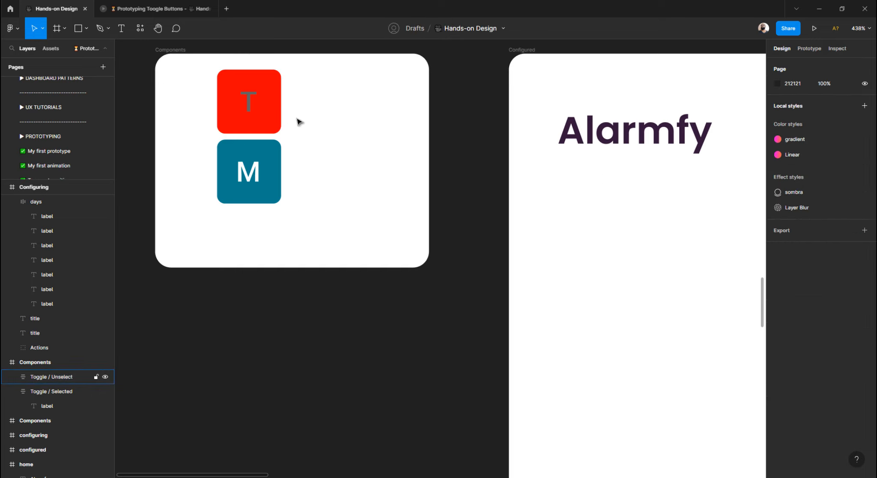
Step: Place Toggle / Unselect beside Toggle / Selected at X 75, Y 43, and hide its red fill
{"action": "left_click_drag", "start_coordinate": [232, 83], "coordinate": [328, 158]}
{"action": "left_click", "coordinate": [260, 151], "text": "shift"}
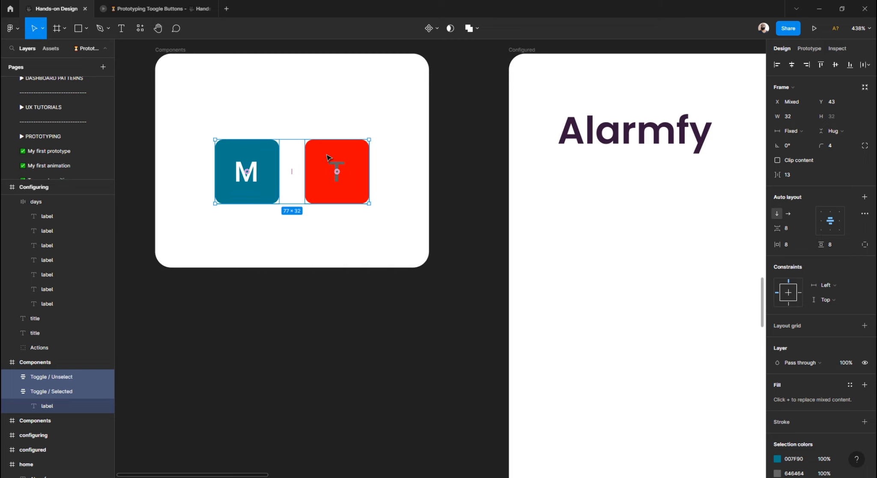
{"action": "left_click", "coordinate": [337, 158]}
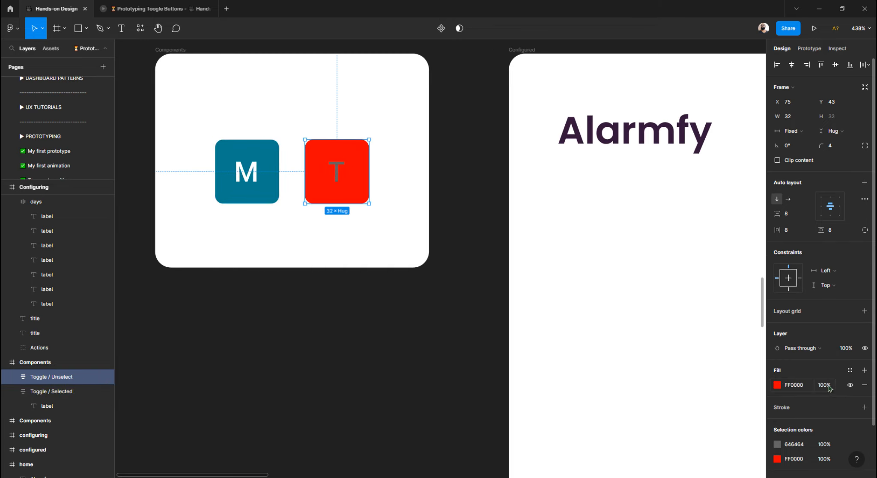
{"action": "left_click", "coordinate": [850, 385]}
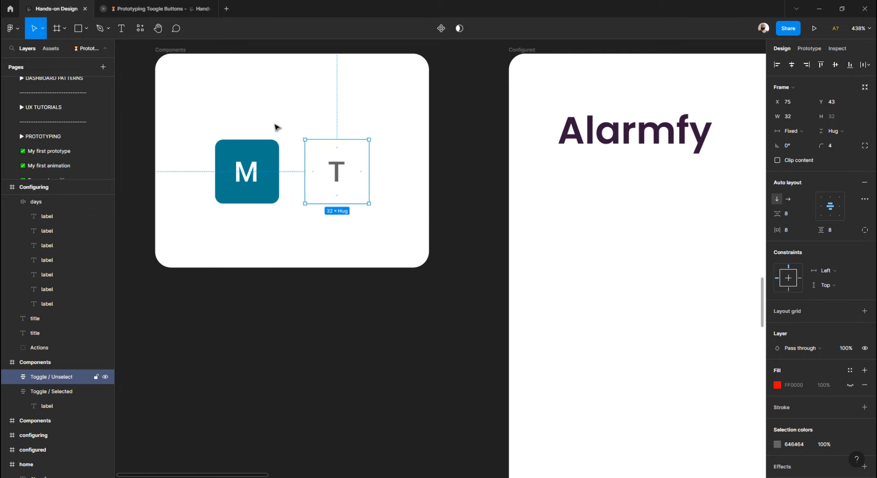
{"action": "left_click", "coordinate": [262, 115]}
Step: Convert the Toggle / Selected and Toggle / Unselect frames into two separate components
{"action": "left_click", "coordinate": [236, 154]}
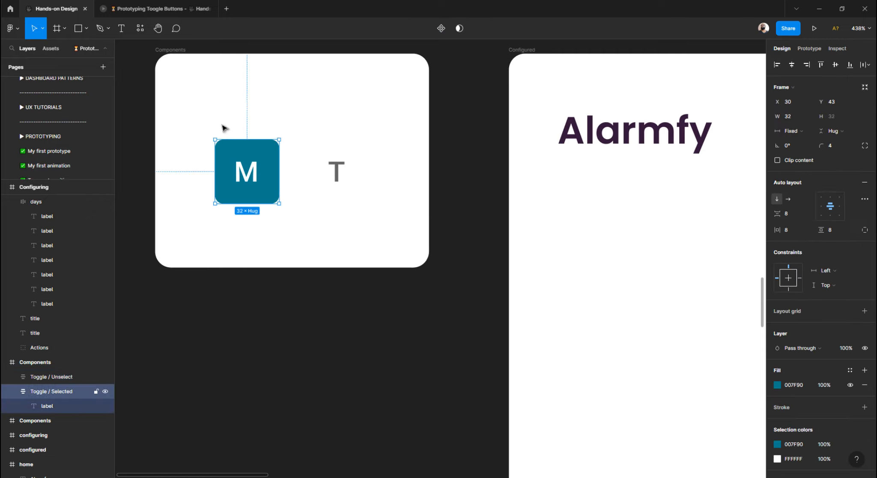
{"action": "left_click_drag", "start_coordinate": [189, 116], "coordinate": [225, 142]}
{"action": "left_click", "coordinate": [441, 28]}
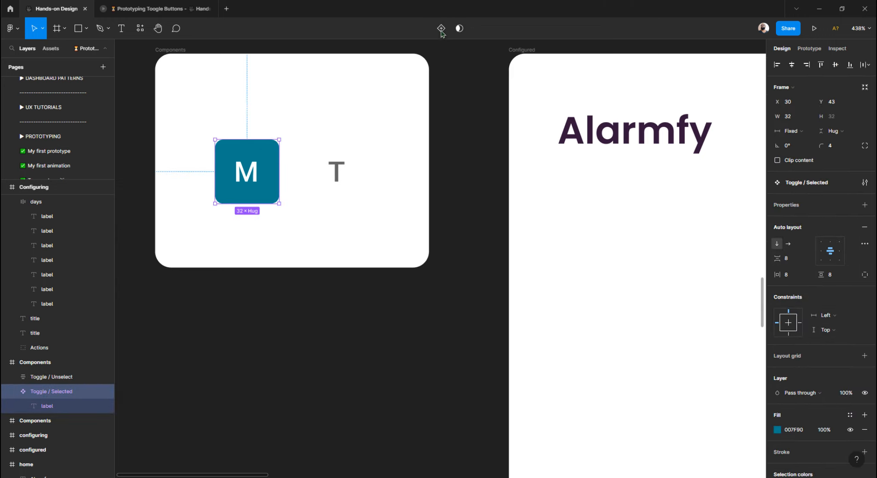
{"action": "left_click", "coordinate": [335, 174]}
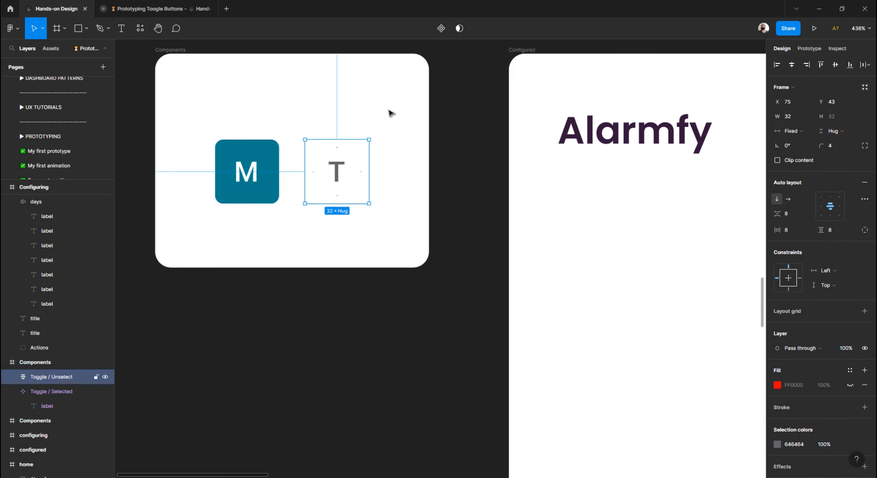
{"action": "left_click", "coordinate": [441, 29]}
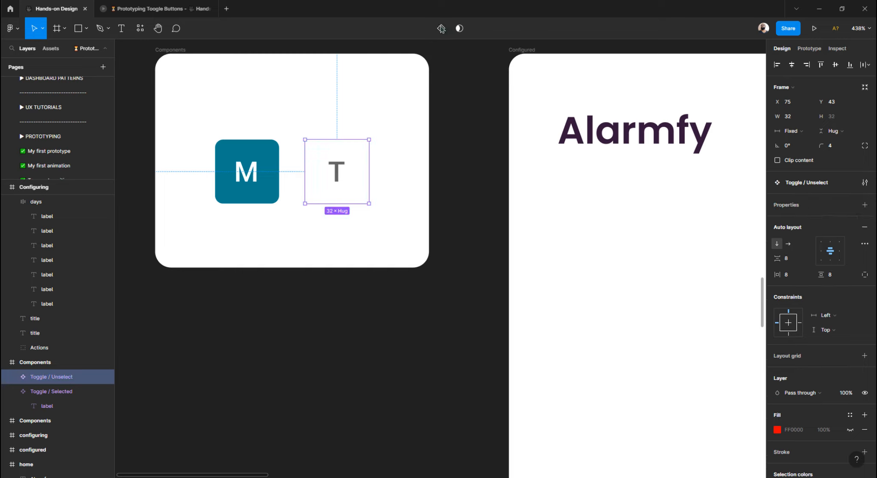
Step: Combine the Toggle / Selected and Toggle / Unselect components as variants of one component set
{"action": "left_click", "coordinate": [399, 98]}
{"action": "left_click_drag", "start_coordinate": [179, 118], "coordinate": [409, 240]}
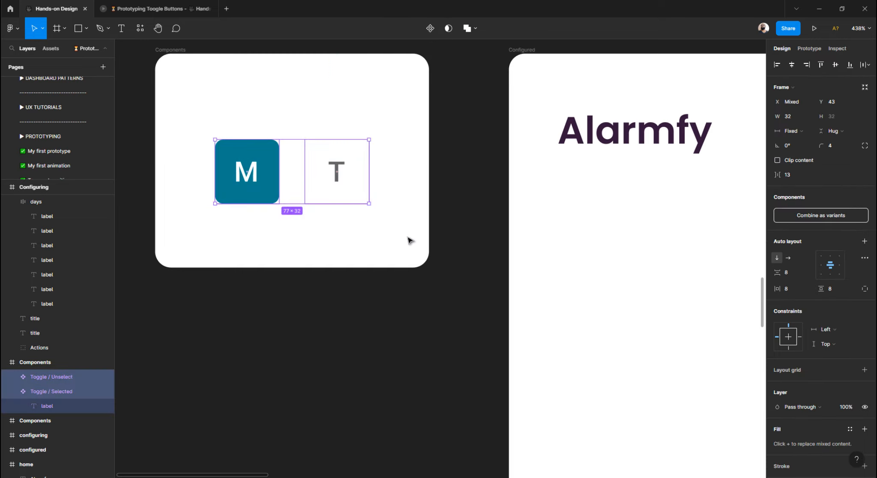
{"action": "left_click", "coordinate": [837, 219]}
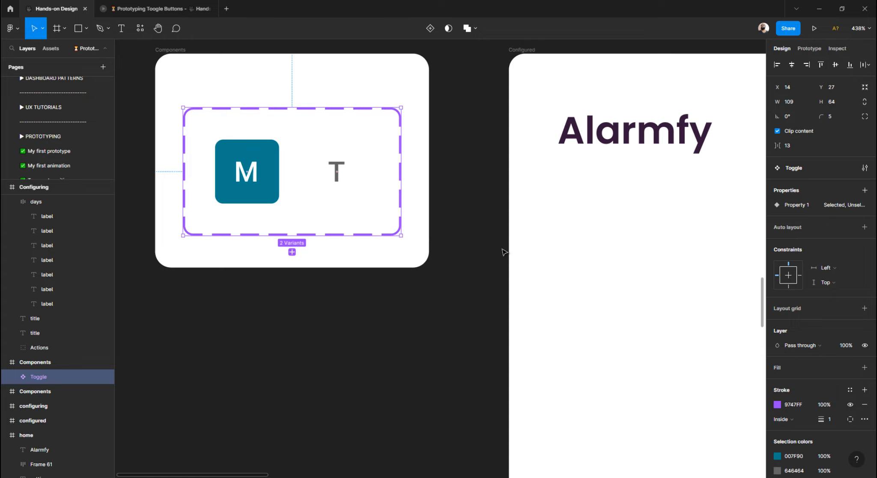
Step: Rename the Toggle component set's variant property to Selected and open its first value for editing
{"action": "double_click", "coordinate": [801, 206]}
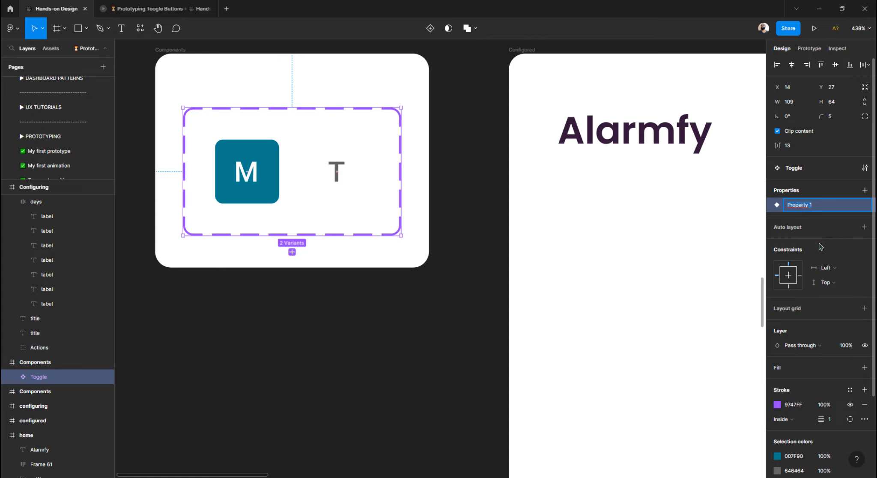
{"action": "type", "text": "Selected"}
{"action": "key", "text": "Return"}
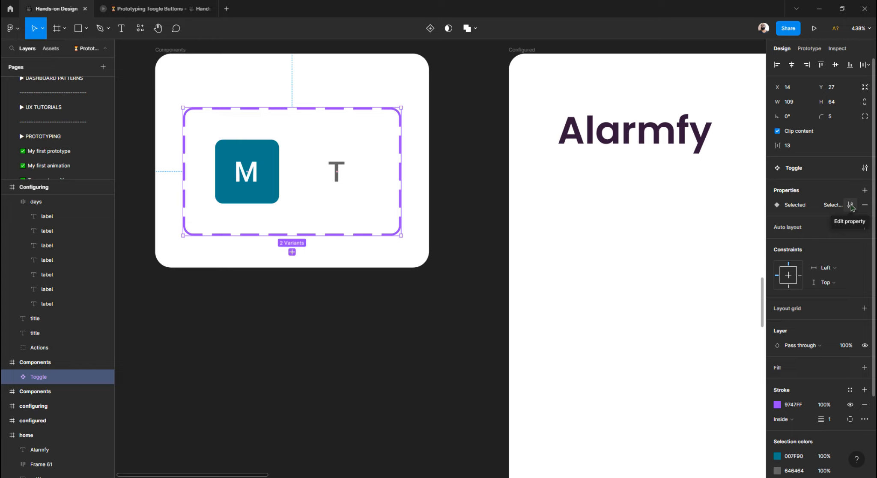
{"action": "left_click", "coordinate": [850, 205]}
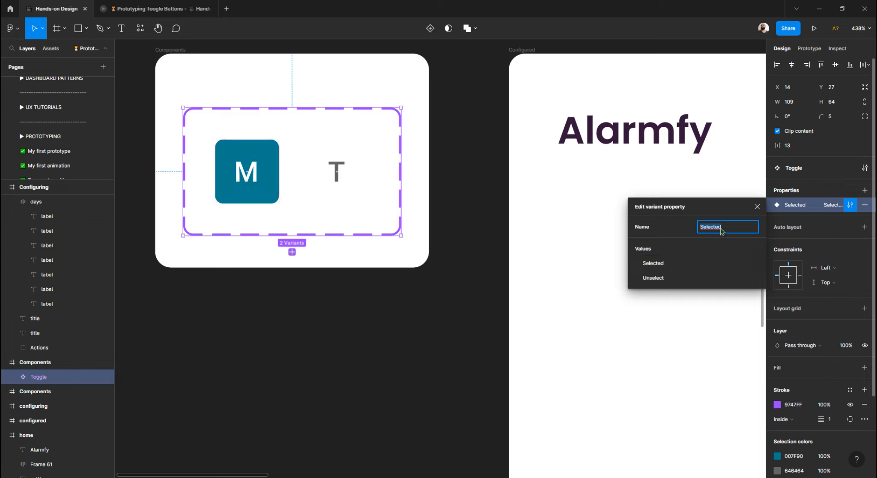
{"action": "double_click", "coordinate": [662, 264]}
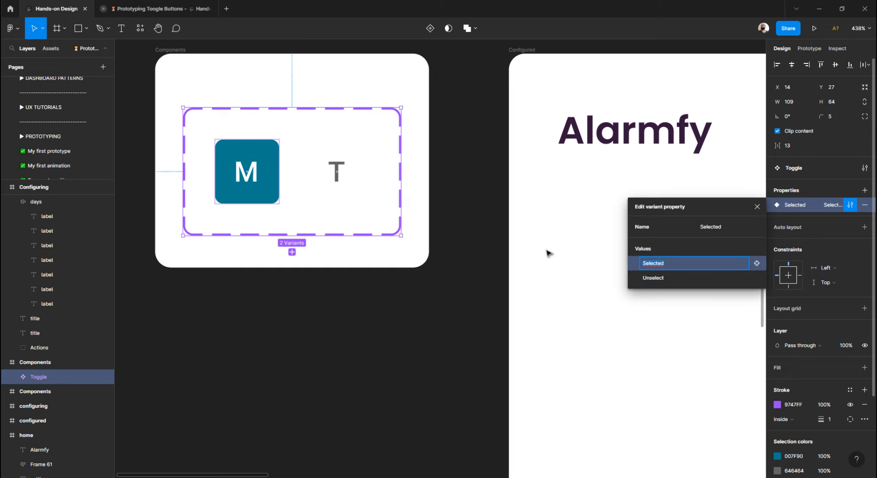
Step: Expand the Toggle component set's layers and rename the unselected T variant to Selected=No
{"action": "left_click", "coordinate": [12, 377]}
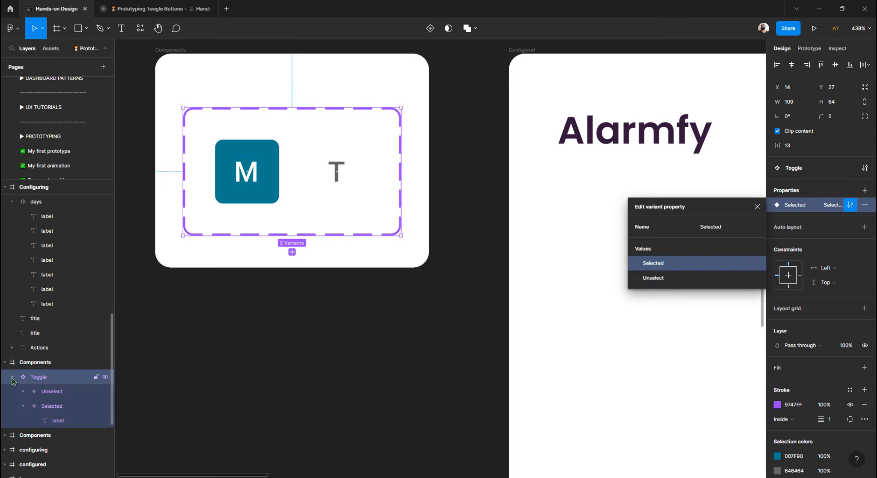
{"action": "left_click", "coordinate": [59, 397]}
{"action": "left_click", "coordinate": [267, 180]}
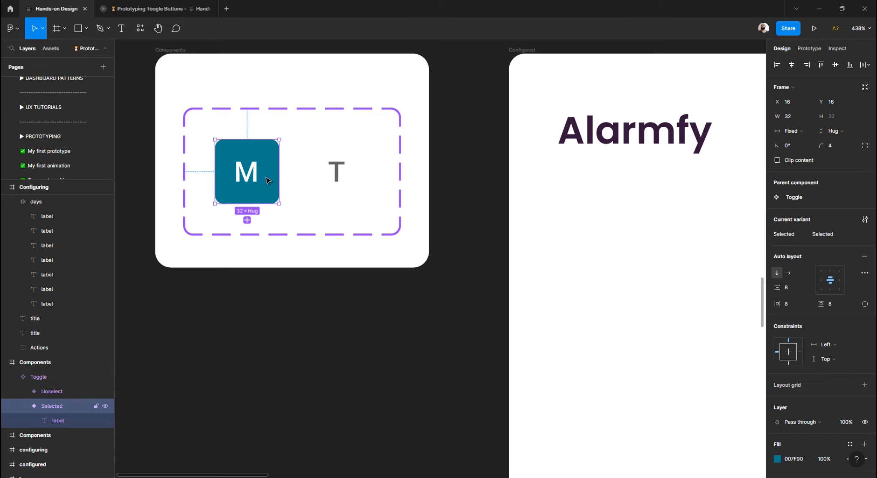
{"action": "left_click", "coordinate": [50, 394]}
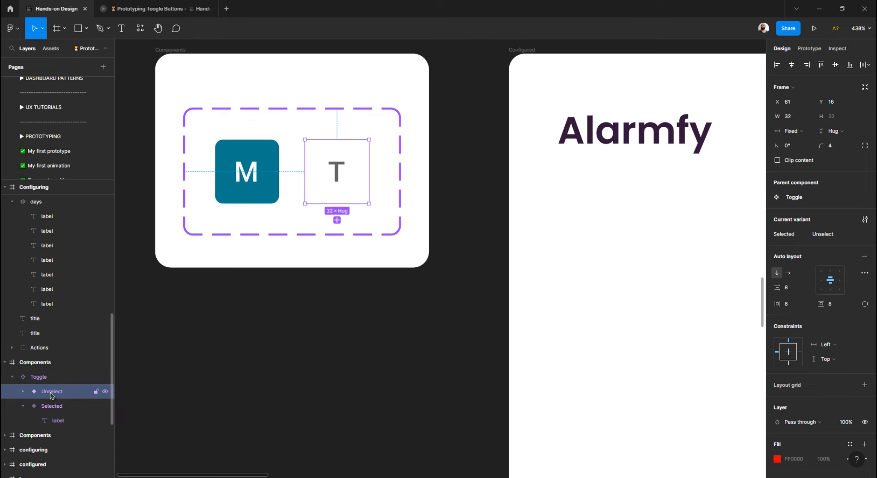
{"action": "double_click", "coordinate": [54, 395]}
{"action": "left_click", "coordinate": [76, 394]}
{"action": "left_click", "coordinate": [155, 394]}
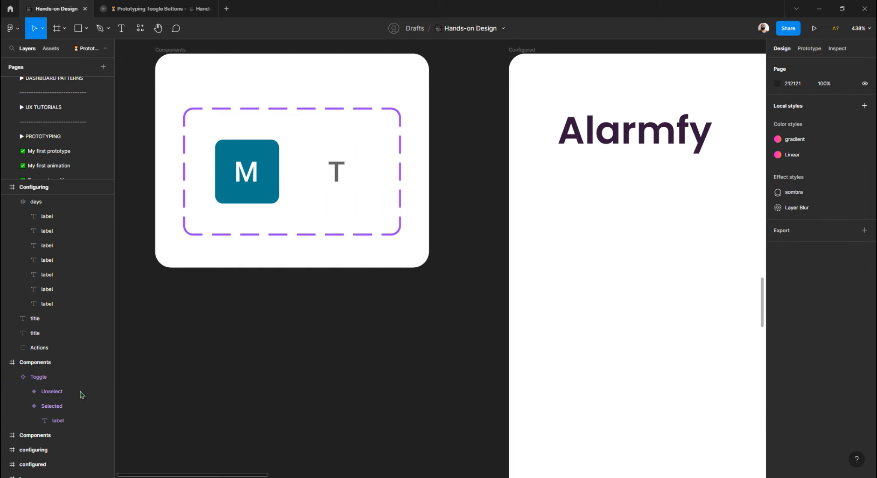
{"action": "double_click", "coordinate": [69, 394]}
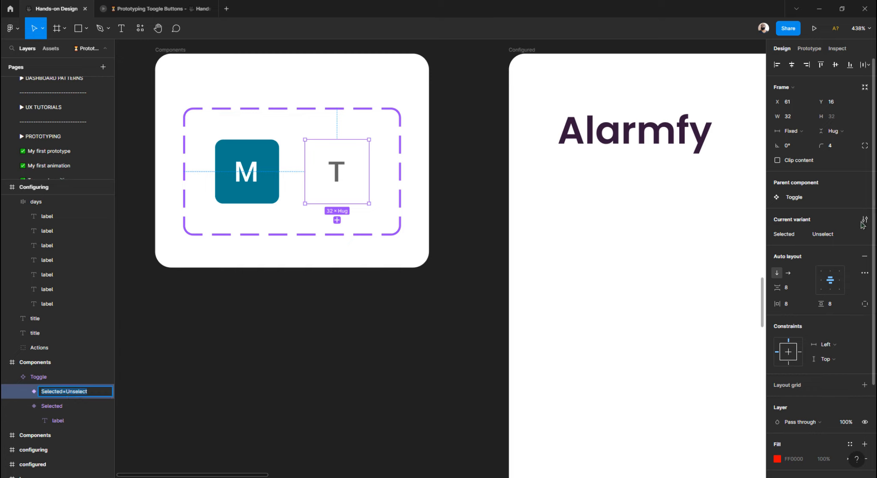
{"action": "double_click", "coordinate": [77, 395]}
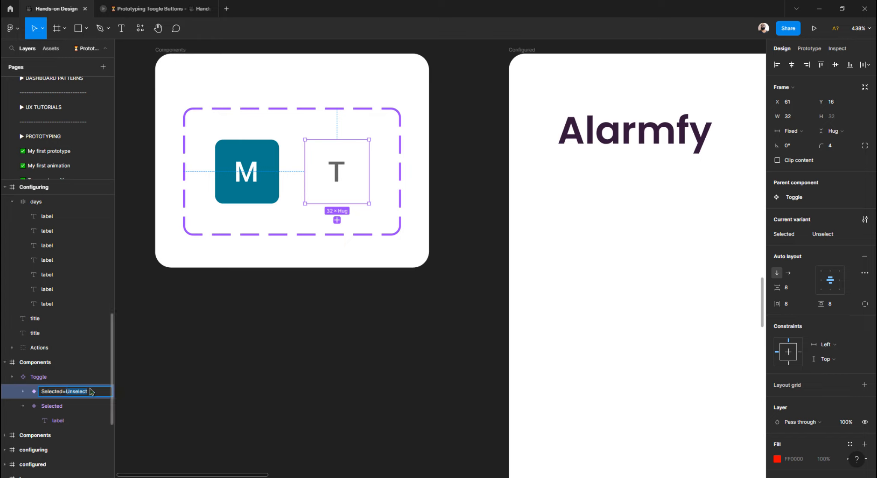
{"action": "type", "text": "No"}
Step: Rename the teal M variant in the Toggle component set to Selected=Yes
{"action": "left_click", "coordinate": [59, 408]}
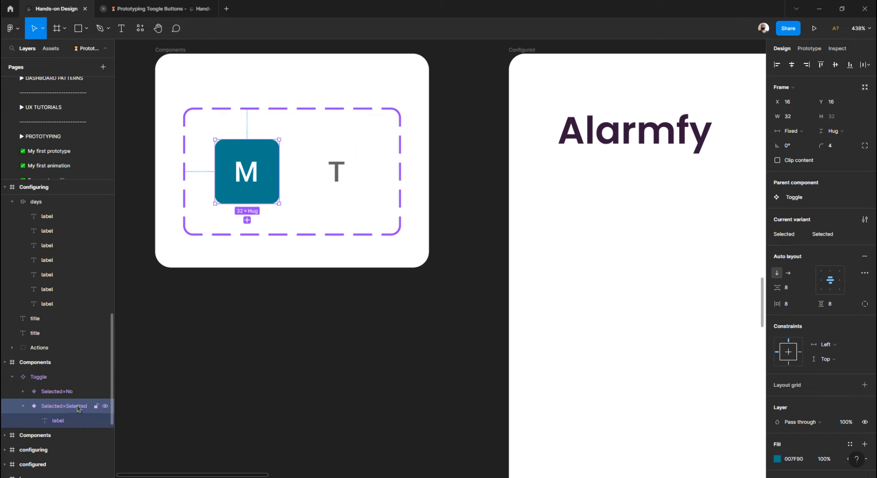
{"action": "double_click", "coordinate": [79, 409]}
{"action": "double_click", "coordinate": [82, 410]}
{"action": "type", "text": "Yes"}
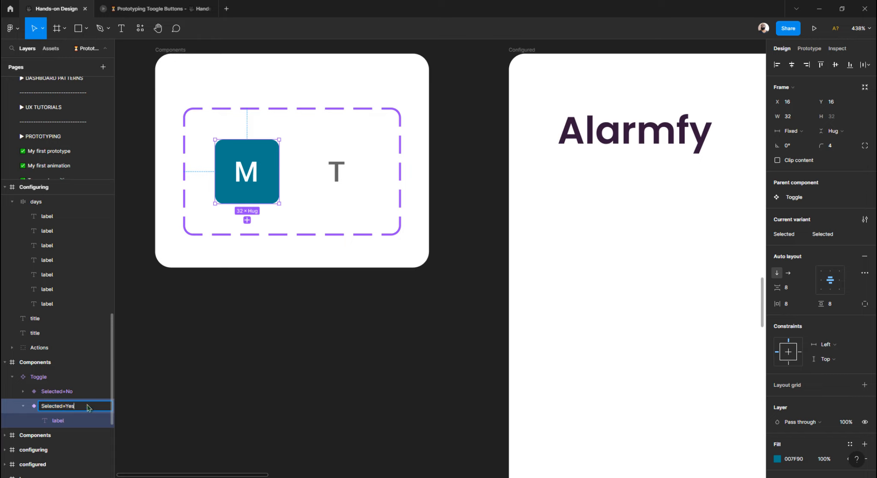
{"action": "key", "text": "Return"}
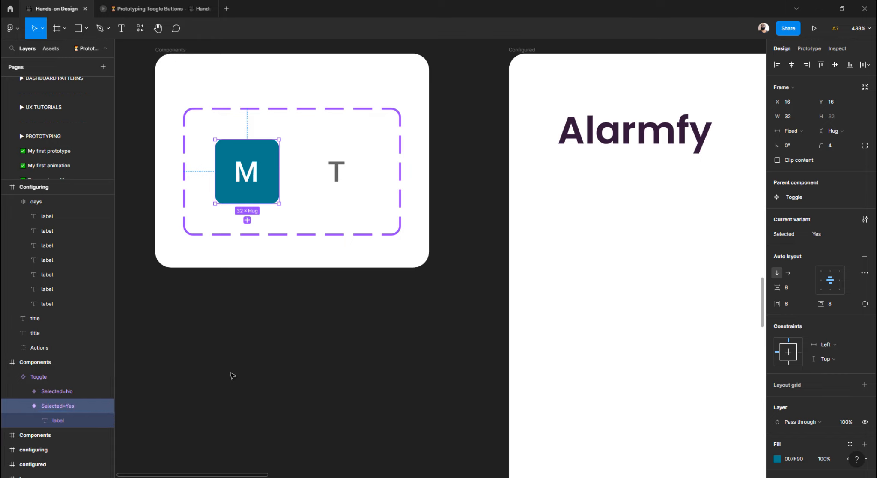
Step: Place an instance of the Toggle component's Selected=Yes variant below the Alarmfy title in the Configured frame
{"action": "left_click", "coordinate": [259, 342]}
{"action": "double_click", "coordinate": [261, 174]}
{"action": "left_click", "coordinate": [260, 318]}
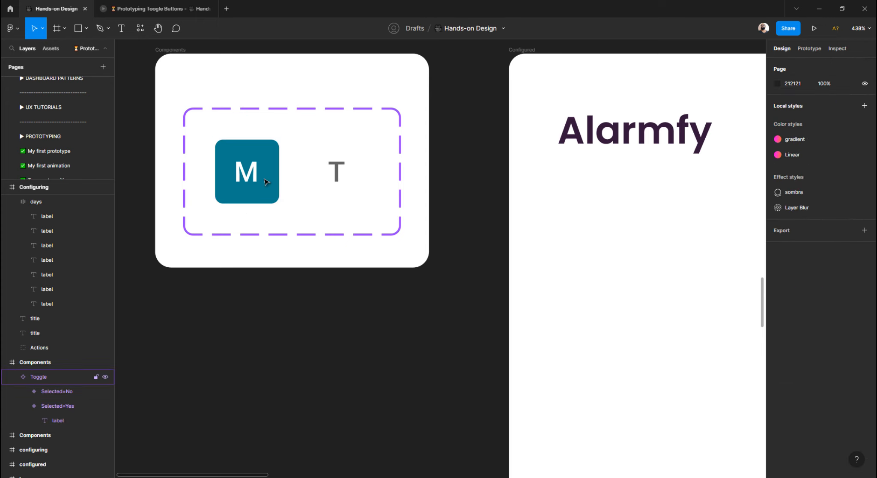
{"action": "double_click", "coordinate": [265, 181]}
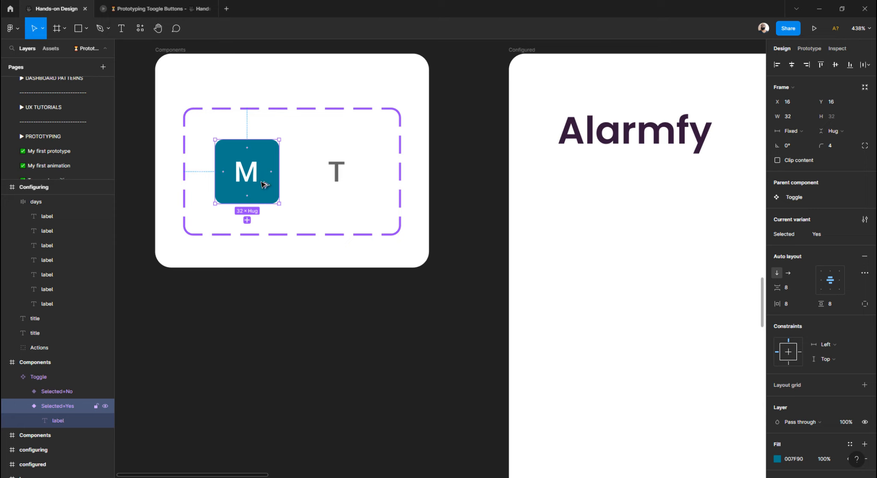
{"action": "left_click_drag", "start_coordinate": [266, 187], "coordinate": [596, 298]}
{"action": "left_click_drag", "start_coordinate": [592, 295], "coordinate": [592, 294]}
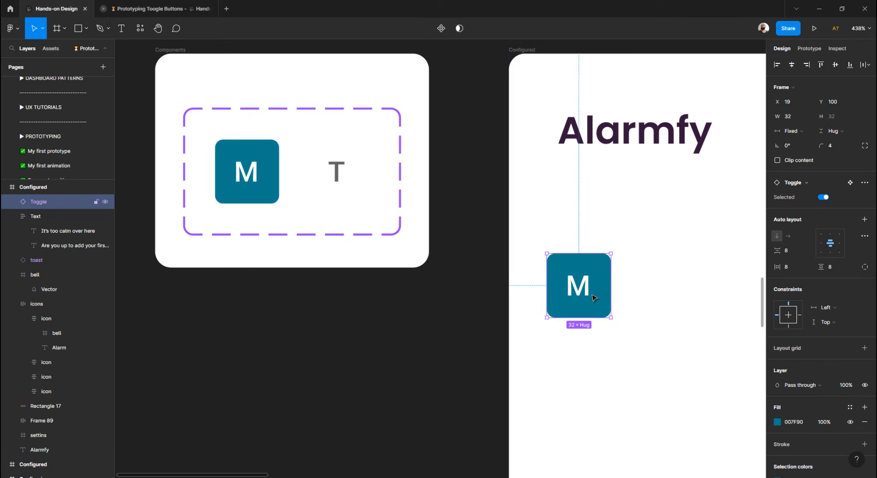
Step: Switch the Toggle instance's Selected property on and off to compare its two variants
{"action": "left_click", "coordinate": [824, 197]}
{"action": "left_click", "coordinate": [823, 197]}
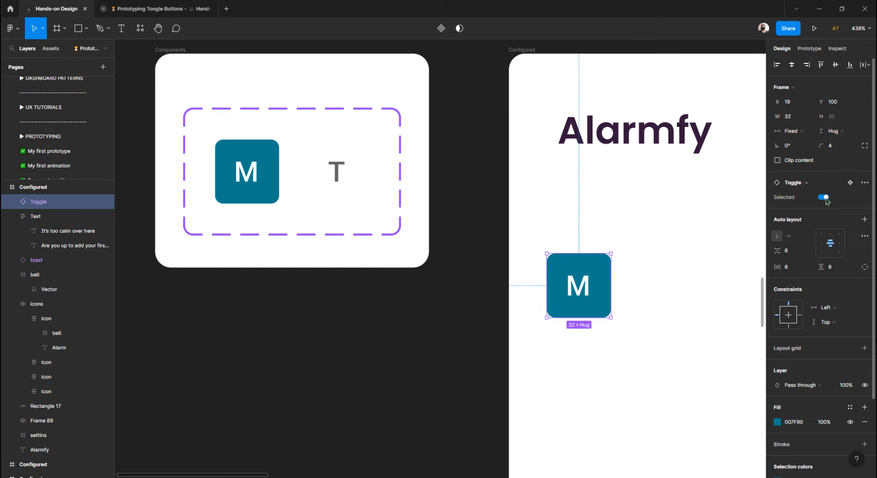
{"action": "left_click", "coordinate": [824, 198]}
{"action": "left_click", "coordinate": [824, 197]}
{"action": "left_click", "coordinate": [824, 198]}
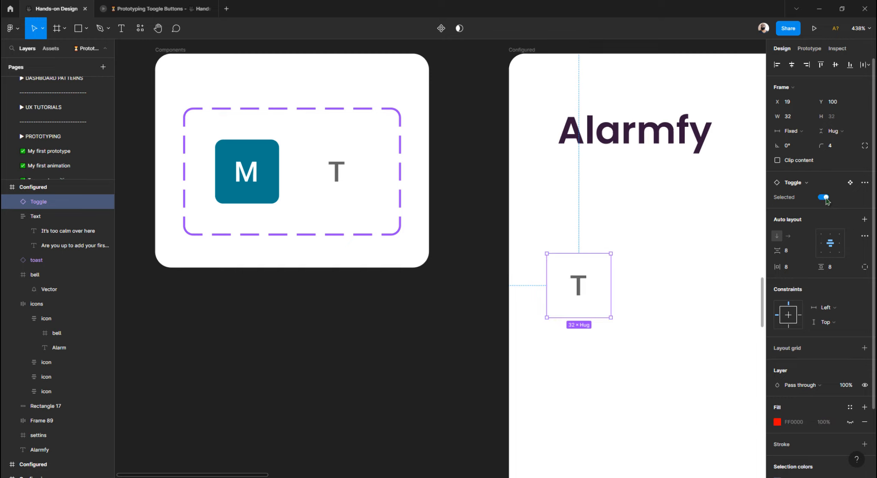
Step: Change the label of the Toggle set's Selected=No variant to M
{"action": "double_click", "coordinate": [338, 176]}
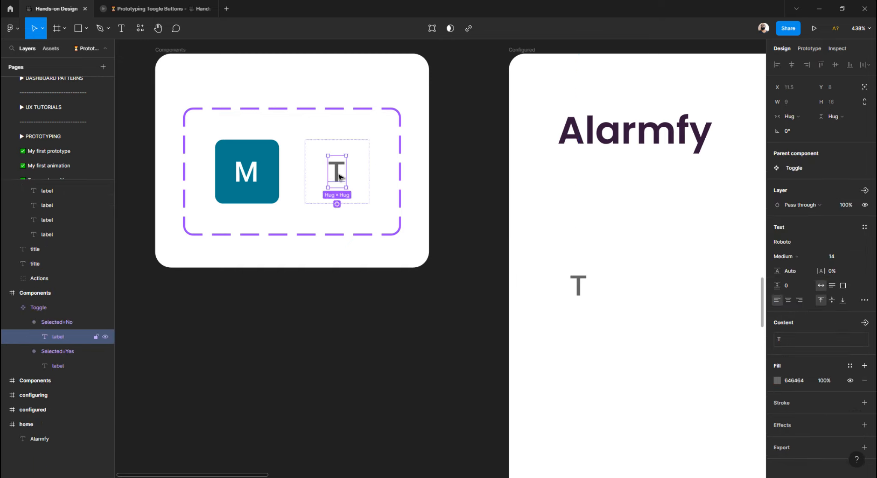
{"action": "double_click", "coordinate": [338, 174]}
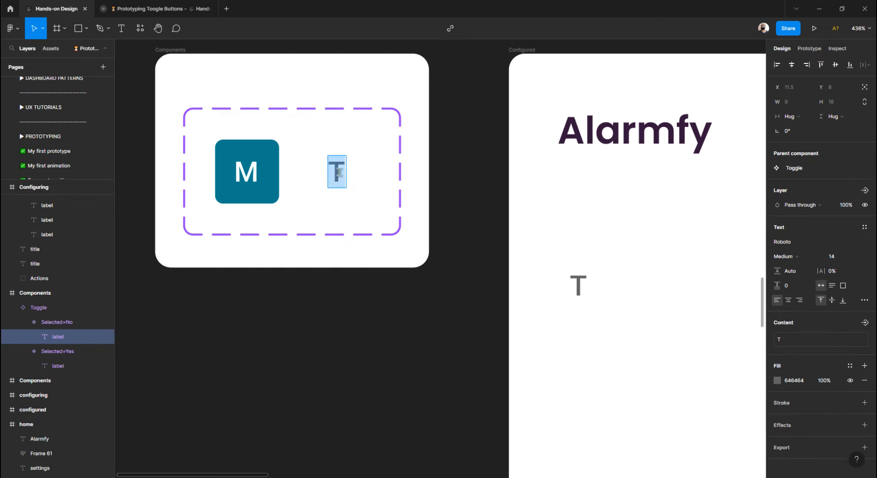
{"action": "type", "text": "M"}
{"action": "key", "text": "Escape"}
{"action": "left_click", "coordinate": [405, 308]}
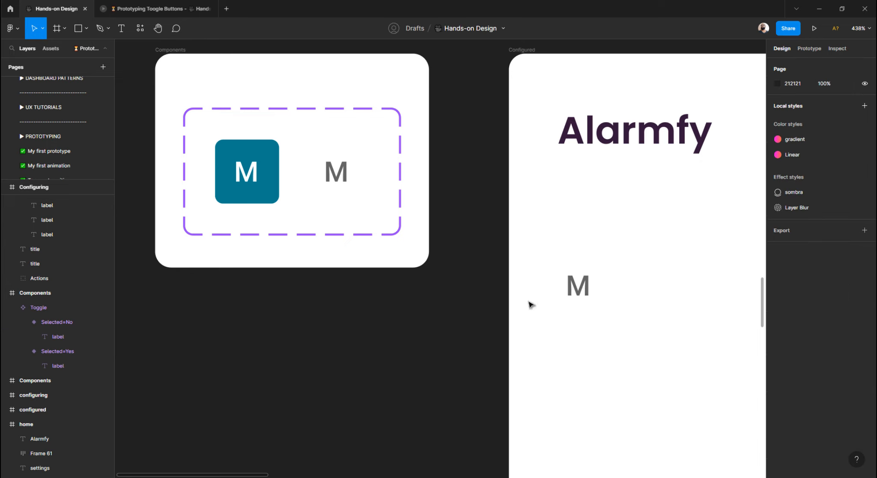
Step: Test the Toggle instance's Selected property with the matching labels and leave it turned on
{"action": "left_click", "coordinate": [577, 294]}
{"action": "left_click", "coordinate": [823, 197]}
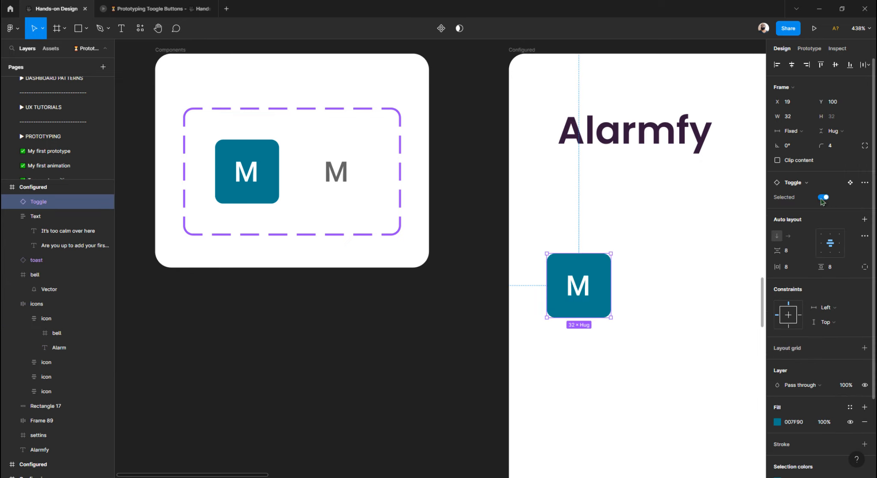
{"action": "left_click", "coordinate": [821, 198]}
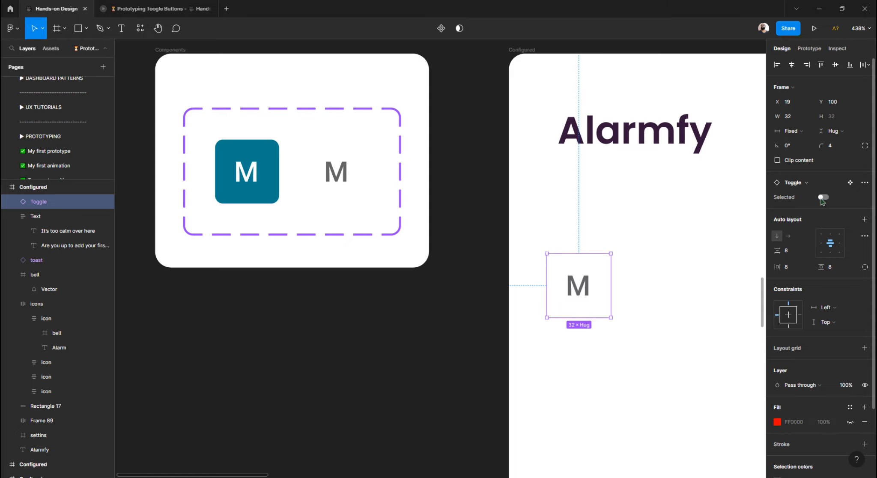
{"action": "left_click", "coordinate": [822, 198]}
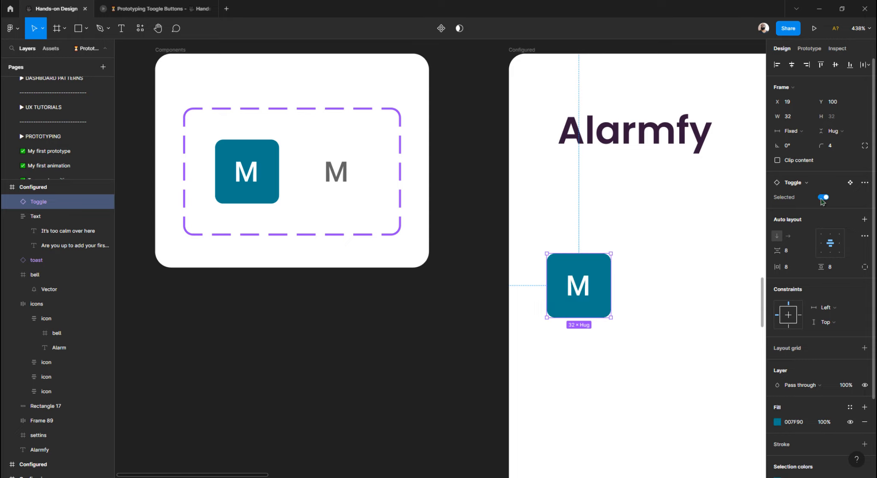
{"action": "left_click", "coordinate": [822, 198]}
{"action": "left_click", "coordinate": [822, 198]}
{"action": "left_click", "coordinate": [638, 233]}
{"action": "left_click", "coordinate": [584, 284]}
{"action": "left_click", "coordinate": [416, 318]}
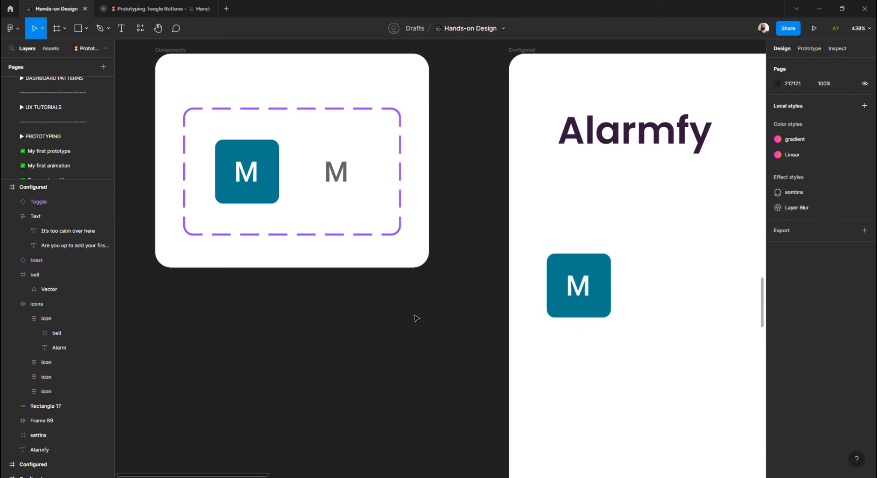
Step: Cut the Toggle instance from the Configured frame and paste it into the days row under Repeat in the Configuring frame
{"action": "scroll", "coordinate": [402, 315], "scroll_direction": "down", "scroll_amount": 4}
{"action": "scroll", "coordinate": [400, 310], "scroll_direction": "down", "scroll_amount": 2}
{"action": "left_click", "coordinate": [444, 220]}
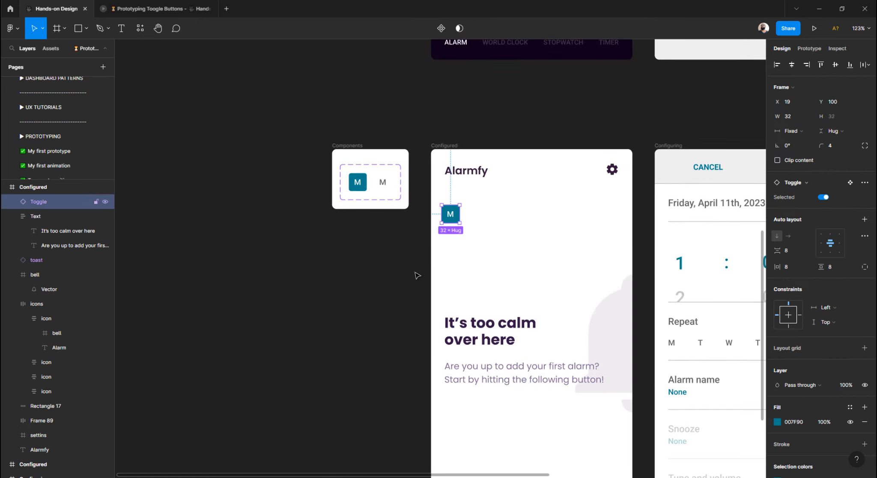
{"action": "left_click", "coordinate": [416, 277]}
{"action": "scroll", "coordinate": [415, 278], "scroll_direction": "right", "scroll_amount": 6}
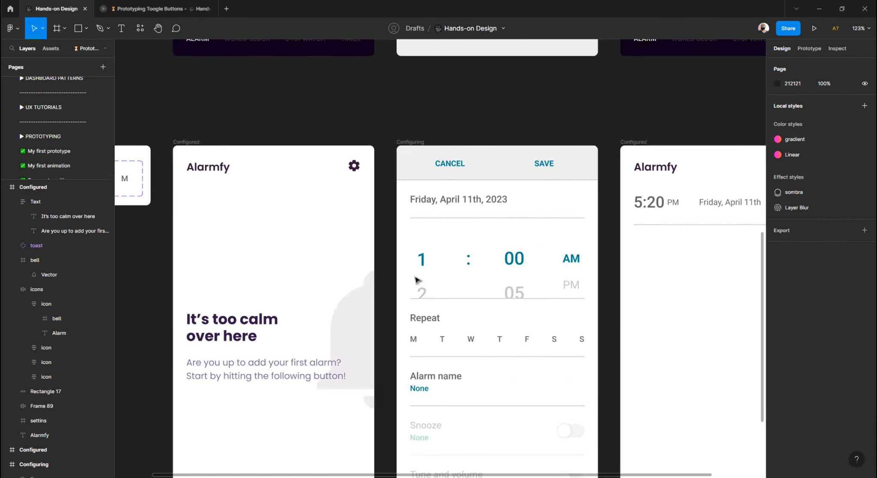
{"action": "scroll", "coordinate": [419, 280], "scroll_direction": "down", "scroll_amount": 2}
{"action": "scroll", "coordinate": [417, 263], "scroll_direction": "up", "scroll_amount": 3}
{"action": "double_click", "coordinate": [412, 249]}
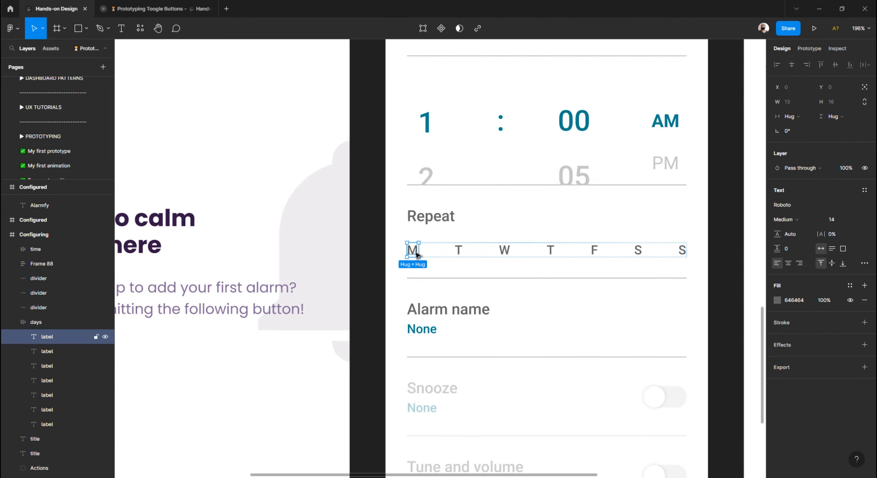
{"action": "left_click", "coordinate": [378, 265]}
{"action": "left_click", "coordinate": [408, 249]}
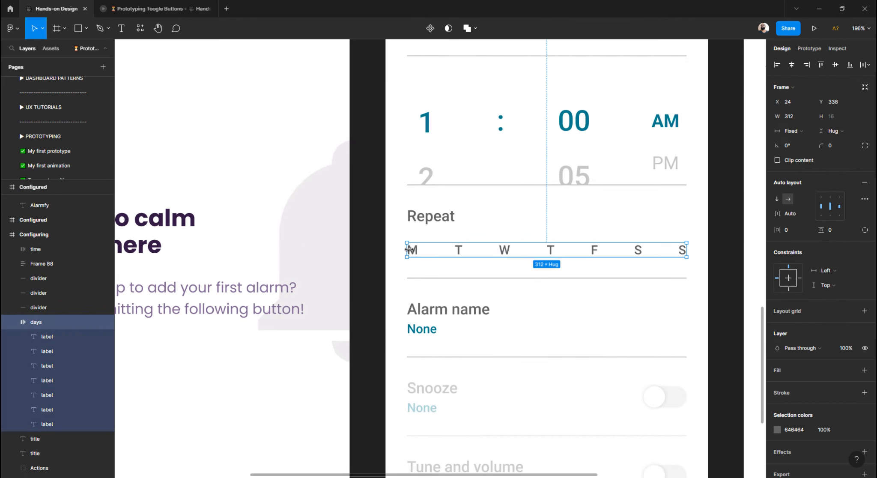
{"action": "key", "text": "ctrl+v"}
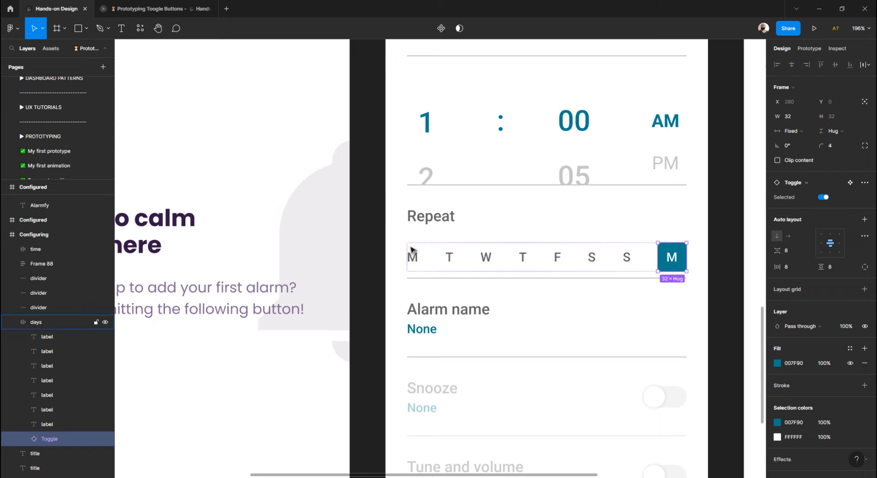
Step: Reorder the pasted M toggle to the start of the days row
{"action": "key", "text": "Left"}
{"action": "key", "text": "Left"}
{"action": "key", "text": "Left"}
{"action": "key", "text": "Left"}
{"action": "key", "text": "Left"}
{"action": "key", "text": "Left"}
{"action": "key", "text": "Left"}
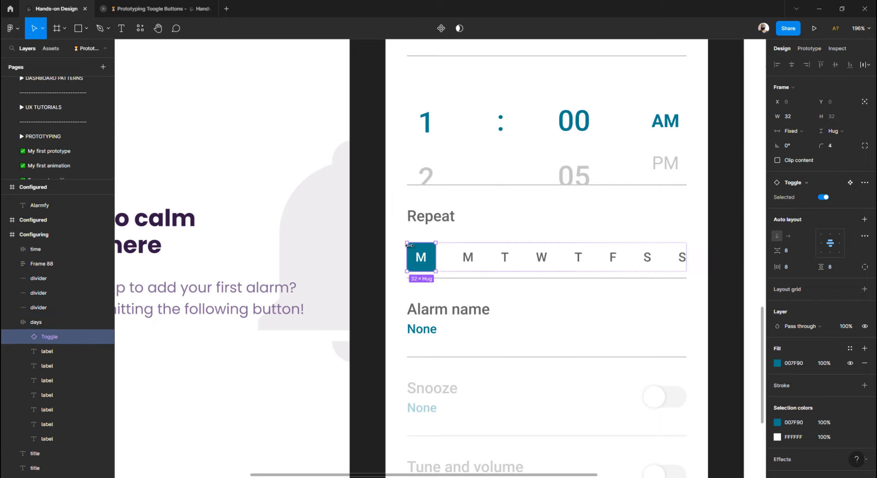
Step: Duplicate the M toggle in the days row and change the copy's label to T
{"action": "key", "text": "ctrl+d"}
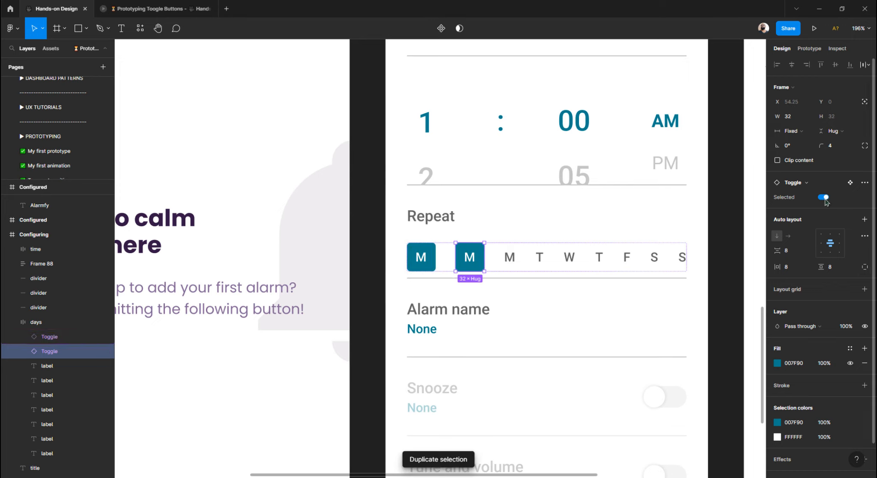
{"action": "left_click", "coordinate": [424, 260]}
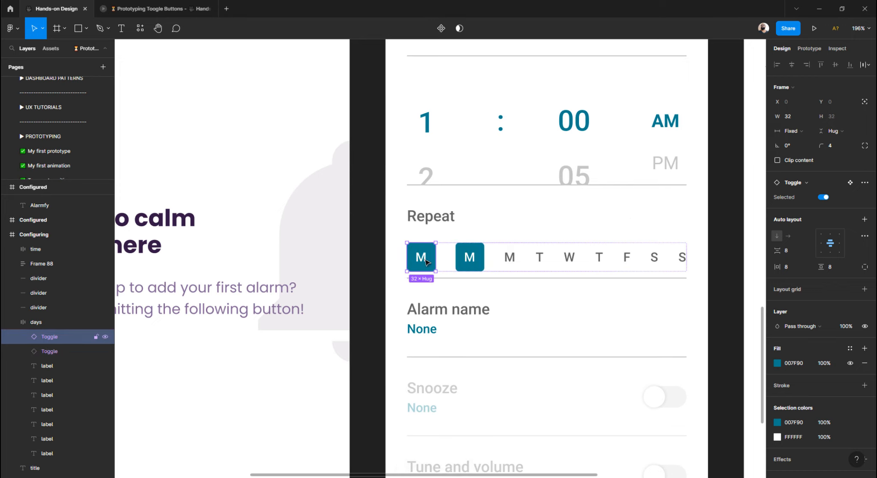
{"action": "left_click", "coordinate": [476, 261]}
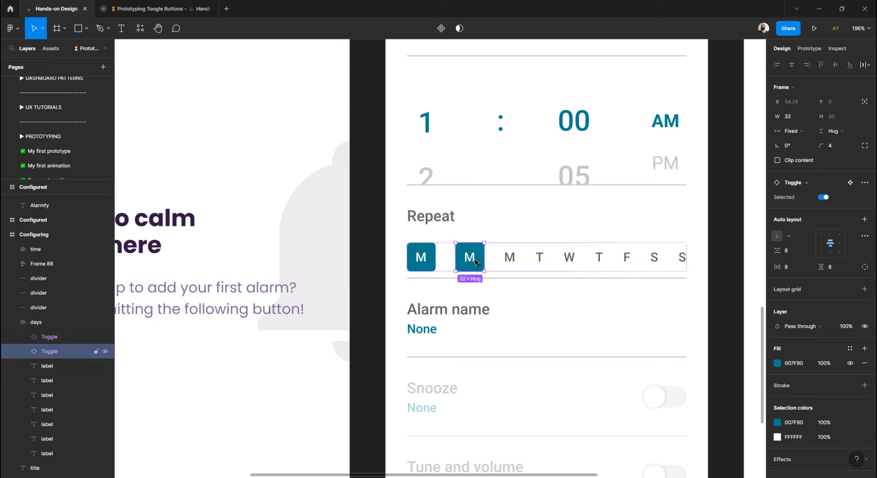
{"action": "left_click", "coordinate": [432, 263]}
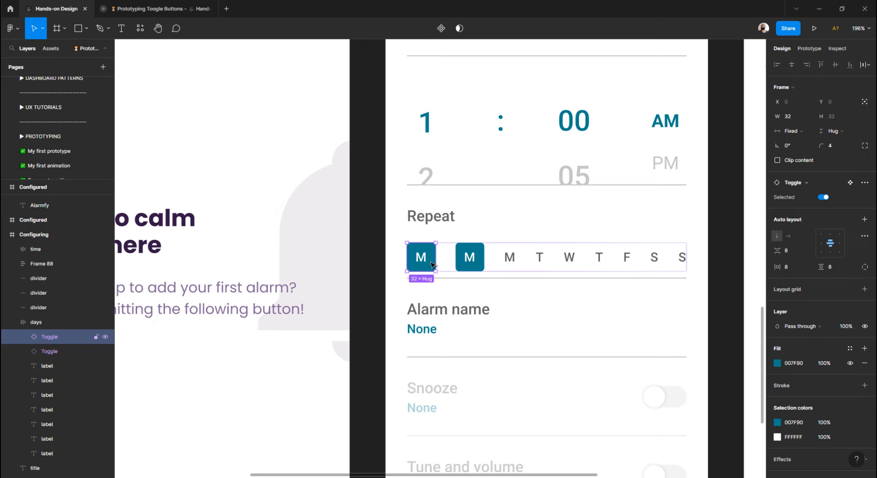
{"action": "left_click", "coordinate": [471, 261]}
{"action": "double_click", "coordinate": [471, 258]}
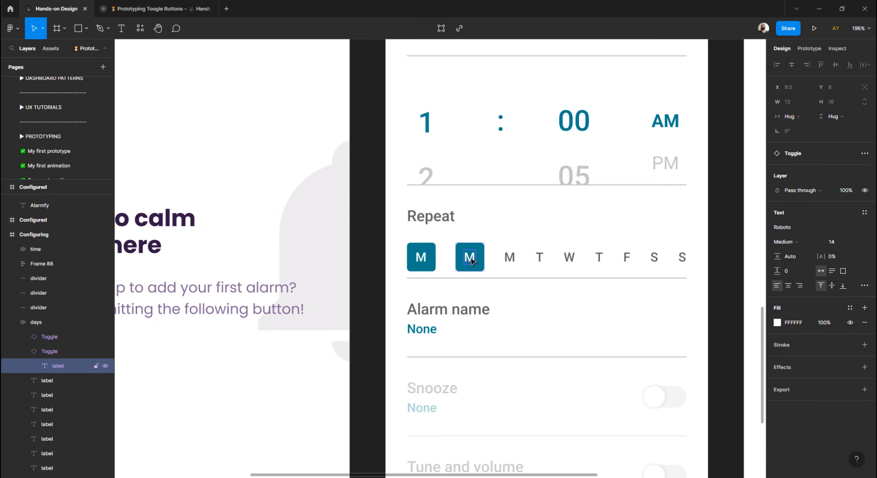
{"action": "type", "text": "T"}
{"action": "key", "text": "Escape"}
Step: Delete the plain grey M and first T labels from the days row
{"action": "left_click", "coordinate": [505, 256]}
{"action": "key", "text": "Delete"}
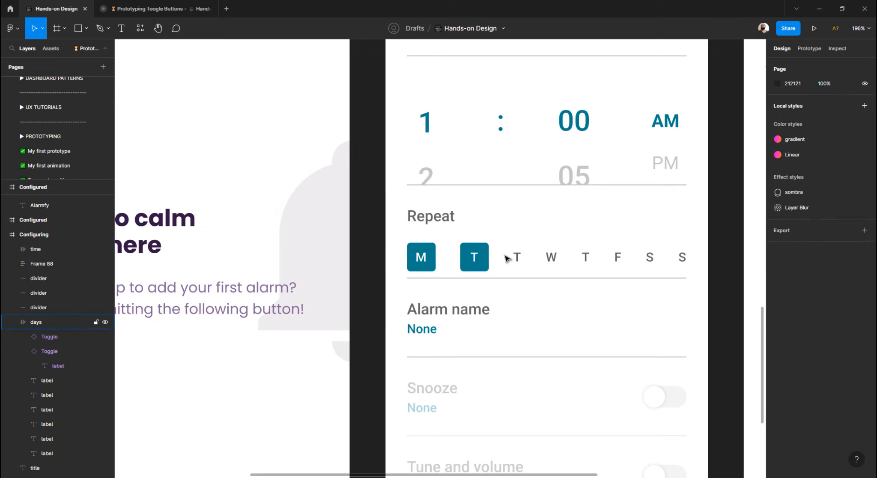
{"action": "left_click", "coordinate": [518, 257]}
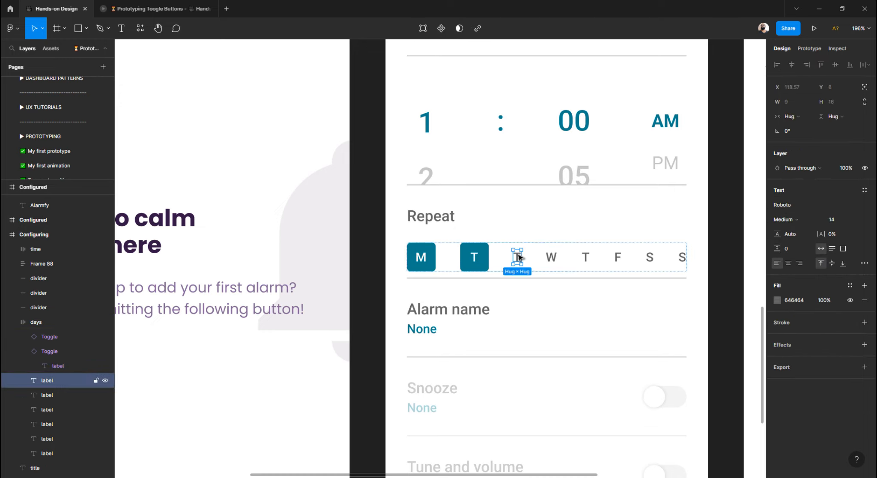
{"action": "key", "text": "Delete"}
Step: Duplicate the T toggle in the days row and change the copy's label to W
{"action": "left_click", "coordinate": [478, 259]}
{"action": "left_click", "coordinate": [479, 259]}
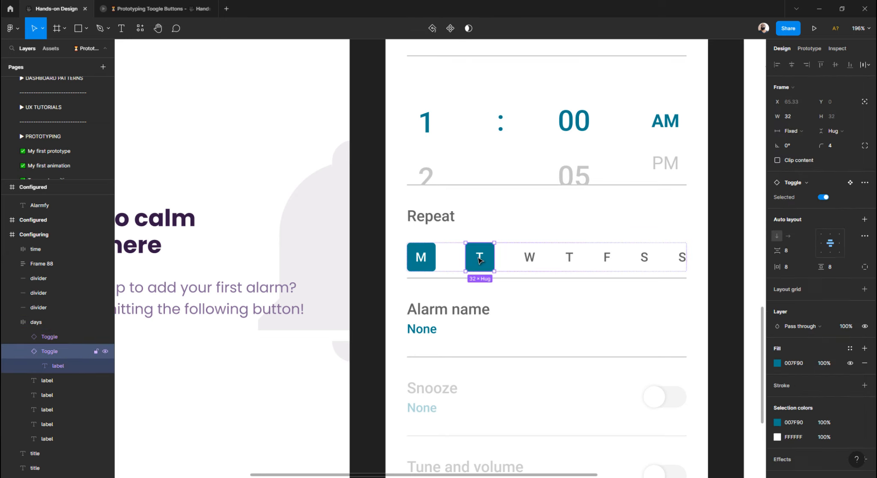
{"action": "key", "text": "ctrl+d"}
{"action": "double_click", "coordinate": [522, 258]}
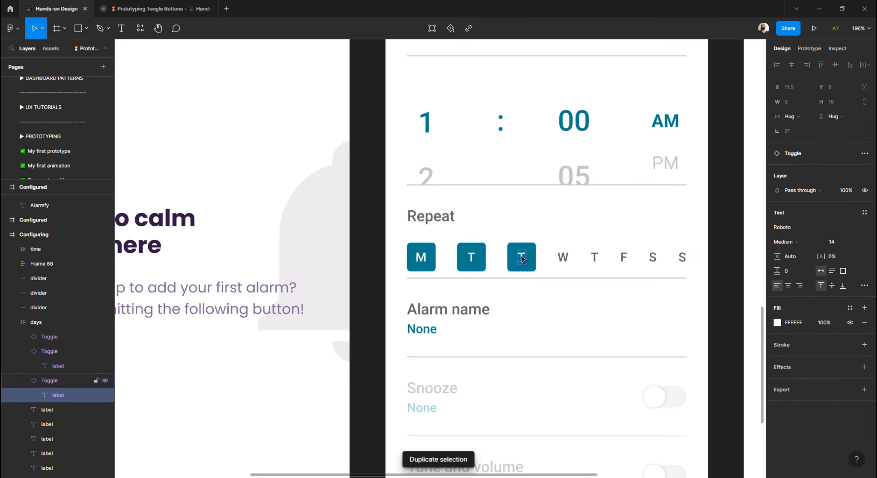
{"action": "double_click", "coordinate": [521, 257]}
{"action": "type", "text": "W"}
{"action": "key", "text": "Escape"}
{"action": "key", "text": "Escape"}
Step: Duplicate the W toggle and change the copy's label to T for the fourth day
{"action": "key", "text": "ctrl+d"}
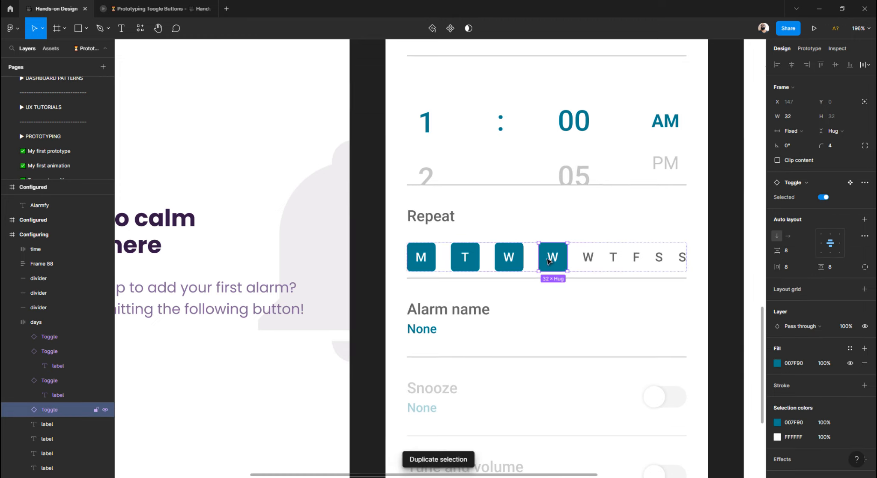
{"action": "double_click", "coordinate": [557, 257]}
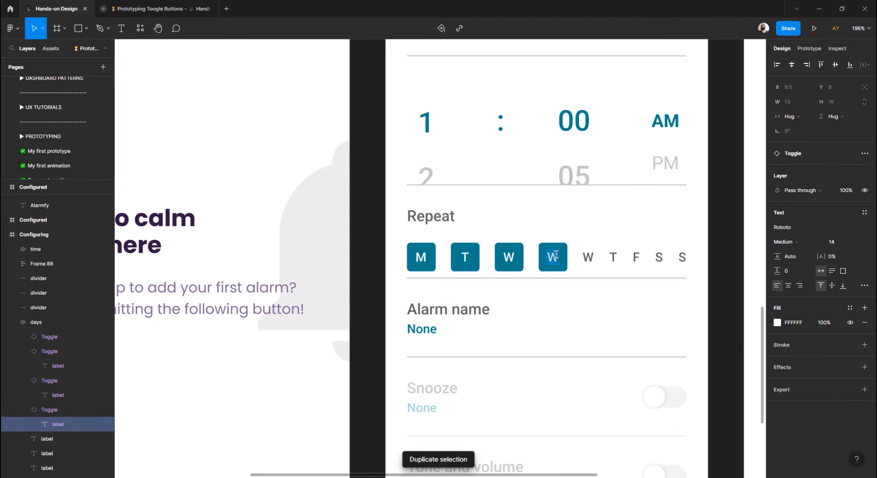
{"action": "type", "text": "T"}
{"action": "key", "text": "Escape"}
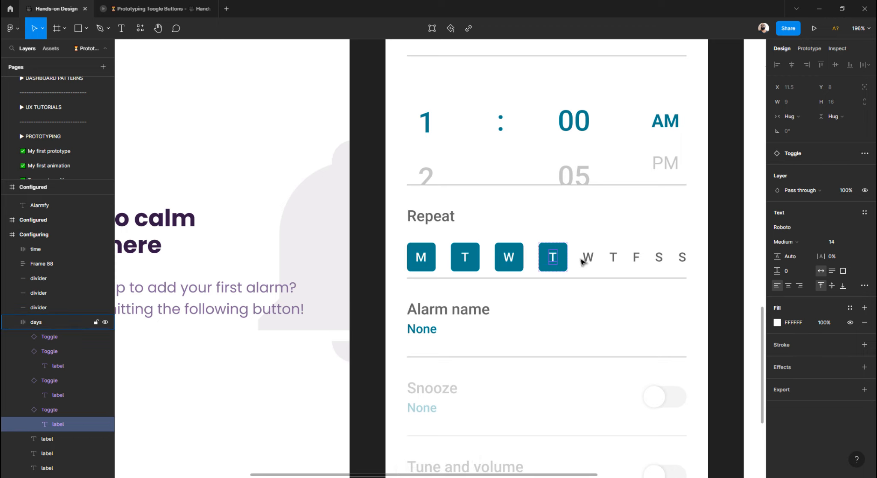
{"action": "key", "text": "Escape"}
Step: Duplicate the fourth day's T toggle and change the copy's label to F
{"action": "key", "text": "ctrl+d"}
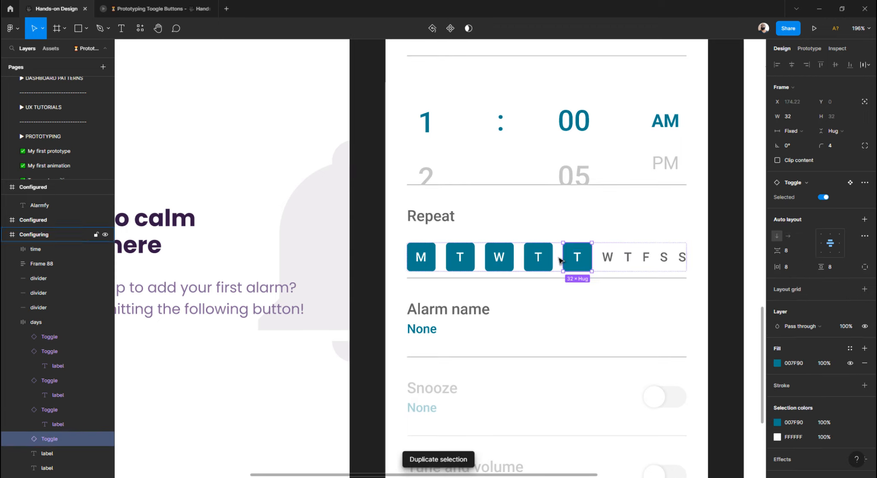
{"action": "double_click", "coordinate": [578, 257]}
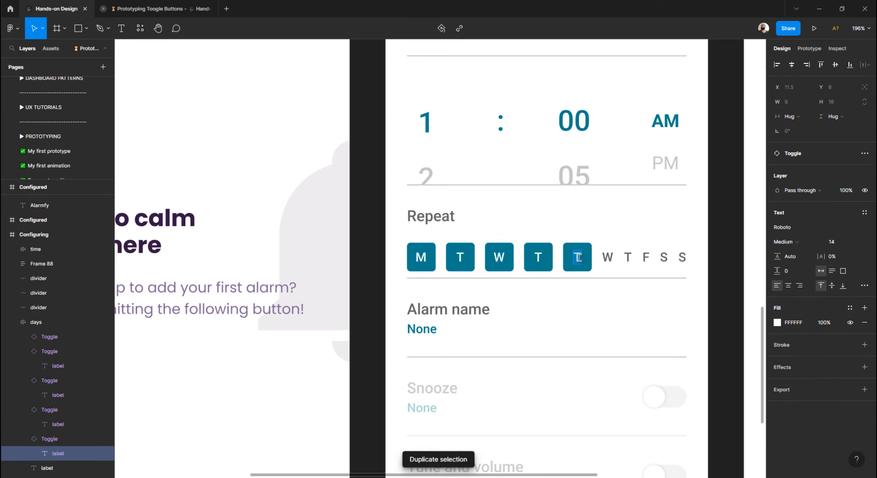
{"action": "type", "text": "F"}
{"action": "key", "text": "Escape"}
{"action": "key", "text": "Escape"}
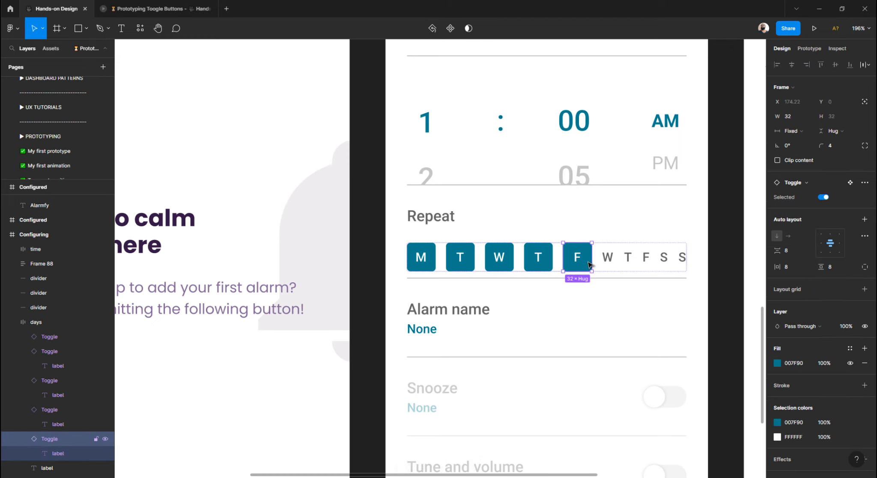
Step: Duplicate the F toggle and change the copy's label to S
{"action": "key", "text": "ctrl+d"}
{"action": "double_click", "coordinate": [598, 257]}
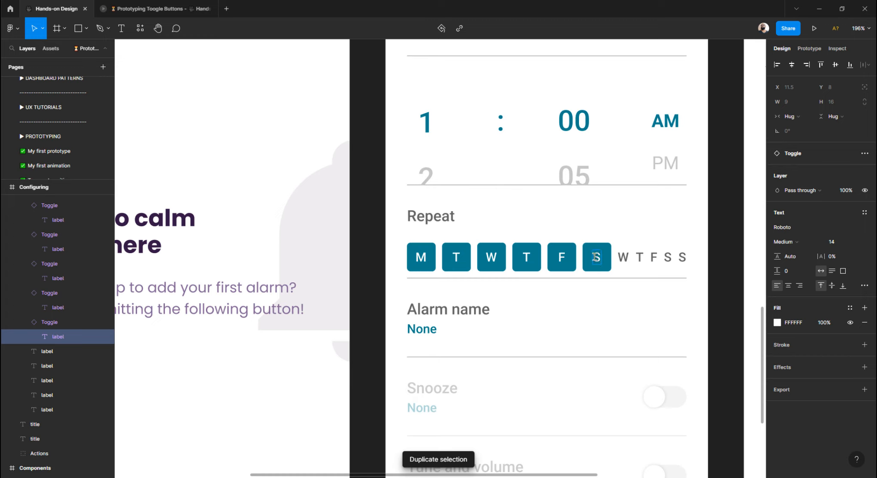
{"action": "type", "text": "S"}
{"action": "key", "text": "Escape"}
{"action": "key", "text": "Escape"}
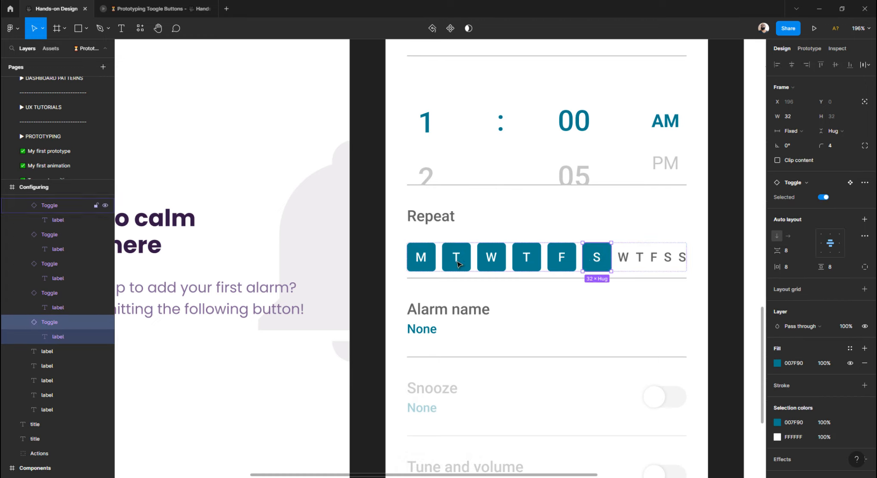
Step: Duplicate the S toggle to add the seventh day to the days row
{"action": "left_click", "coordinate": [625, 258]}
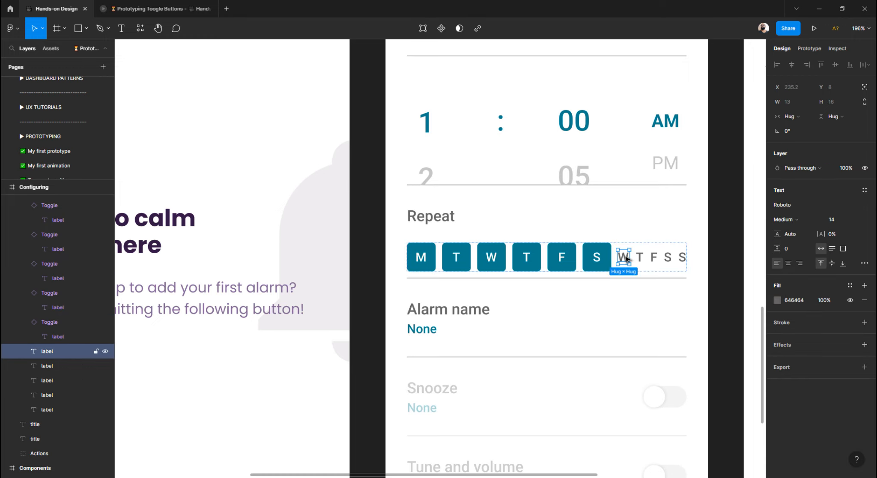
{"action": "left_click", "coordinate": [600, 261]}
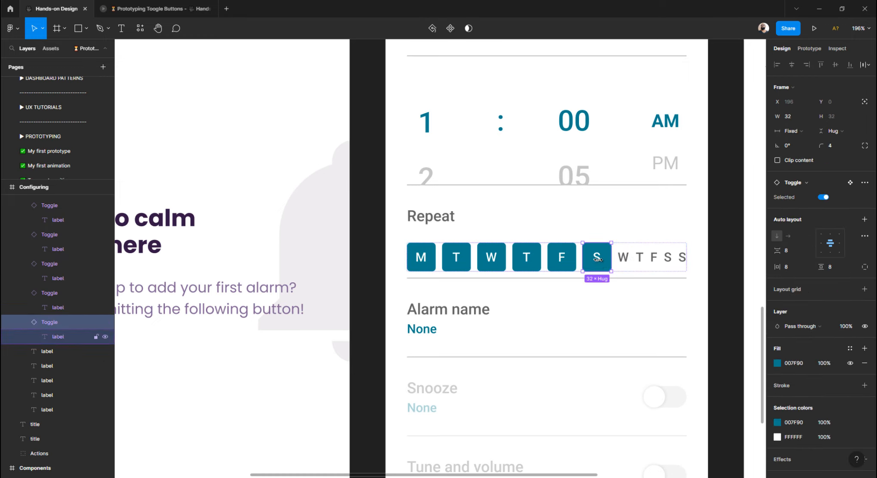
{"action": "key", "text": "ctrl+d"}
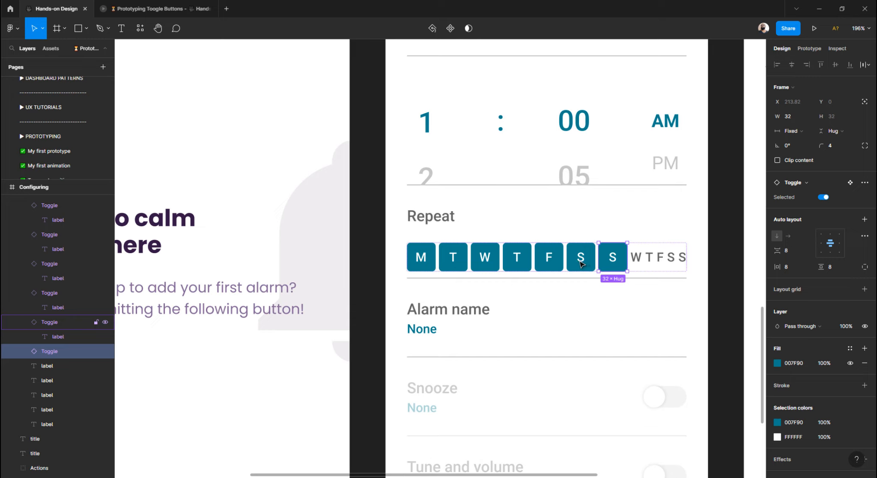
Step: Delete the five leftover plain text labels W, T, F, S, S at the end of the Repeat day row
{"action": "left_click", "coordinate": [636, 258]}
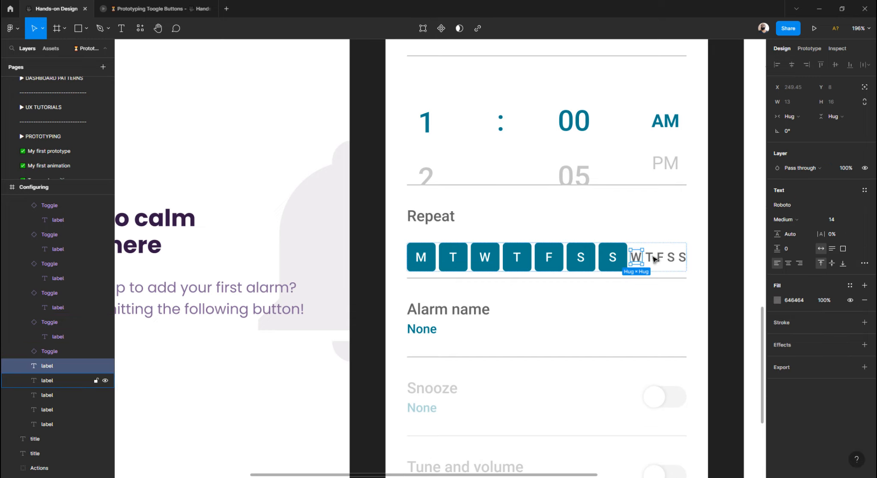
{"action": "left_click", "coordinate": [654, 259], "text": "shift"}
{"action": "left_click", "coordinate": [661, 258], "text": "shift"}
{"action": "left_click", "coordinate": [672, 258], "text": "shift"}
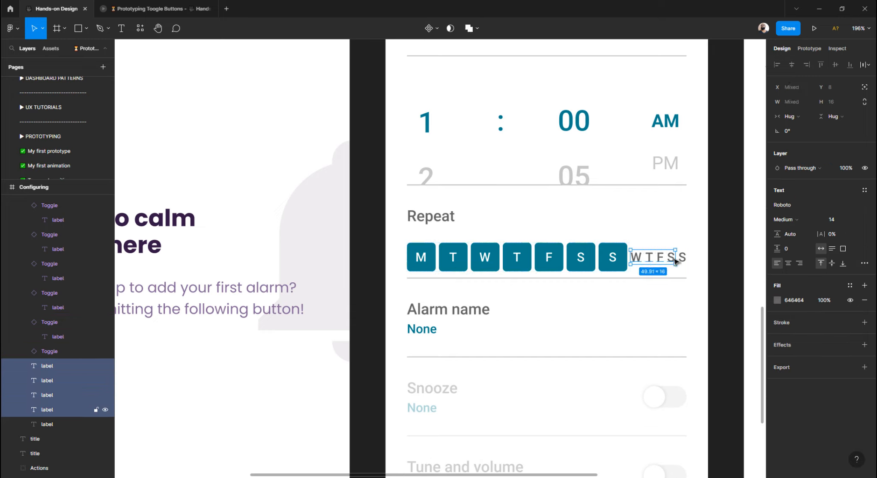
{"action": "left_click", "coordinate": [682, 259], "text": "shift"}
{"action": "key", "text": "Delete"}
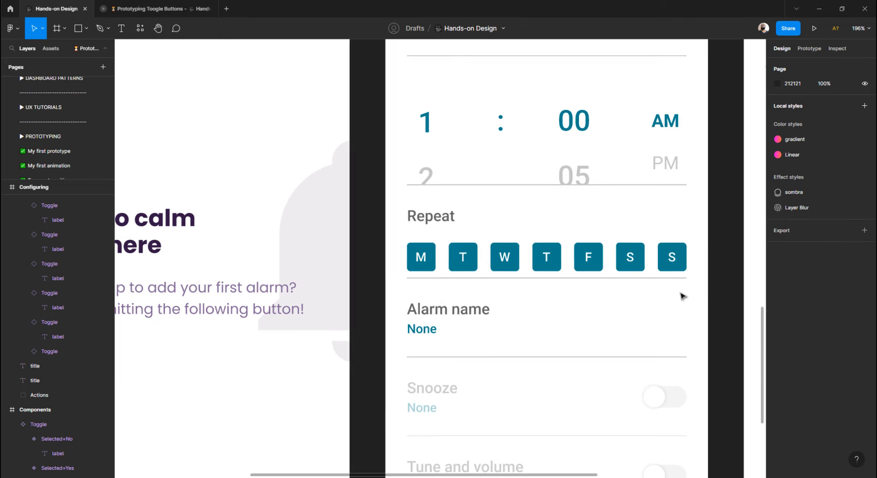
Step: Move the alarm options group and the divider above it down to leave a 24 px gap below the day row
{"action": "left_click", "coordinate": [505, 262]}
{"action": "key", "text": "alt"}
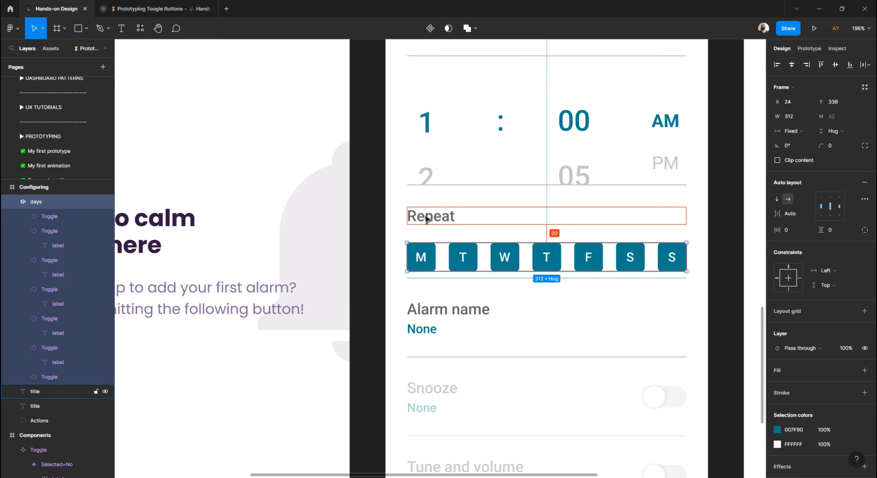
{"action": "scroll", "coordinate": [426, 223], "scroll_direction": "down", "scroll_amount": 1}
{"action": "scroll", "coordinate": [429, 231], "scroll_direction": "down", "scroll_amount": 4}
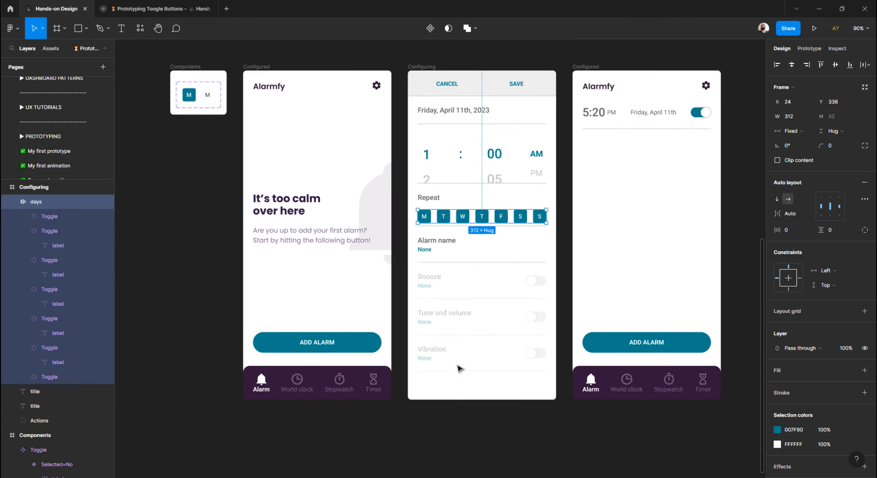
{"action": "left_click", "coordinate": [430, 384]}
{"action": "left_click_drag", "start_coordinate": [420, 384], "coordinate": [553, 253]}
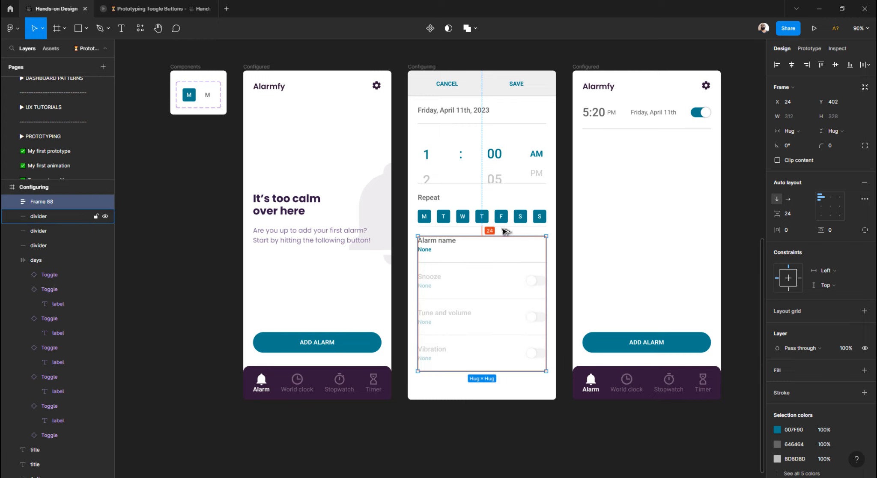
{"action": "left_click", "coordinate": [504, 227], "text": "shift"}
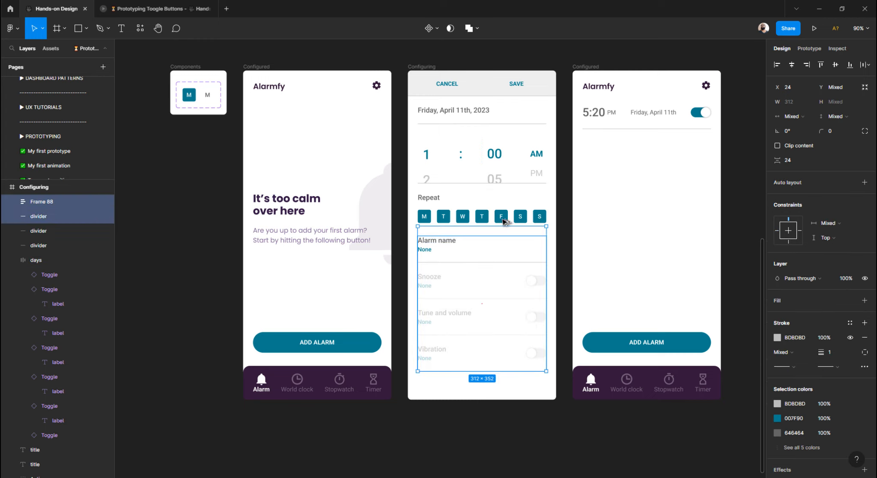
{"action": "key", "text": "shift+Down"}
{"action": "key", "text": "shift+Down"}
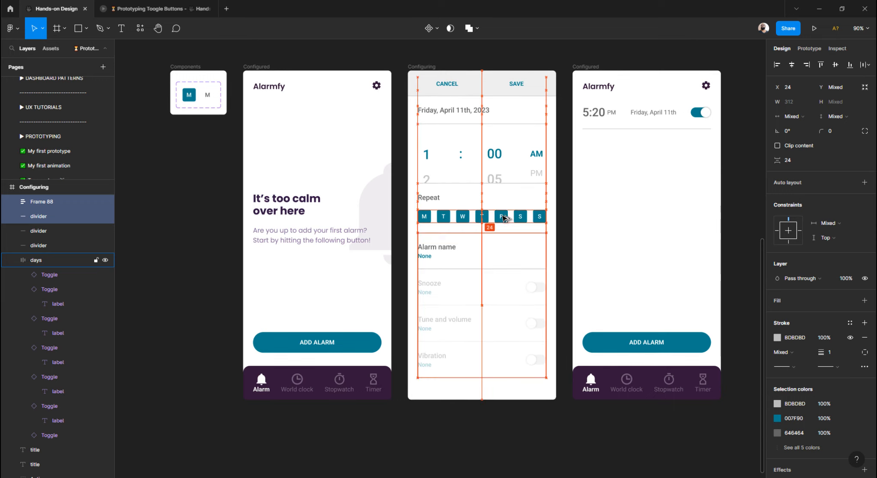
Step: Add the day row to the selected divider and options group and shift them all down 4 px
{"action": "left_click", "coordinate": [504, 219], "text": "shift"}
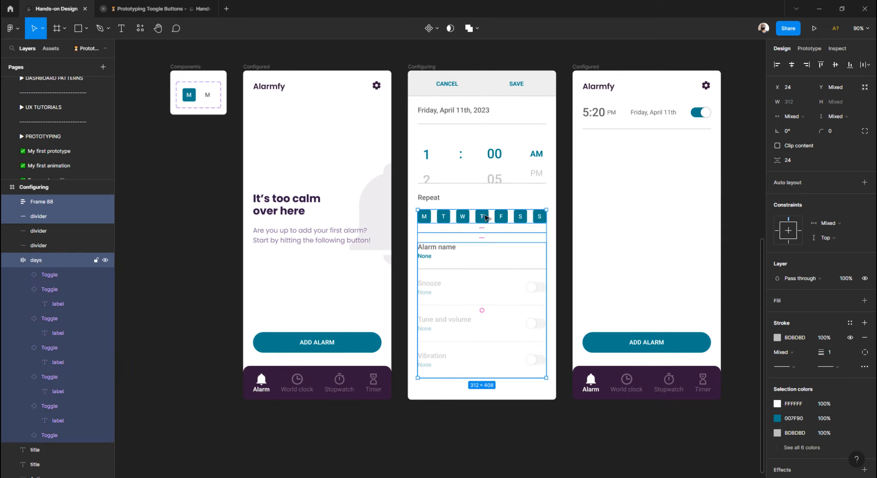
{"action": "key", "text": "Down"}
{"action": "key", "text": "Down"}
{"action": "key", "text": "Down"}
{"action": "key", "text": "Down"}
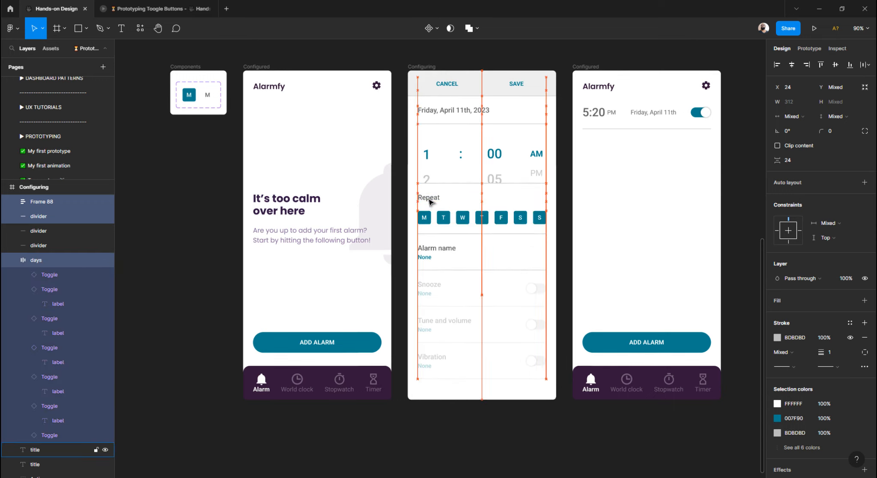
{"action": "left_click", "coordinate": [406, 223]}
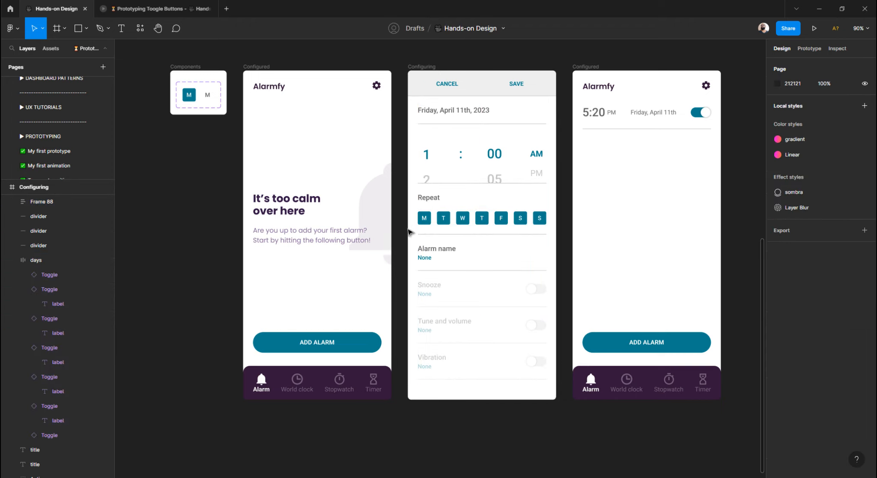
{"action": "scroll", "coordinate": [437, 238], "scroll_direction": "up", "scroll_amount": 5}
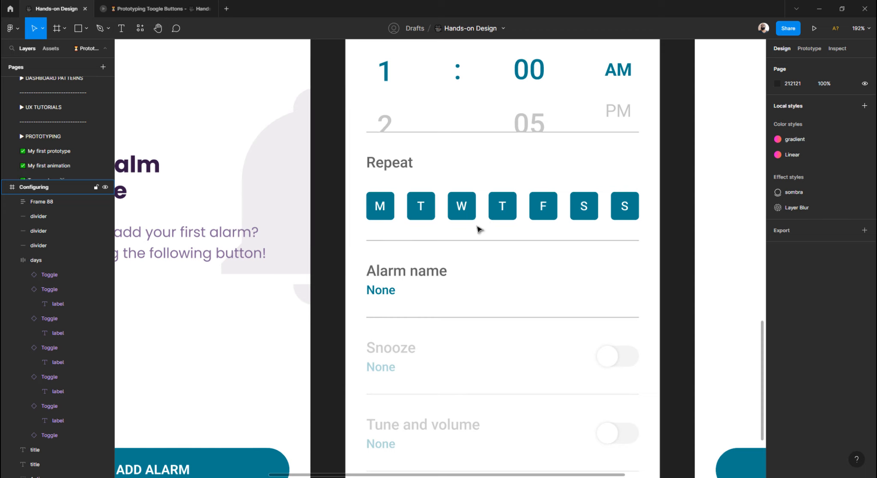
{"action": "scroll", "coordinate": [422, 225], "scroll_direction": "down", "scroll_amount": 3}
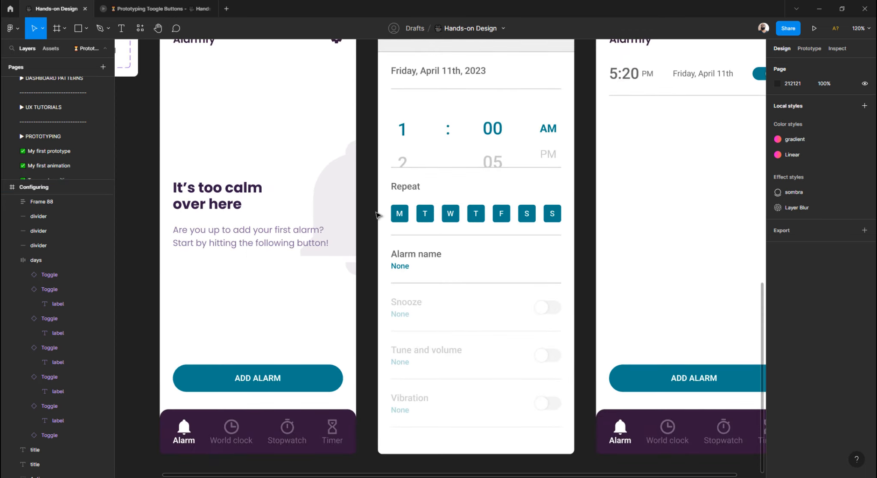
{"action": "scroll", "coordinate": [377, 215], "scroll_direction": "right", "scroll_amount": 2}
{"action": "left_click_drag", "start_coordinate": [344, 215], "coordinate": [535, 220]}
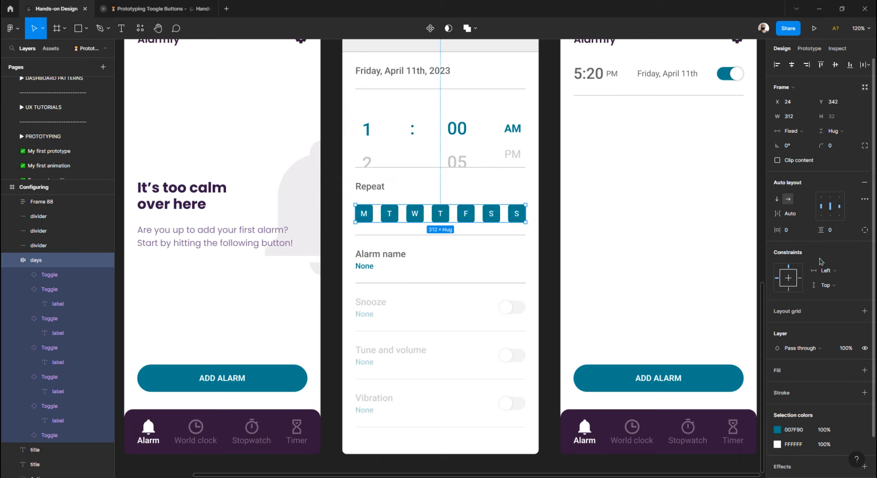
{"action": "left_click", "coordinate": [336, 221]}
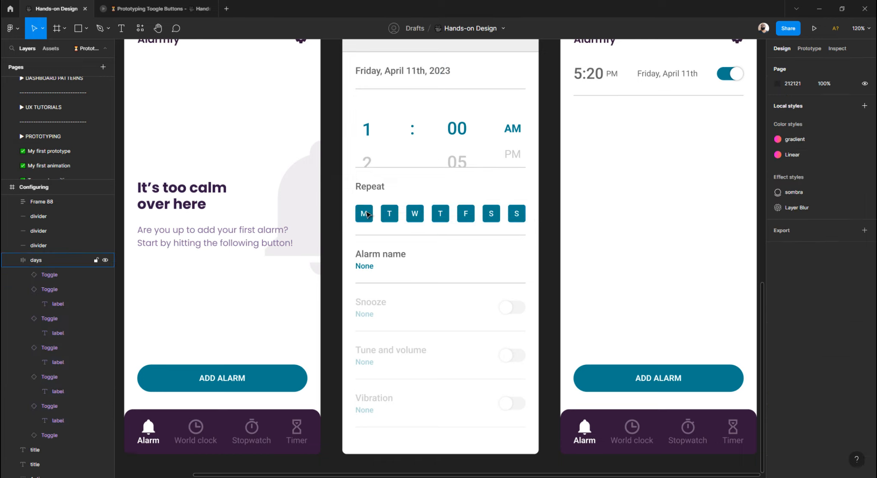
Step: Turn off the Selected property for all seven day toggles, Monday through Sunday, in the Repeat row
{"action": "left_click", "coordinate": [367, 212]}
{"action": "left_click", "coordinate": [367, 212]}
{"action": "left_click", "coordinate": [390, 213], "text": "shift"}
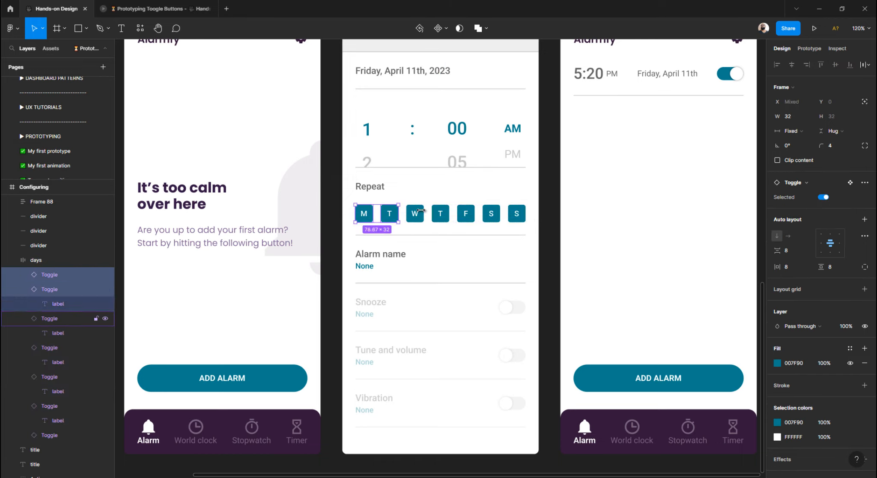
{"action": "left_click", "coordinate": [415, 213], "text": "shift"}
{"action": "left_click", "coordinate": [445, 214], "text": "shift"}
{"action": "left_click", "coordinate": [465, 213], "text": "shift"}
{"action": "left_click", "coordinate": [491, 213], "text": "shift"}
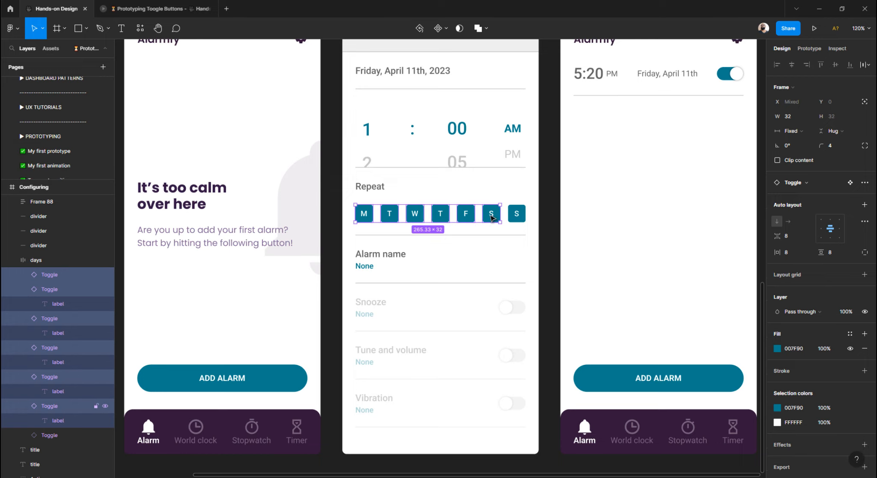
{"action": "left_click", "coordinate": [518, 214], "text": "shift"}
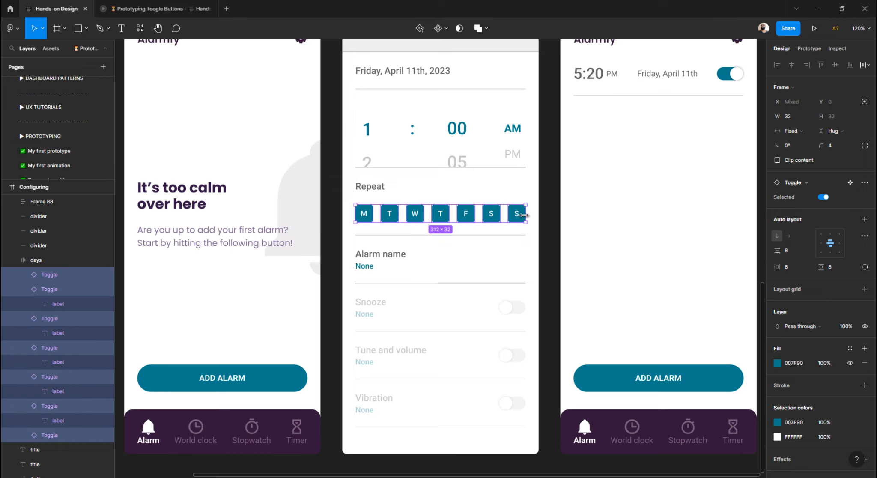
{"action": "left_click", "coordinate": [826, 199]}
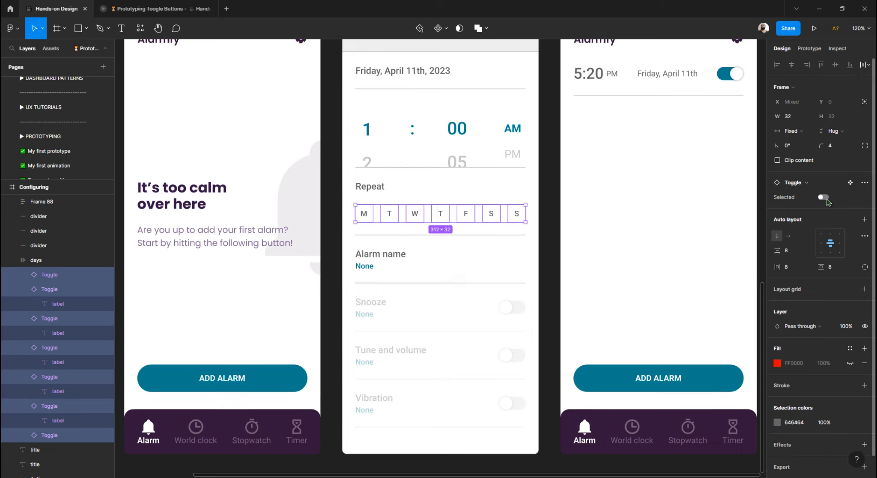
{"action": "left_click", "coordinate": [823, 198]}
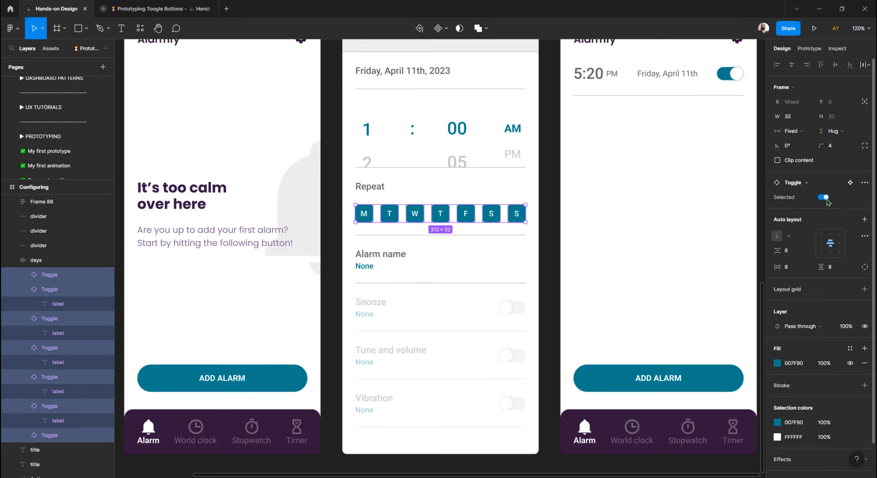
{"action": "left_click", "coordinate": [823, 198]}
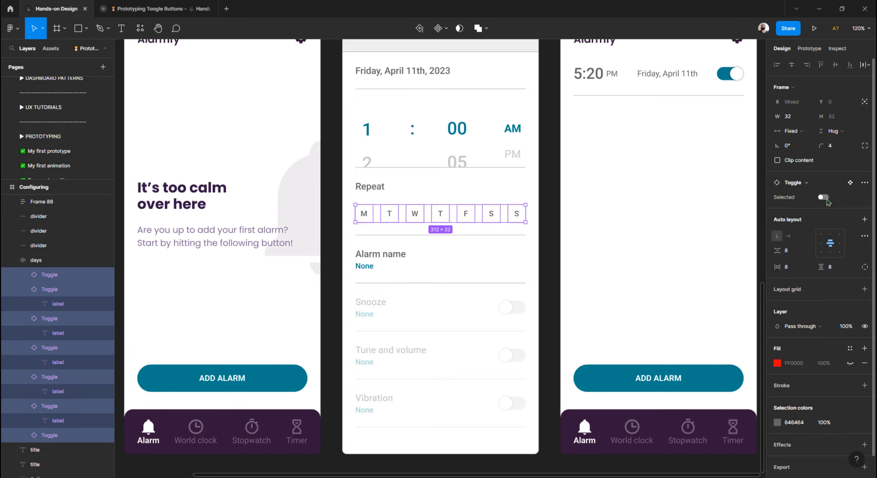
{"action": "left_click", "coordinate": [826, 199]}
{"action": "left_click", "coordinate": [826, 199]}
{"action": "left_click", "coordinate": [552, 214]}
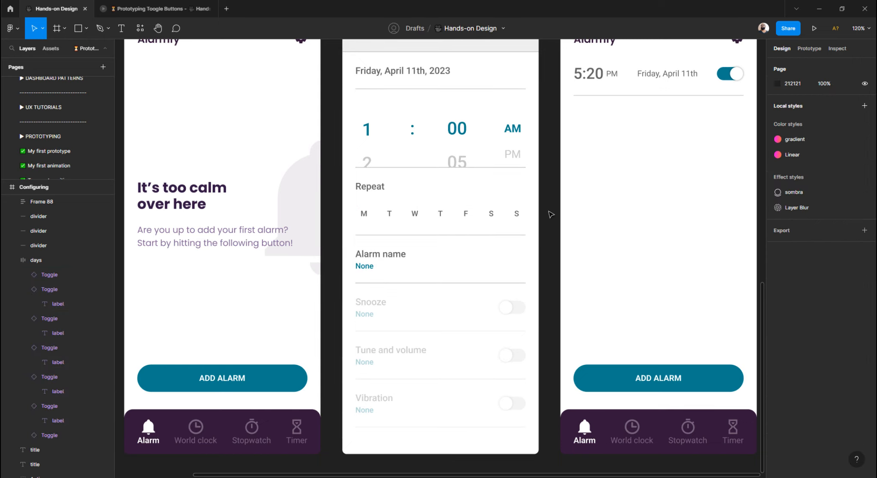
{"action": "left_click", "coordinate": [418, 235]}
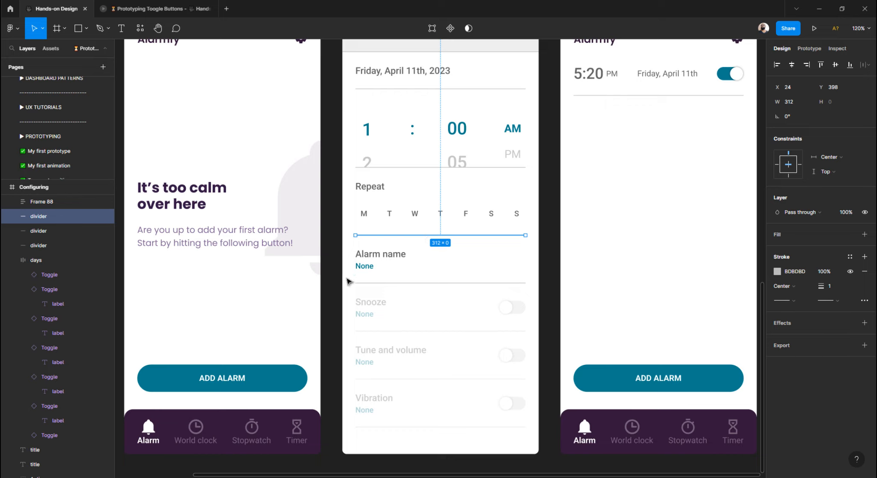
{"action": "left_click", "coordinate": [337, 244]}
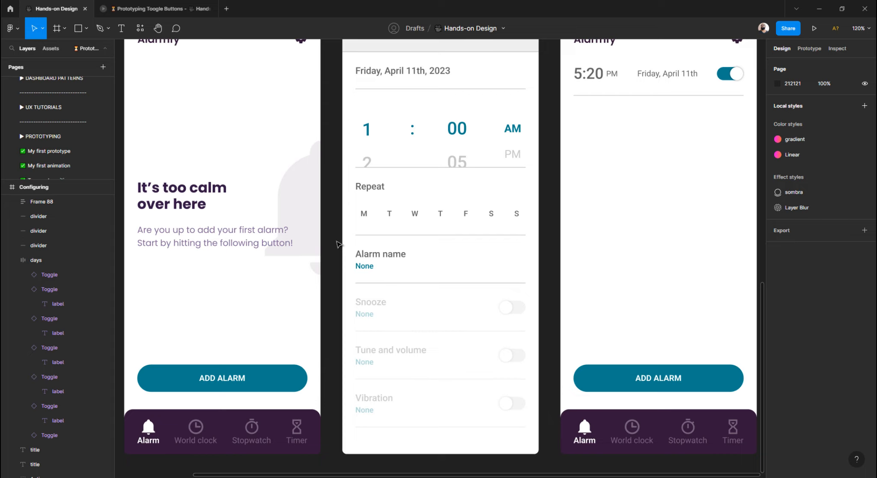
Step: Add a stroke to the Selected=No variant of the Toggle component in the Components frame
{"action": "scroll", "coordinate": [460, 215], "scroll_direction": "down", "scroll_amount": 5}
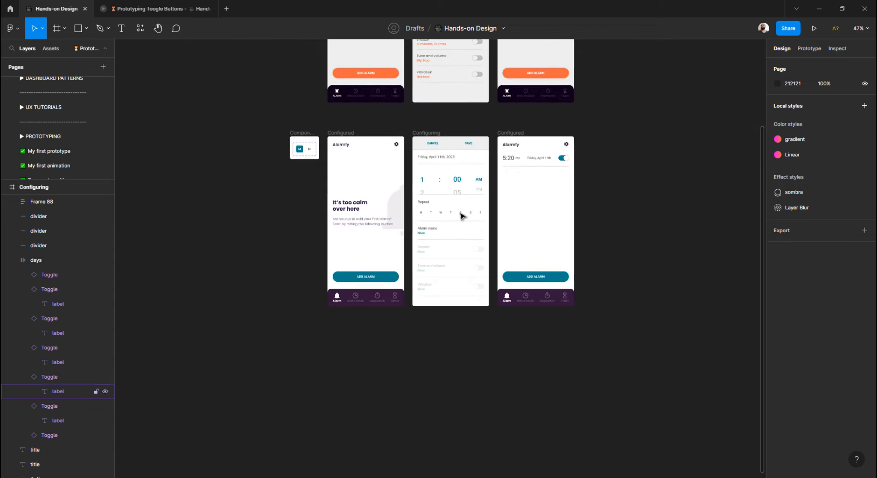
{"action": "scroll", "coordinate": [454, 235], "scroll_direction": "up", "scroll_amount": 3}
{"action": "scroll", "coordinate": [295, 266], "scroll_direction": "up", "scroll_amount": 8}
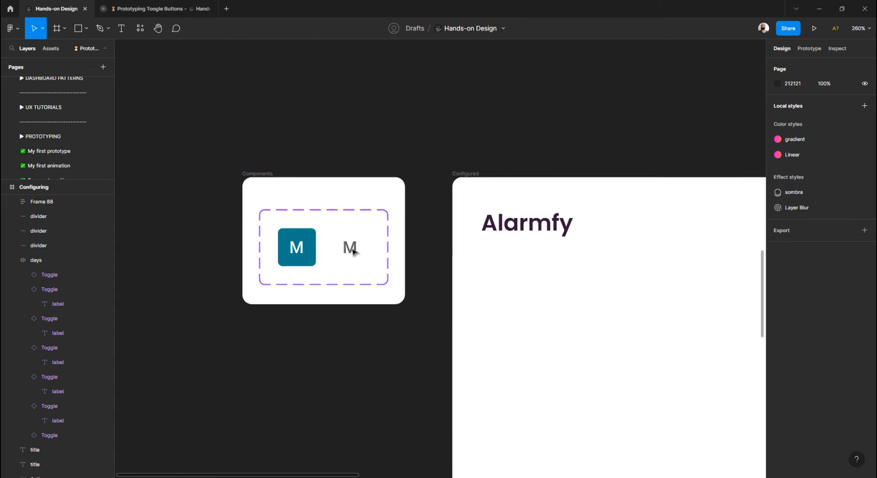
{"action": "left_click", "coordinate": [352, 251]}
{"action": "left_click", "coordinate": [353, 252]}
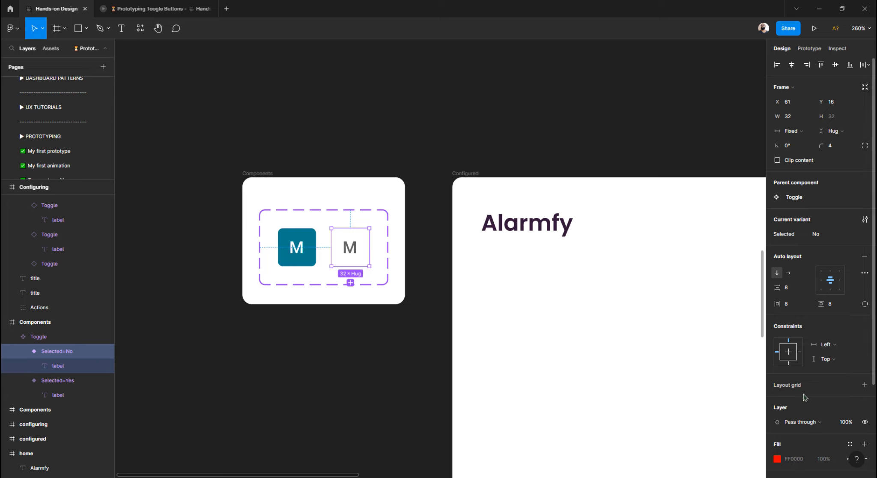
{"action": "scroll", "coordinate": [804, 398], "scroll_direction": "down", "scroll_amount": 3}
{"action": "left_click", "coordinate": [787, 363]}
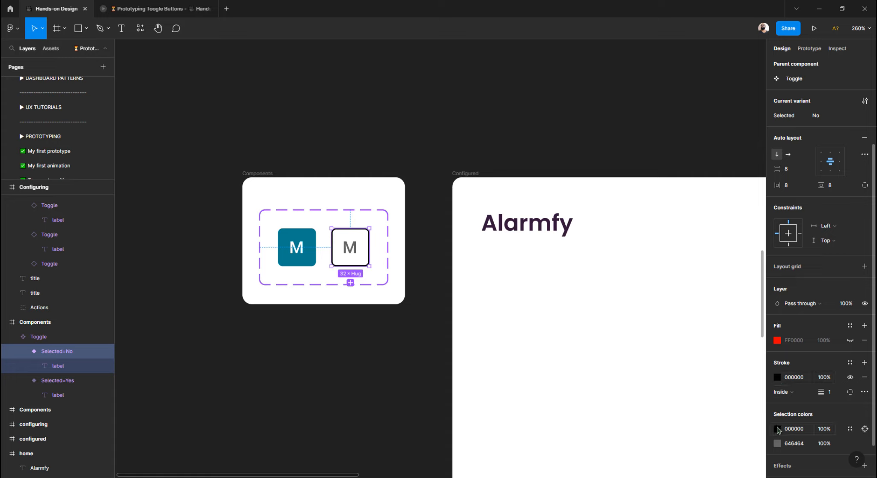
Step: Set the stroke color of the Selected=No variant to 646464, matching its label color
{"action": "left_click", "coordinate": [778, 379]}
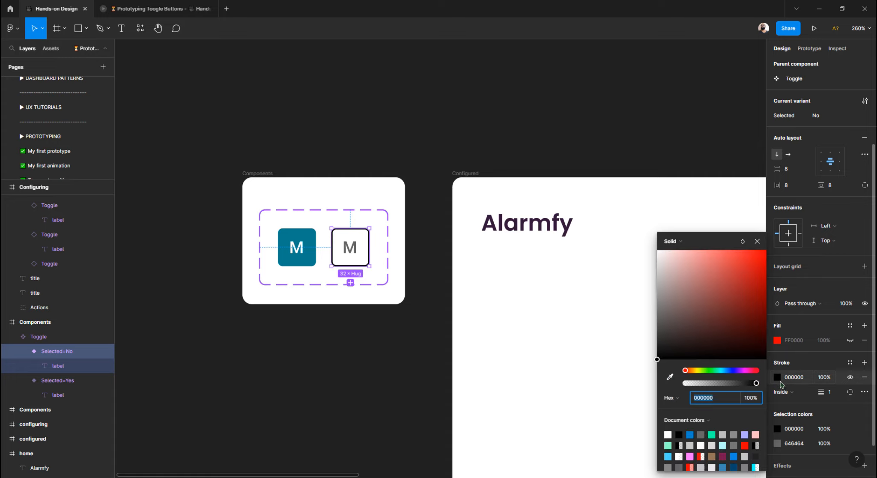
{"action": "left_click", "coordinate": [793, 444]}
{"action": "left_click", "coordinate": [795, 378]}
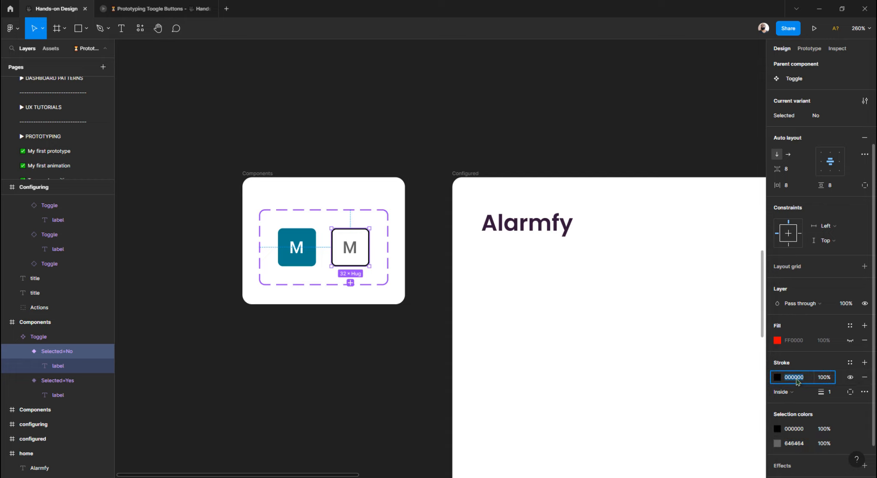
{"action": "type", "text": "646464"}
{"action": "key", "text": "Return"}
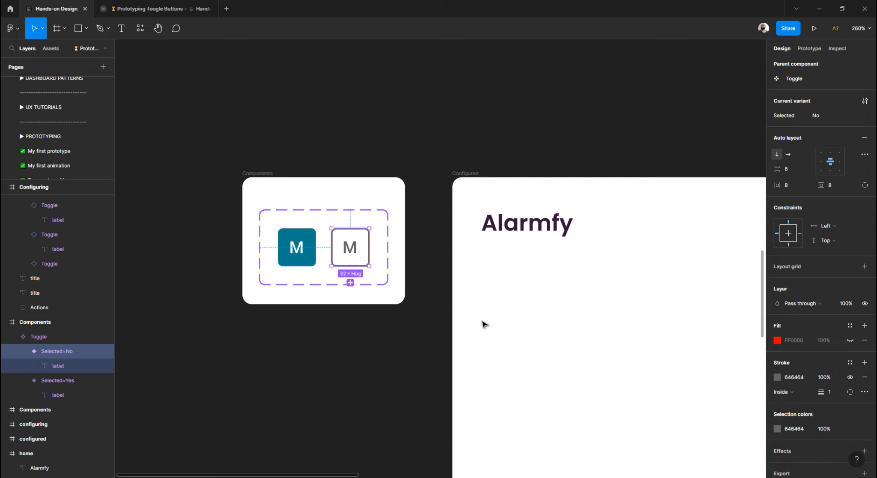
{"action": "left_click", "coordinate": [377, 160]}
Step: Examine the outlined day toggles in the Repeat row of the Configuring screen
{"action": "scroll", "coordinate": [367, 221], "scroll_direction": "down", "scroll_amount": 5}
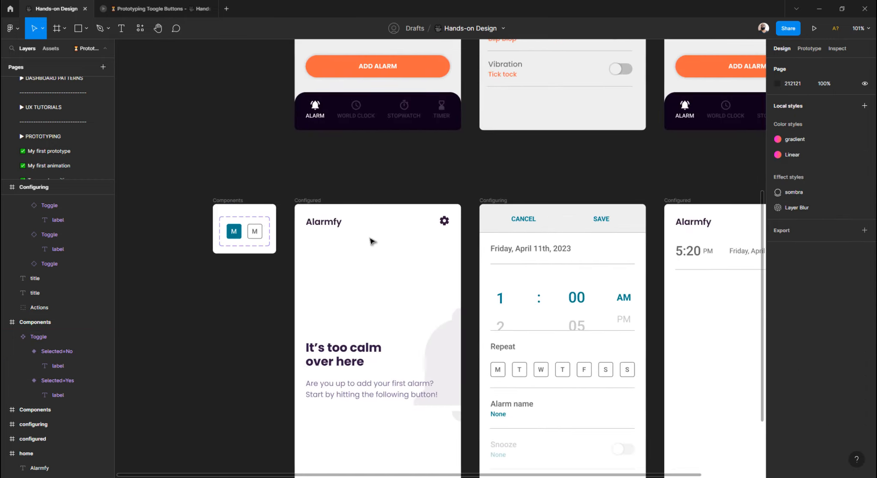
{"action": "scroll", "coordinate": [562, 375], "scroll_direction": "up", "scroll_amount": 3}
{"action": "scroll", "coordinate": [560, 374], "scroll_direction": "down", "scroll_amount": 4}
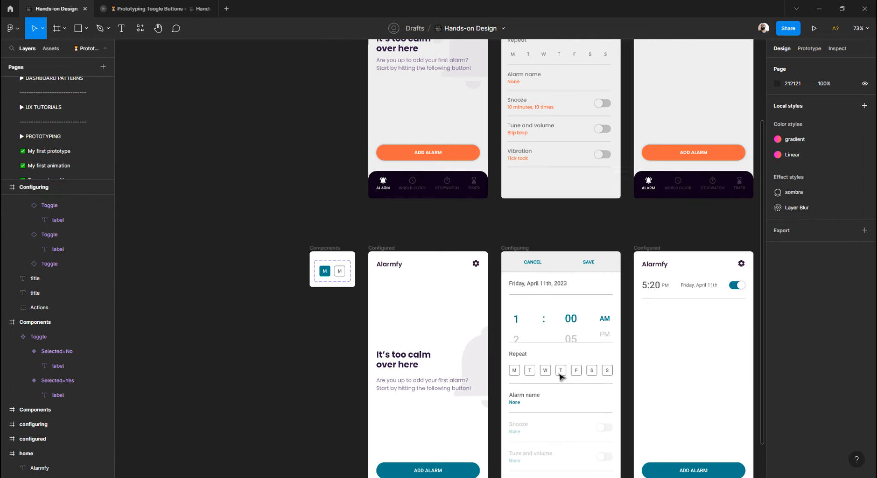
{"action": "scroll", "coordinate": [560, 376], "scroll_direction": "up", "scroll_amount": 2}
{"action": "scroll", "coordinate": [560, 376], "scroll_direction": "up", "scroll_amount": 3}
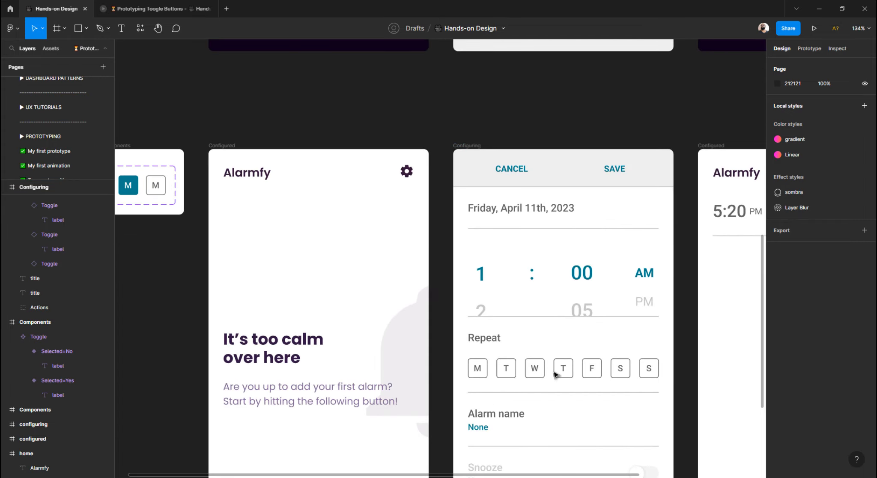
{"action": "left_click_drag", "start_coordinate": [556, 374], "coordinate": [411, 374]}
{"action": "scroll", "coordinate": [360, 372], "scroll_direction": "up", "scroll_amount": 2}
{"action": "left_click", "coordinate": [322, 367]}
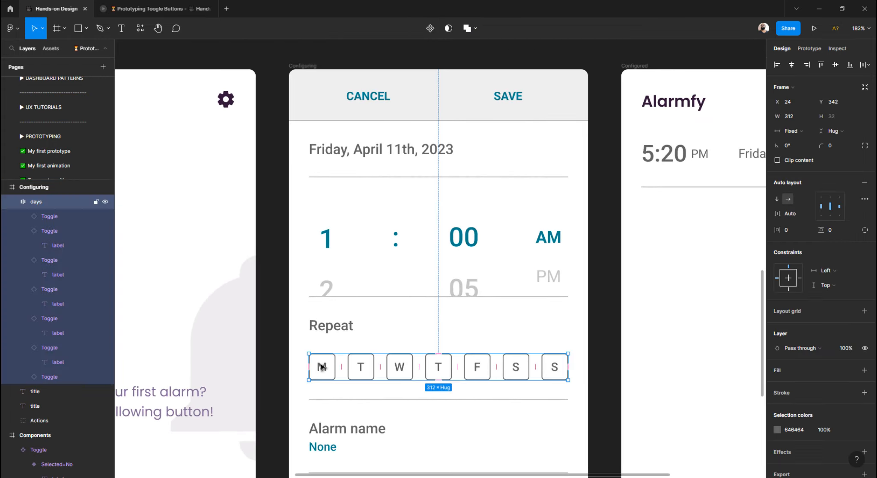
Step: Test the Monday toggle in the Repeat row by switching its Selected property on and off again
{"action": "left_click", "coordinate": [322, 367]}
{"action": "left_click", "coordinate": [823, 197]}
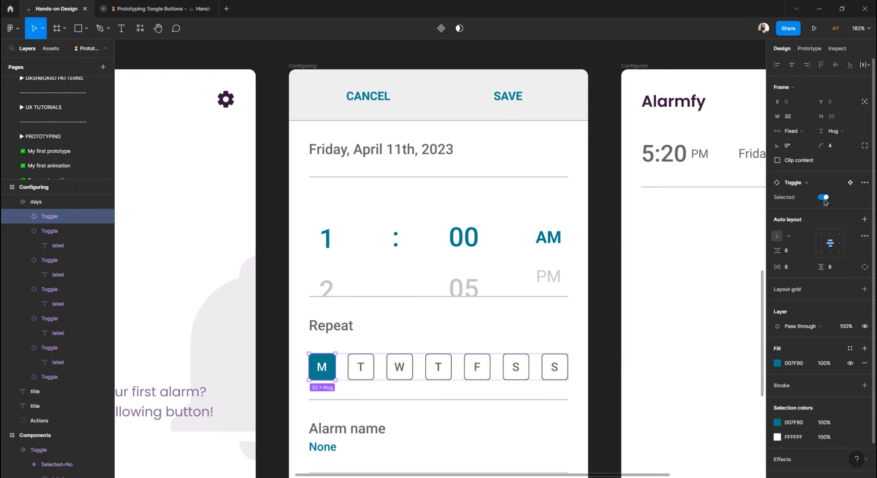
{"action": "left_click", "coordinate": [824, 198]}
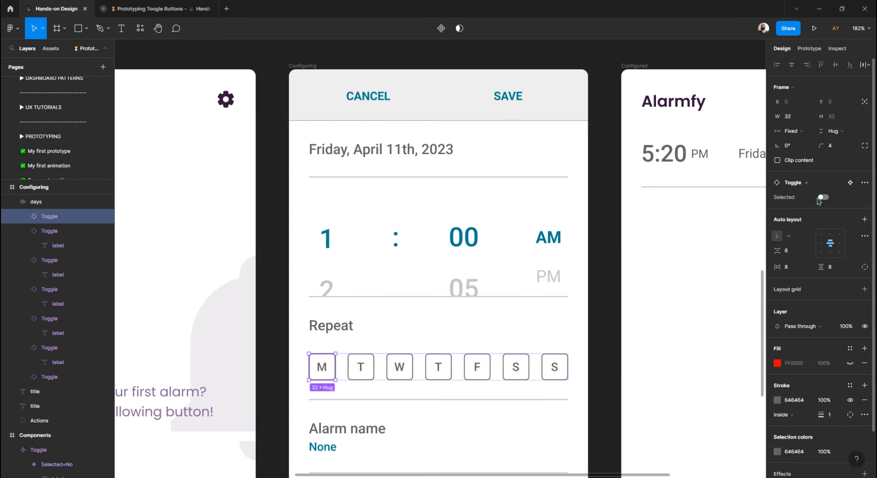
Step: Inspect the day row's margins within the Configuring screen and compare the design with the reference screens above it
{"action": "scroll", "coordinate": [354, 319], "scroll_direction": "down", "scroll_amount": 2}
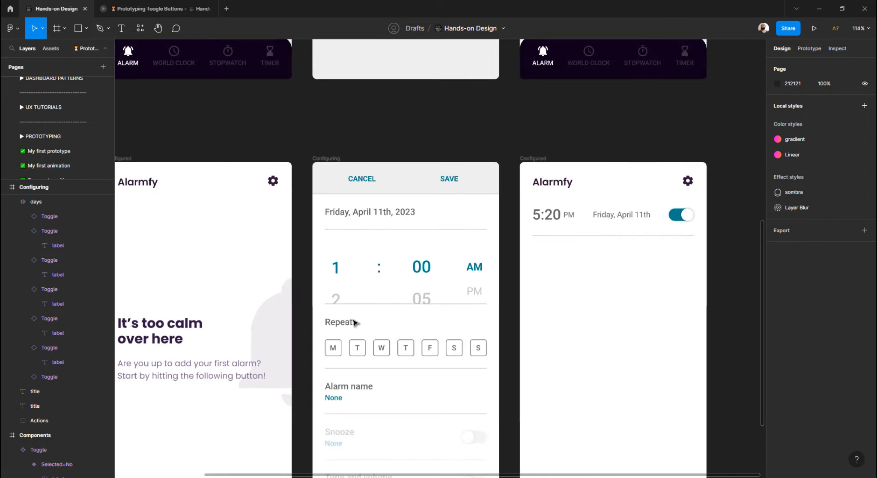
{"action": "scroll", "coordinate": [356, 317], "scroll_direction": "up", "scroll_amount": 3}
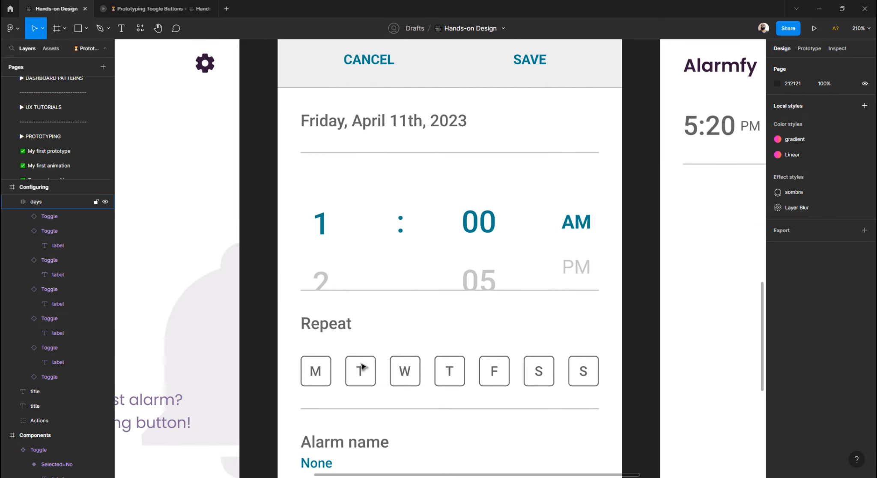
{"action": "left_click", "coordinate": [362, 361]}
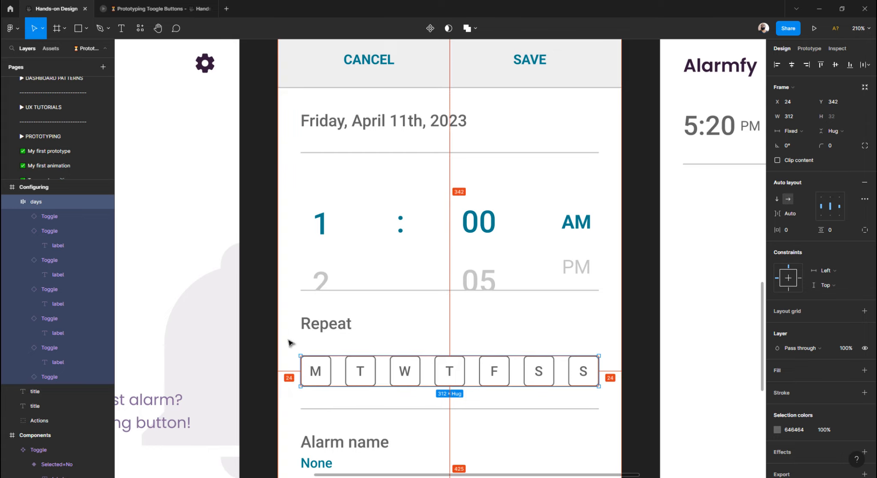
{"action": "left_click", "coordinate": [255, 334]}
{"action": "scroll", "coordinate": [339, 298], "scroll_direction": "down", "scroll_amount": 3}
{"action": "scroll", "coordinate": [338, 299], "scroll_direction": "down", "scroll_amount": 2}
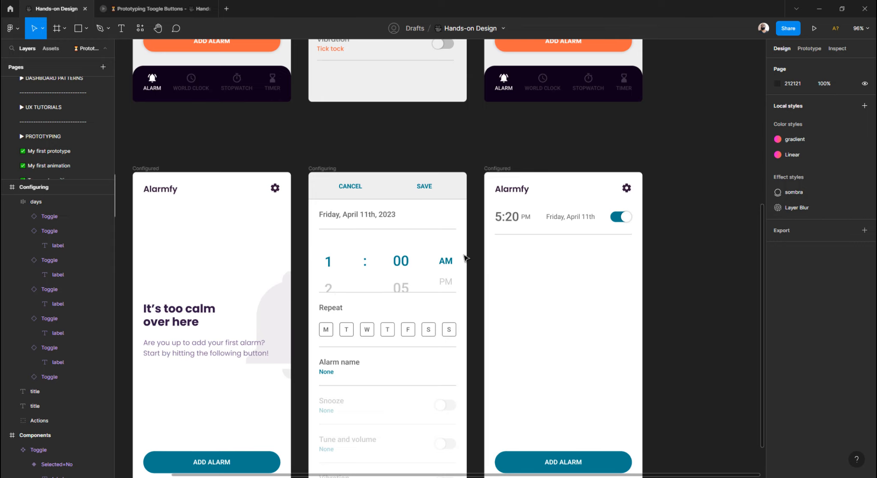
{"action": "scroll", "coordinate": [473, 247], "scroll_direction": "down", "scroll_amount": 5}
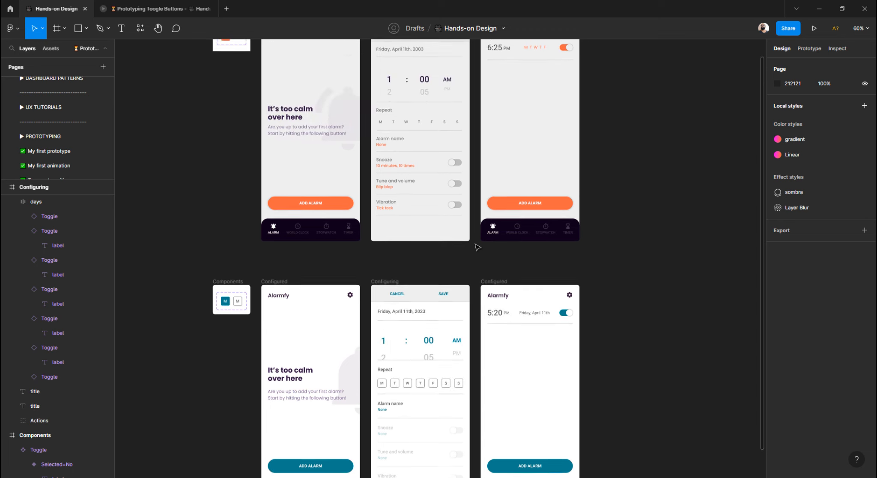
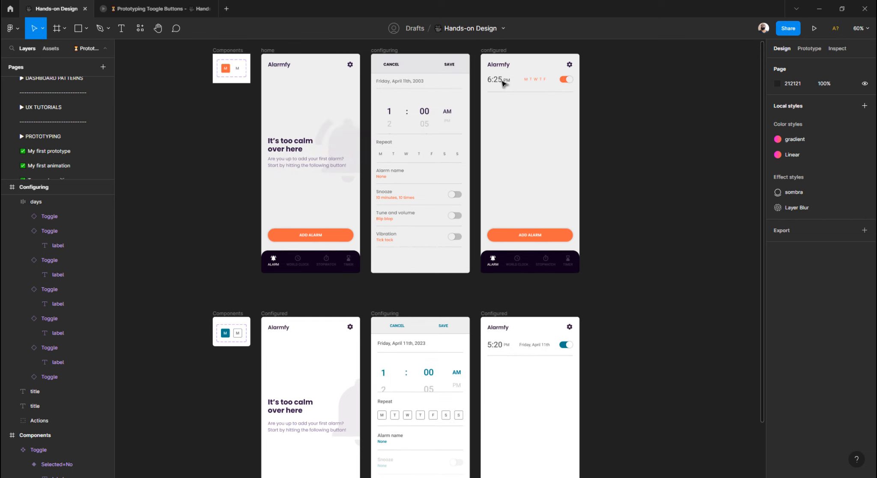
Step: Change the alarm time on the Configured screen to 1:45 AM
{"action": "scroll", "coordinate": [494, 348], "scroll_direction": "up", "scroll_amount": 10}
{"action": "double_click", "coordinate": [486, 341]}
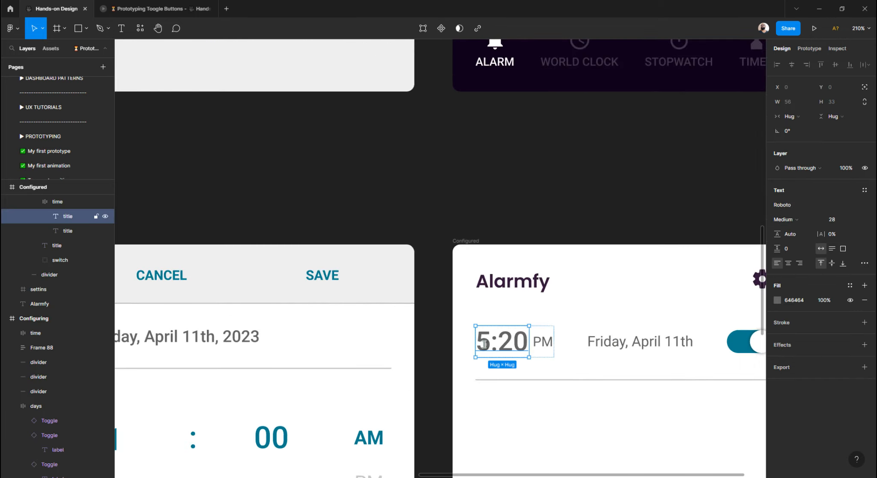
{"action": "double_click", "coordinate": [485, 341]}
{"action": "double_click", "coordinate": [487, 342]}
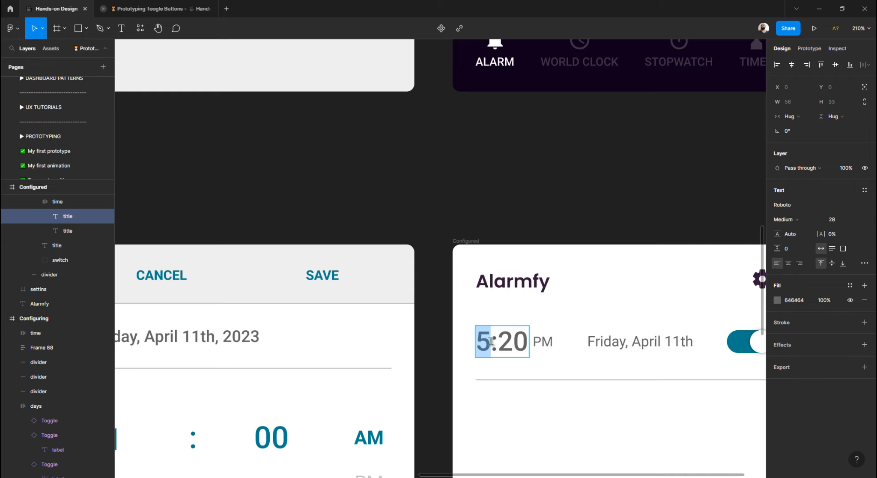
{"action": "type", "text": "1"}
{"action": "left_click_drag", "start_coordinate": [498, 343], "coordinate": [522, 342]}
{"action": "type", "text": "45"}
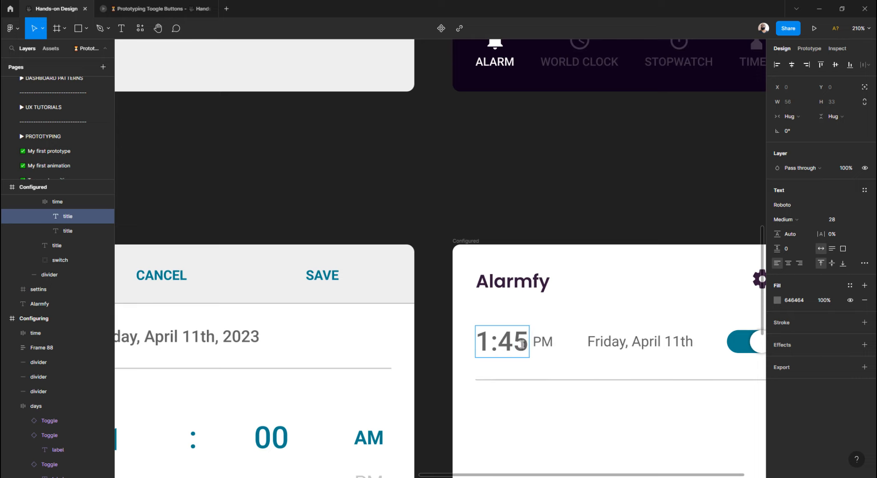
{"action": "double_click", "coordinate": [547, 343]}
{"action": "type", "text": "AM"}
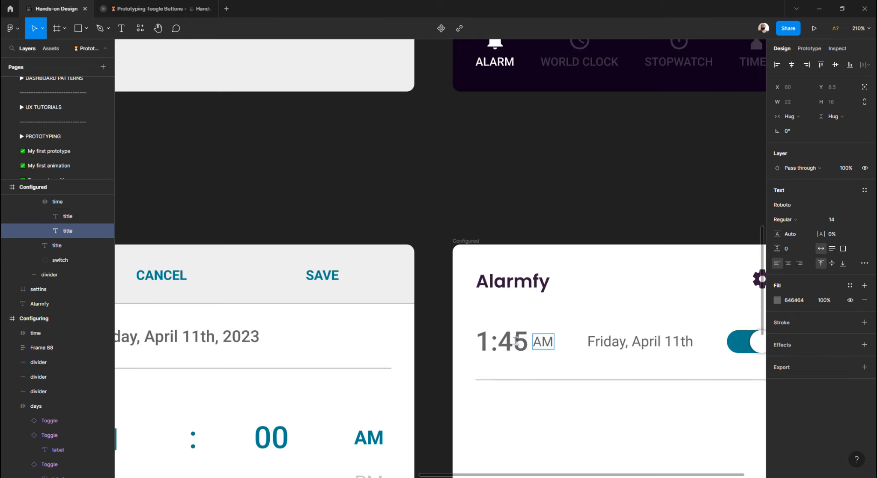
{"action": "scroll", "coordinate": [515, 341], "scroll_direction": "down", "scroll_amount": 5}
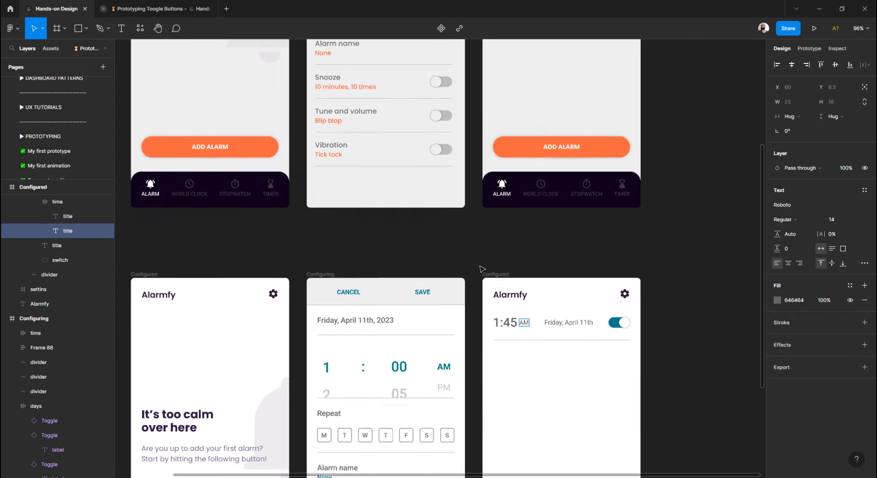
{"action": "key", "text": "Escape"}
Step: Try replacing the date text in the Configured screen's alarm item with the letter M
{"action": "scroll", "coordinate": [394, 347], "scroll_direction": "down", "scroll_amount": 2}
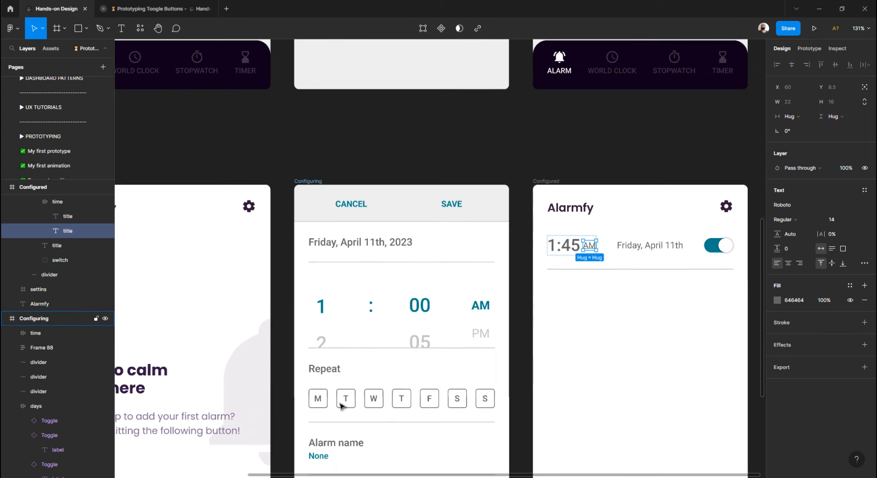
{"action": "scroll", "coordinate": [342, 405], "scroll_direction": "up", "scroll_amount": 3}
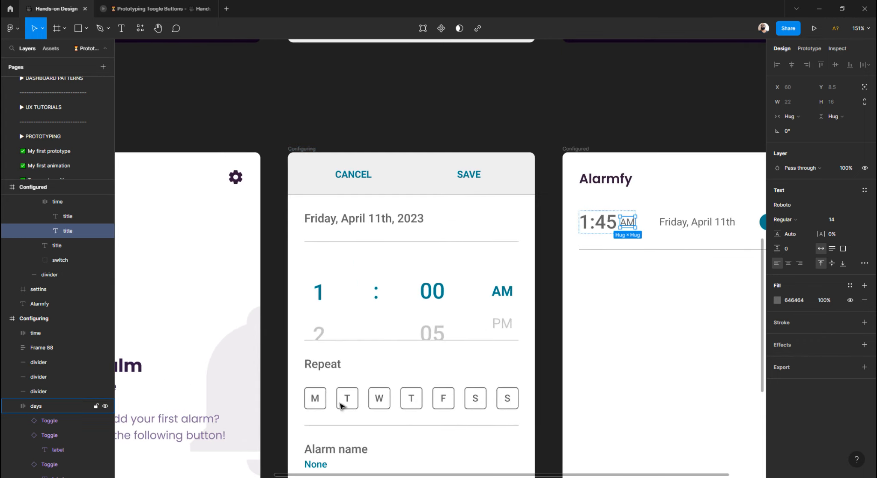
{"action": "scroll", "coordinate": [385, 331], "scroll_direction": "right", "scroll_amount": 3}
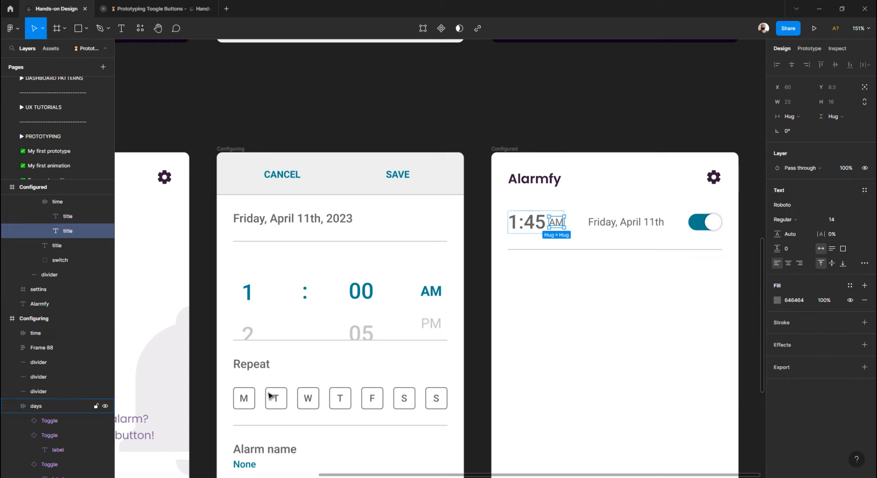
{"action": "double_click", "coordinate": [605, 224]}
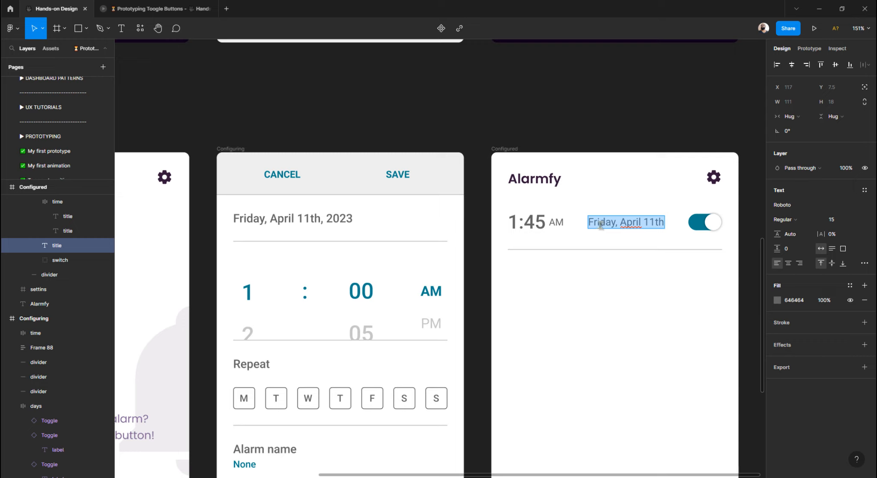
{"action": "type", "text": "M"}
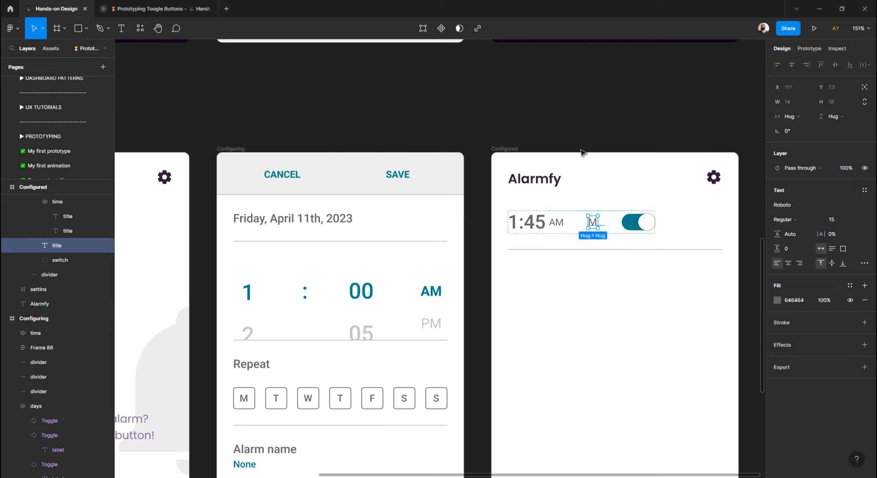
{"action": "key", "text": "ctrl+z"}
{"action": "key", "text": "Escape"}
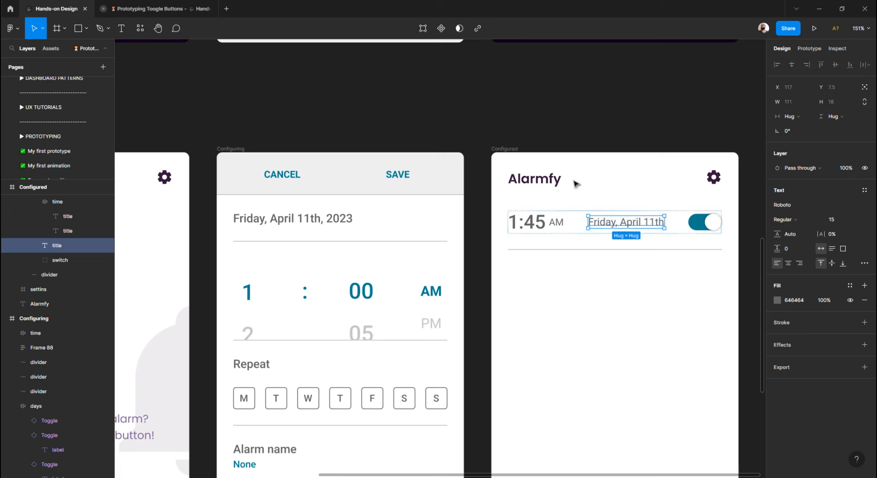
{"action": "key", "text": "Escape"}
Step: Set the horizontal resizing of the Configured screen's table item frame to Fixed width
{"action": "left_click", "coordinate": [528, 230]}
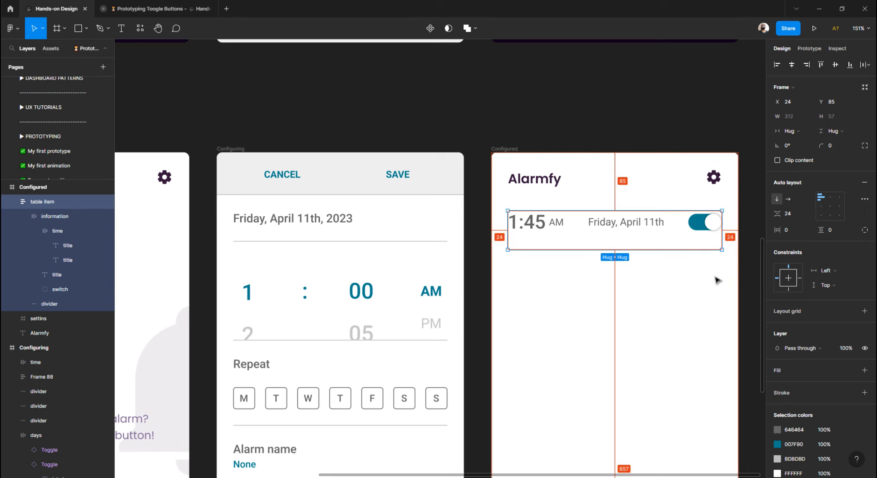
{"action": "key", "text": "Escape"}
{"action": "left_click", "coordinate": [712, 222]}
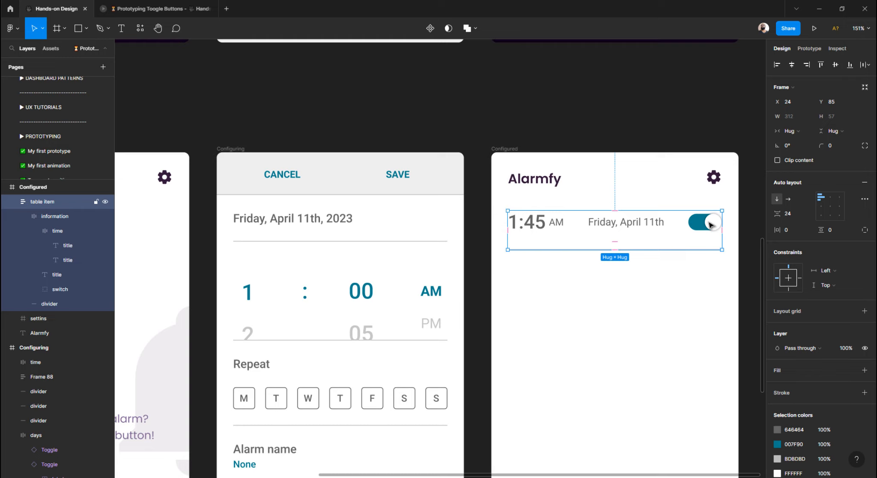
{"action": "left_click", "coordinate": [790, 131]}
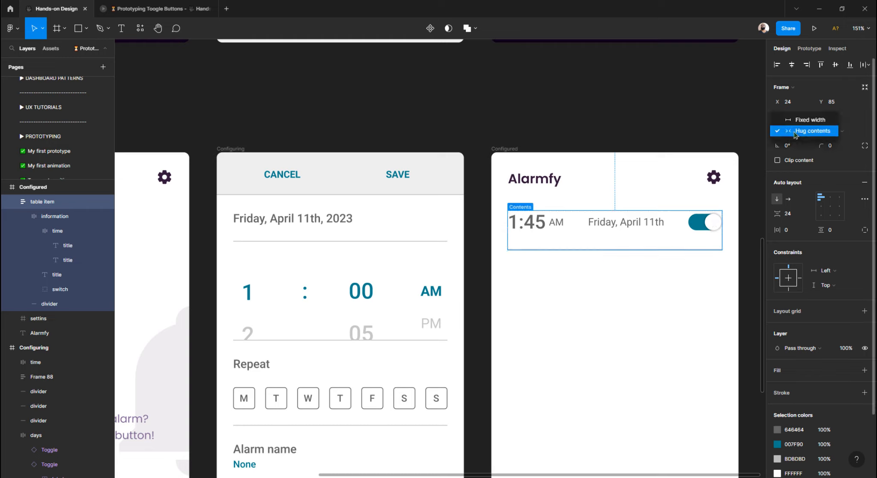
{"action": "left_click", "coordinate": [810, 121]}
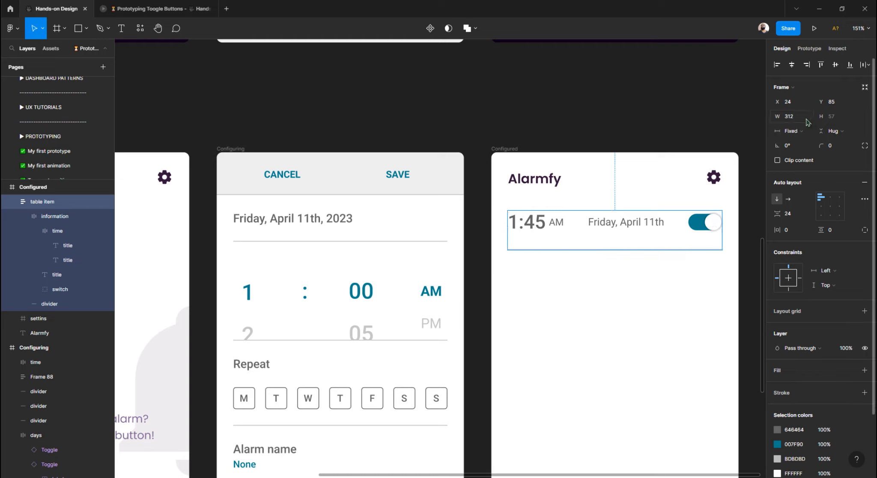
{"action": "left_click", "coordinate": [660, 129]}
Step: Test how the alarm item's layout responds by replacing its date text with "a", and undo the replacement
{"action": "double_click", "coordinate": [628, 223]}
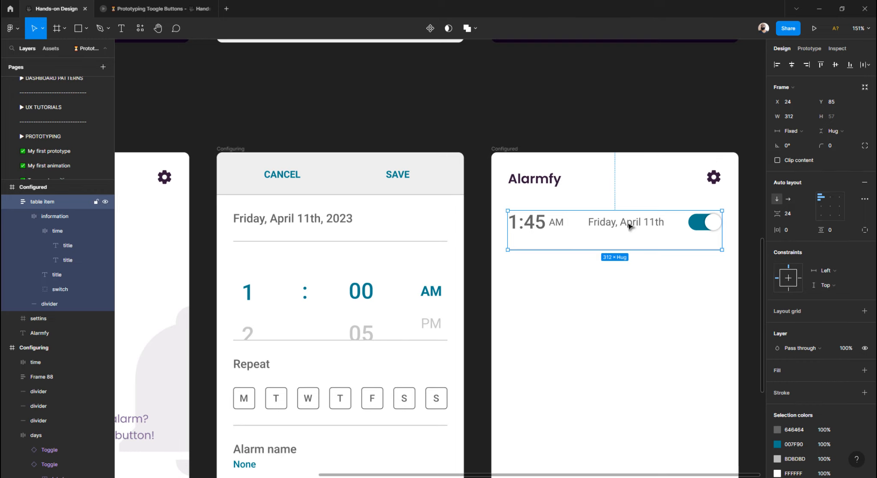
{"action": "double_click", "coordinate": [629, 222]}
{"action": "double_click", "coordinate": [627, 222]}
{"action": "type", "text": "a"}
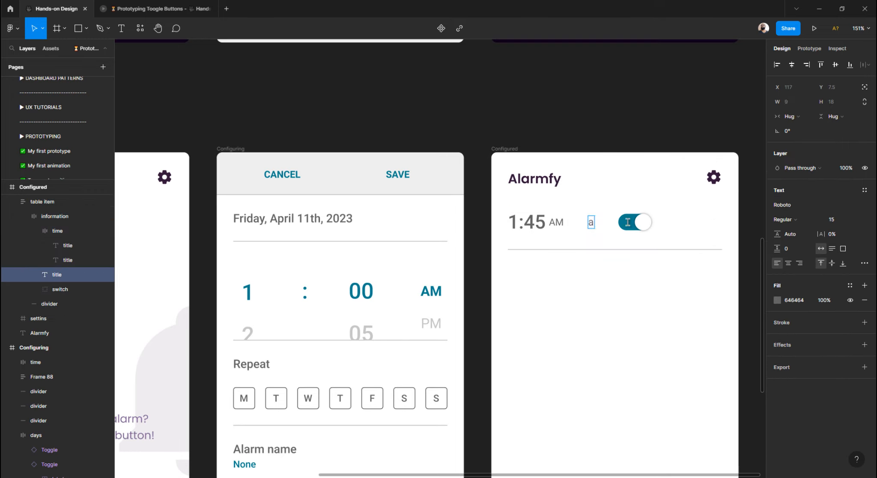
{"action": "key", "text": "ctrl+z"}
{"action": "key", "text": "Escape"}
{"action": "left_click", "coordinate": [625, 121]}
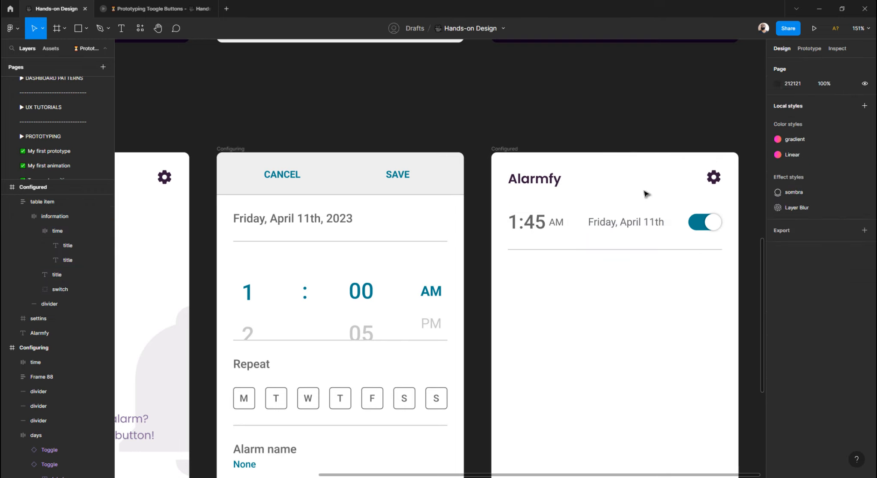
Step: Set the auto layout spacing between items of the table item's information frame to Auto
{"action": "left_click", "coordinate": [673, 227]}
{"action": "double_click", "coordinate": [672, 223]}
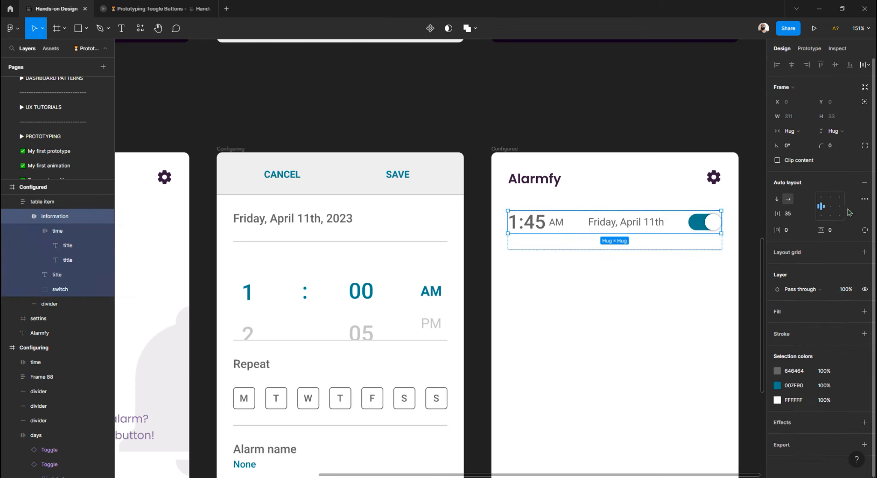
{"action": "left_click", "coordinate": [791, 213]}
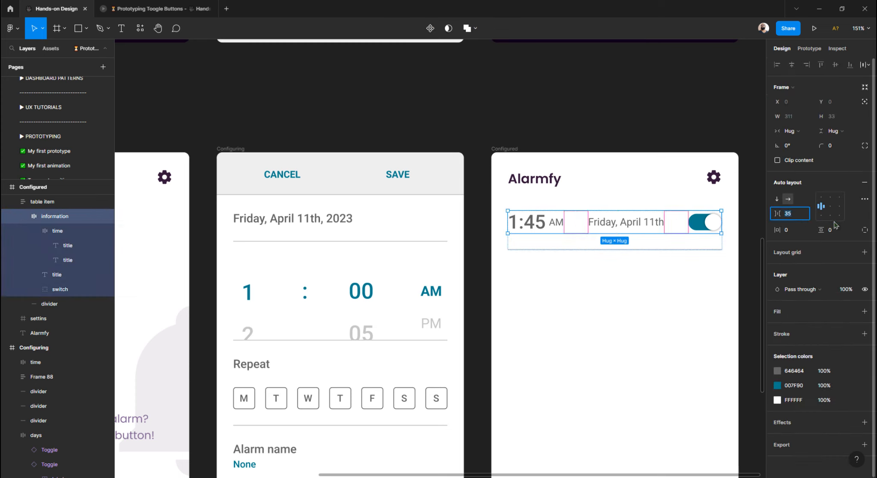
{"action": "type", "text": "auto"}
{"action": "key", "text": "Return"}
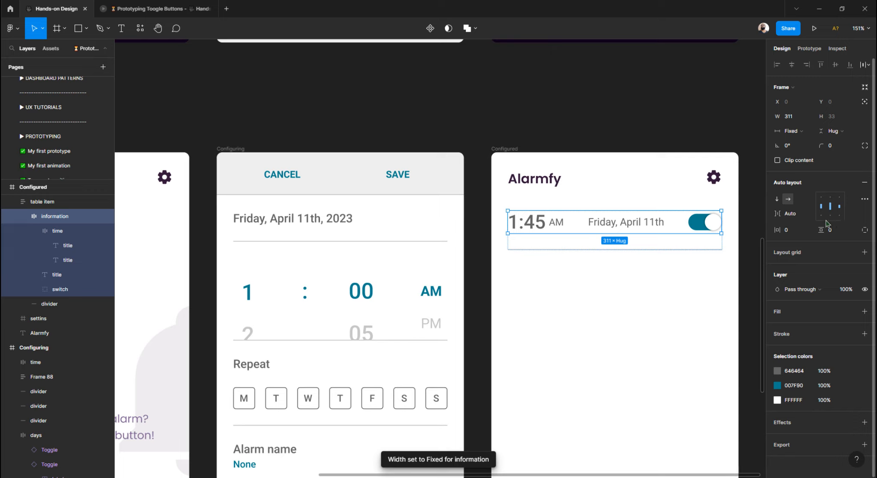
Step: Replace the date text in the Configured screen's alarm item with "M T W T F"
{"action": "left_click", "coordinate": [682, 152]}
{"action": "double_click", "coordinate": [649, 221]}
{"action": "double_click", "coordinate": [649, 221]}
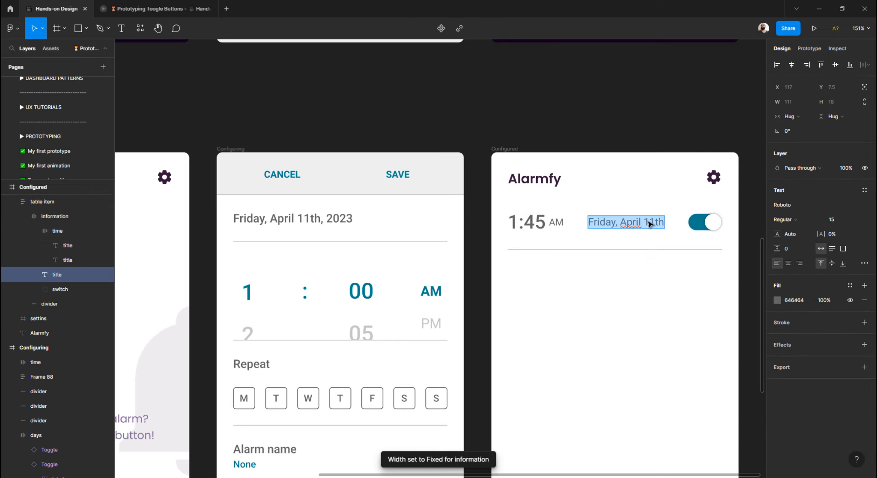
{"action": "type", "text": "a"}
{"action": "key", "text": "ctrl+z"}
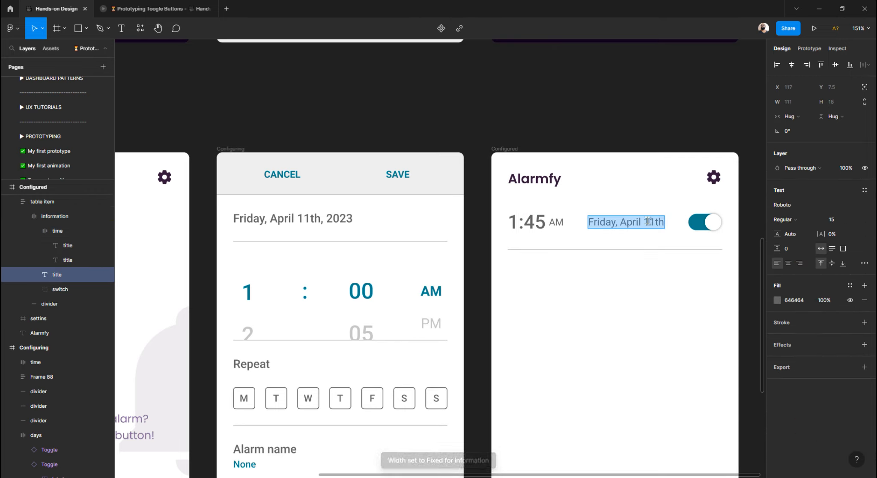
{"action": "type", "text": "M"}
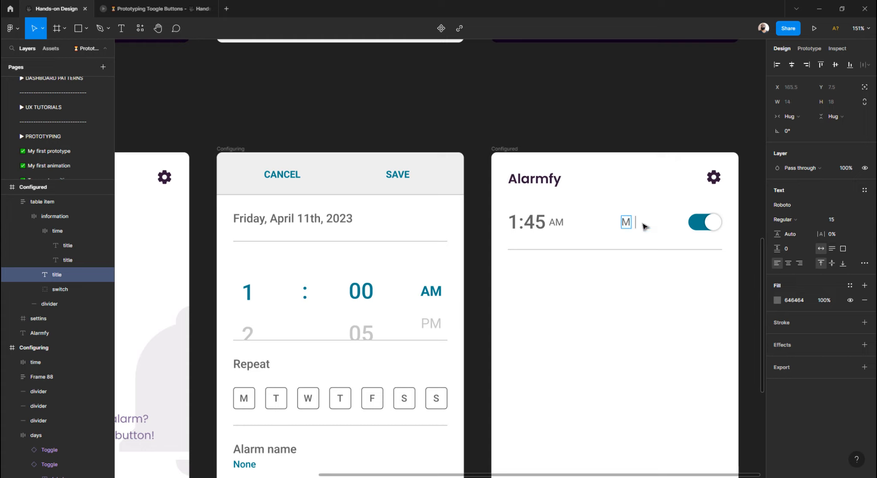
{"action": "type", "text": " T W T F"}
{"action": "key", "text": "Escape"}
Step: Set the weekday letters' fill to 007F90, sampled from the Configured screen's ADD ALARM button
{"action": "scroll", "coordinate": [523, 276], "scroll_direction": "down", "scroll_amount": 6}
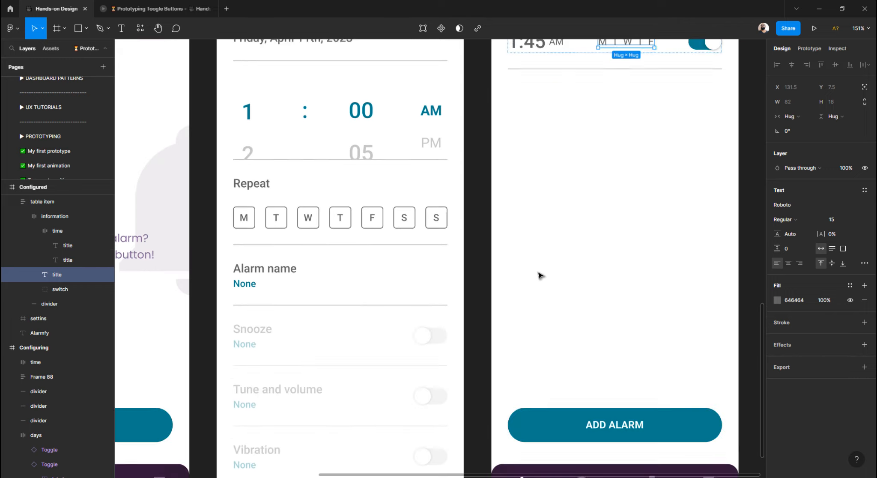
{"action": "left_click", "coordinate": [777, 300]}
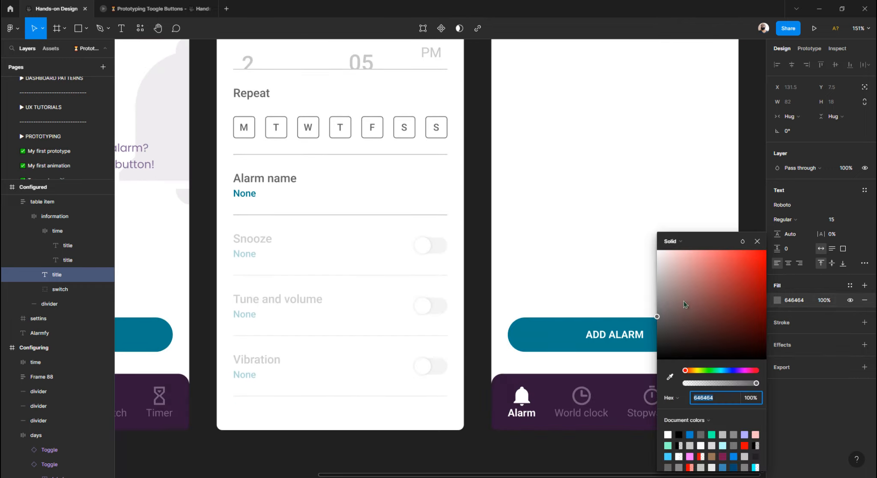
{"action": "left_click", "coordinate": [670, 376]}
{"action": "left_click", "coordinate": [559, 339]}
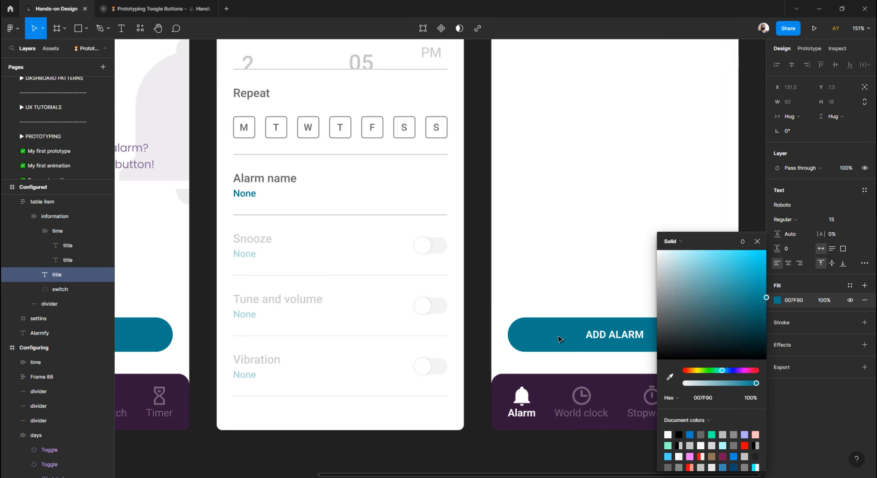
Step: Change the alarm time in the new Configured screen's table item to 3:45 PM, following the reference screen above
{"action": "left_click", "coordinate": [487, 270]}
{"action": "scroll", "coordinate": [488, 271], "scroll_direction": "down", "scroll_amount": 5}
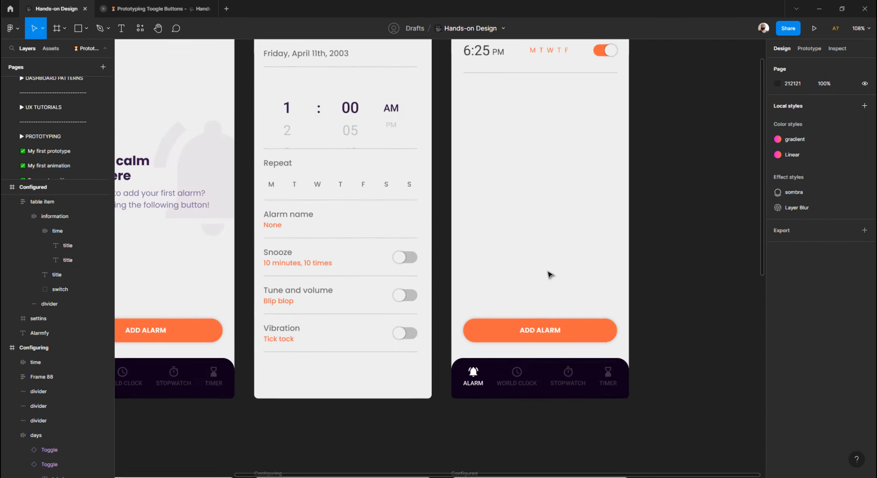
{"action": "scroll", "coordinate": [548, 275], "scroll_direction": "up", "scroll_amount": 4}
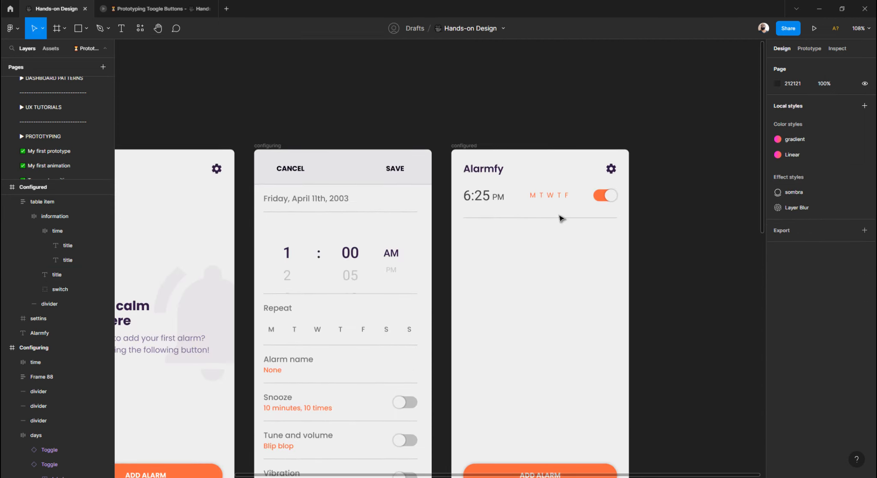
{"action": "scroll", "coordinate": [561, 218], "scroll_direction": "down", "scroll_amount": 8}
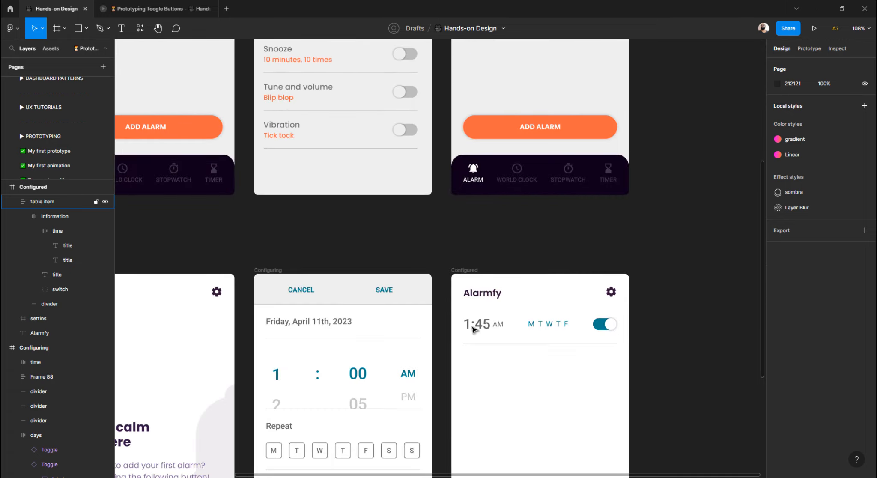
{"action": "scroll", "coordinate": [475, 324], "scroll_direction": "up", "scroll_amount": 5}
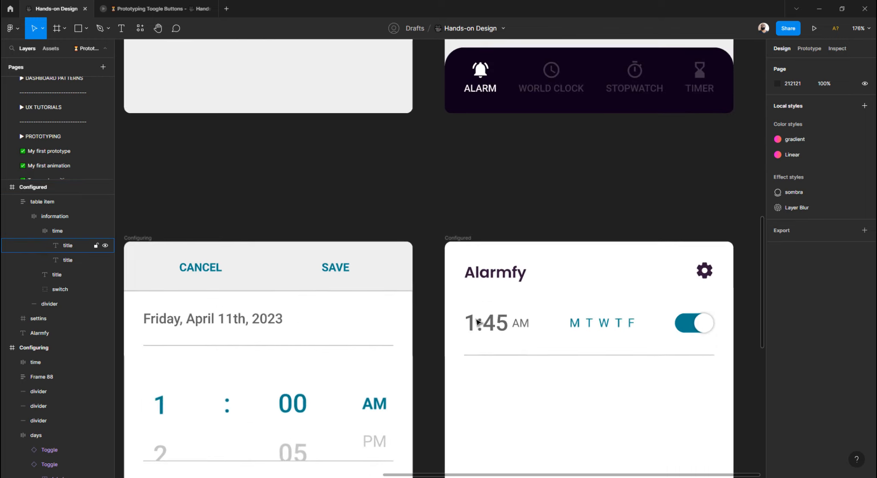
{"action": "left_click", "coordinate": [477, 322], "text": "ctrl"}
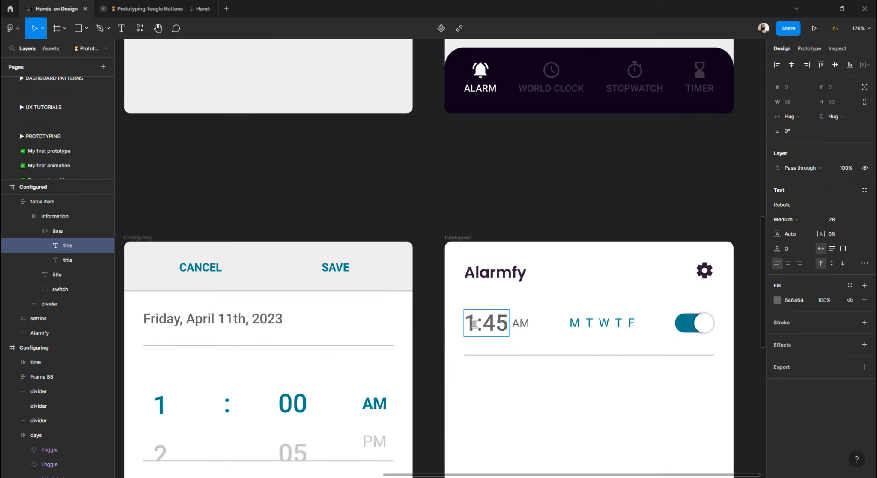
{"action": "left_click_drag", "start_coordinate": [477, 323], "coordinate": [454, 324]}
{"action": "type", "text": "3"}
{"action": "double_click", "coordinate": [517, 322]}
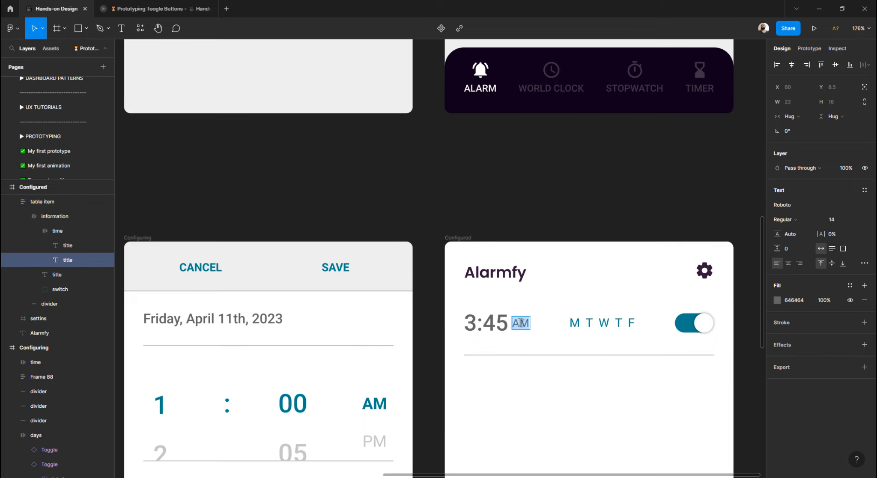
{"action": "type", "text": "PM"}
{"action": "key", "text": "Escape"}
{"action": "key", "text": "Escape"}
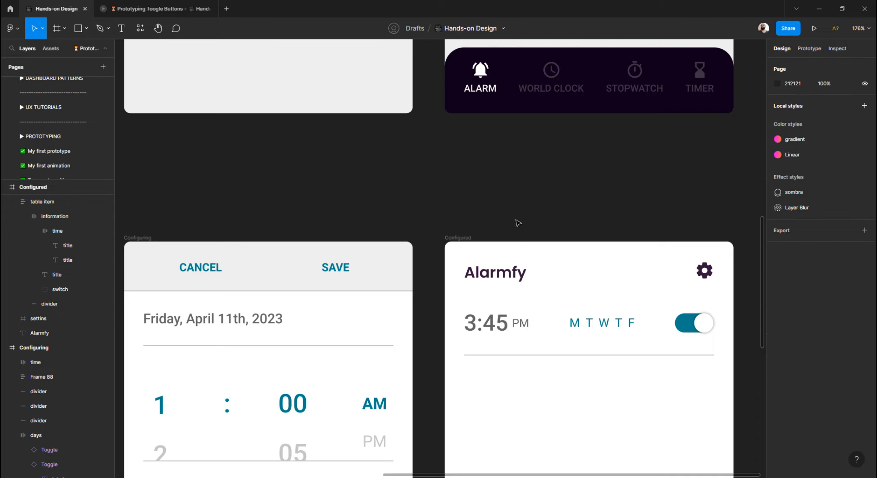
Step: Turn on outline view and locate the hidden toast message above the Configured screen's ADD ALARM button
{"action": "scroll", "coordinate": [491, 244], "scroll_direction": "down", "scroll_amount": 3}
{"action": "scroll", "coordinate": [490, 244], "scroll_direction": "down", "scroll_amount": 4}
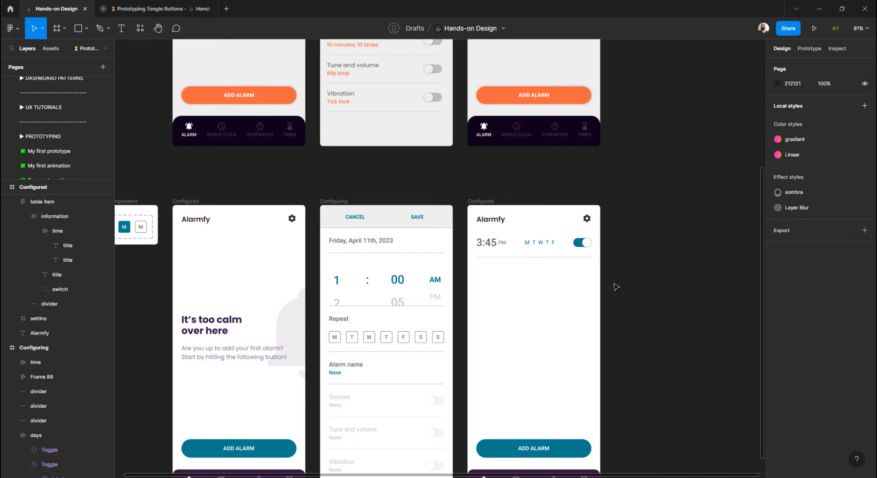
{"action": "scroll", "coordinate": [616, 287], "scroll_direction": "down", "scroll_amount": 3}
{"action": "scroll", "coordinate": [615, 282], "scroll_direction": "down", "scroll_amount": 1}
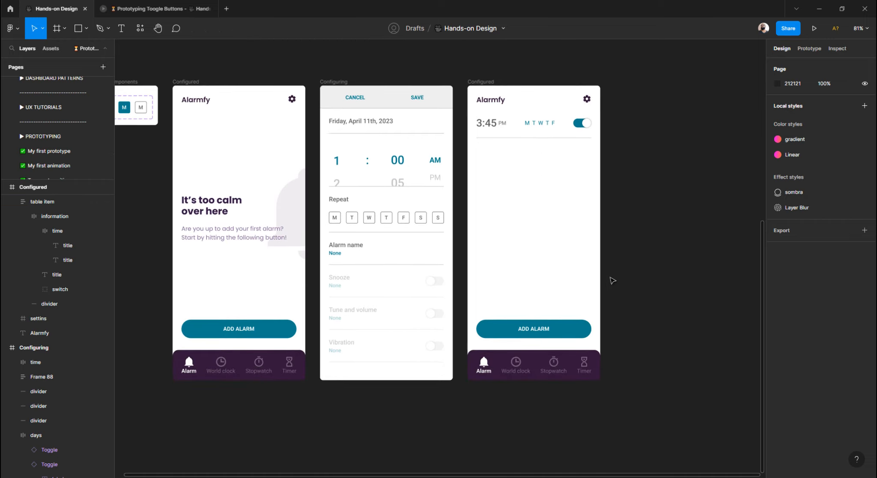
{"action": "scroll", "coordinate": [346, 222], "scroll_direction": "up", "scroll_amount": 3}
{"action": "scroll", "coordinate": [345, 221], "scroll_direction": "down", "scroll_amount": 5}
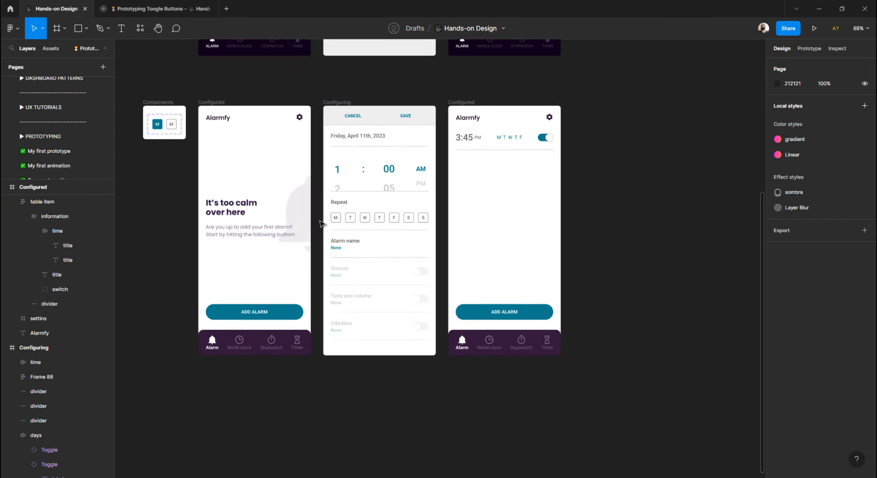
{"action": "scroll", "coordinate": [356, 221], "scroll_direction": "up", "scroll_amount": 1}
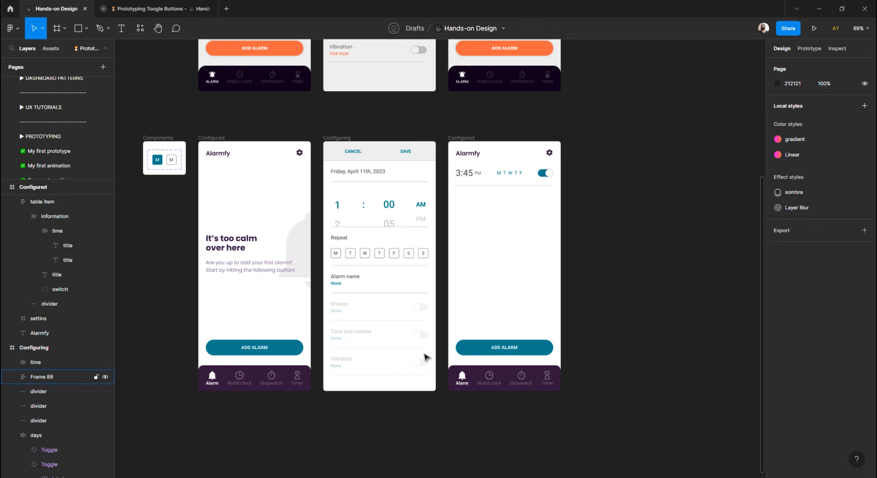
{"action": "key", "text": "ctrl+y"}
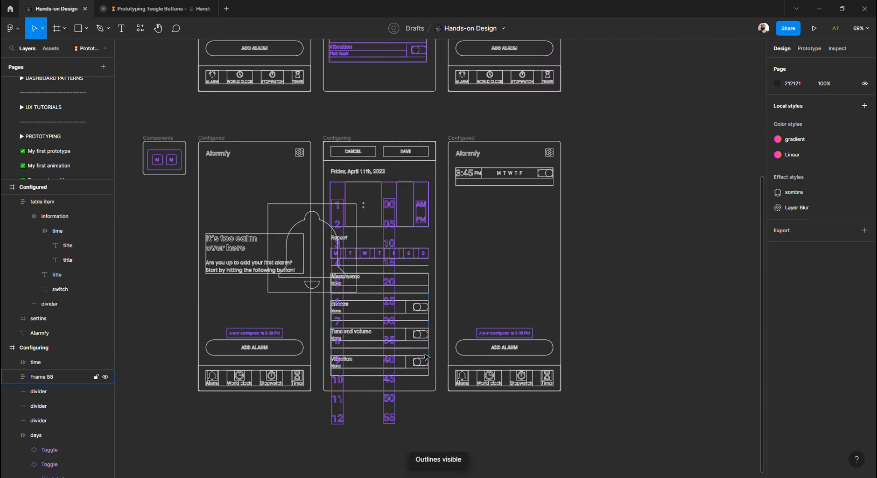
{"action": "scroll", "coordinate": [501, 336], "scroll_direction": "up", "scroll_amount": 5}
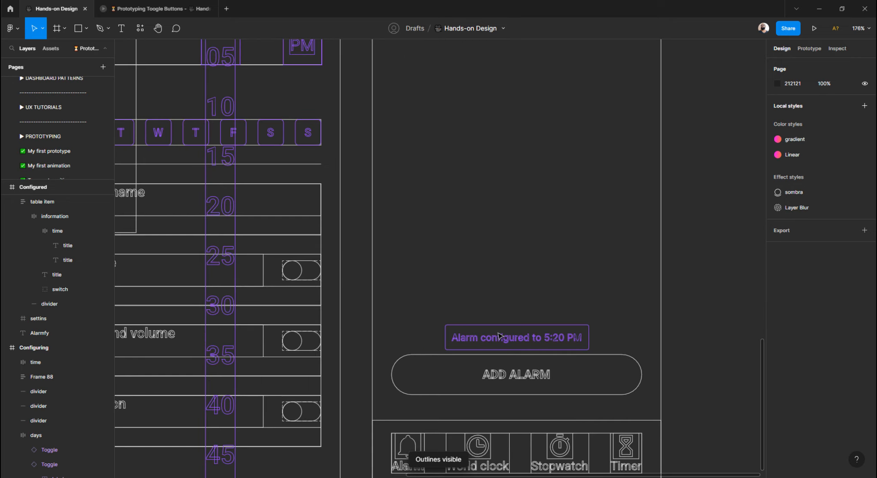
{"action": "scroll", "coordinate": [501, 335], "scroll_direction": "down", "scroll_amount": 3}
{"action": "scroll", "coordinate": [522, 337], "scroll_direction": "up", "scroll_amount": 1}
{"action": "scroll", "coordinate": [508, 345], "scroll_direction": "right", "scroll_amount": 1}
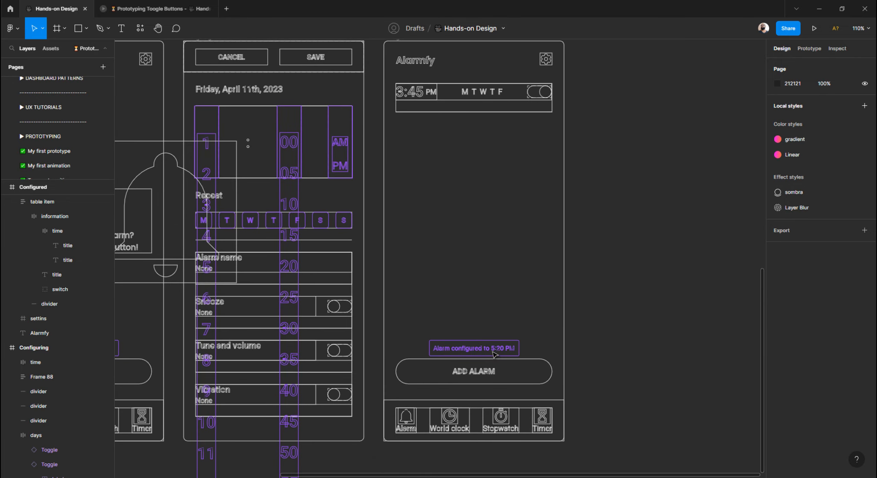
{"action": "scroll", "coordinate": [496, 356], "scroll_direction": "up", "scroll_amount": 1}
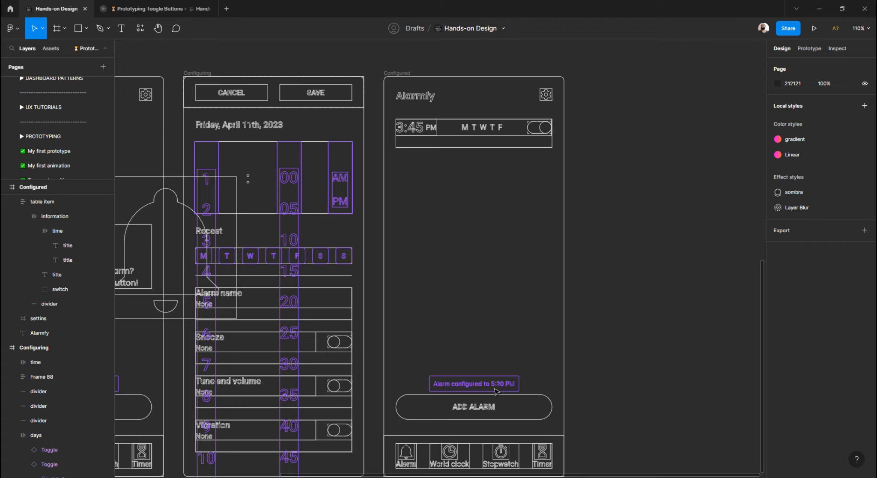
Step: Edit the Configured screen's toast text to read "Alarm configured to 3:45 PM" and turn outline view off
{"action": "scroll", "coordinate": [496, 391], "scroll_direction": "up", "scroll_amount": 5, "text": "ctrl"}
{"action": "left_click", "coordinate": [493, 384]}
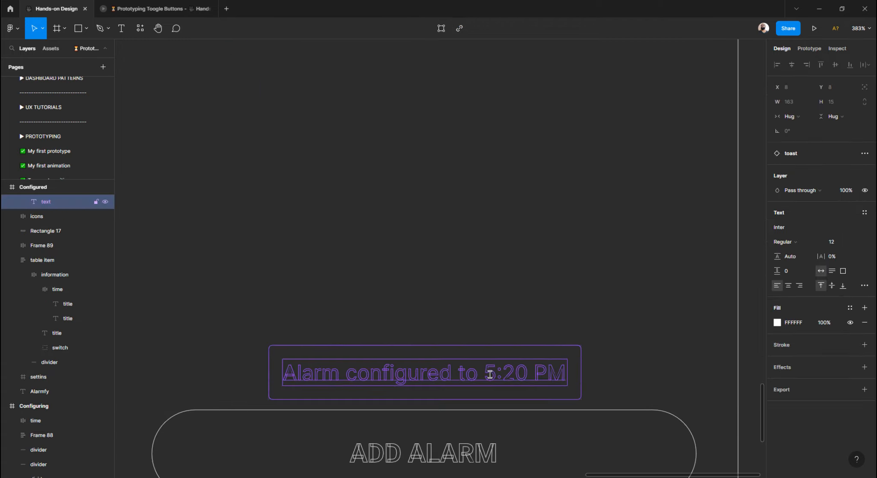
{"action": "double_click", "coordinate": [490, 375]}
{"action": "double_click", "coordinate": [486, 373]}
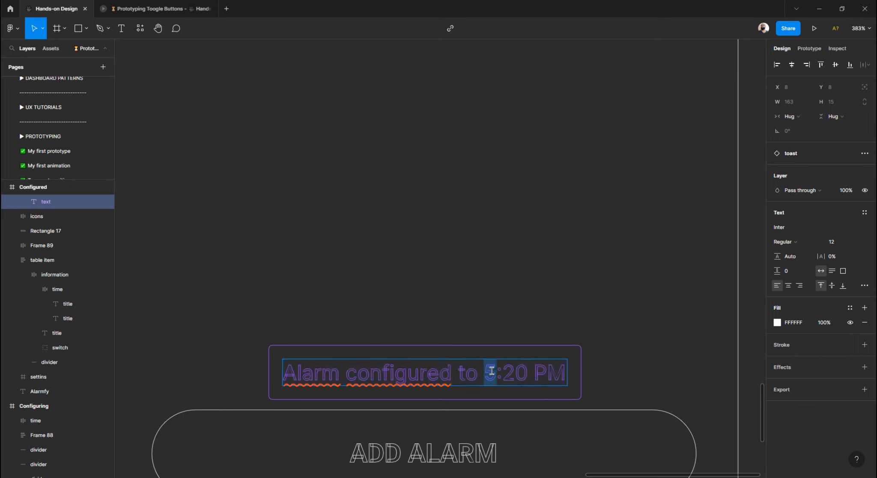
{"action": "type", "text": "3"}
{"action": "left_click_drag", "start_coordinate": [503, 371], "coordinate": [523, 372]}
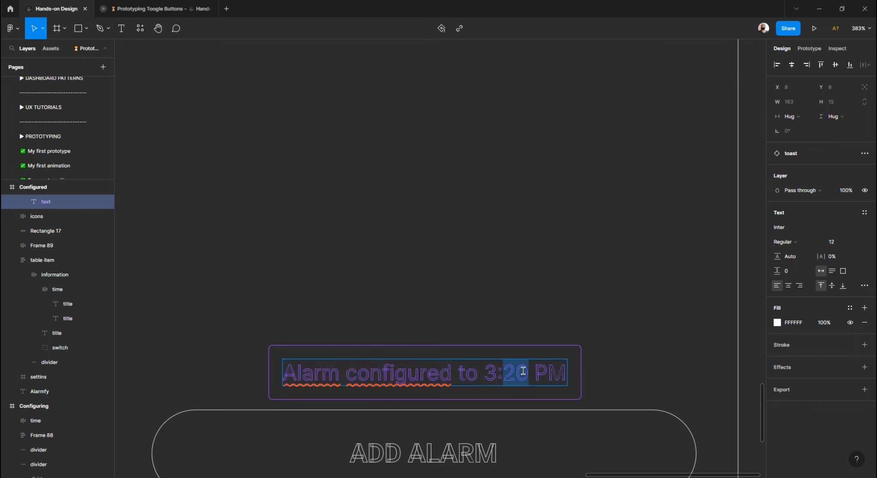
{"action": "type", "text": "45"}
{"action": "key", "text": "Escape"}
{"action": "left_click", "coordinate": [442, 321]}
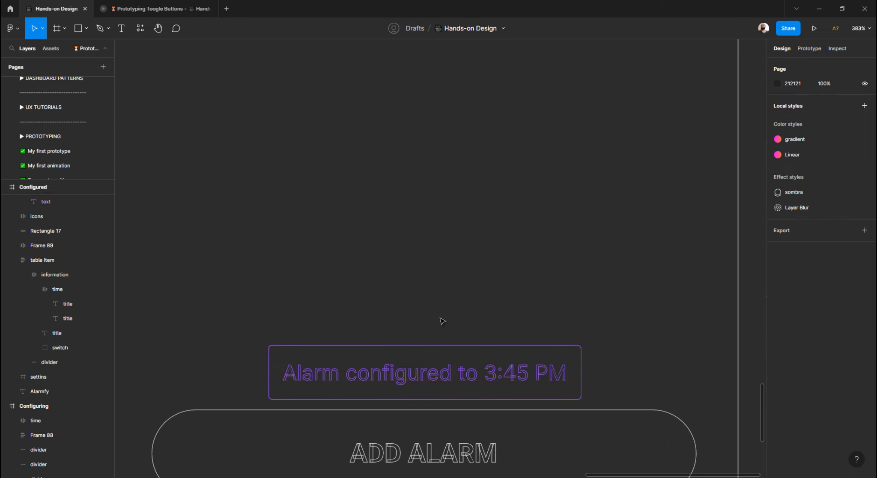
{"action": "scroll", "coordinate": [443, 321], "scroll_direction": "down", "scroll_amount": 10}
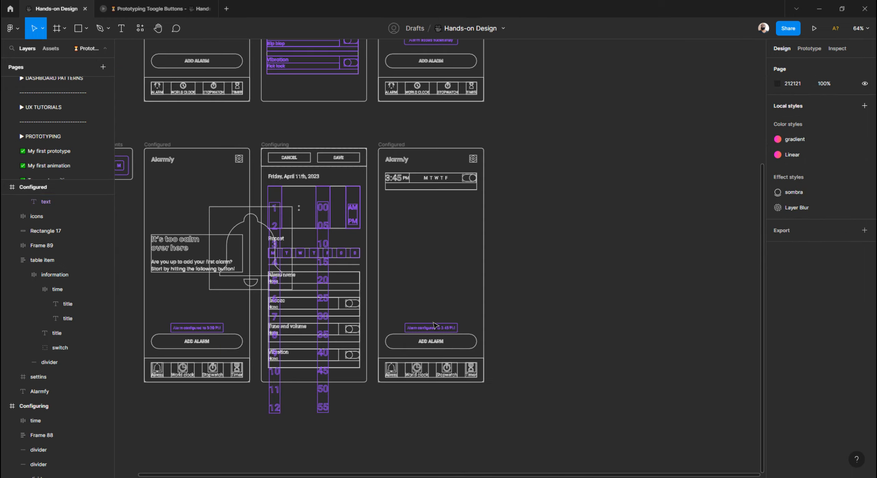
{"action": "key", "text": "ctrl+y"}
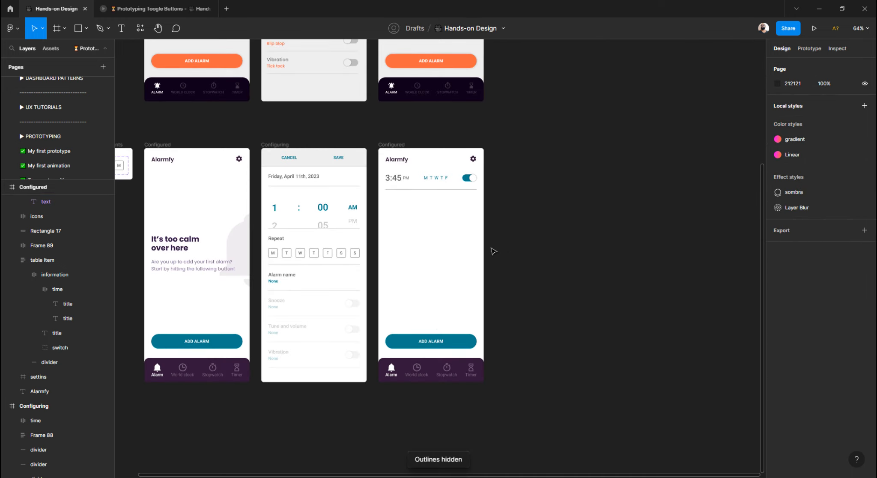
Step: Link the first screen's ADD ALARM button to the Configuring screen with an on-click Navigate to interaction and Instant animation
{"action": "scroll", "coordinate": [493, 251], "scroll_direction": "down", "scroll_amount": 2}
{"action": "scroll", "coordinate": [502, 251], "scroll_direction": "left", "scroll_amount": 3}
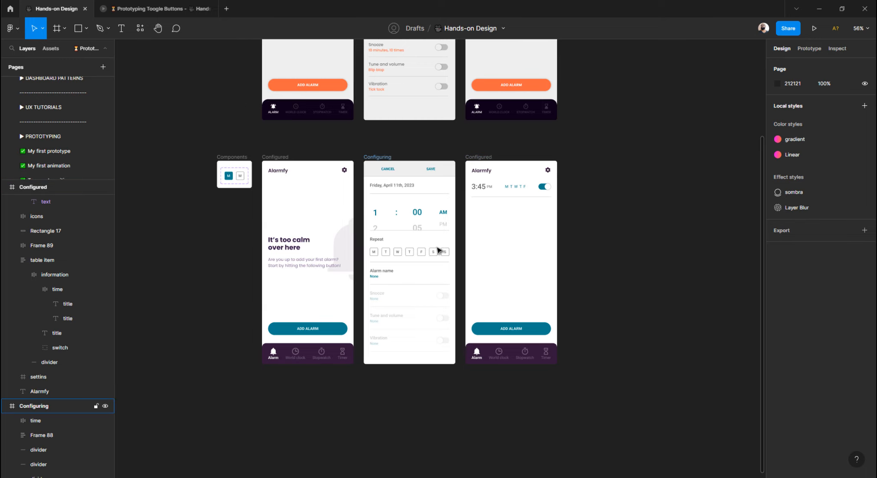
{"action": "scroll", "coordinate": [240, 146], "scroll_direction": "up", "scroll_amount": 3}
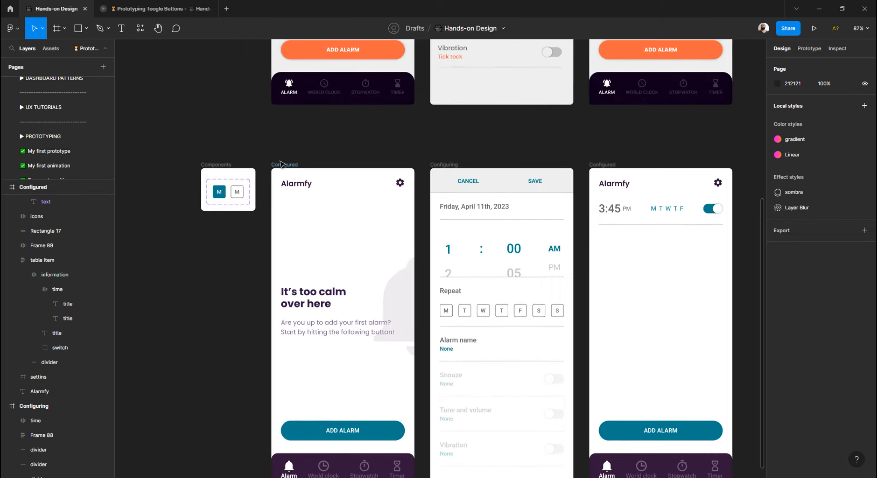
{"action": "scroll", "coordinate": [281, 164], "scroll_direction": "down", "scroll_amount": 1}
{"action": "left_click", "coordinate": [280, 129]}
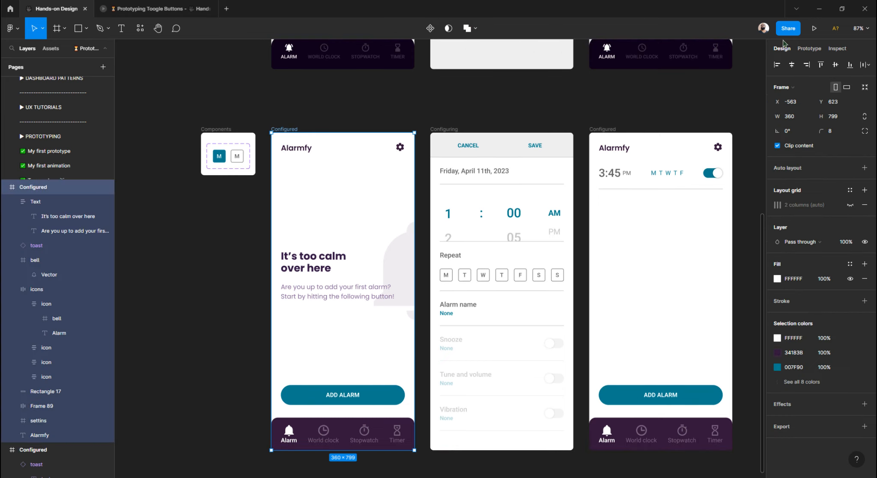
{"action": "left_click", "coordinate": [809, 49]}
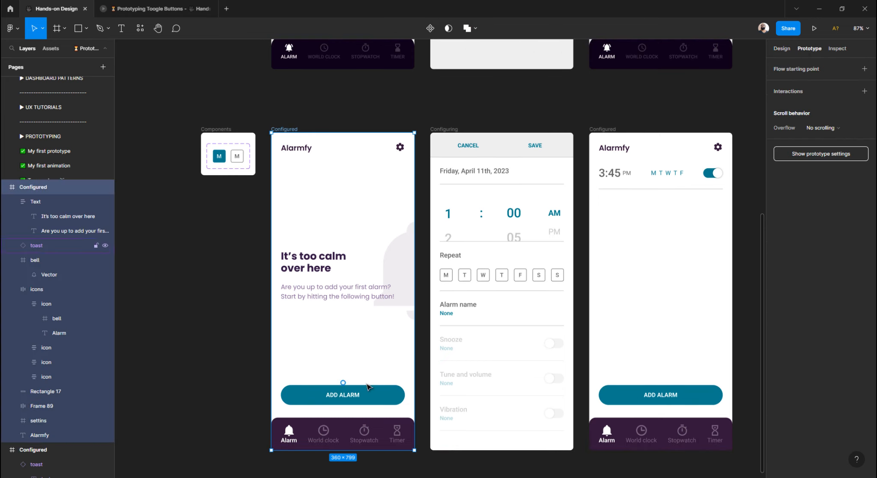
{"action": "left_click", "coordinate": [376, 398]}
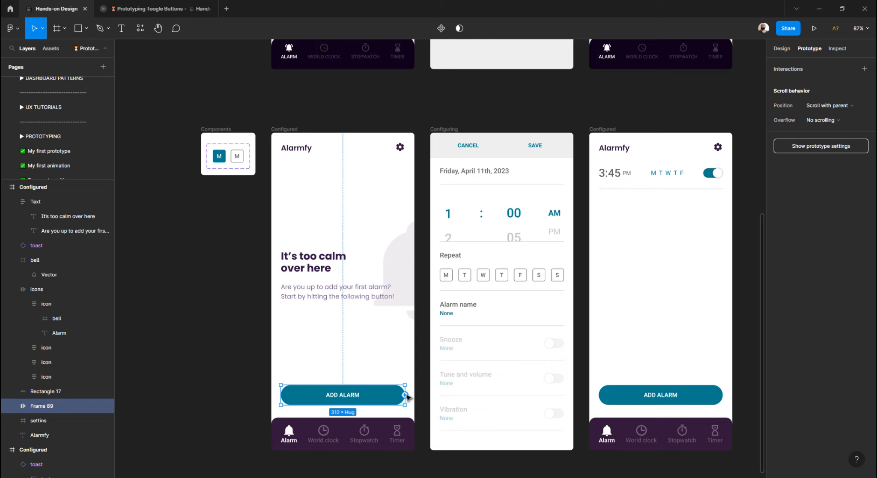
{"action": "left_click_drag", "start_coordinate": [405, 394], "coordinate": [496, 271]}
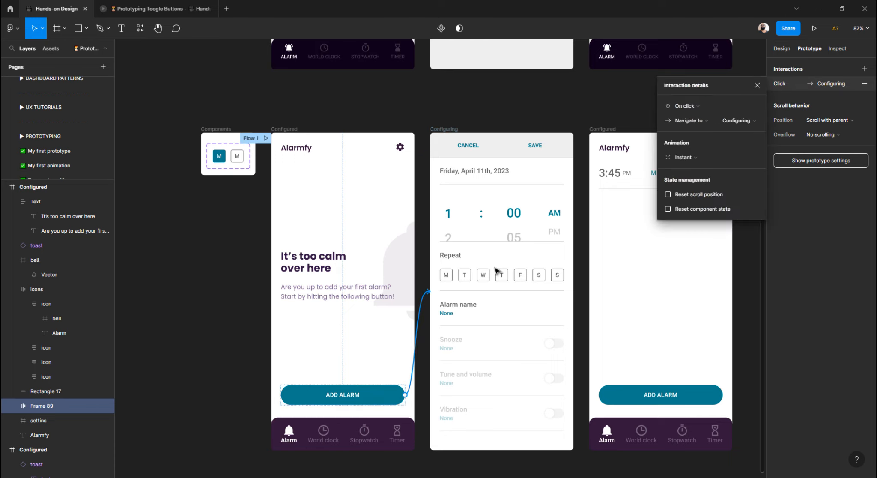
Step: Link the Configuring screen's CANCEL button back to the empty first Configured screen with an on-click Navigate to interaction
{"action": "scroll", "coordinate": [441, 166], "scroll_direction": "right", "scroll_amount": 1}
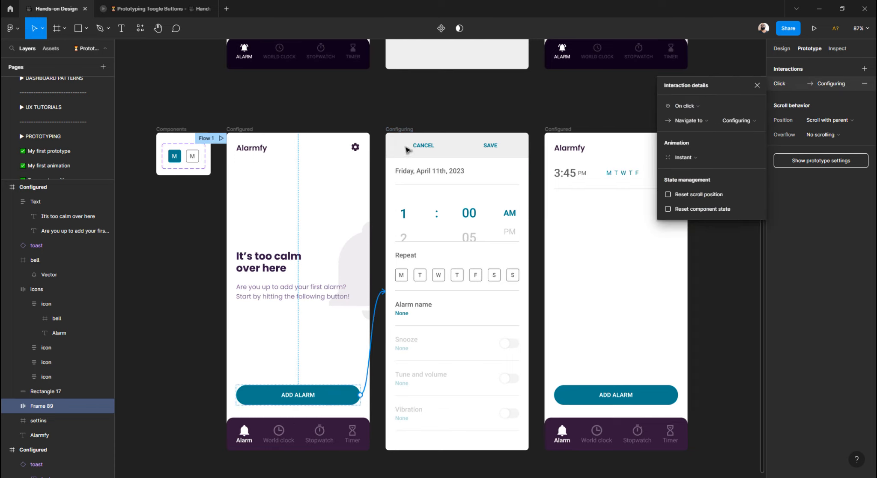
{"action": "left_click", "coordinate": [422, 147]}
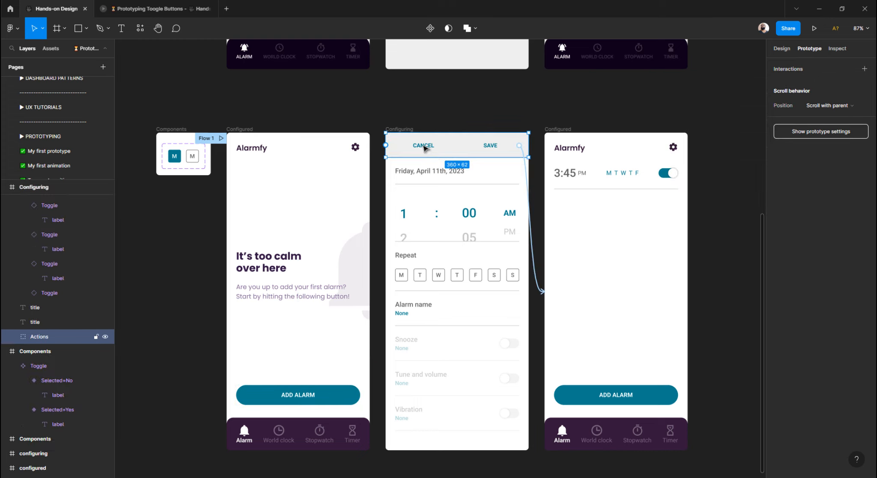
{"action": "double_click", "coordinate": [424, 147]}
{"action": "left_click_drag", "start_coordinate": [453, 145], "coordinate": [281, 216]}
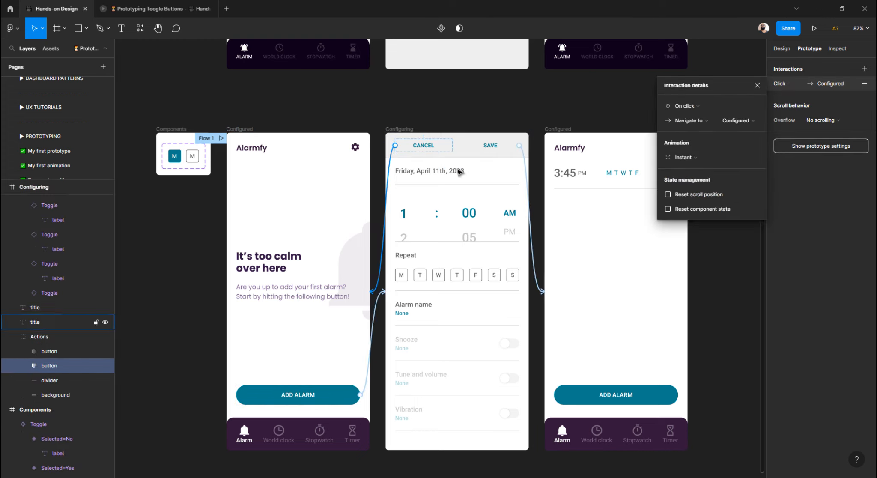
{"action": "scroll", "coordinate": [495, 165], "scroll_direction": "right", "scroll_amount": 2}
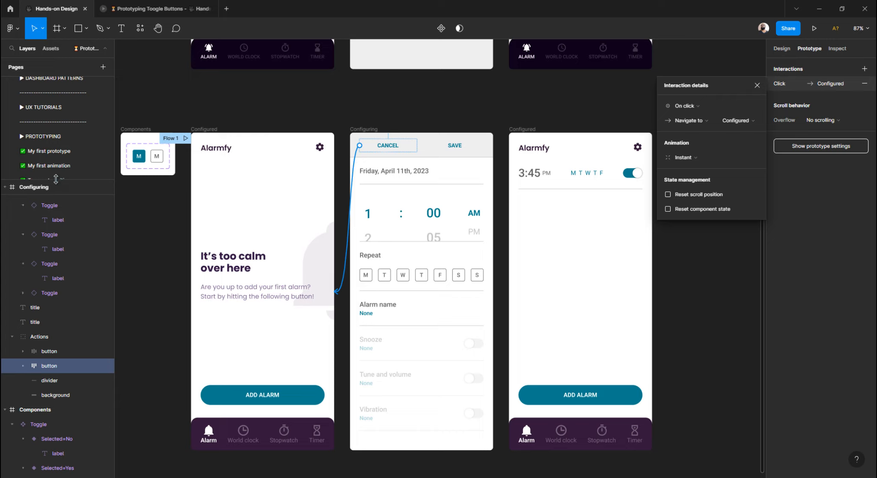
Step: Enlarge the pages list and correct the current page's name to "Prototyping Toggle Buttons"
{"action": "left_click_drag", "start_coordinate": [56, 180], "coordinate": [55, 258]}
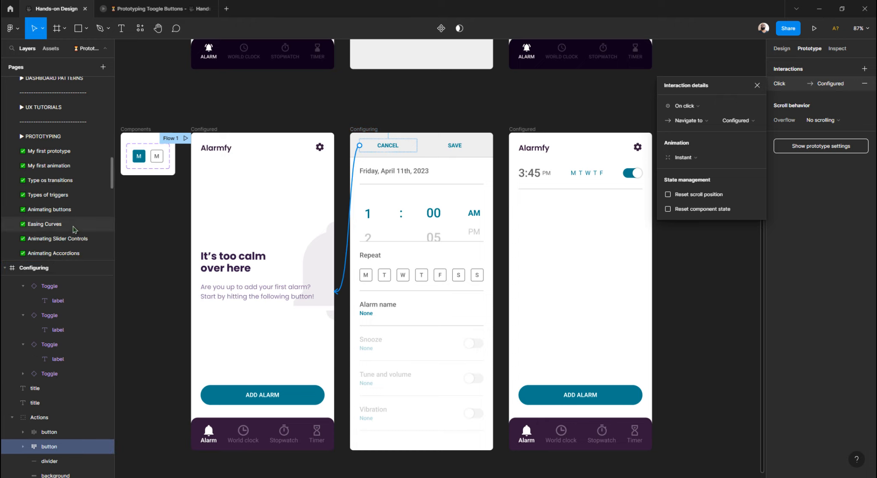
{"action": "scroll", "coordinate": [51, 206], "scroll_direction": "down", "scroll_amount": 5}
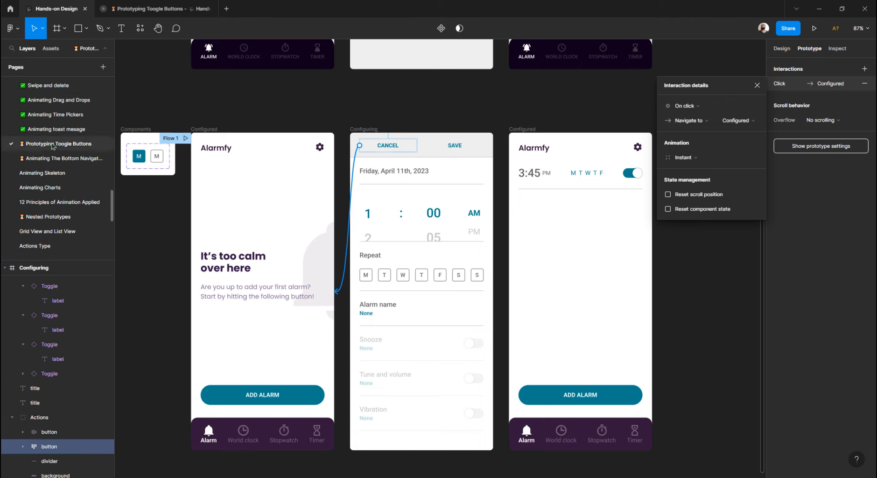
{"action": "double_click", "coordinate": [51, 145]}
{"action": "left_click", "coordinate": [33, 147]}
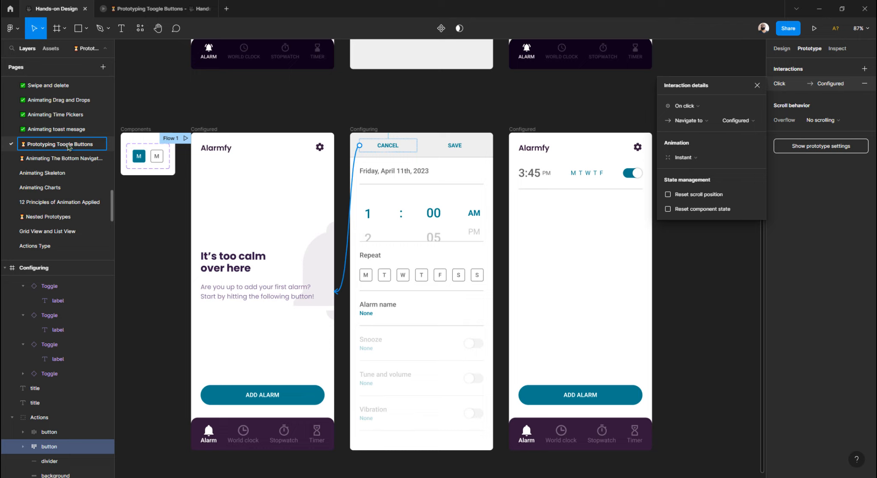
{"action": "key", "text": "BackSpace"}
Step: Copy the page name and rename the first Configured screen's flow starting point to "Prototyping Toggle Buttons"
{"action": "key", "text": "ctrl+a"}
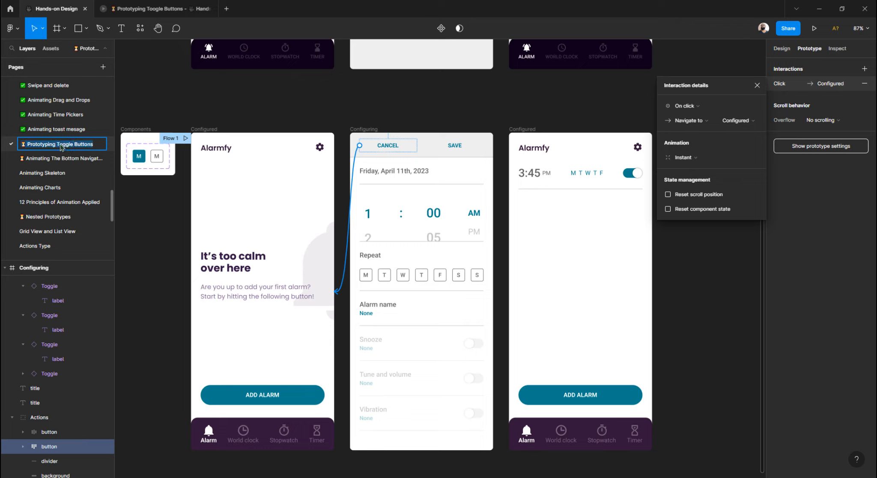
{"action": "left_click", "coordinate": [31, 147]}
{"action": "left_click_drag", "start_coordinate": [30, 148], "coordinate": [102, 149]}
{"action": "key", "text": "ctrl+c"}
{"action": "left_click", "coordinate": [170, 138]}
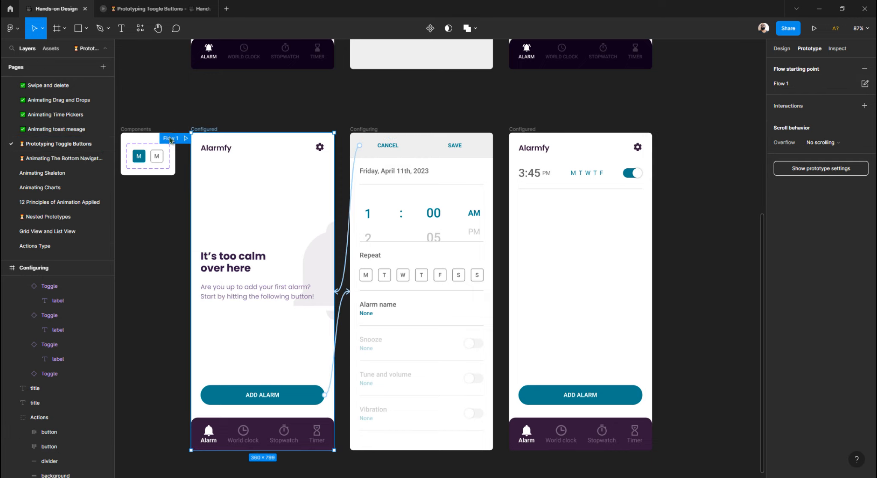
{"action": "key", "text": "ctrl+v"}
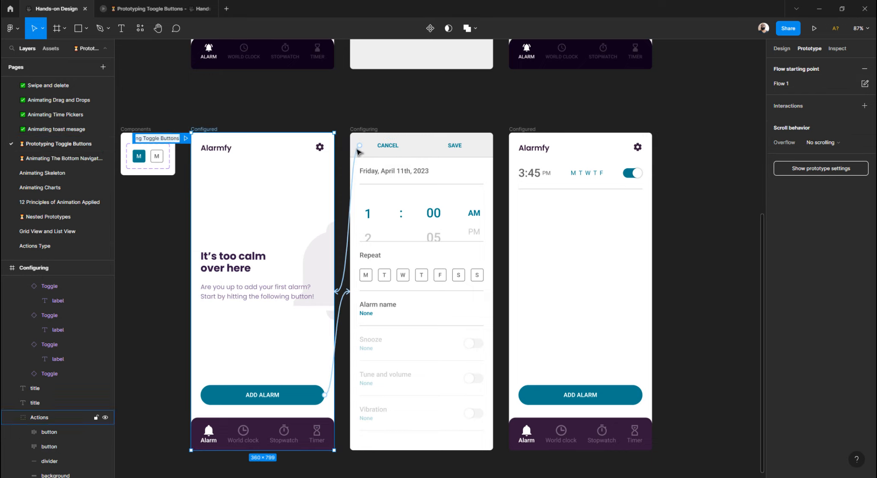
{"action": "key", "text": "Return"}
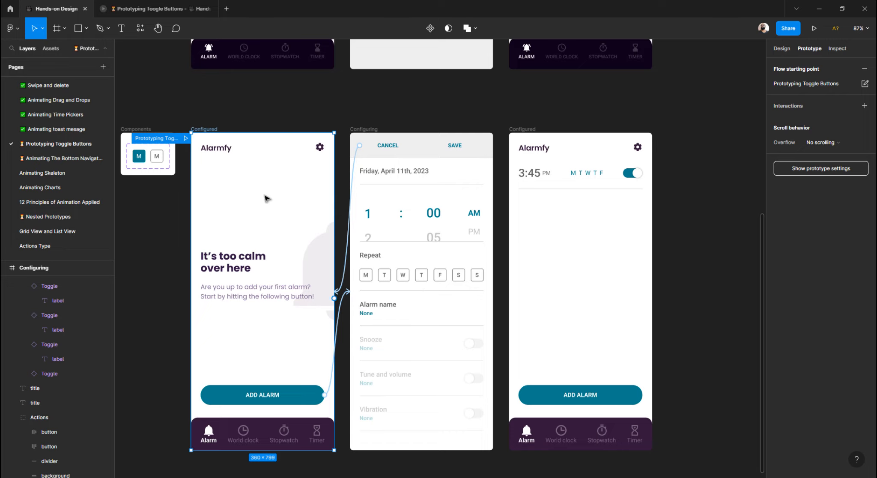
Step: Preview the Prototyping Toggle Buttons flow, check its display options, and return to the design file
{"action": "left_click", "coordinate": [186, 138]}
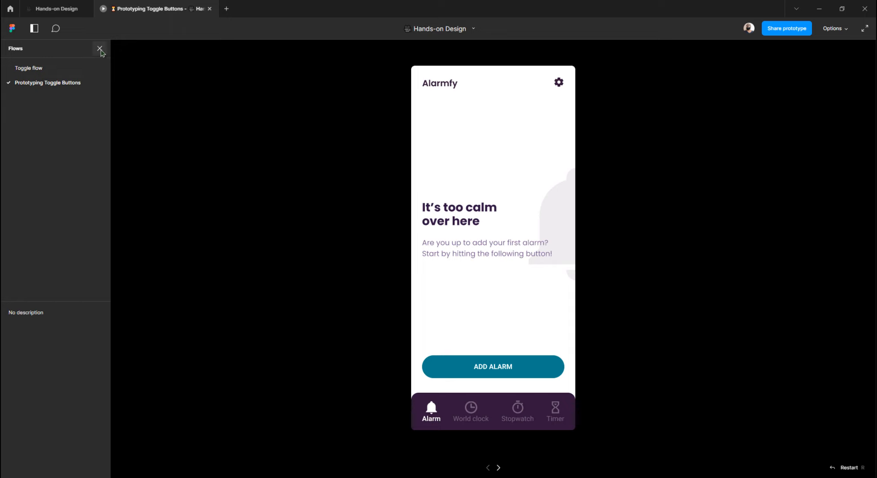
{"action": "left_click", "coordinate": [843, 30]}
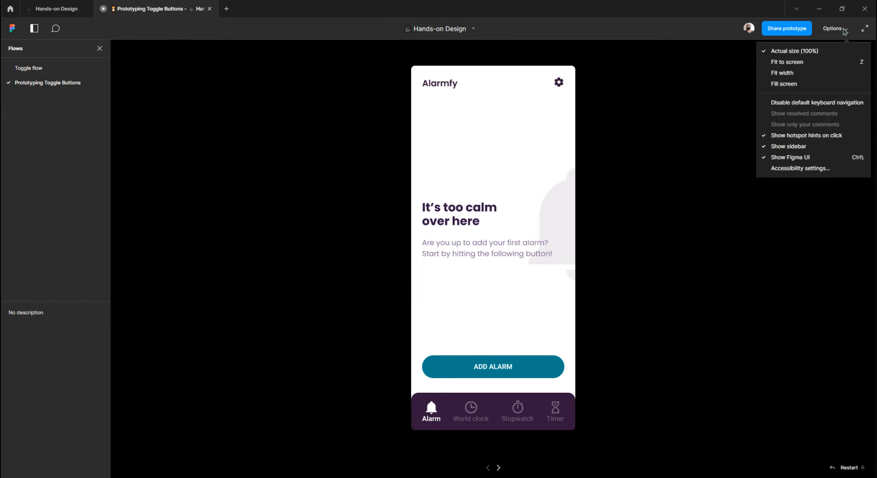
{"action": "left_click", "coordinate": [721, 212]}
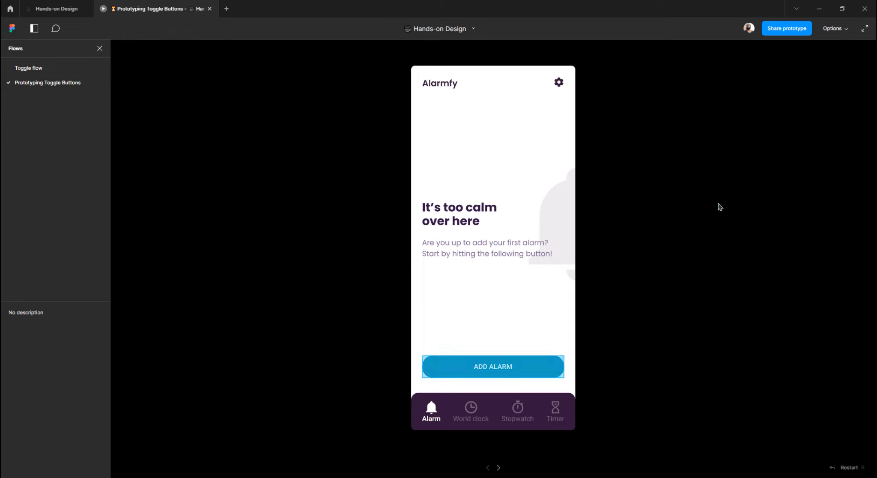
{"action": "left_click", "coordinate": [67, 13]}
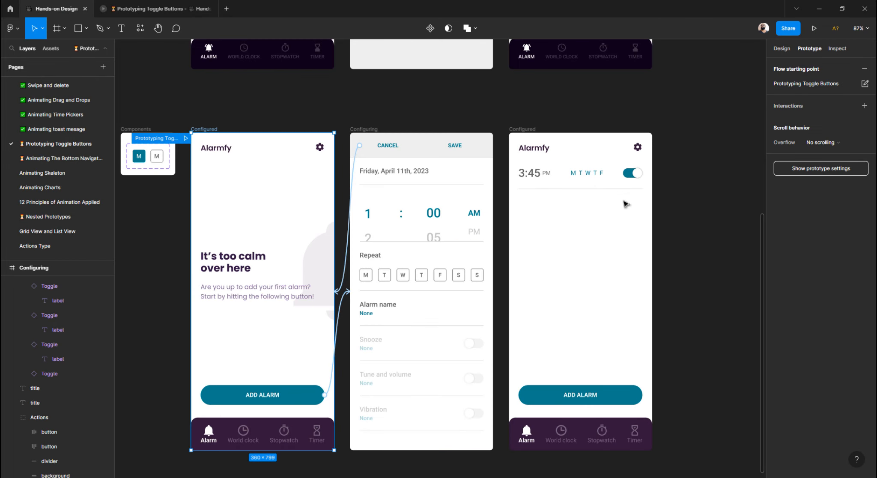
Step: Set the prototype device to Android Large with the Grey model
{"action": "left_click", "coordinate": [746, 173]}
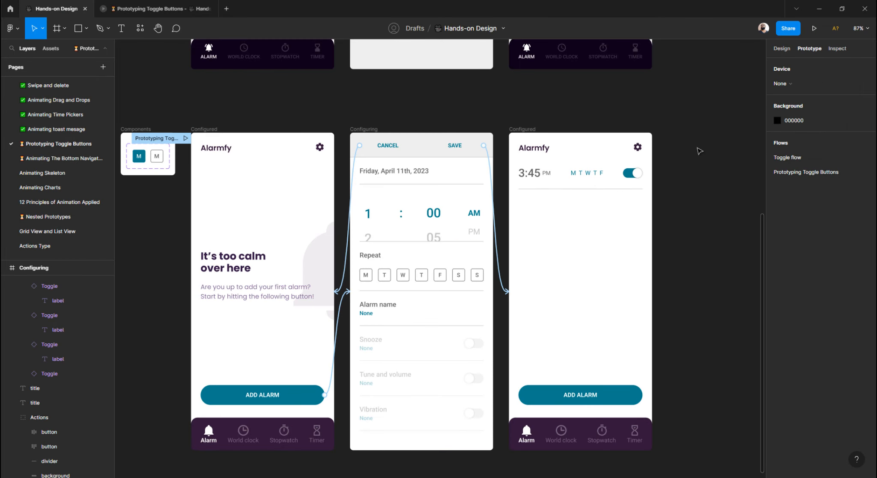
{"action": "left_click", "coordinate": [785, 86]}
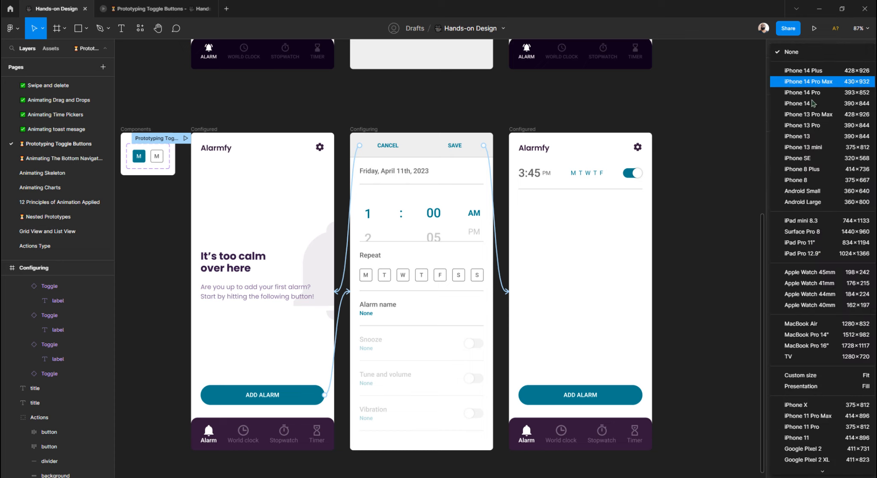
{"action": "left_click", "coordinate": [803, 204]}
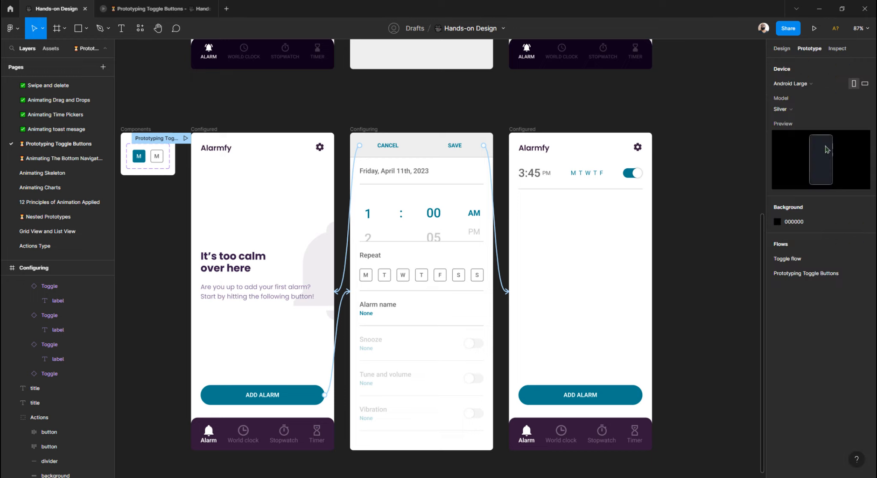
{"action": "left_click", "coordinate": [794, 111]}
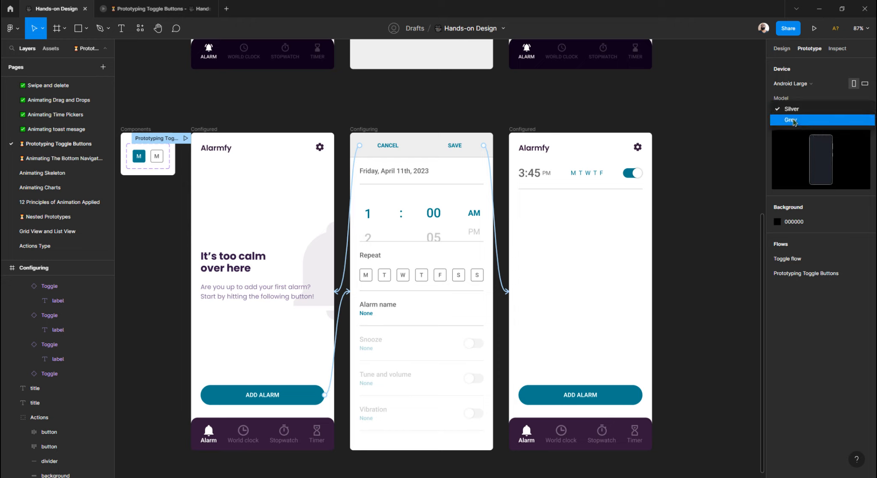
{"action": "left_click", "coordinate": [794, 121]}
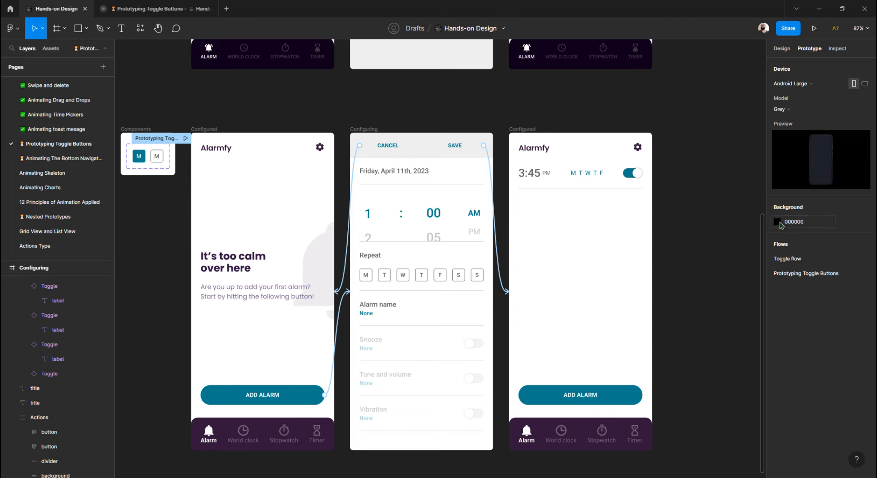
Step: Change the prototype's background colour to light grey C3C3C3
{"action": "left_click", "coordinate": [777, 222]}
{"action": "left_click_drag", "start_coordinate": [718, 256], "coordinate": [656, 265]}
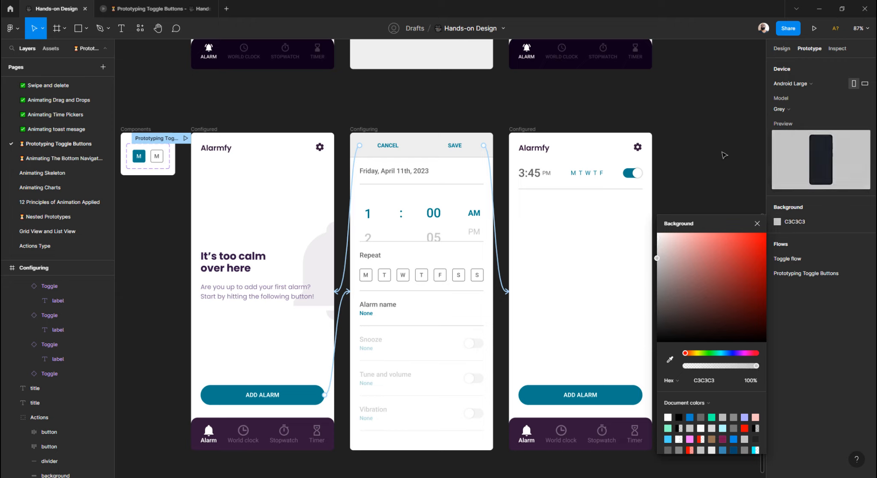
{"action": "left_click", "coordinate": [757, 224]}
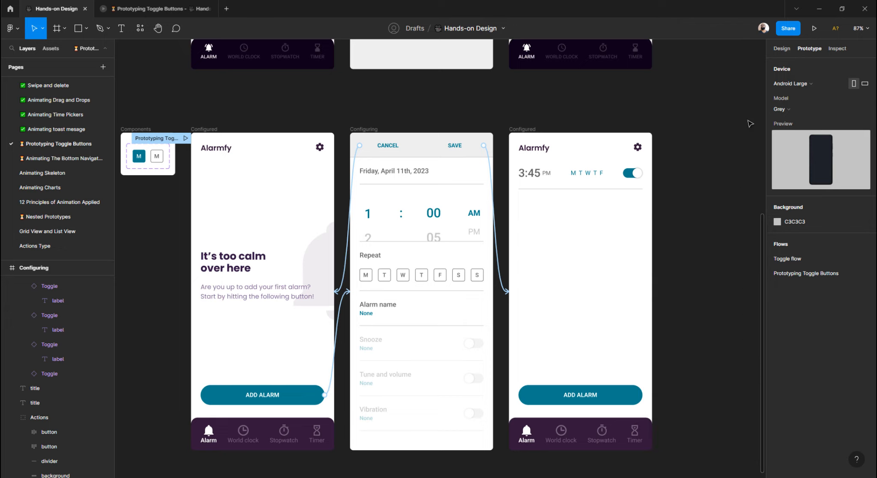
Step: Try the device in landscape orientation, check it in the prototype preview, and switch back to portrait
{"action": "left_click", "coordinate": [867, 83]}
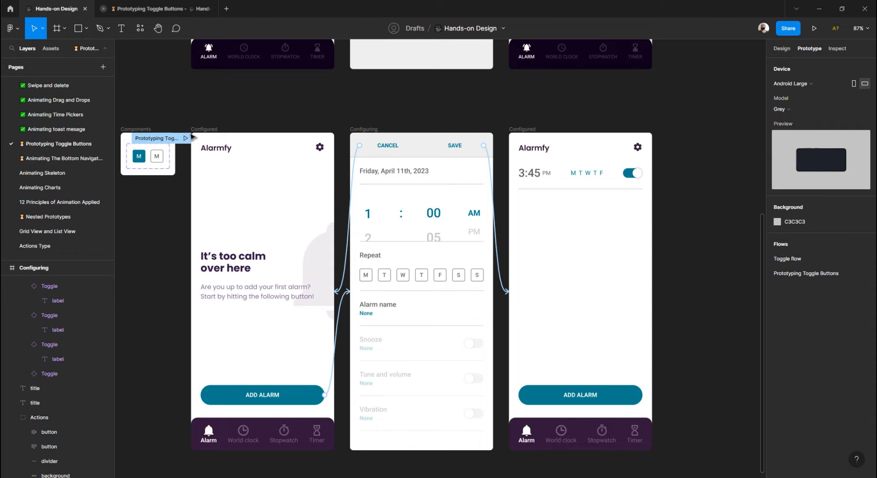
{"action": "left_click", "coordinate": [164, 9]}
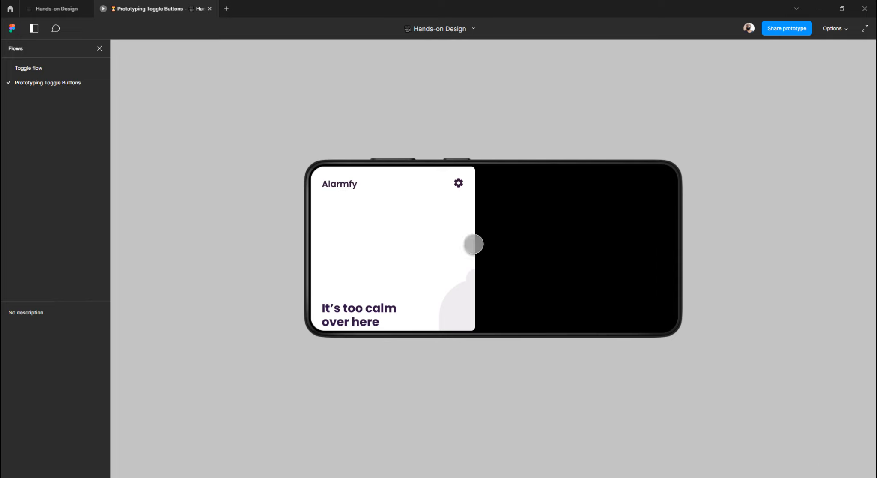
{"action": "left_click", "coordinate": [63, 10]}
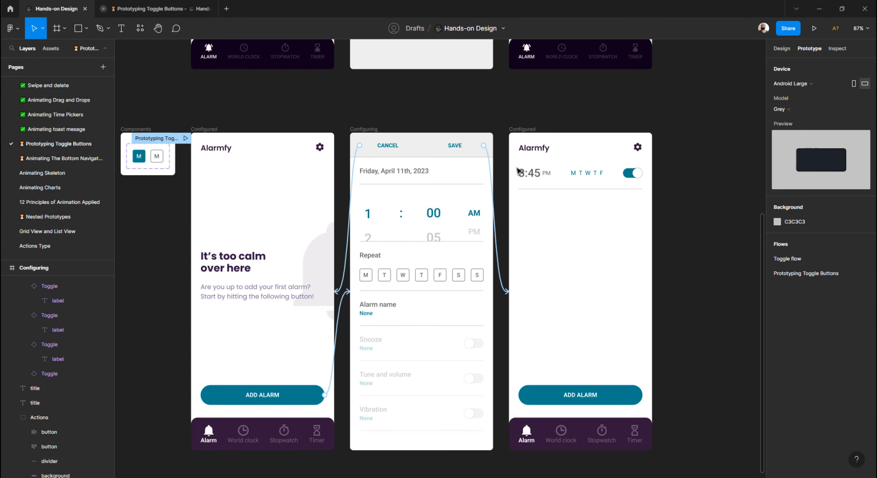
{"action": "left_click", "coordinate": [853, 84]}
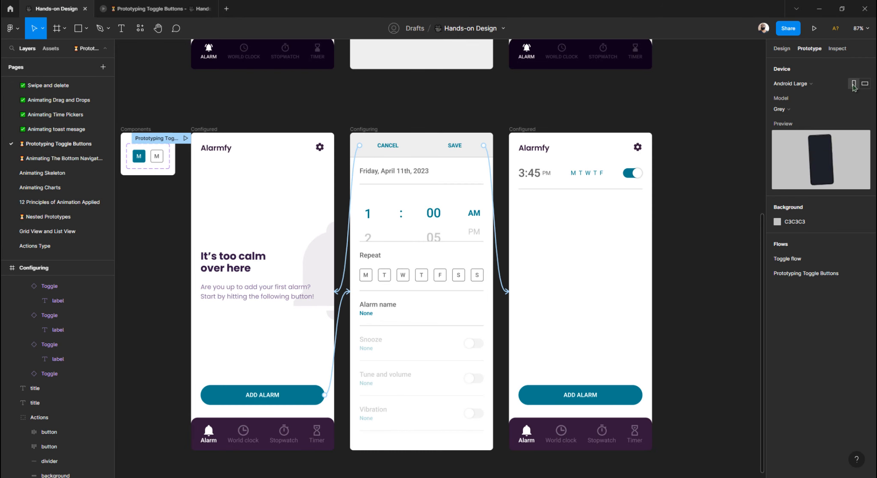
Step: Preview the prototype in the portrait Android frame and test the ADD ALARM button's transition
{"action": "left_click", "coordinate": [139, 10]}
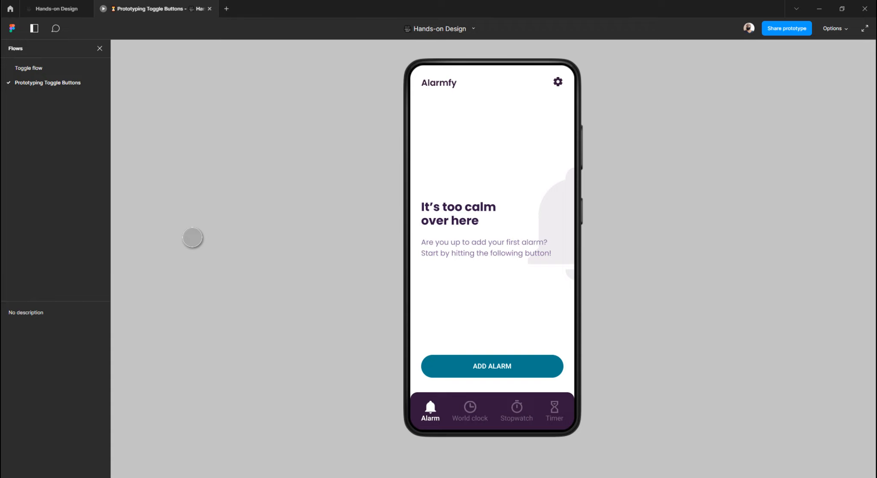
{"action": "left_click", "coordinate": [56, 8]}
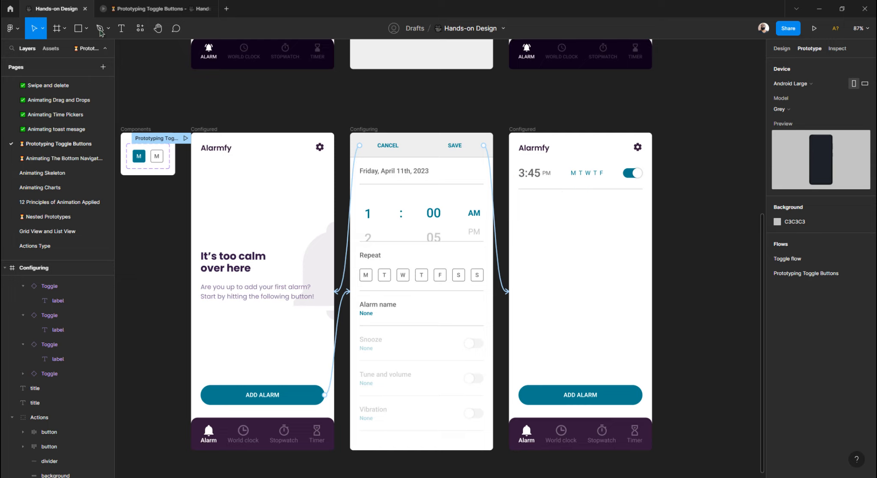
{"action": "left_click", "coordinate": [123, 11]}
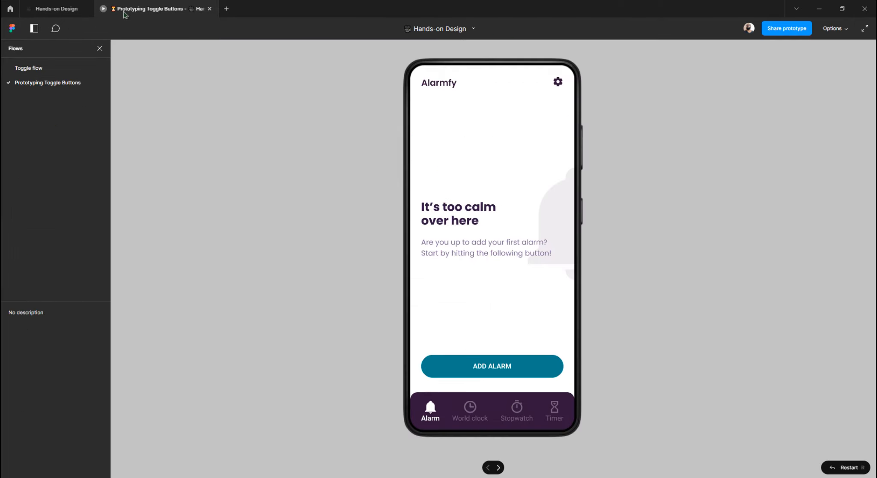
{"action": "left_click", "coordinate": [462, 367]}
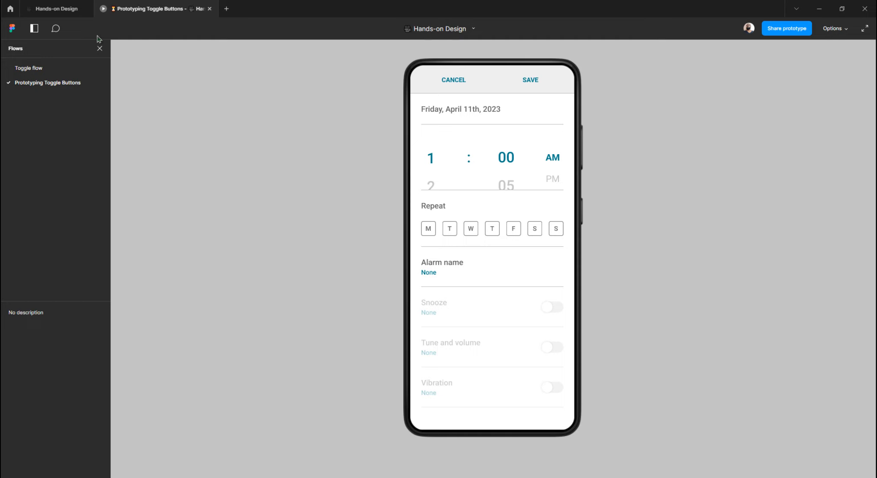
{"action": "left_click", "coordinate": [57, 9]}
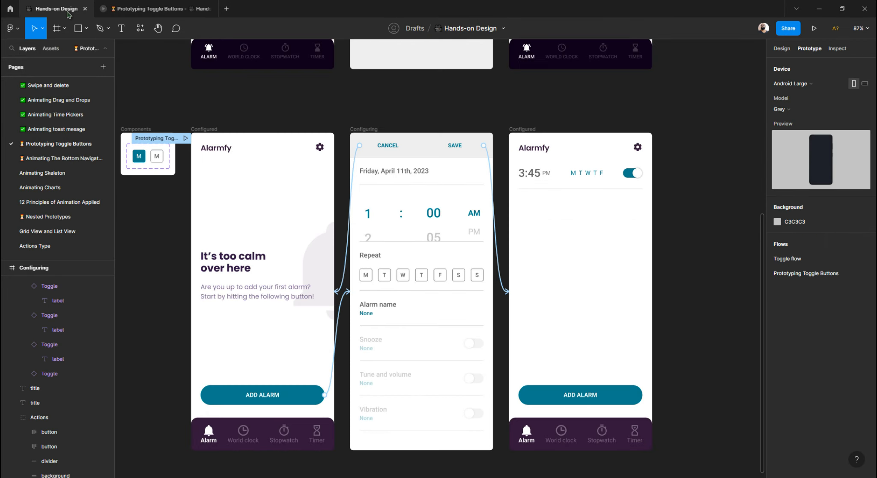
Step: Set the animation of the ADD ALARM button's link to the Configuring screen to Smart animate
{"action": "left_click", "coordinate": [344, 298]}
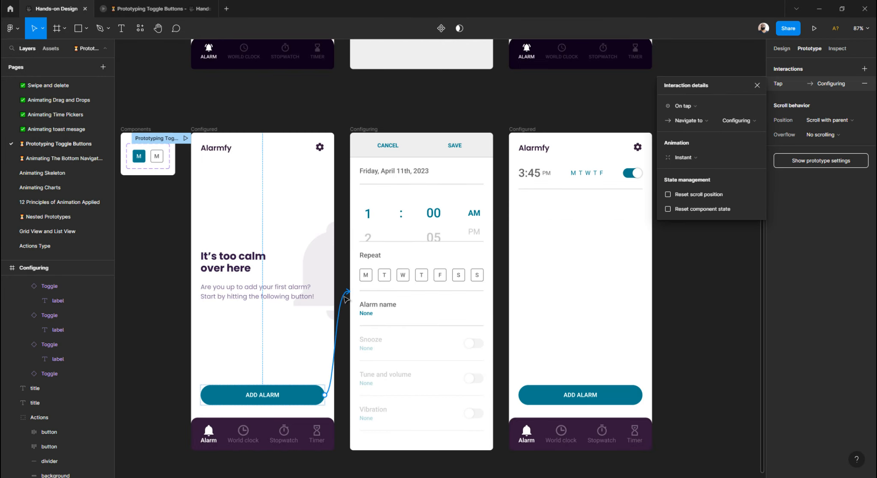
{"action": "left_click", "coordinate": [684, 158]}
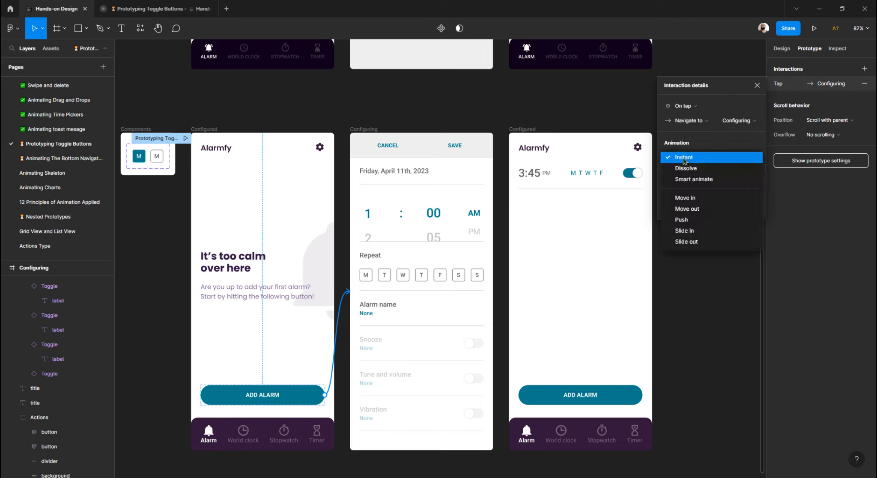
{"action": "left_click", "coordinate": [703, 199]}
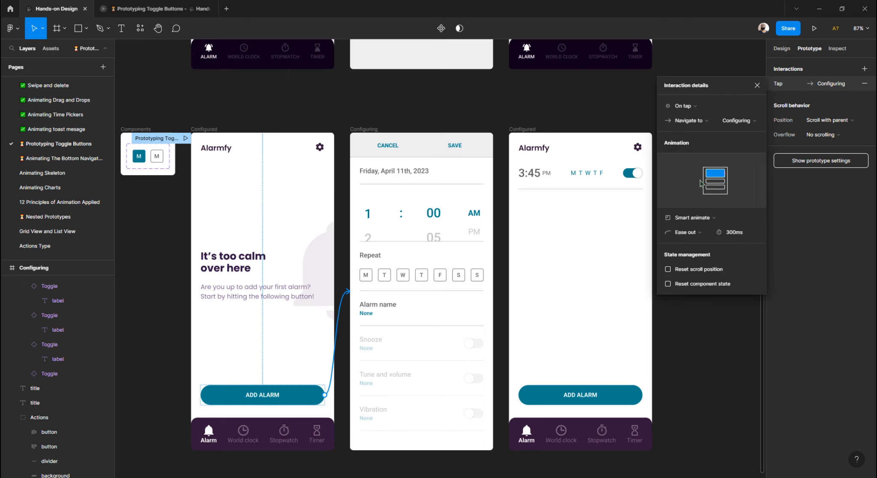
Step: Set the animation of the CANCEL button's link to the first Configured screen to Smart animate
{"action": "left_click", "coordinate": [371, 130]}
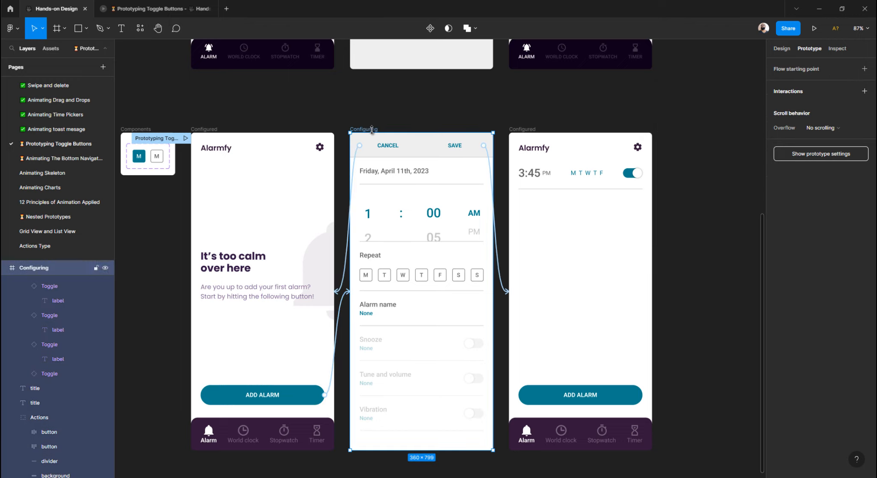
{"action": "left_click", "coordinate": [347, 281]}
{"action": "left_click", "coordinate": [694, 157]}
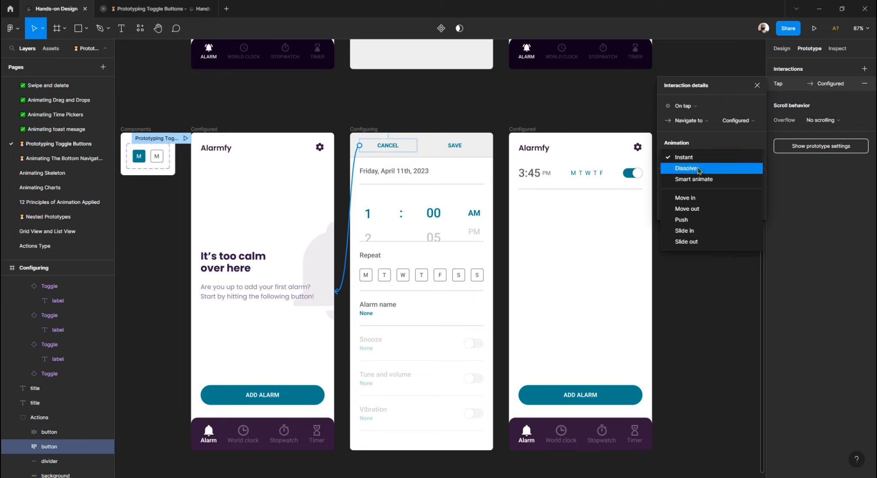
{"action": "left_click", "coordinate": [696, 180]}
Step: Check the animation settings of the SAVE button's link and select the 3:45 PM Configured screen
{"action": "left_click", "coordinate": [363, 129]}
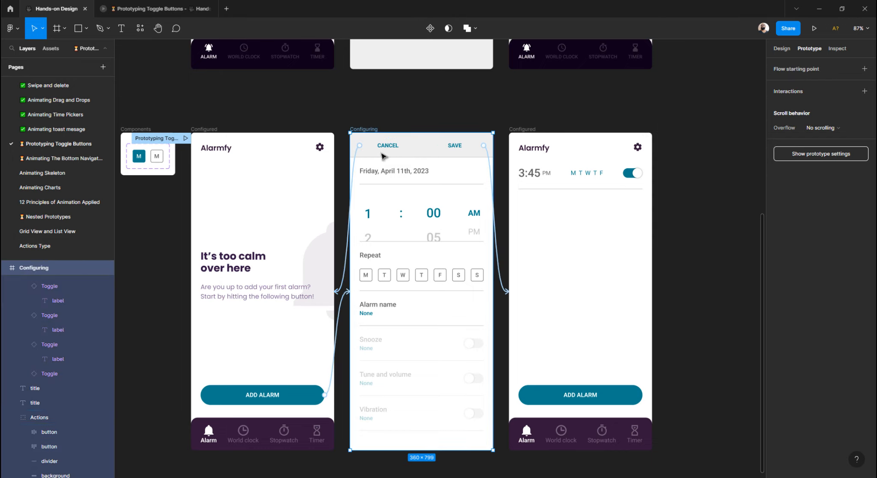
{"action": "left_click", "coordinate": [503, 273]}
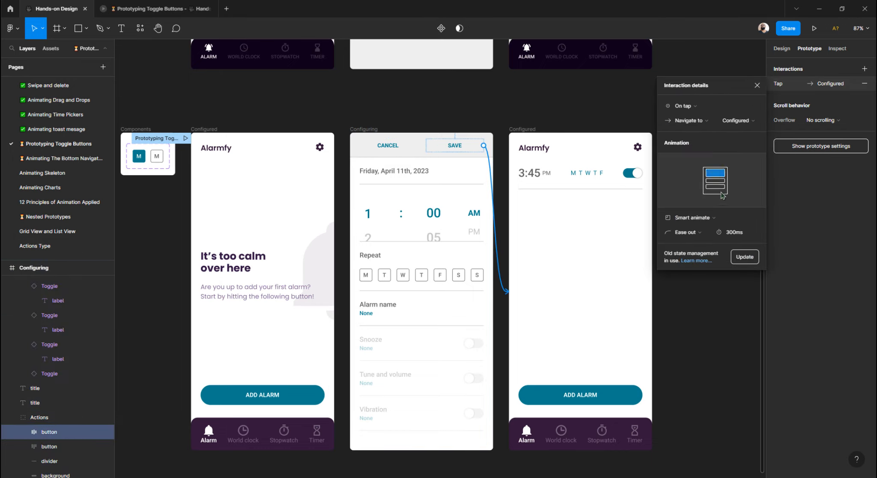
{"action": "left_click", "coordinate": [524, 129]}
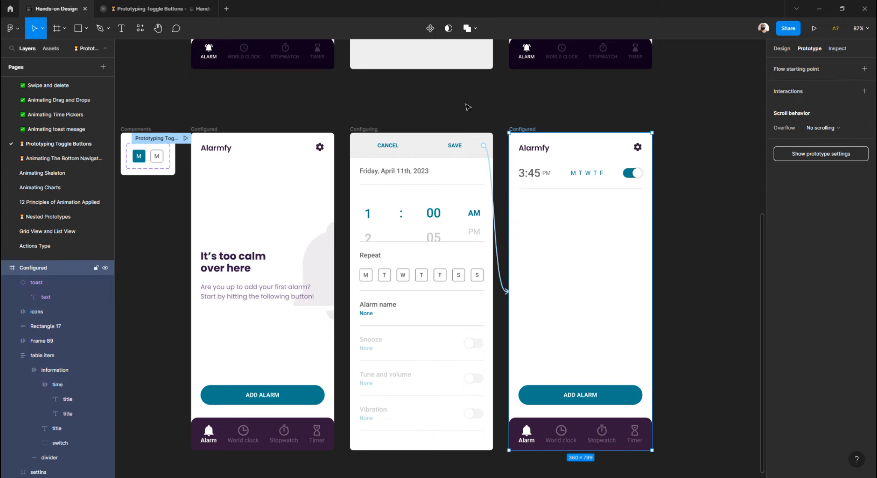
Step: Restart the Prototyping Toggle Buttons flow in the preview and test the ADD ALARM button
{"action": "left_click", "coordinate": [144, 8]}
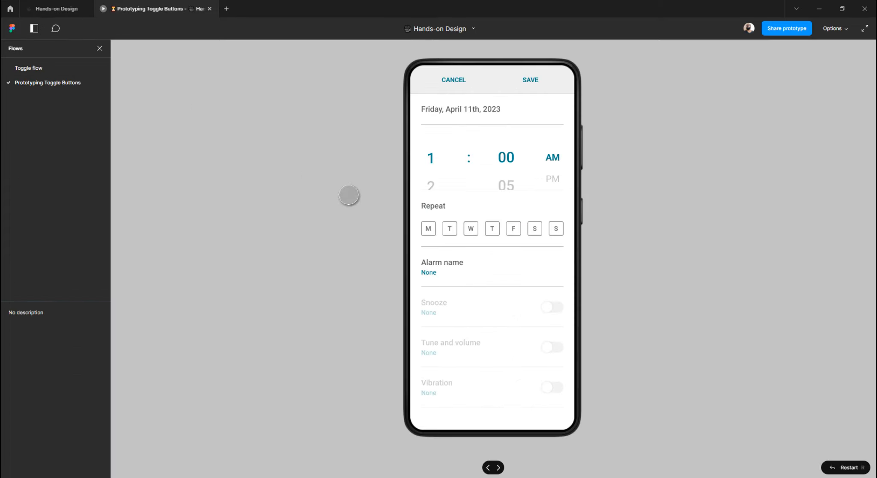
{"action": "left_click", "coordinate": [352, 220]}
{"action": "key", "text": "r"}
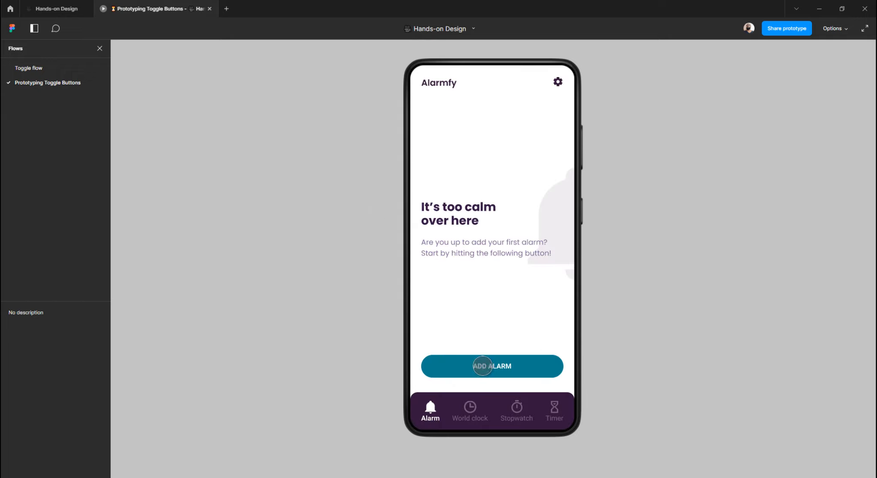
{"action": "left_click", "coordinate": [482, 366]}
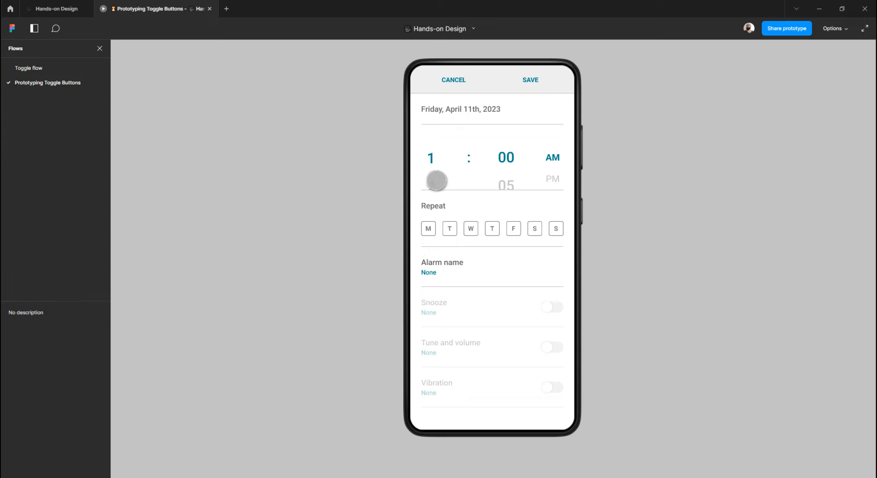
Step: Test the preview's time picker by setting the alarm time to 3:20 PM
{"action": "left_click_drag", "start_coordinate": [435, 179], "coordinate": [432, 137]}
{"action": "left_click", "coordinate": [428, 165]}
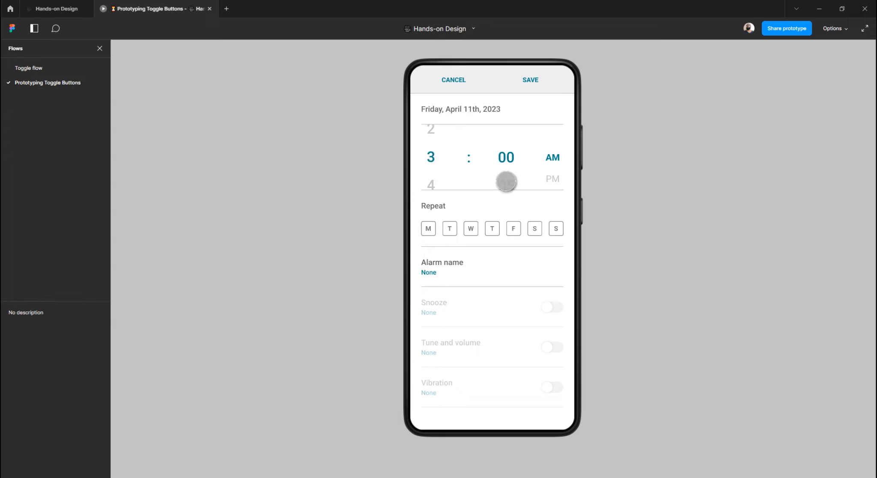
{"action": "left_click_drag", "start_coordinate": [507, 182], "coordinate": [557, 138]}
{"action": "left_click", "coordinate": [507, 169]}
{"action": "left_click", "coordinate": [508, 171]}
{"action": "left_click", "coordinate": [507, 172]}
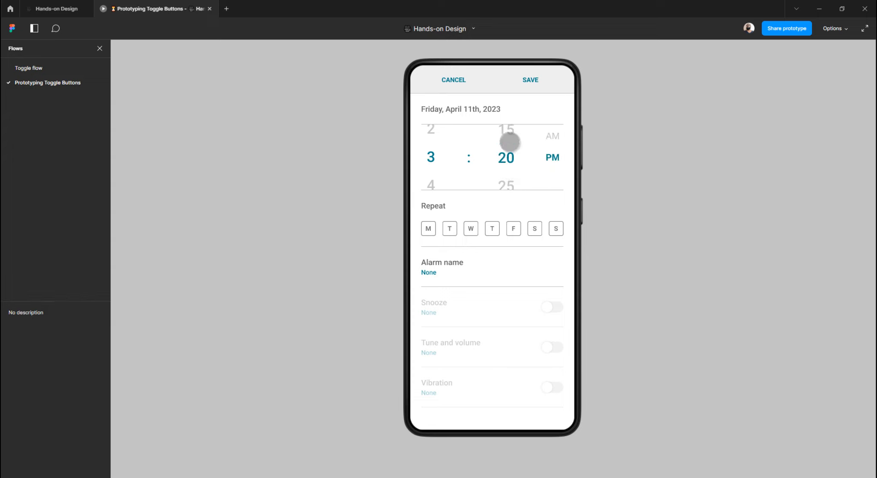
Step: Change the alarm time on the last Configured screen of the design to 3:15 and select the Configuring screen's time picker
{"action": "left_click", "coordinate": [64, 9]}
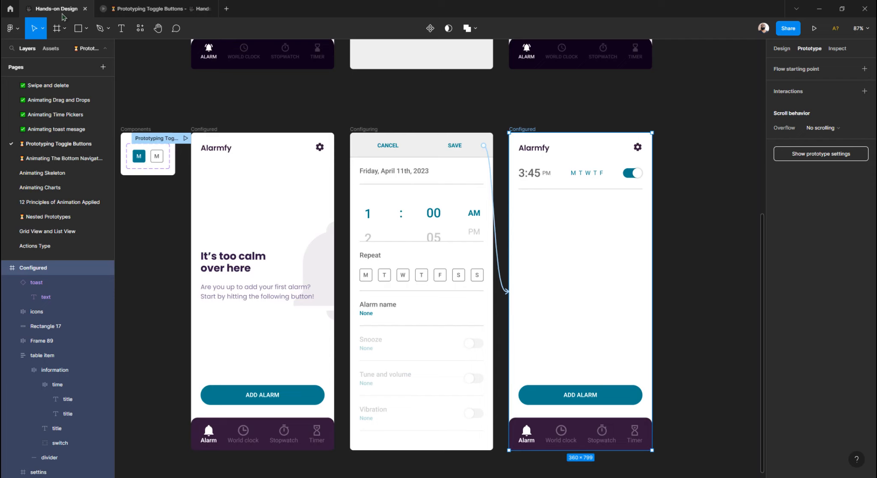
{"action": "scroll", "coordinate": [442, 218], "scroll_direction": "up", "scroll_amount": 2}
{"action": "scroll", "coordinate": [442, 217], "scroll_direction": "up", "scroll_amount": 3}
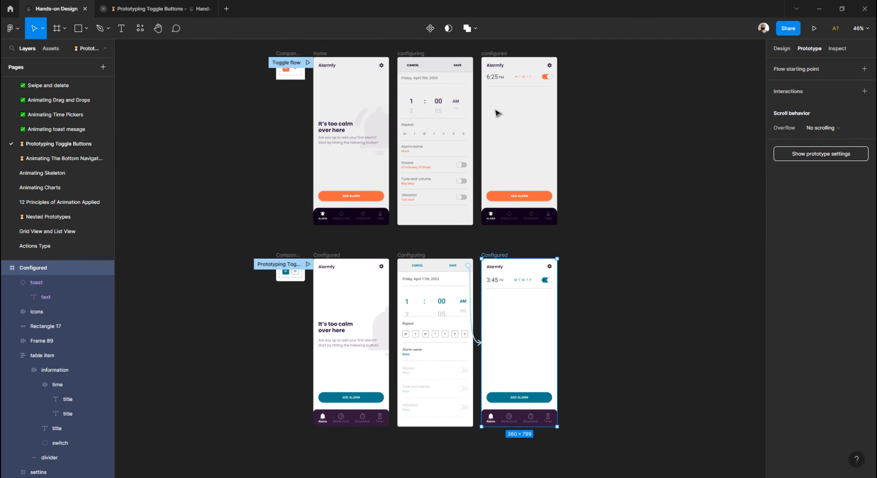
{"action": "scroll", "coordinate": [496, 111], "scroll_direction": "up", "scroll_amount": 3}
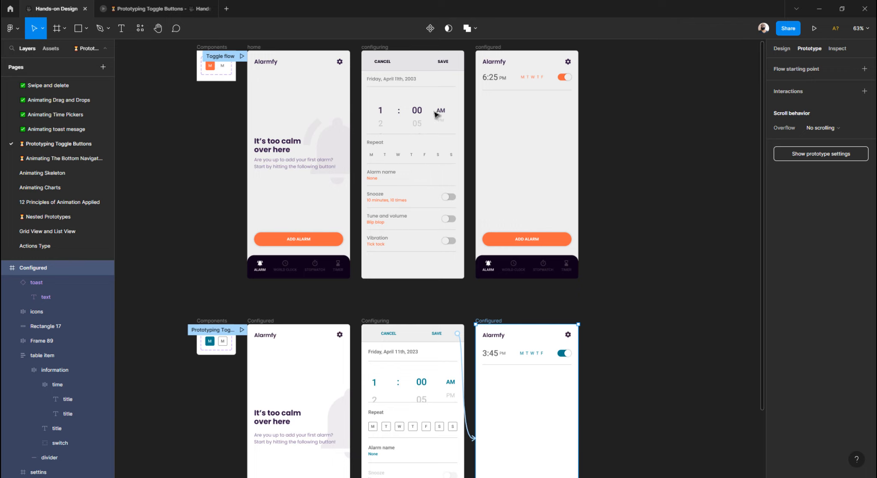
{"action": "scroll", "coordinate": [456, 300], "scroll_direction": "down", "scroll_amount": 5}
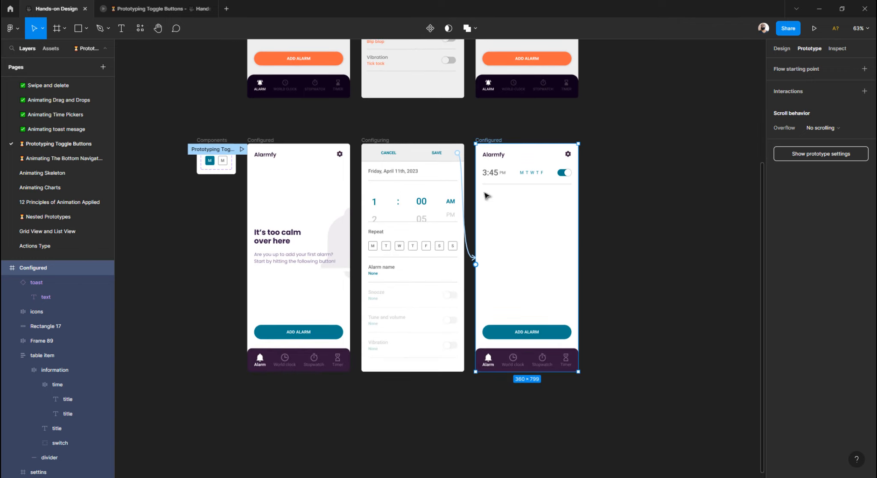
{"action": "scroll", "coordinate": [496, 184], "scroll_direction": "up", "scroll_amount": 5}
{"action": "double_click", "coordinate": [496, 178], "text": "ctrl"}
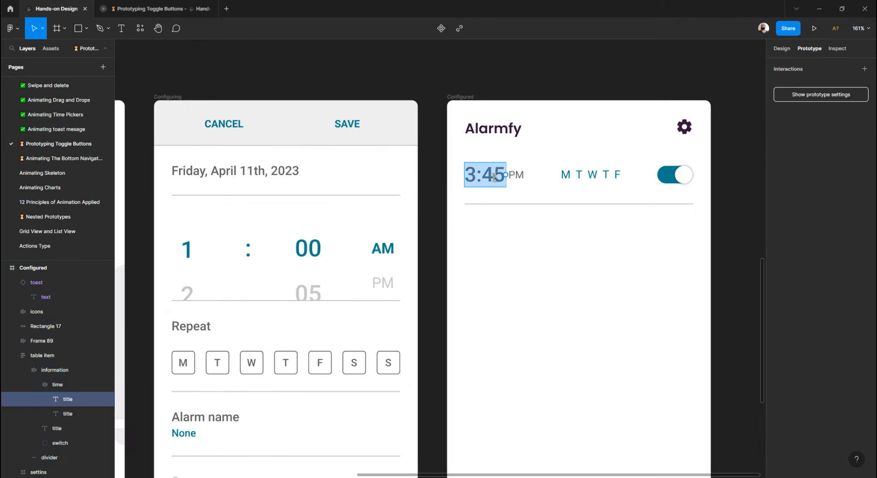
{"action": "left_click", "coordinate": [495, 178]}
{"action": "left_click", "coordinate": [488, 179]}
{"action": "left_click_drag", "start_coordinate": [488, 179], "coordinate": [517, 176]}
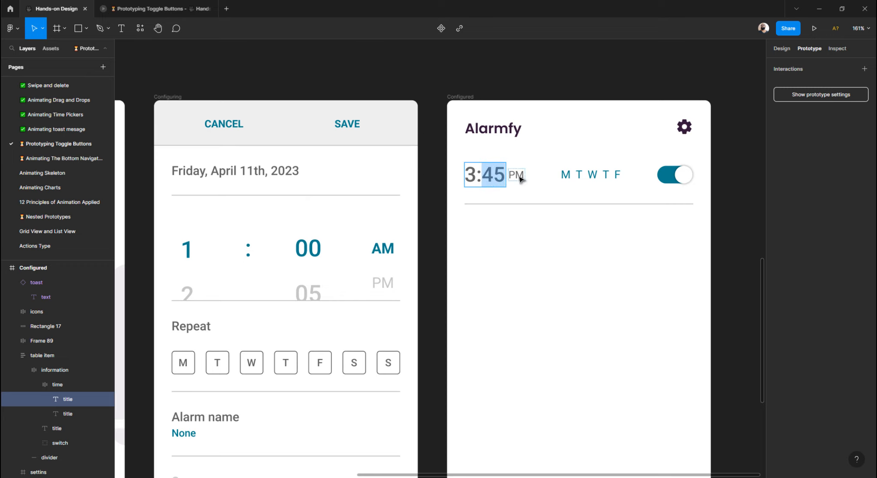
{"action": "type", "text": "15"}
{"action": "key", "text": "Escape"}
{"action": "left_click", "coordinate": [301, 253]}
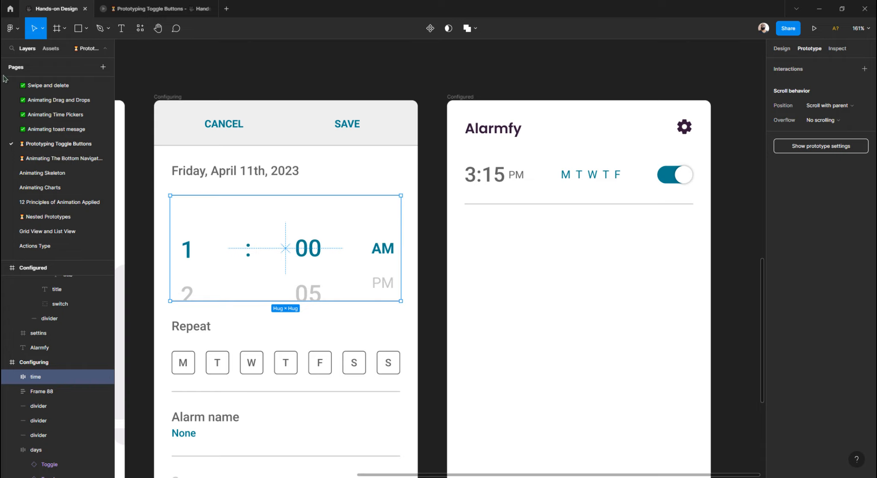
Step: Set the preview's minutes picker to 15 and restart the prototype flow
{"action": "key", "text": "ctrl+Tab"}
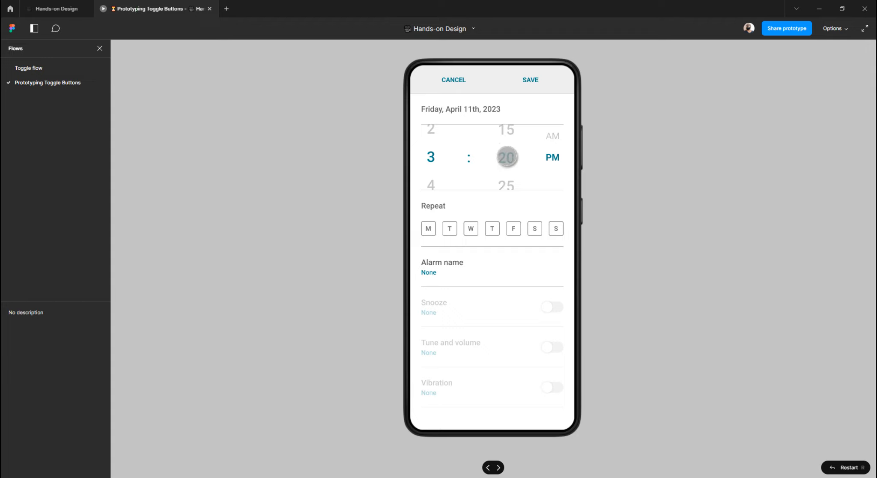
{"action": "left_click_drag", "start_coordinate": [506, 132], "coordinate": [507, 142]}
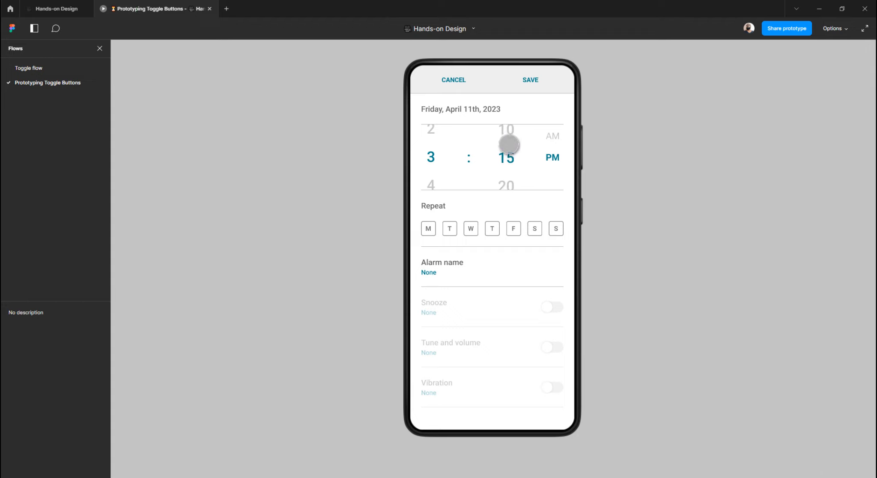
{"action": "left_click", "coordinate": [385, 145]}
{"action": "key", "text": "r"}
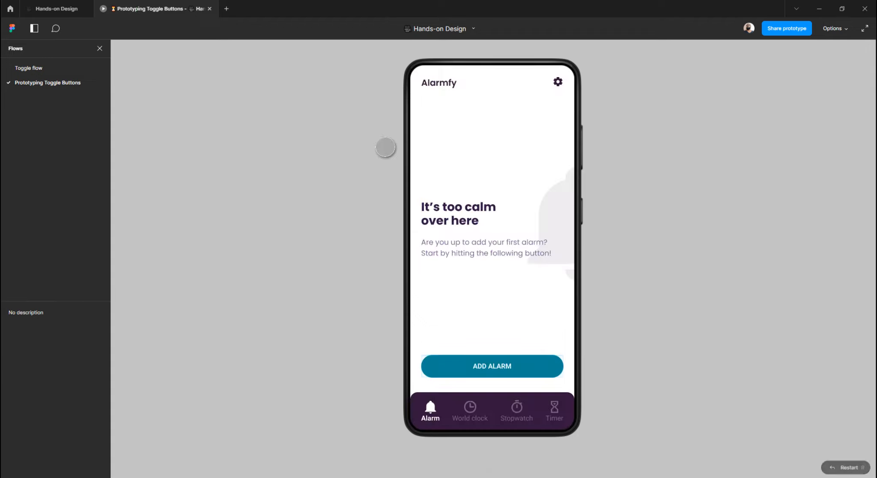
Step: Open the alarm configuration in the preview and set its time picker to 3:15 AM
{"action": "left_click", "coordinate": [490, 364]}
{"action": "left_click_drag", "start_coordinate": [438, 165], "coordinate": [432, 147]}
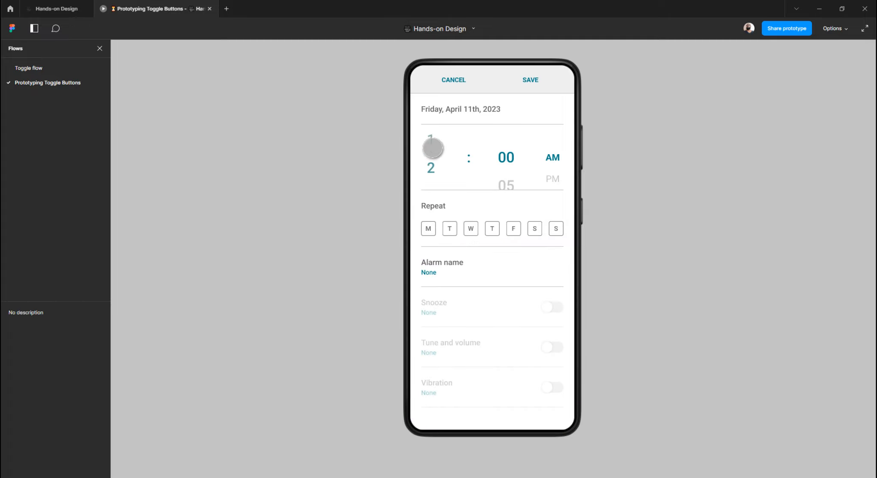
{"action": "left_click", "coordinate": [56, 9]}
{"action": "left_click", "coordinate": [143, 7]}
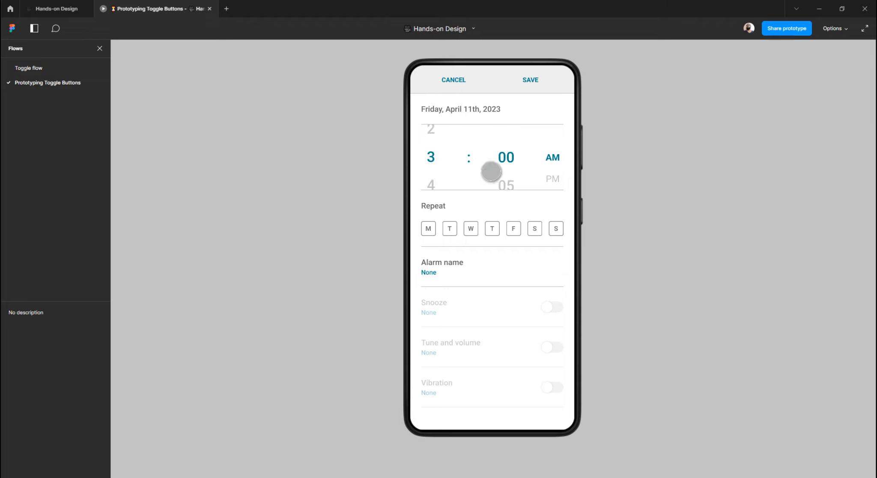
{"action": "left_click_drag", "start_coordinate": [506, 175], "coordinate": [508, 137]}
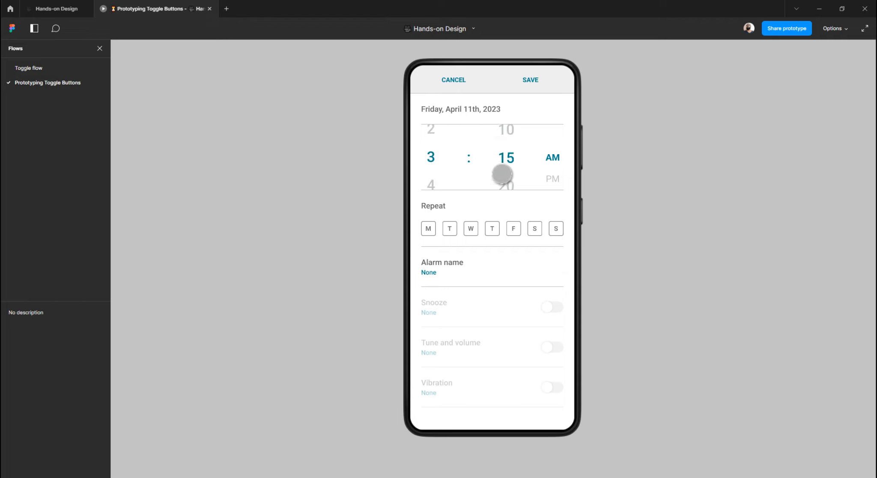
Step: Test whether the T and M repeat-day buttons respond in the preview
{"action": "left_click", "coordinate": [450, 228]}
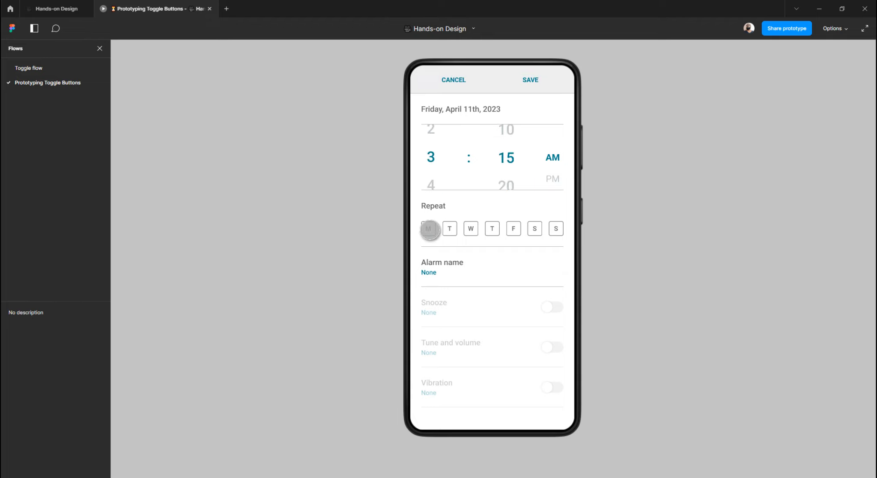
{"action": "left_click", "coordinate": [428, 228]}
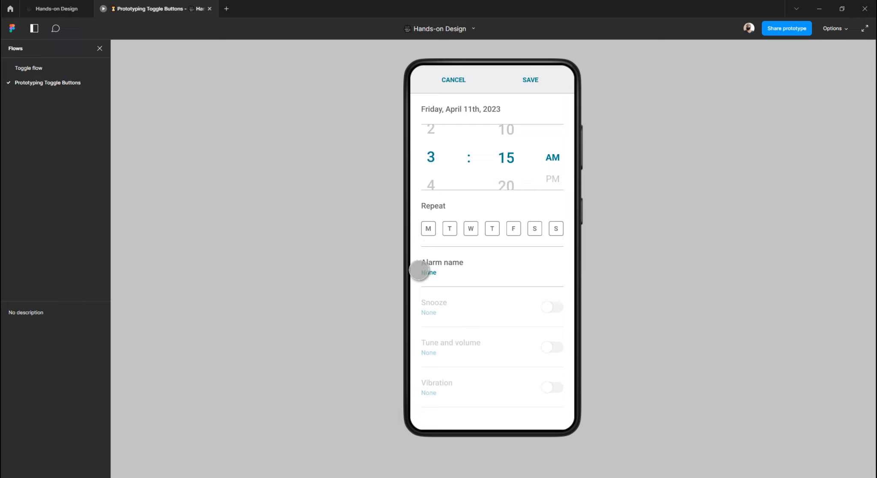
{"action": "left_click", "coordinate": [429, 229]}
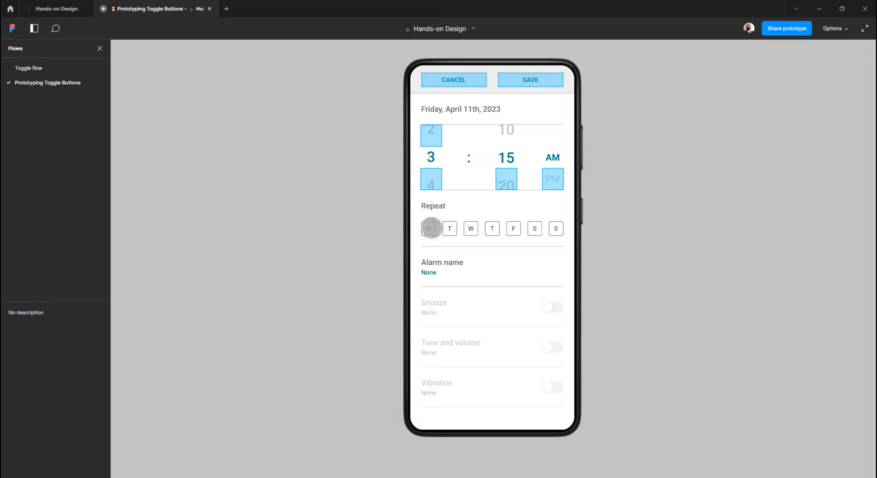
{"action": "left_click", "coordinate": [429, 228]}
Step: Connect the Toggle component's Selected=Yes variant to its Selected=No variant with an on-tap Change to interaction
{"action": "left_click", "coordinate": [55, 10]}
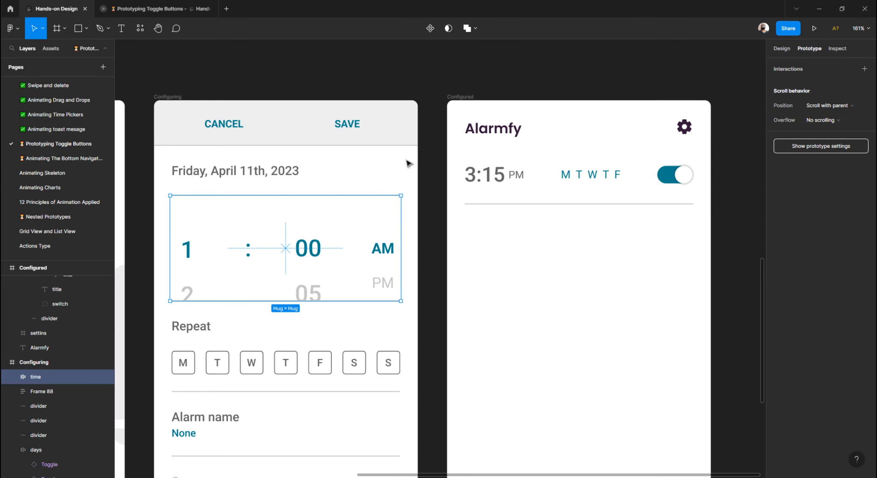
{"action": "scroll", "coordinate": [408, 163], "scroll_direction": "down", "scroll_amount": 10}
{"action": "scroll", "coordinate": [357, 181], "scroll_direction": "up", "scroll_amount": 15}
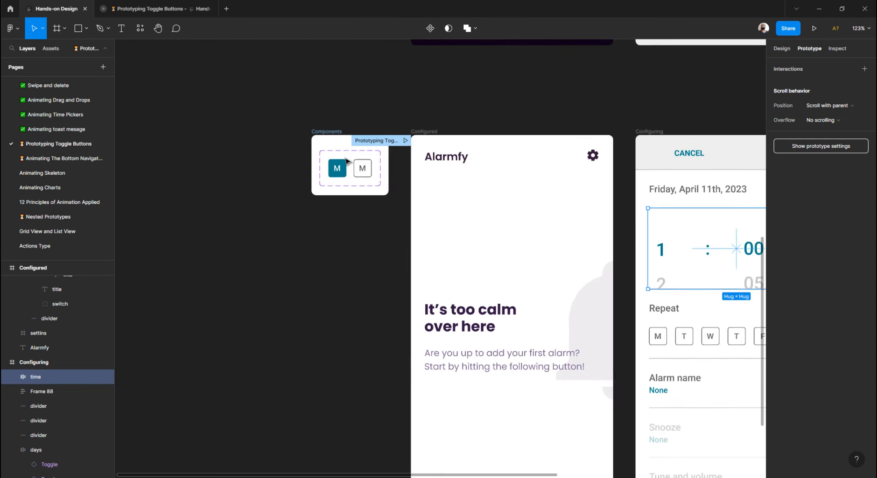
{"action": "left_click", "coordinate": [338, 177]}
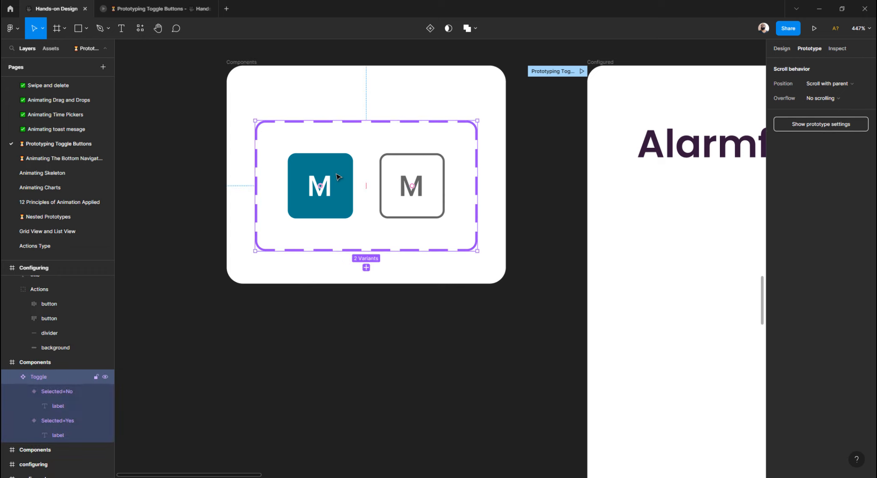
{"action": "left_click", "coordinate": [338, 177]}
{"action": "left_click_drag", "start_coordinate": [352, 186], "coordinate": [410, 183]}
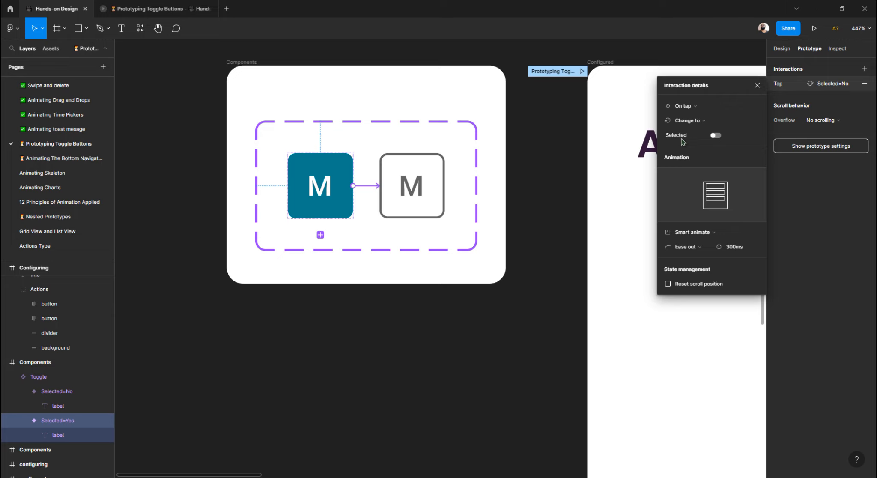
Step: Examine the Selected property of the Toggle component set in its design settings
{"action": "left_click", "coordinate": [310, 126]}
{"action": "left_click", "coordinate": [781, 48]}
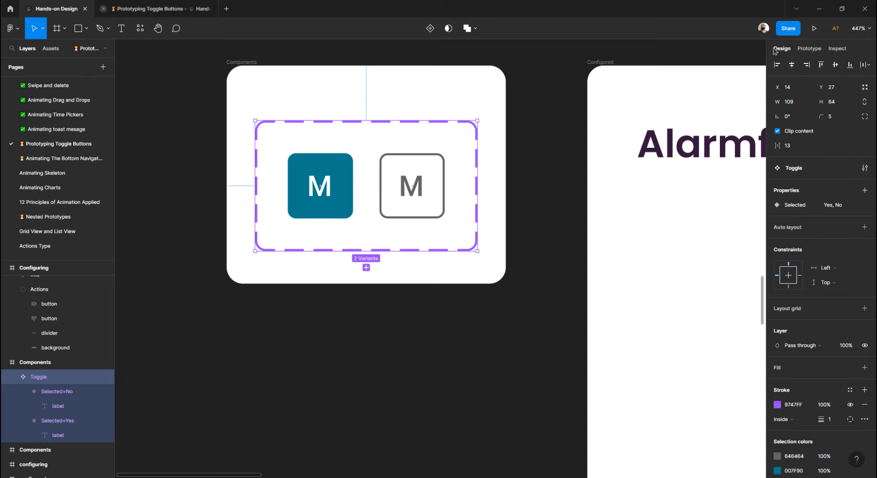
{"action": "double_click", "coordinate": [794, 205]}
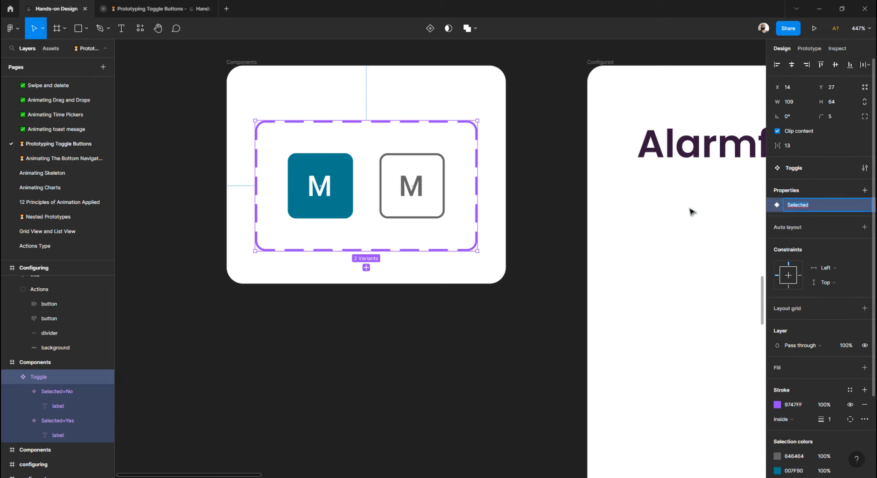
{"action": "left_click", "coordinate": [516, 205]}
Step: Place a Toggle instance below the Components frame, switch its Selected property off and on, and delete the instance
{"action": "left_click", "coordinate": [348, 197]}
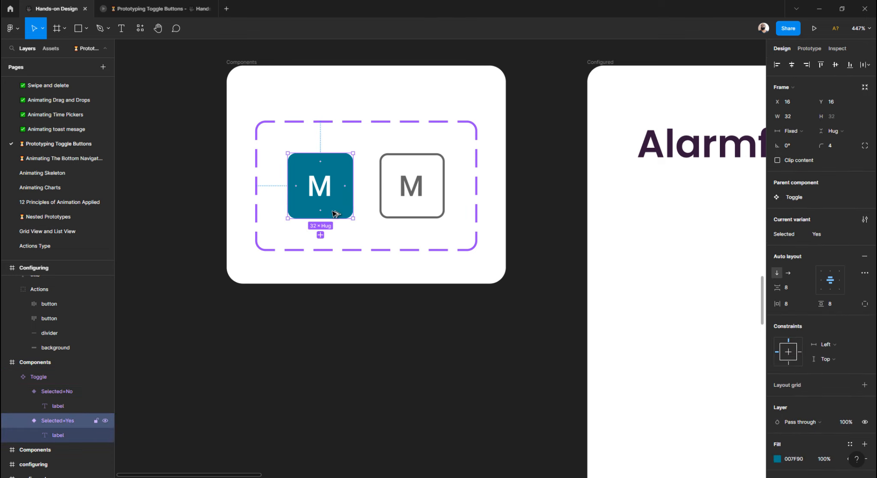
{"action": "left_click_drag", "start_coordinate": [333, 210], "coordinate": [402, 372]}
{"action": "left_click", "coordinate": [823, 197]}
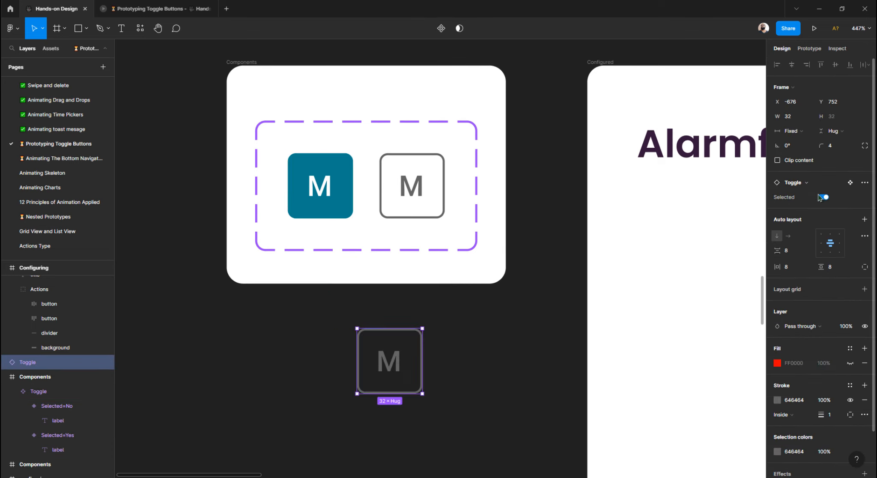
{"action": "left_click", "coordinate": [823, 197]}
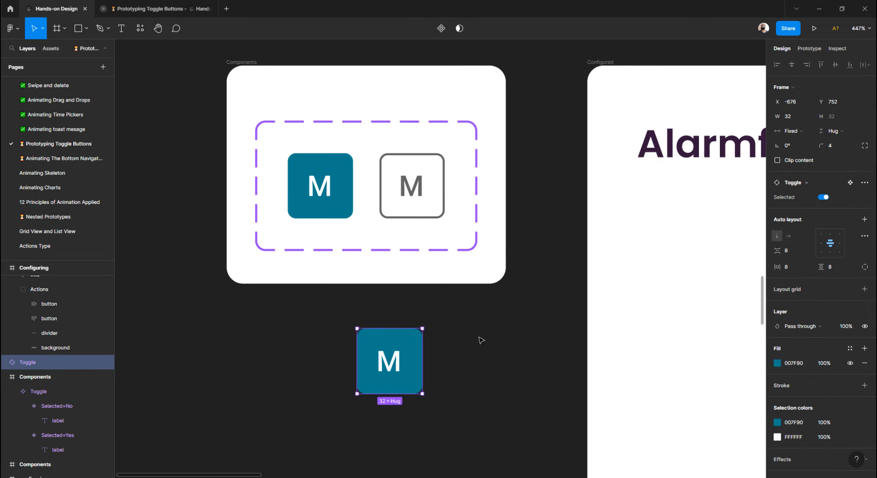
{"action": "key", "text": "Delete"}
Step: Inspect the prototype connection between the two Toggle variants and select the 3:15 PM Configured screen
{"action": "scroll", "coordinate": [336, 209], "scroll_direction": "down", "scroll_amount": 3}
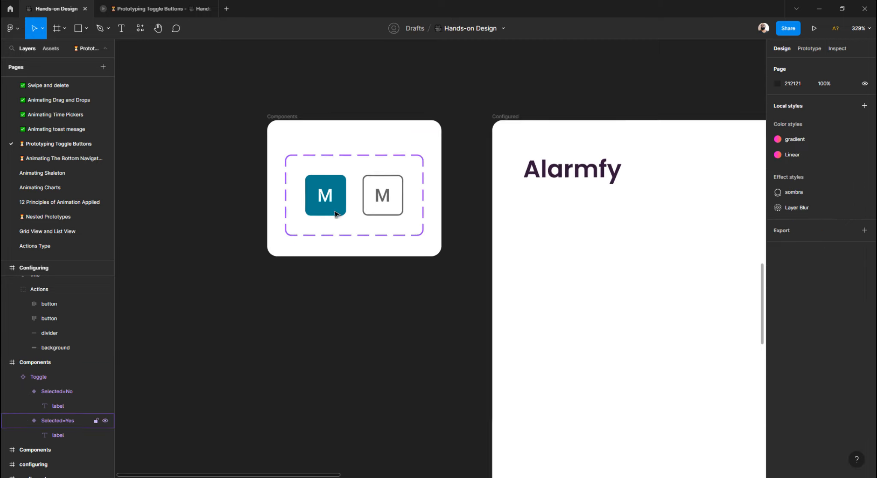
{"action": "left_click", "coordinate": [337, 206]}
{"action": "key", "text": "shift+e"}
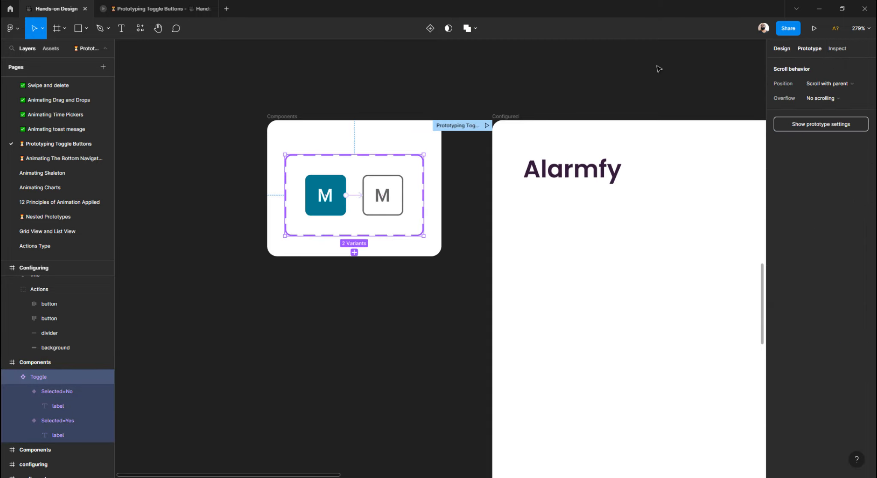
{"action": "scroll", "coordinate": [338, 175], "scroll_direction": "up", "scroll_amount": 2}
{"action": "scroll", "coordinate": [339, 175], "scroll_direction": "up", "scroll_amount": 3}
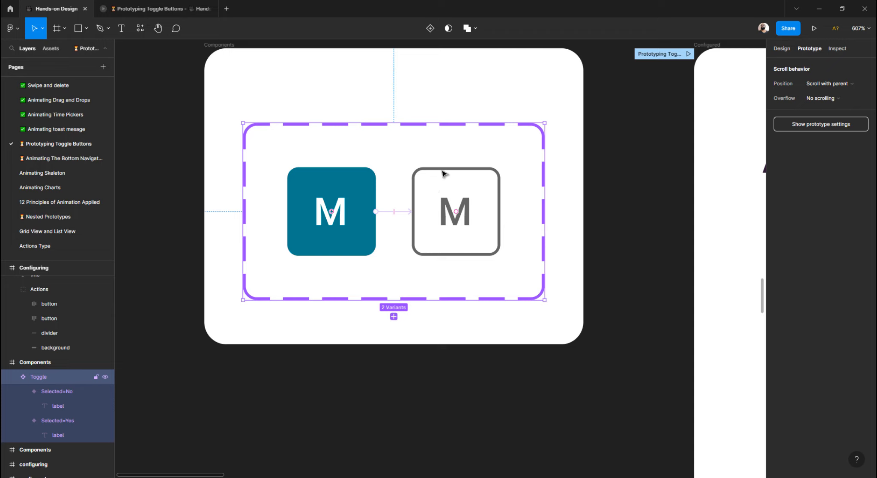
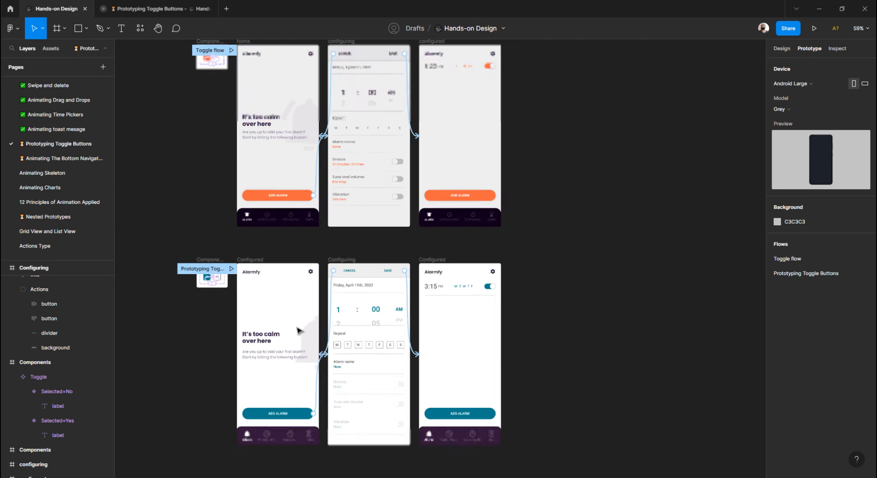
{"action": "left_click", "coordinate": [411, 257]}
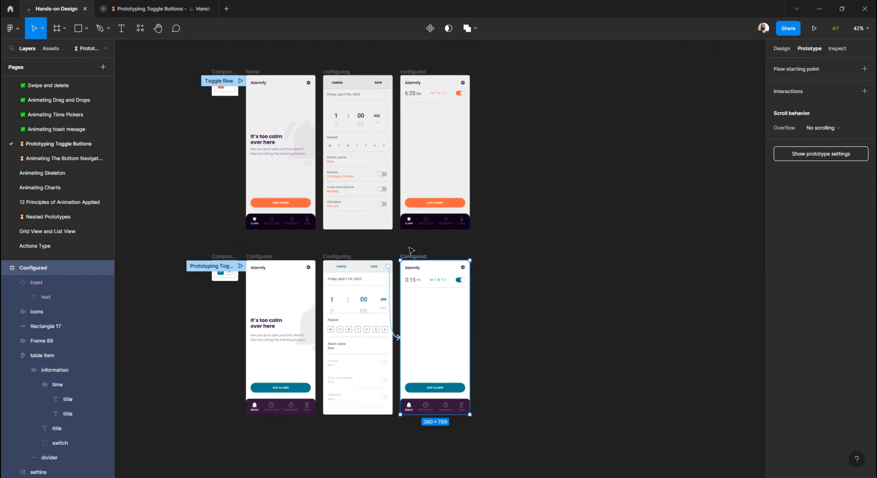
Step: Show layer outlines and examine the hidden toast's design settings and Size options on the 3:15 PM Configured screen
{"action": "scroll", "coordinate": [447, 337], "scroll_direction": "up", "scroll_amount": 3}
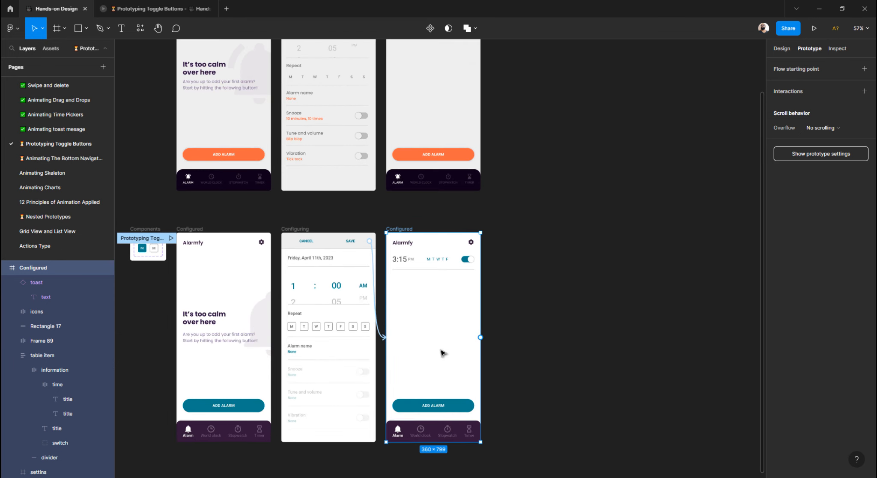
{"action": "key", "text": "ctrl+shift+3"}
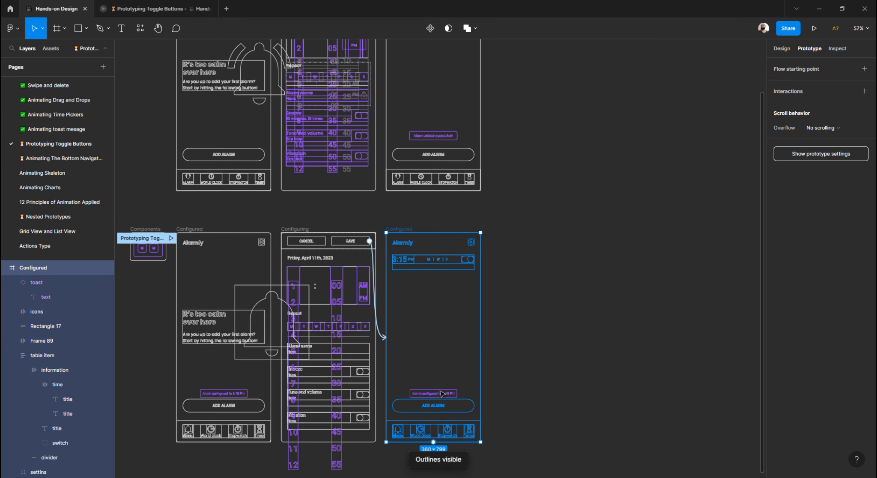
{"action": "left_click", "coordinate": [441, 393]}
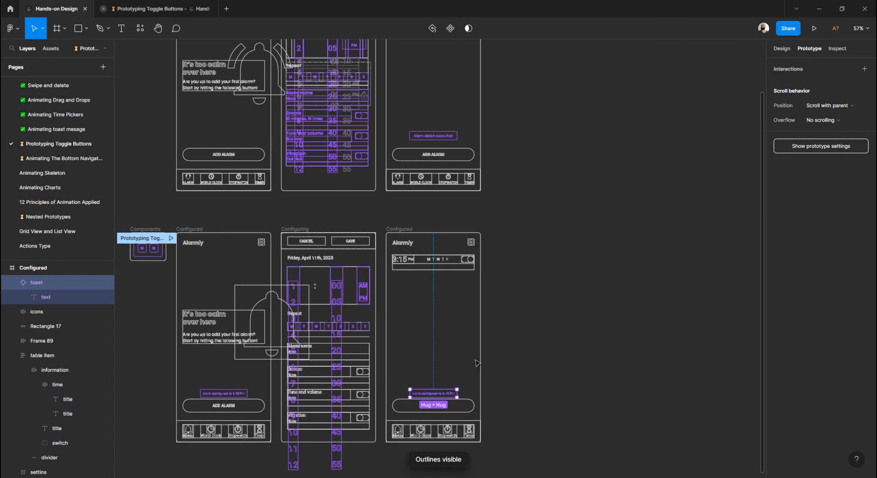
{"action": "left_click", "coordinate": [783, 49]}
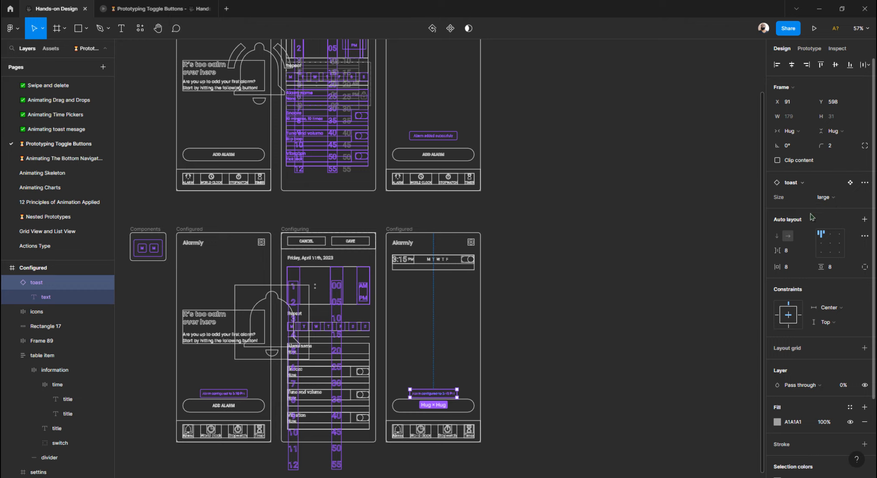
{"action": "left_click", "coordinate": [826, 197]}
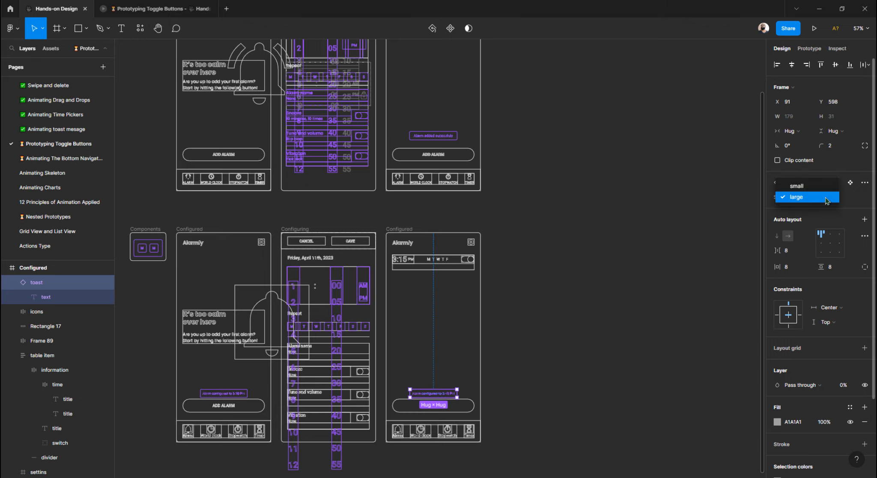
{"action": "left_click", "coordinate": [638, 233]}
Step: Duplicate the 3:15 PM Configured screen beside the original
{"action": "scroll", "coordinate": [536, 240], "scroll_direction": "down", "scroll_amount": 3}
{"action": "left_click", "coordinate": [402, 139]}
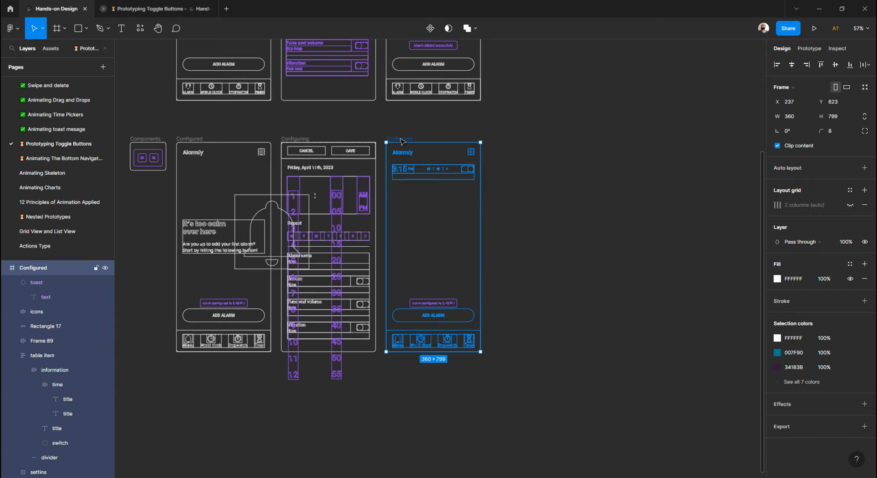
{"action": "key", "text": "ctrl+d"}
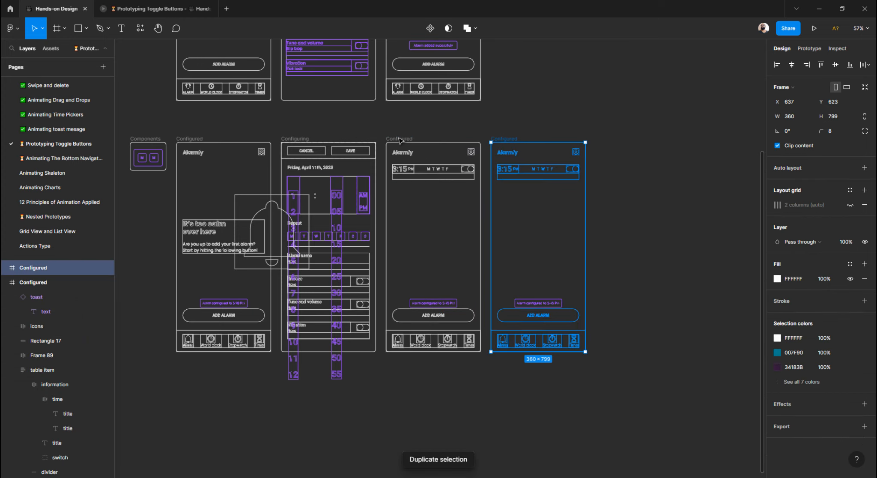
{"action": "left_click", "coordinate": [645, 218]}
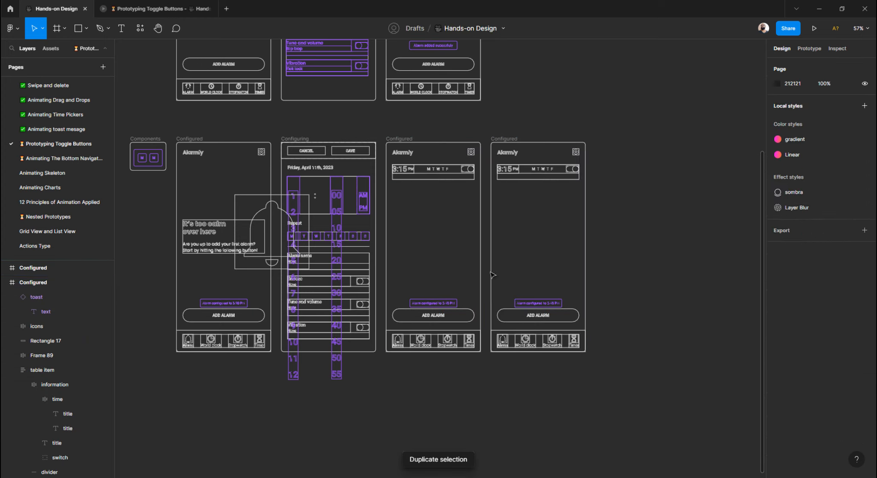
Step: Set the layer opacity of the toast on the duplicated Configured screen to 100%
{"action": "left_click", "coordinate": [435, 304], "text": "ctrl"}
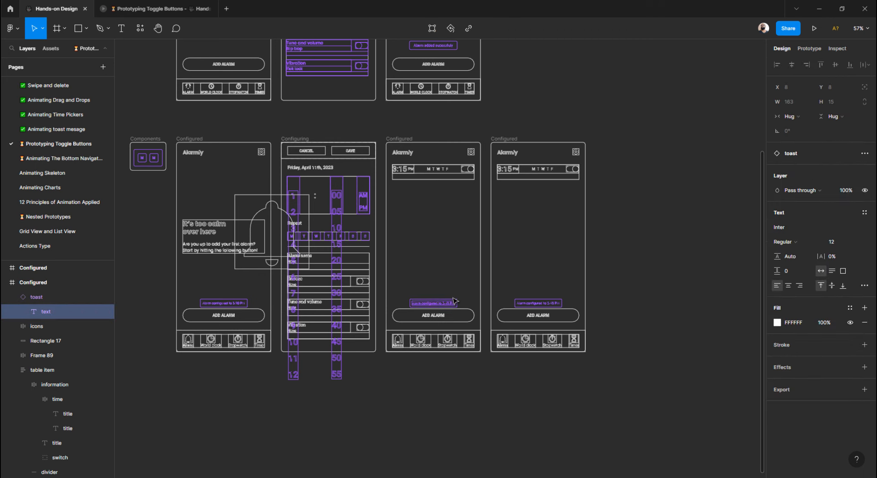
{"action": "scroll", "coordinate": [441, 303], "scroll_direction": "up", "scroll_amount": 5}
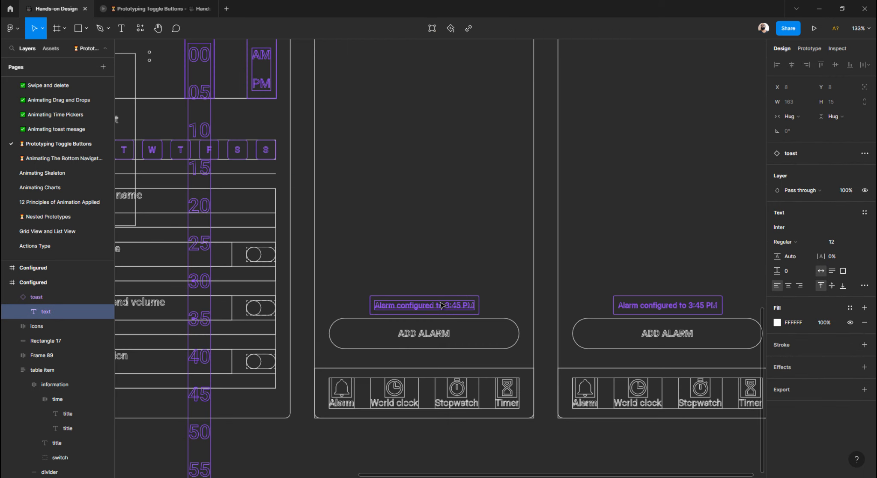
{"action": "left_click", "coordinate": [37, 298]}
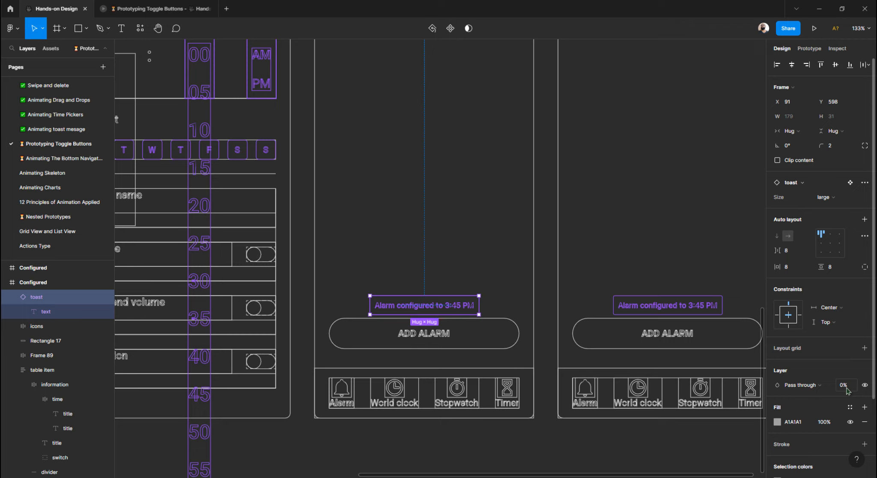
{"action": "left_click", "coordinate": [660, 296]}
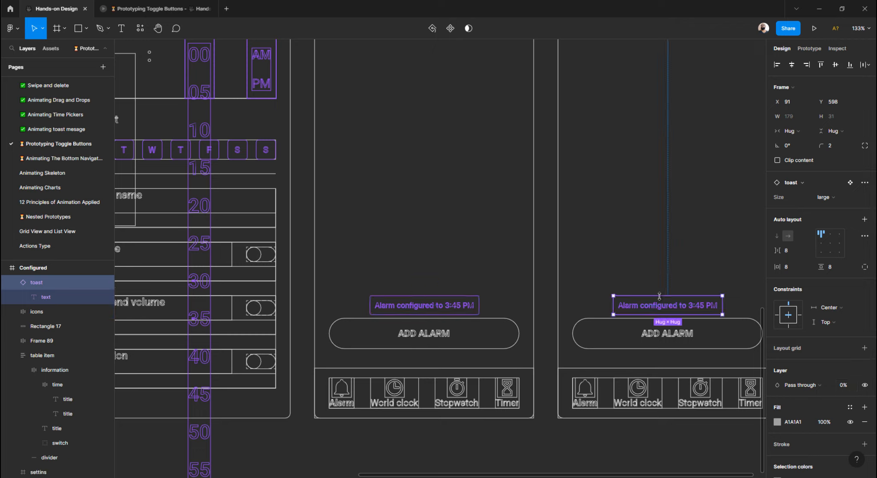
{"action": "left_click", "coordinate": [55, 297]}
{"action": "left_click", "coordinate": [46, 286]}
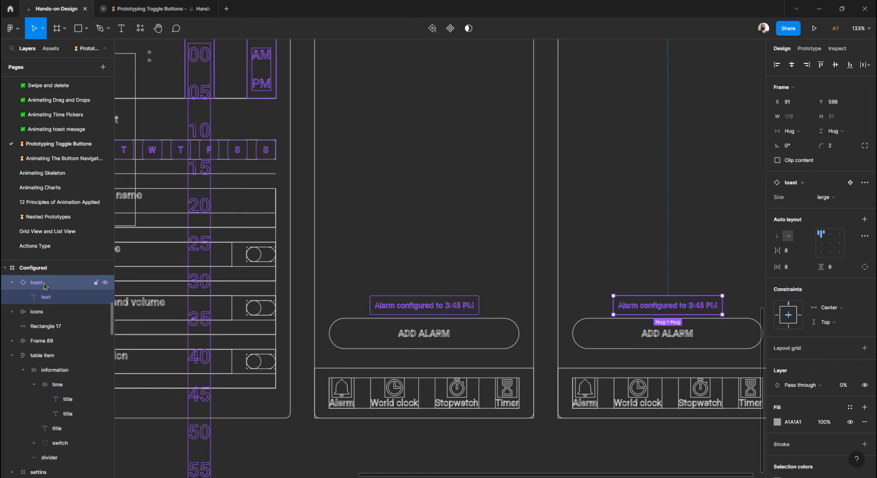
{"action": "left_click", "coordinate": [844, 384]}
Step: Duplicate the original 3:15 PM Configured screen with the hidden toast again, placing the copy at the end of the row
{"action": "scroll", "coordinate": [517, 282], "scroll_direction": "down", "scroll_amount": 8}
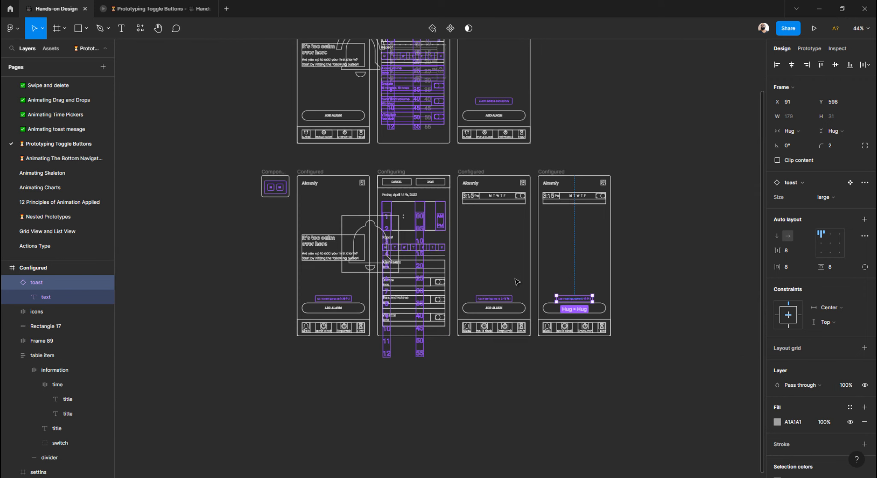
{"action": "left_click", "coordinate": [472, 173]}
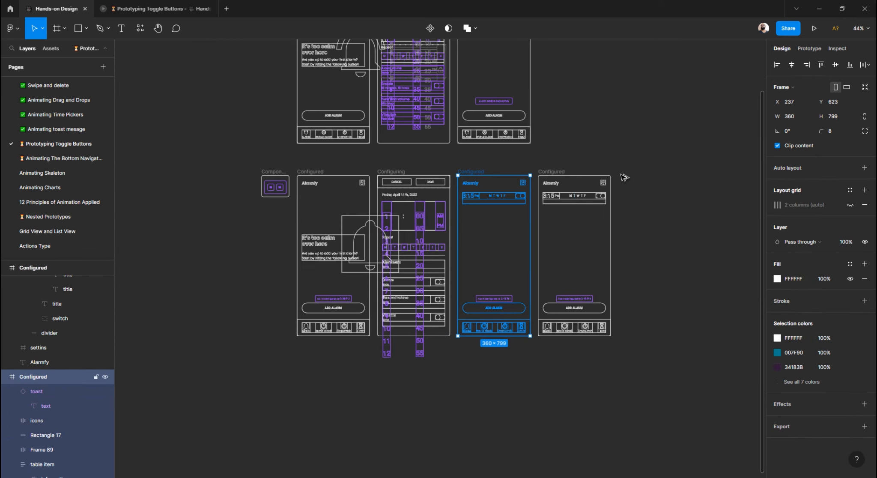
{"action": "key", "text": "ctrl+d"}
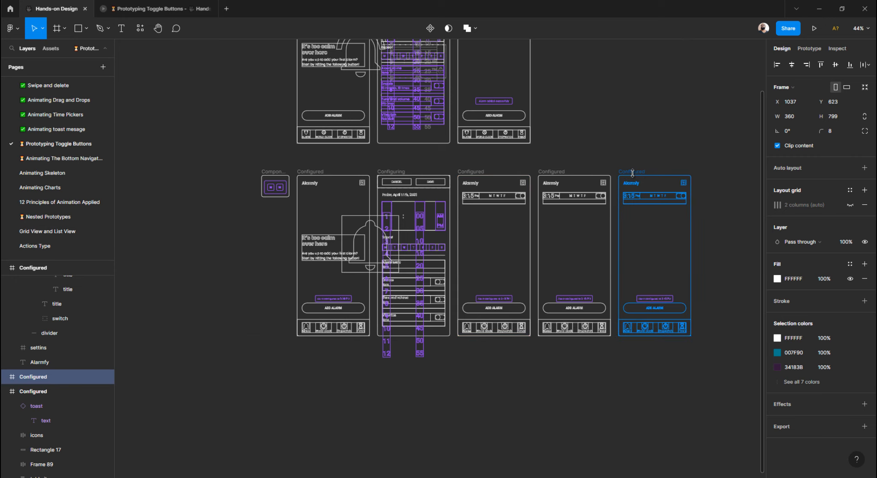
{"action": "scroll", "coordinate": [632, 173], "scroll_direction": "right", "scroll_amount": 4}
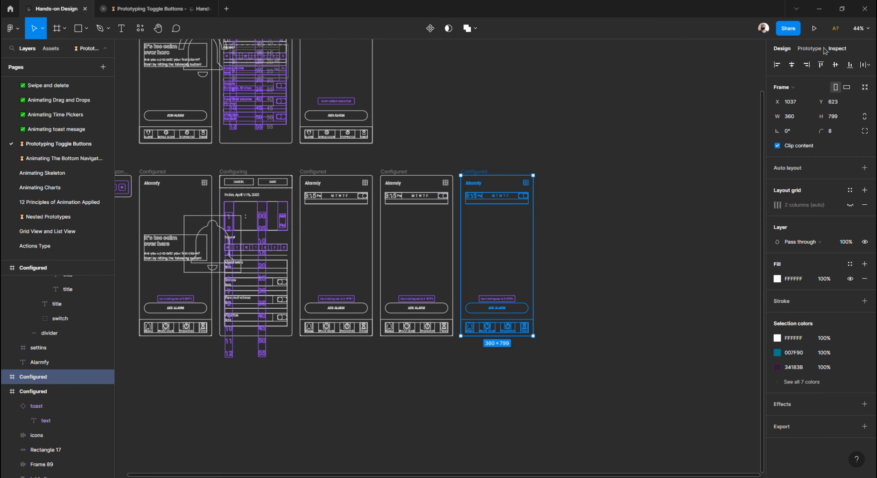
Step: Hide the layer outlines and check the prototype connections of the empty Alarmfy screen and the Configuring screen
{"action": "left_click", "coordinate": [809, 50]}
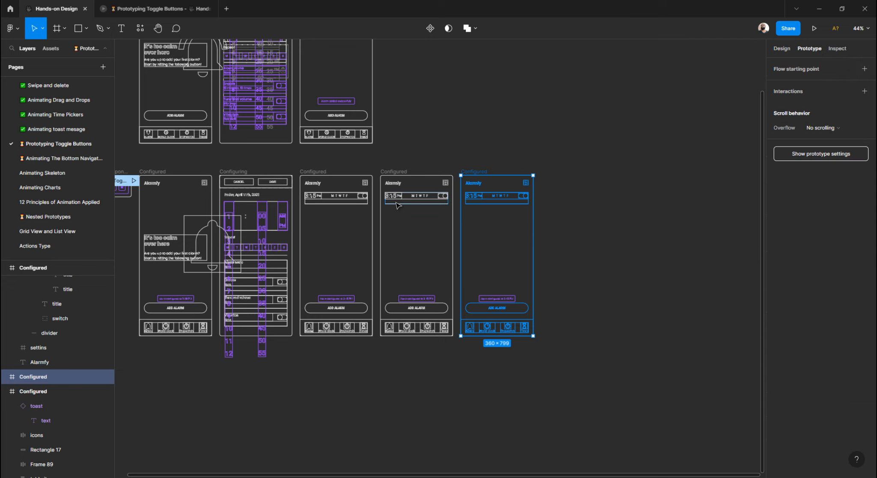
{"action": "key", "text": "ctrl+y"}
{"action": "scroll", "coordinate": [398, 206], "scroll_direction": "up", "scroll_amount": 2}
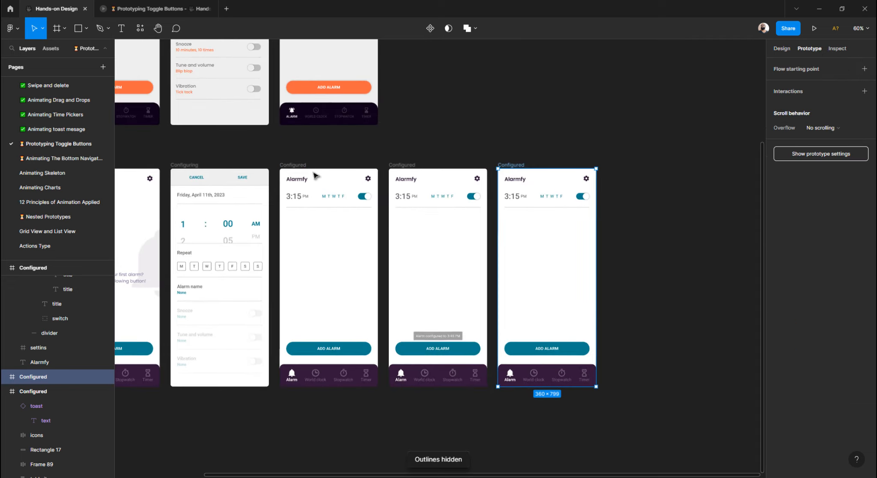
{"action": "scroll", "coordinate": [425, 170], "scroll_direction": "left", "scroll_amount": 2}
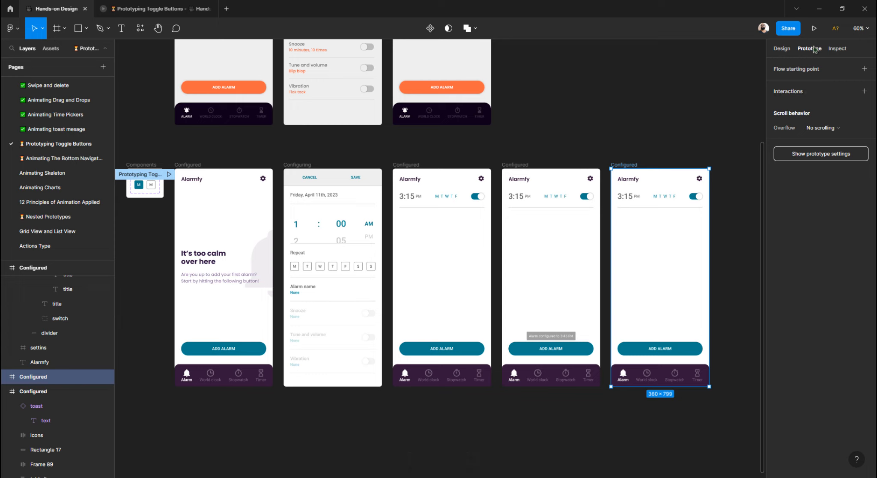
{"action": "left_click", "coordinate": [182, 165]}
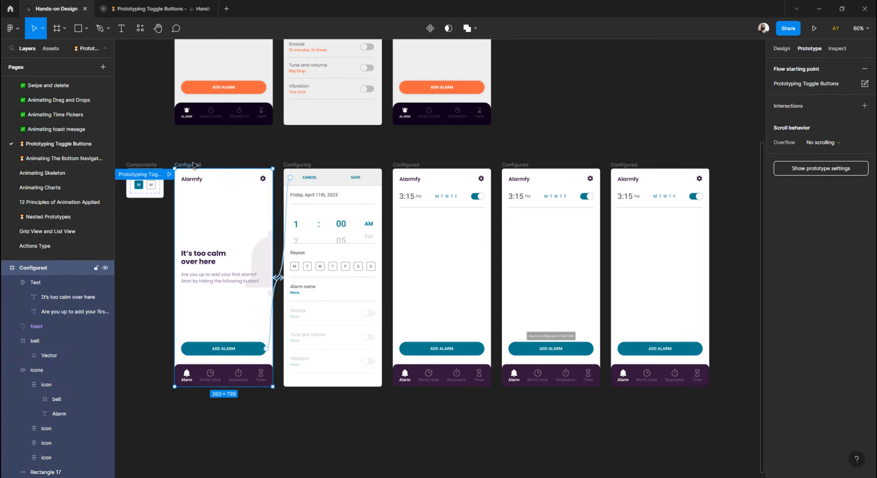
{"action": "left_click", "coordinate": [290, 164]}
Step: Connect the first 3:15 PM Configured screen to the toast screen with a Smart animate Navigate to interaction after a 1 ms delay
{"action": "left_click", "coordinate": [406, 165]}
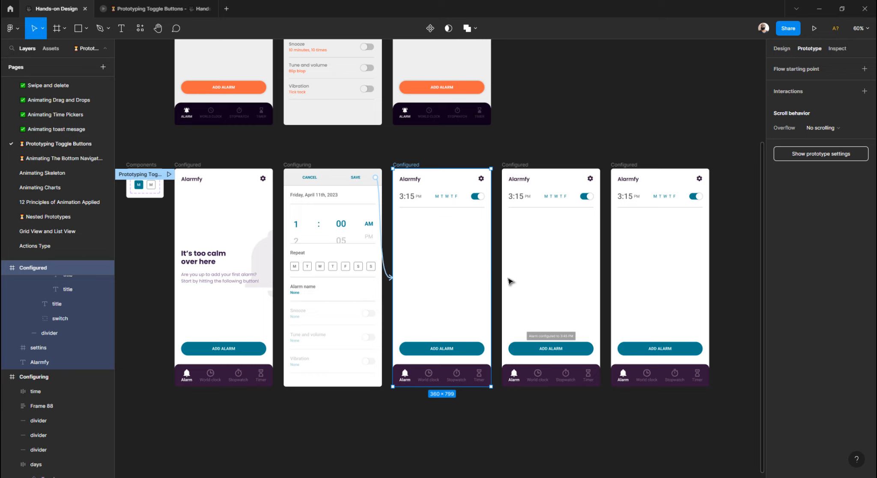
{"action": "left_click_drag", "start_coordinate": [491, 277], "coordinate": [525, 276]}
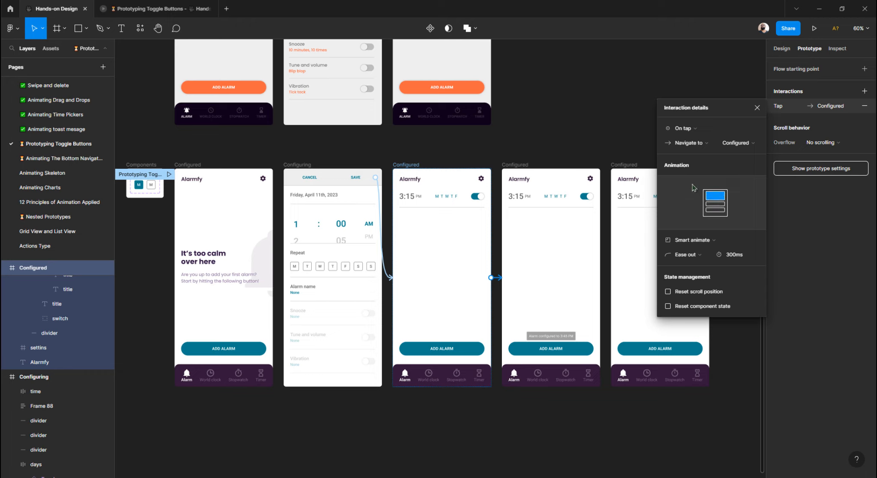
{"action": "left_click", "coordinate": [691, 134]}
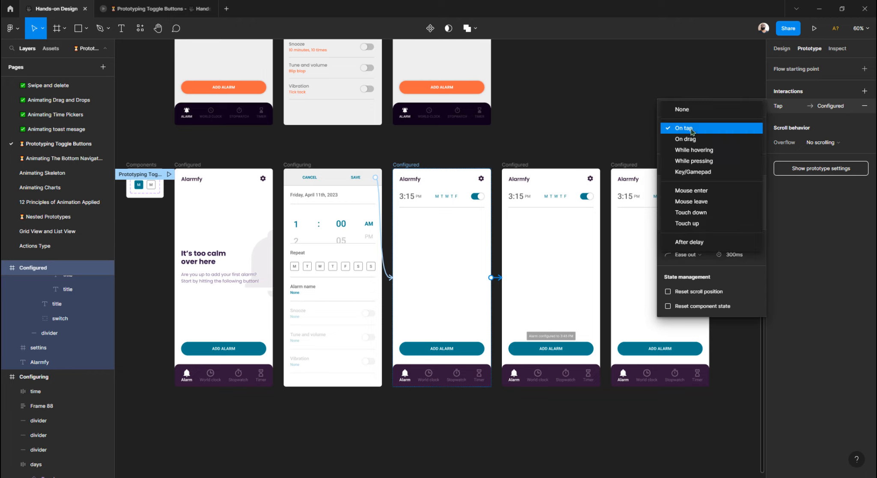
{"action": "left_click", "coordinate": [701, 243]}
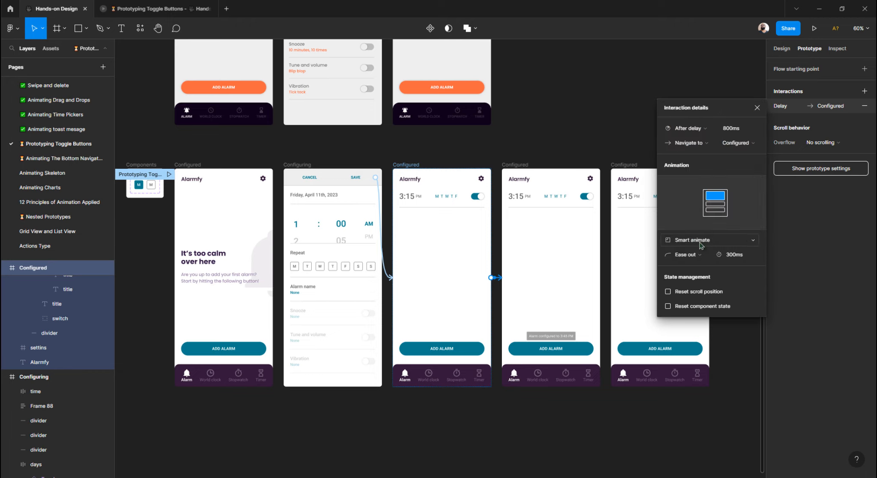
{"action": "left_click", "coordinate": [732, 130]}
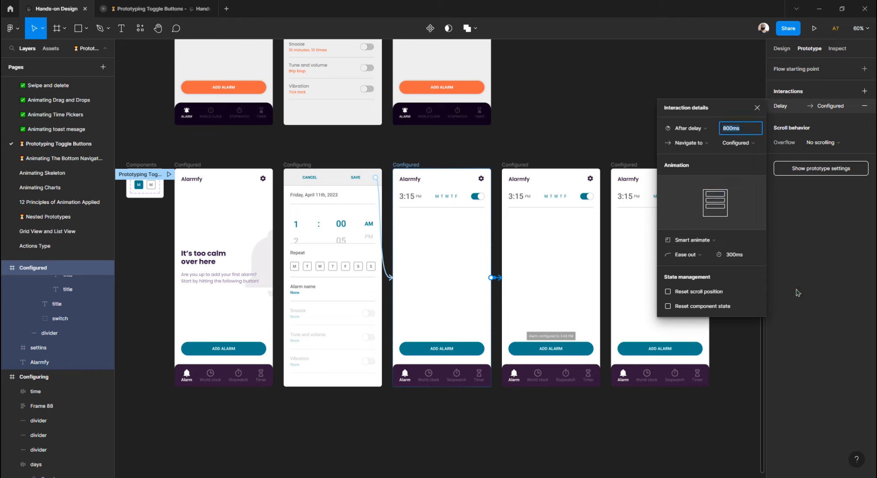
{"action": "type", "text": "1"}
{"action": "key", "text": "Return"}
Step: Connect the toast screen to the last Configured screen with a Smart animate Navigate to interaction after a 2 ms delay
{"action": "scroll", "coordinate": [616, 231], "scroll_direction": "right", "scroll_amount": 3}
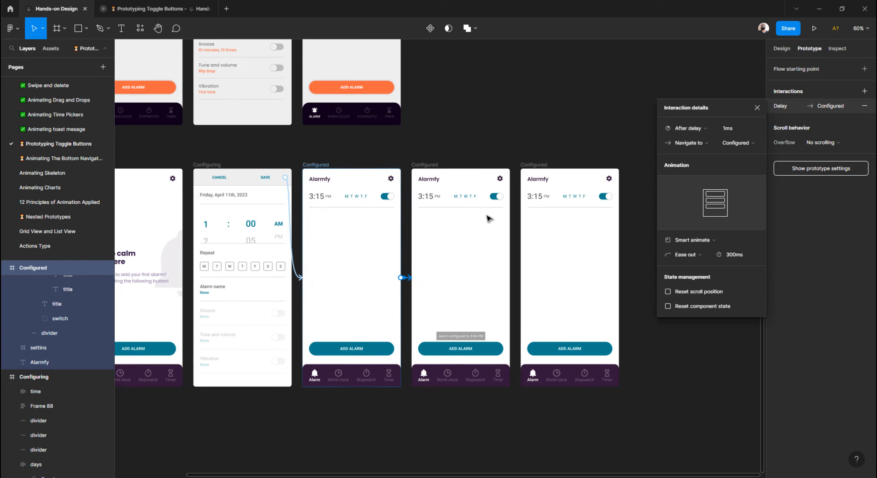
{"action": "left_click", "coordinate": [430, 165]}
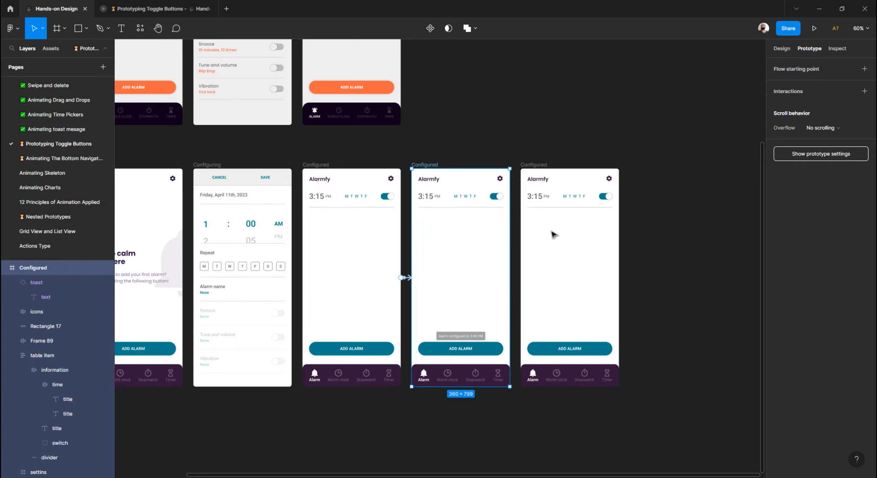
{"action": "left_click_drag", "start_coordinate": [510, 277], "coordinate": [538, 281]}
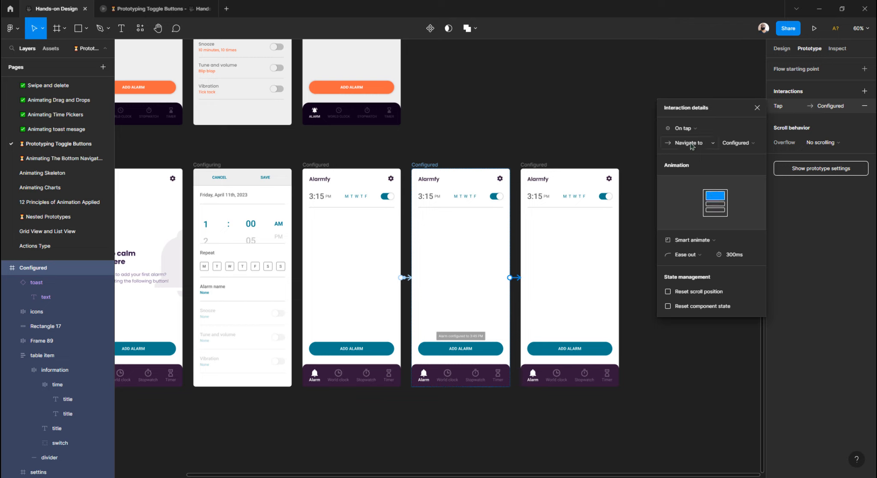
{"action": "left_click", "coordinate": [685, 128]}
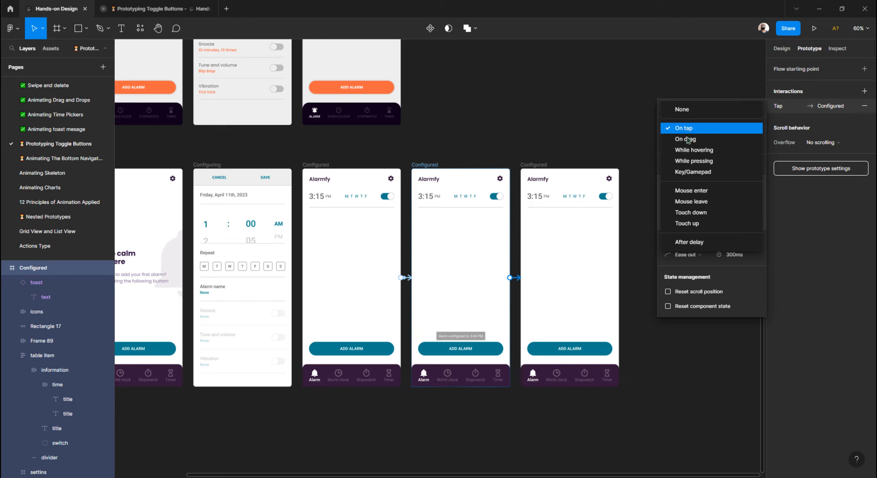
{"action": "left_click", "coordinate": [690, 242]}
{"action": "left_click", "coordinate": [734, 132]}
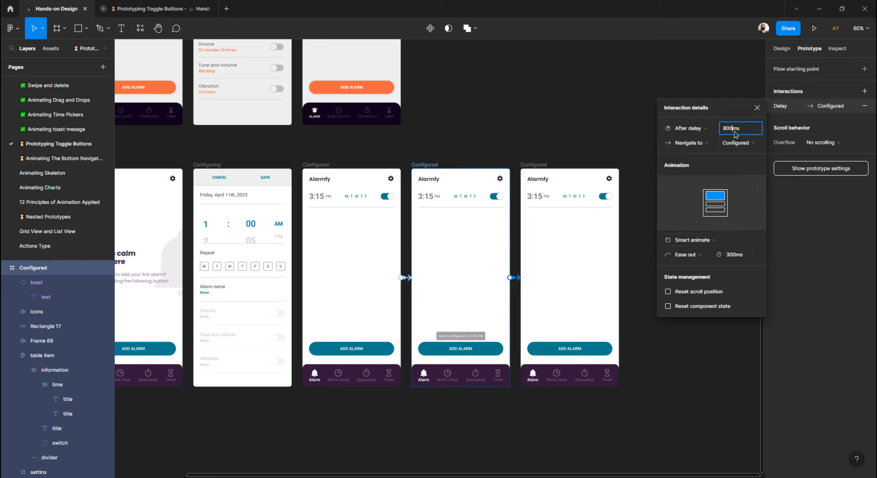
{"action": "key", "text": "ctrl+a"}
{"action": "type", "text": "2"}
{"action": "key", "text": "Return"}
Step: Move the "Alarm configured to 3:45 PM" toast up, further above the Add Alarm button on the middle 3:15 PM screen
{"action": "left_click", "coordinate": [509, 400]}
{"action": "scroll", "coordinate": [469, 323], "scroll_direction": "up", "scroll_amount": 5}
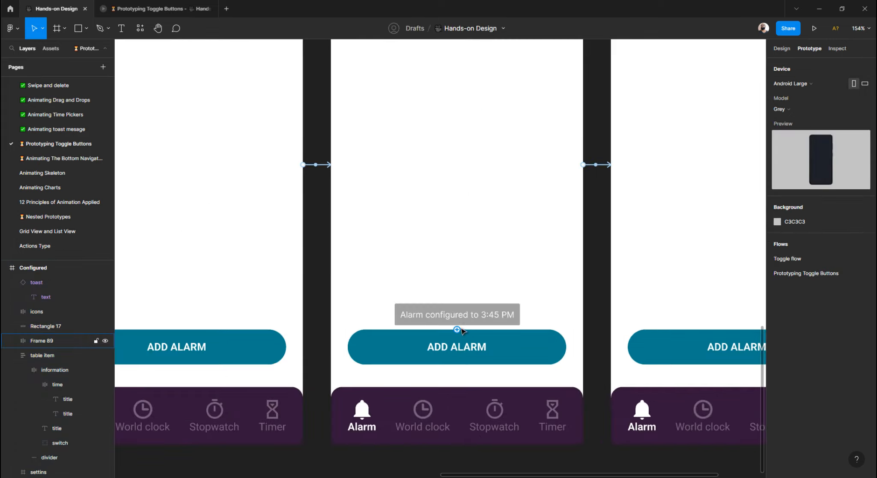
{"action": "left_click", "coordinate": [472, 320]}
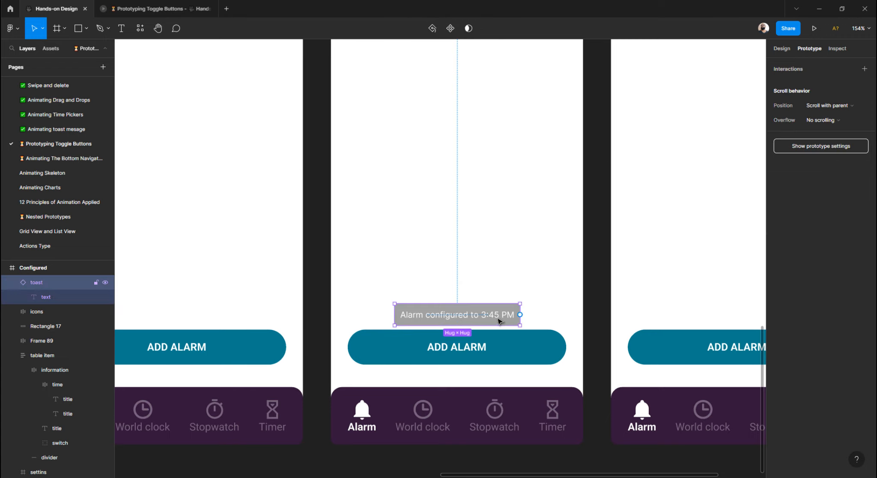
{"action": "key", "text": "shift+Up"}
{"action": "key", "text": "shift+Up"}
{"action": "key", "text": "shift+Up"}
{"action": "key", "text": "shift+Up"}
{"action": "key", "text": "shift+Down"}
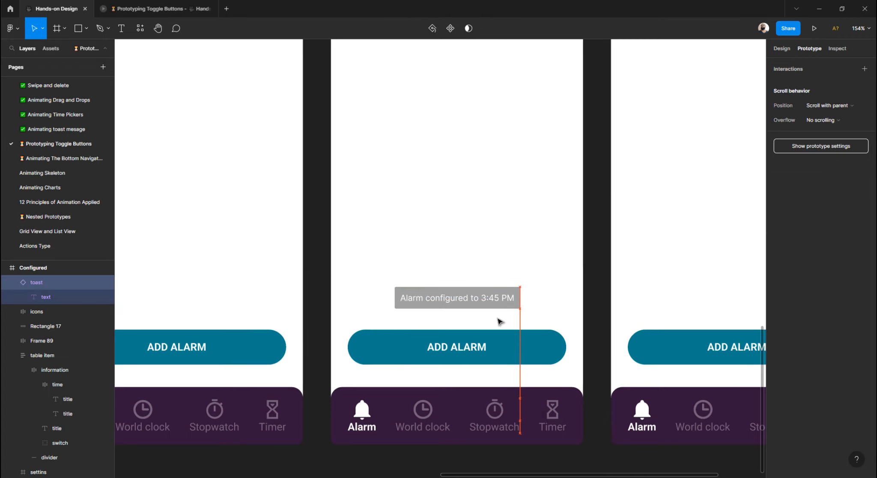
{"action": "scroll", "coordinate": [492, 318], "scroll_direction": "down", "scroll_amount": 8}
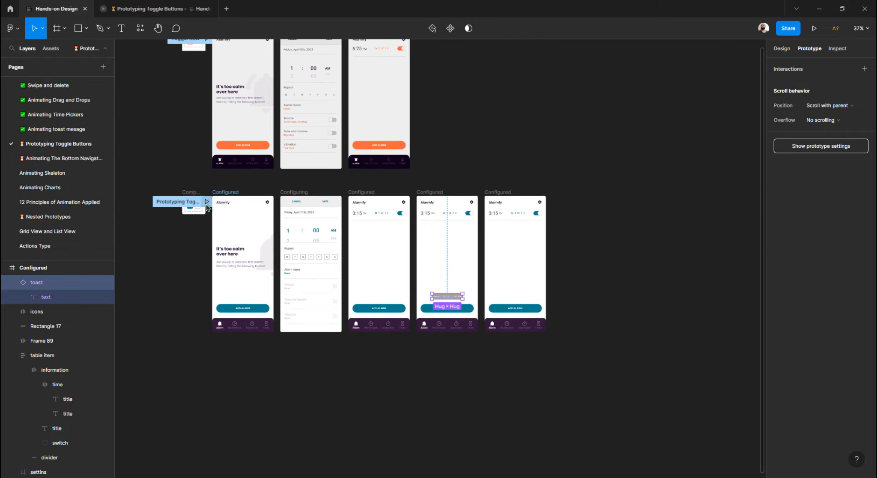
Step: Preview the Prototyping Toggle Buttons flow, cancelling the alarm configuration and reopening it through Add Alarm to check whether its selections reset
{"action": "left_click", "coordinate": [207, 203]}
{"action": "left_click", "coordinate": [517, 365]}
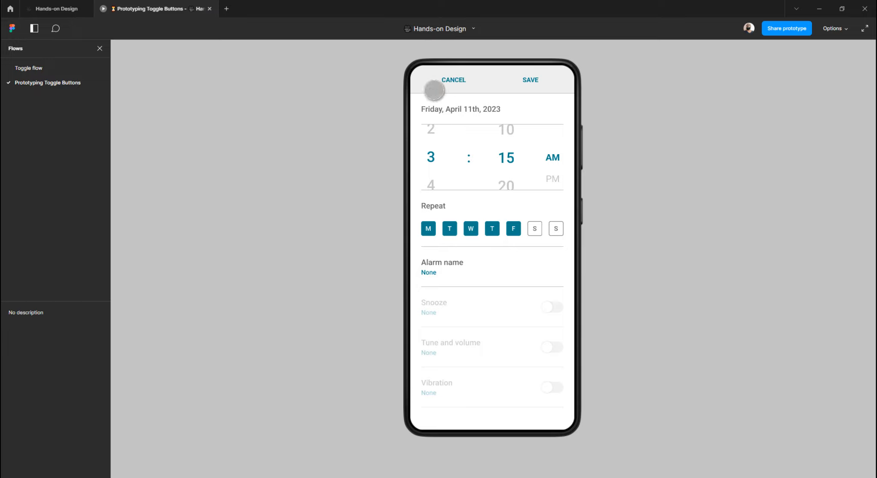
{"action": "left_click", "coordinate": [450, 84]}
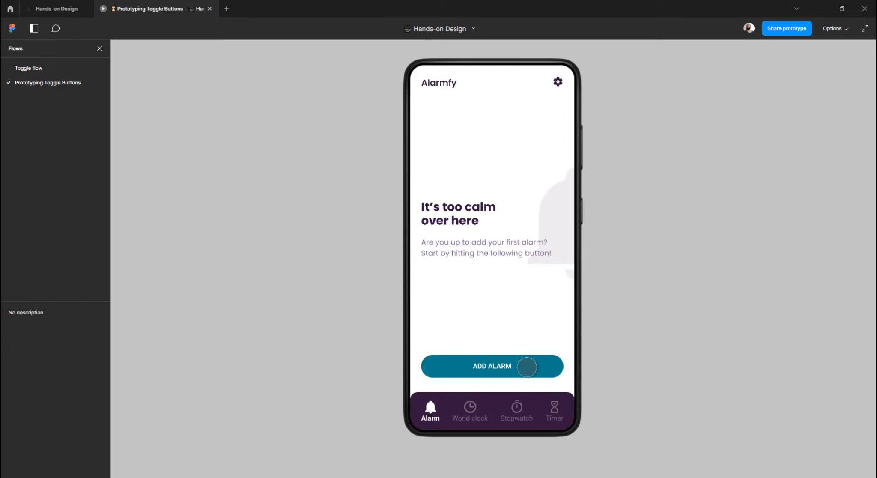
{"action": "left_click", "coordinate": [527, 367]}
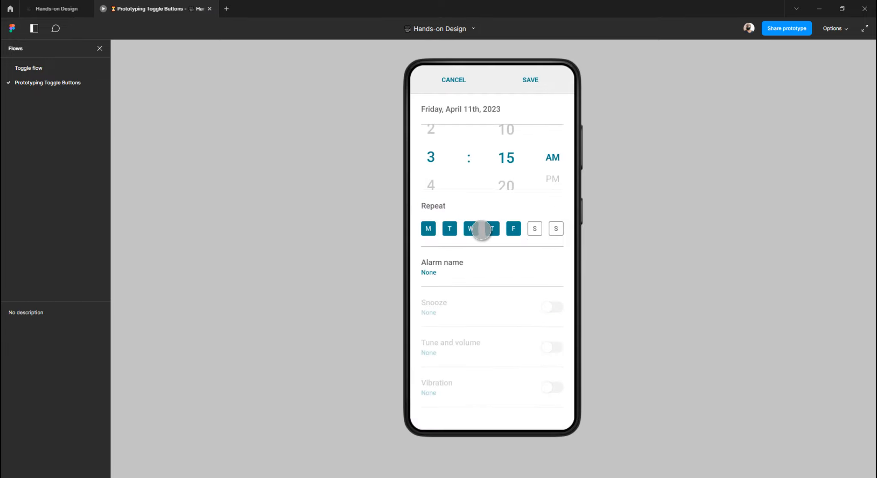
Step: Try enabling Reset component state on the Configuring screen's Cancel interaction, which navigates back to the empty Alarmfy screen
{"action": "left_click", "coordinate": [67, 9]}
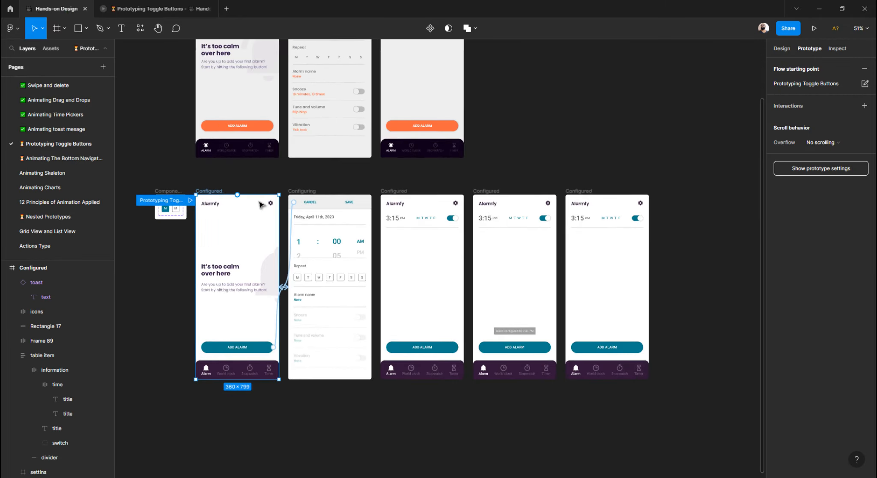
{"action": "scroll", "coordinate": [260, 204], "scroll_direction": "up", "scroll_amount": 3}
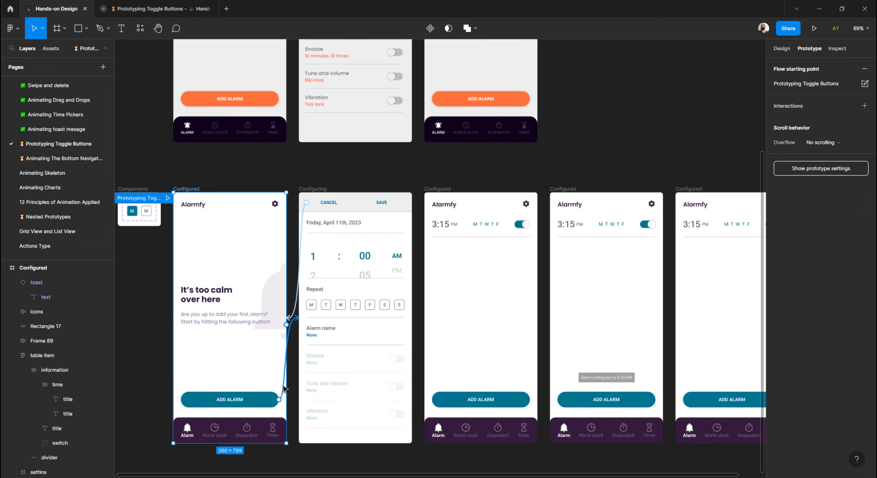
{"action": "left_click", "coordinate": [311, 191]}
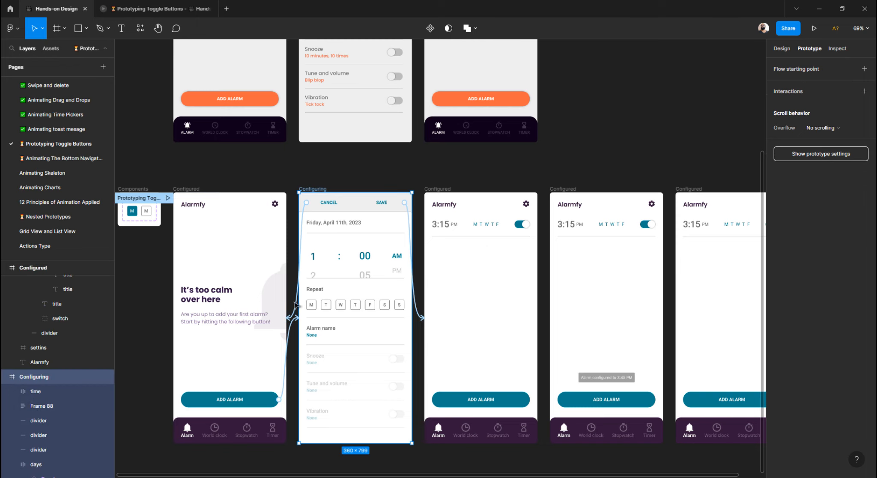
{"action": "scroll", "coordinate": [294, 305], "scroll_direction": "up", "scroll_amount": 3}
{"action": "left_click", "coordinate": [294, 311]}
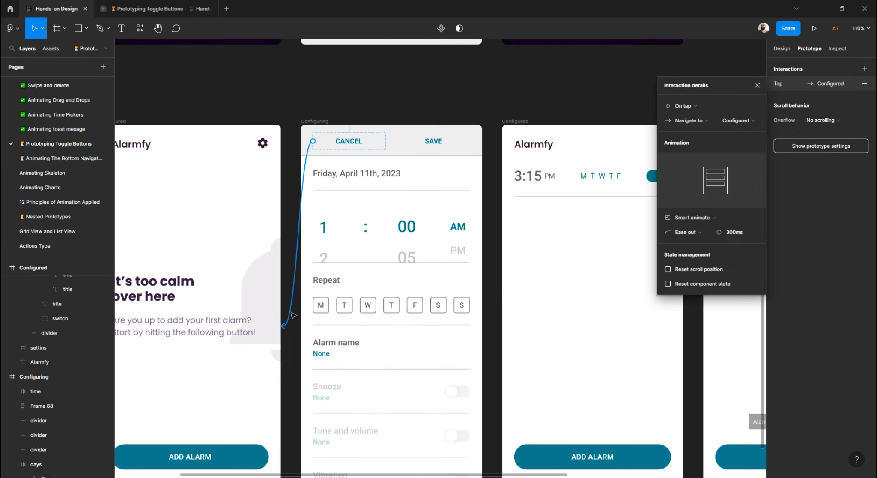
{"action": "scroll", "coordinate": [283, 265], "scroll_direction": "left", "scroll_amount": 3}
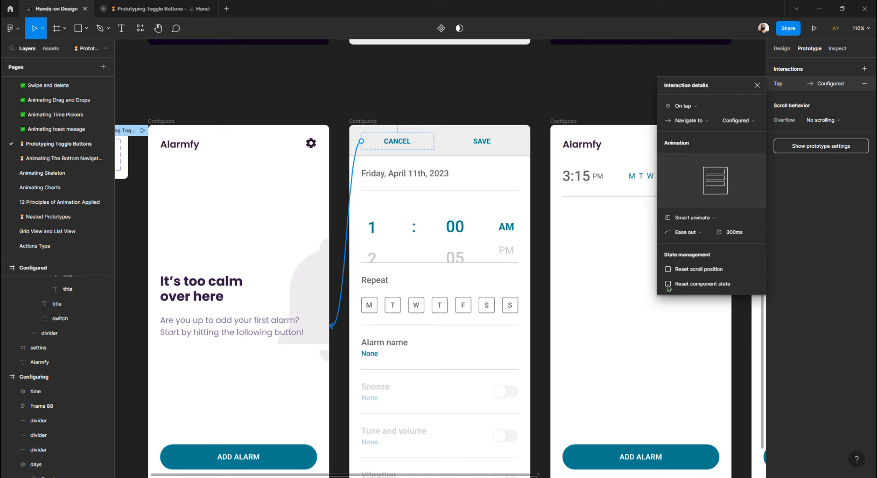
Step: Test in the preview whether the time and days reset after cancelling and reopening the alarm configuration, and after restarting the flow
{"action": "left_click", "coordinate": [142, 9]}
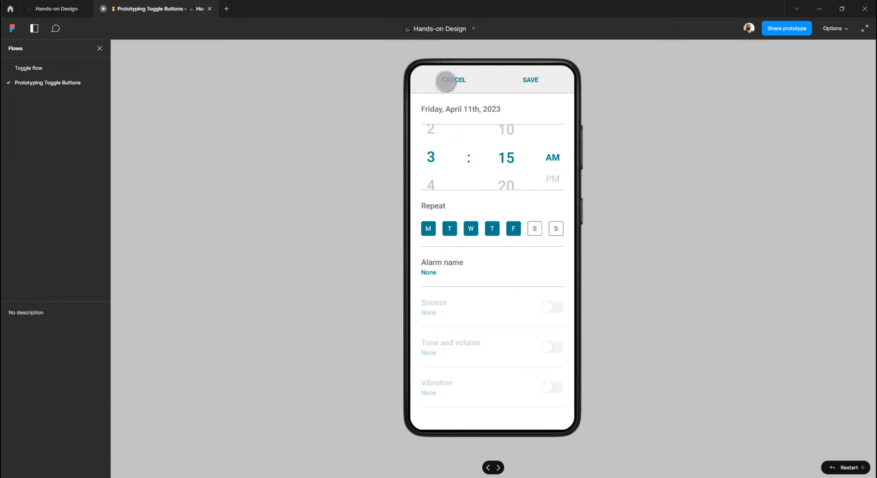
{"action": "left_click", "coordinate": [447, 80]}
{"action": "left_click", "coordinate": [501, 365]}
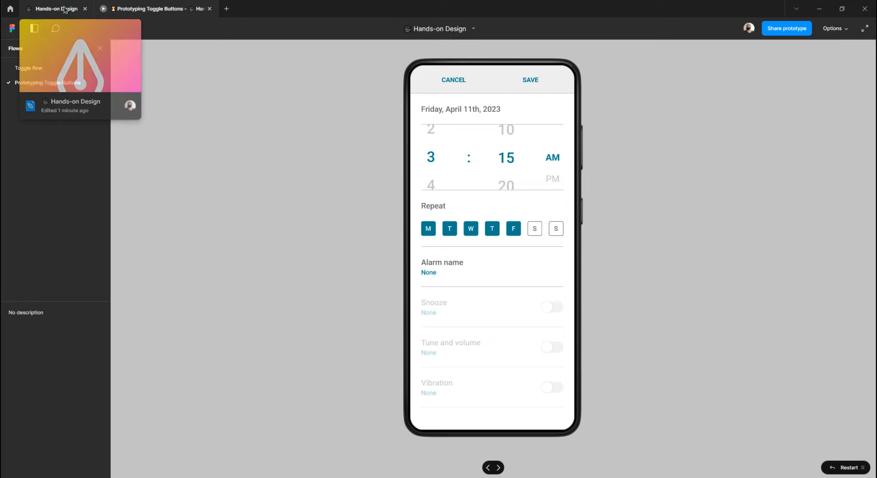
{"action": "left_click", "coordinate": [280, 160]}
{"action": "key", "text": "r"}
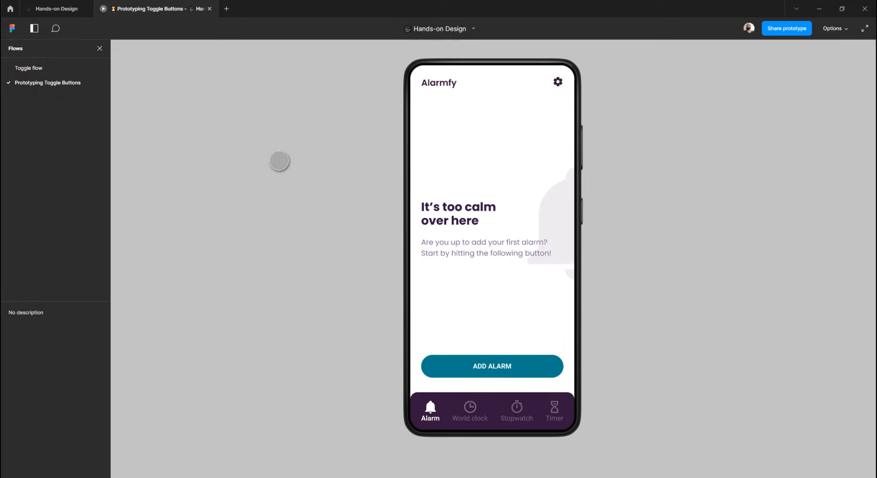
{"action": "left_click", "coordinate": [494, 365]}
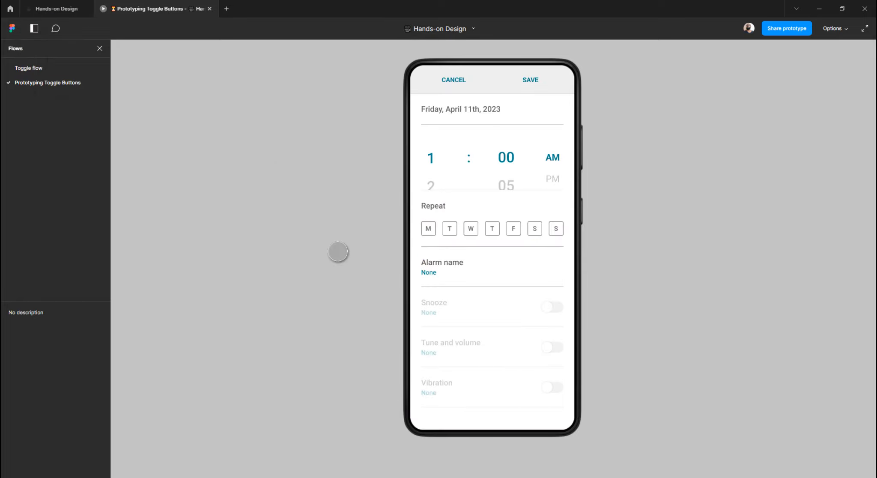
{"action": "key", "text": "r"}
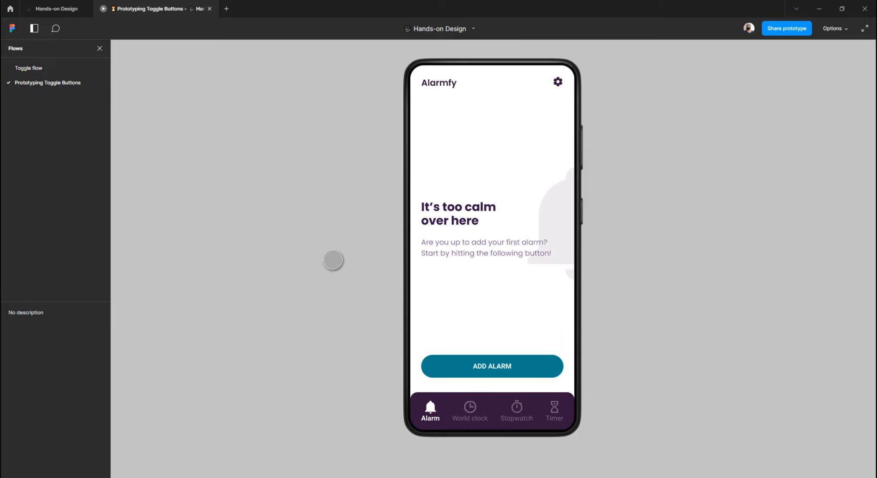
Step: Disable Reset component state on the Configuring screen's Cancel interaction
{"action": "left_click", "coordinate": [64, 9]}
{"action": "scroll", "coordinate": [333, 160], "scroll_direction": "down", "scroll_amount": 1}
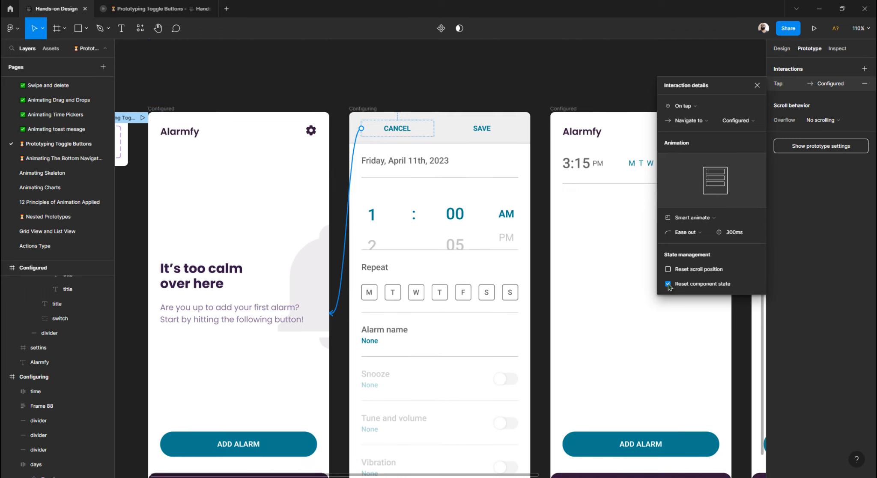
{"action": "left_click", "coordinate": [668, 284]}
Step: Enable Reset component state on the interaction from the empty screen's Add Alarm button to the Configuring screen
{"action": "scroll", "coordinate": [300, 126], "scroll_direction": "down", "scroll_amount": 3}
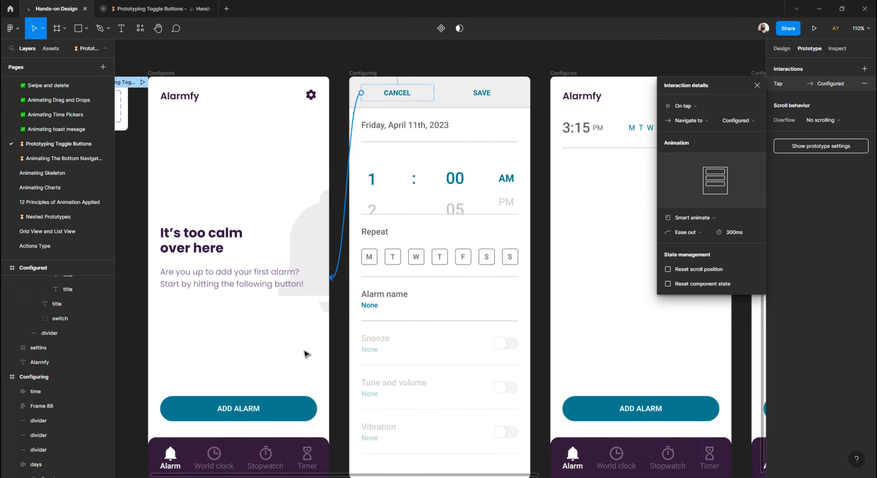
{"action": "left_click", "coordinate": [159, 73]}
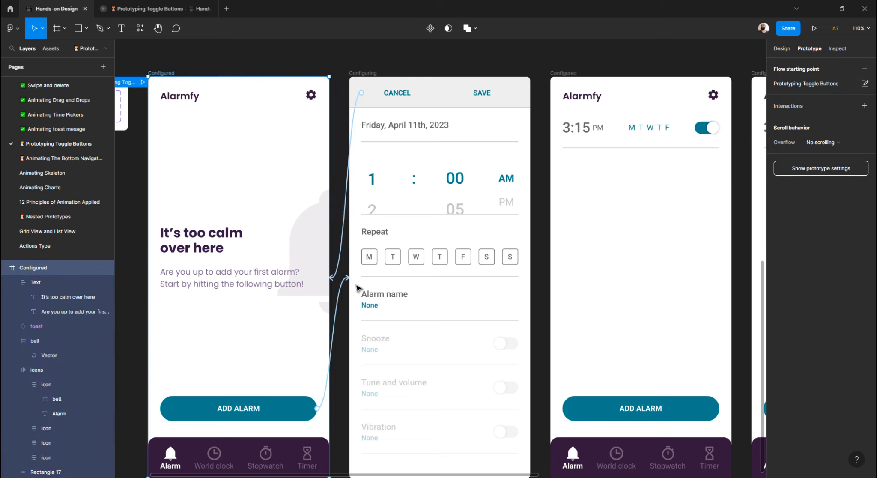
{"action": "left_click", "coordinate": [343, 291]}
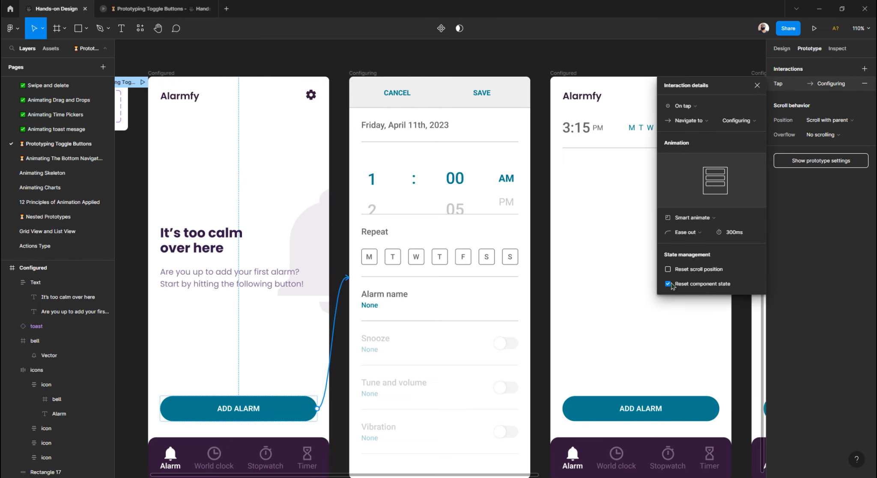
{"action": "left_click", "coordinate": [670, 284]}
Step: Test the reset in the preview by selecting Wednesday in a new alarm, cancelling and reopening the configuration
{"action": "left_click", "coordinate": [157, 8]}
{"action": "left_click", "coordinate": [524, 362]}
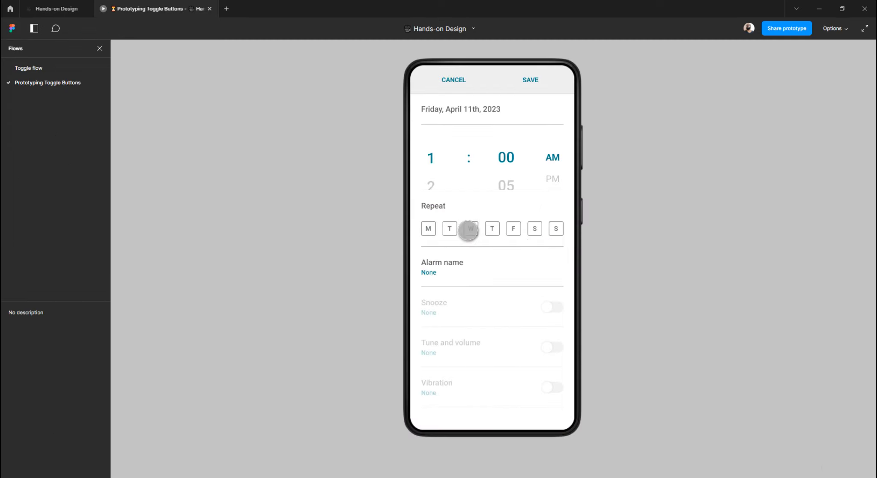
{"action": "left_click", "coordinate": [471, 229]}
{"action": "left_click", "coordinate": [446, 83]}
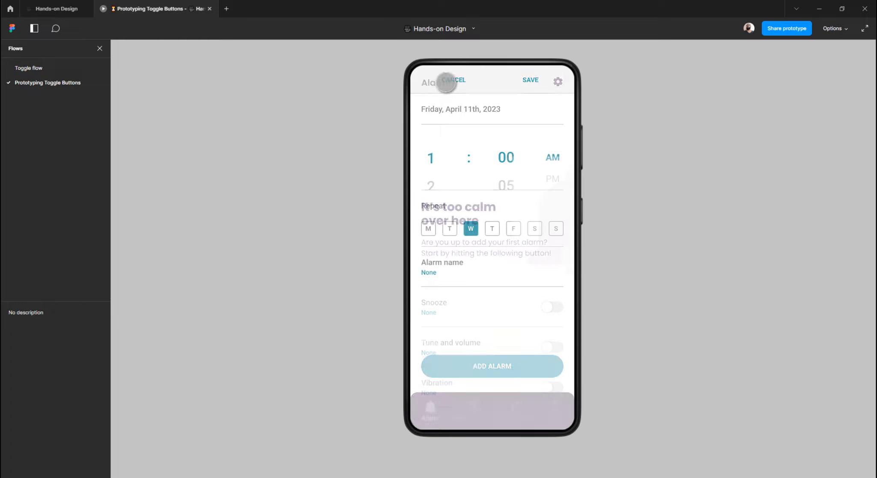
{"action": "left_click", "coordinate": [505, 369]}
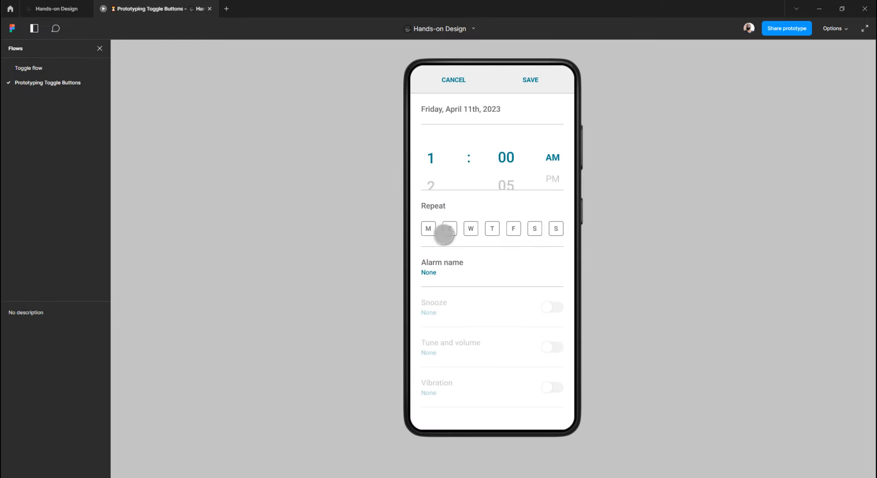
Step: Repeat the reset test with Monday through Thursday selected, cancelling and reopening the alarm configuration
{"action": "left_click", "coordinate": [448, 229]}
{"action": "left_click", "coordinate": [429, 230]}
{"action": "left_click", "coordinate": [471, 229]}
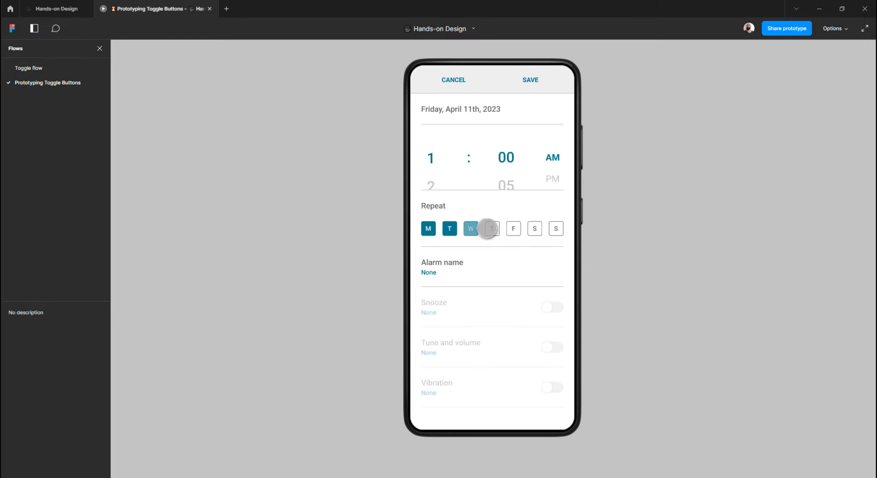
{"action": "left_click", "coordinate": [492, 228]}
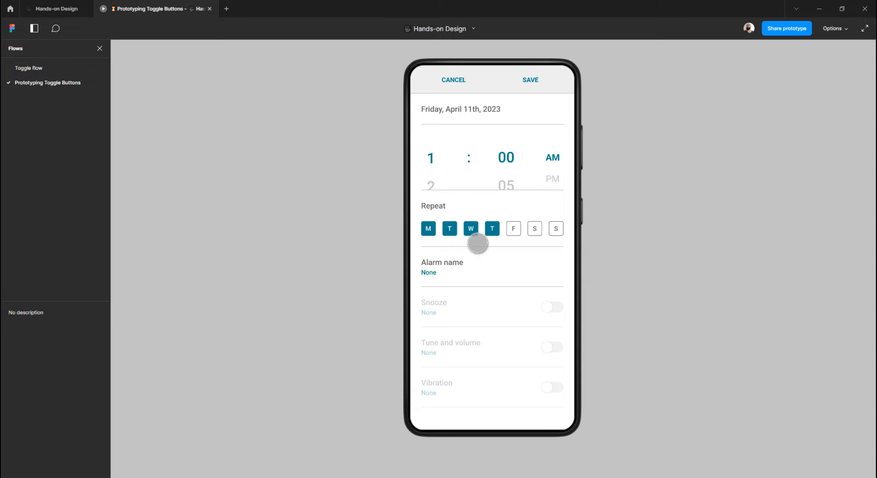
{"action": "left_click", "coordinate": [460, 88]}
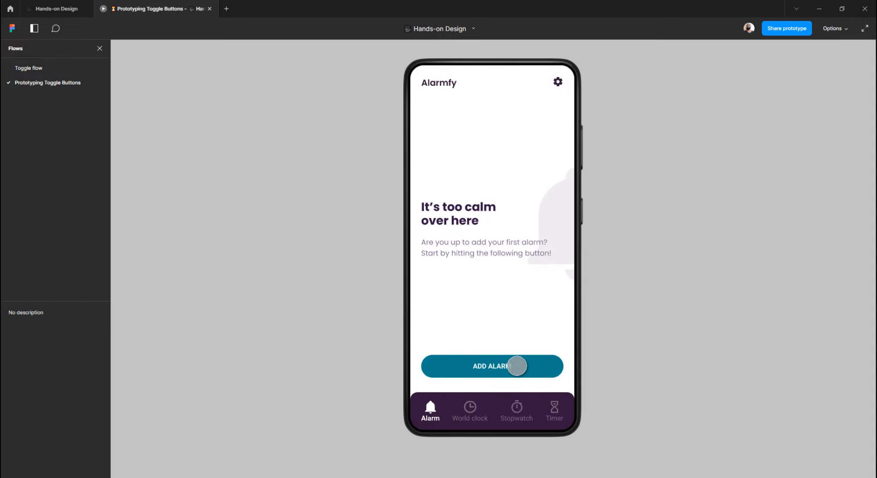
{"action": "left_click", "coordinate": [514, 366]}
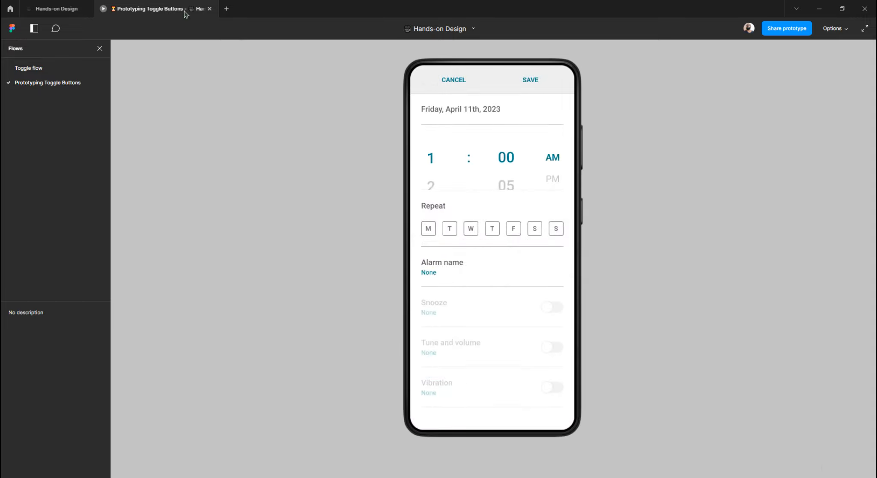
Step: Review the state management options of the Configuring screen's Cancel interaction in the design file
{"action": "left_click", "coordinate": [57, 9]}
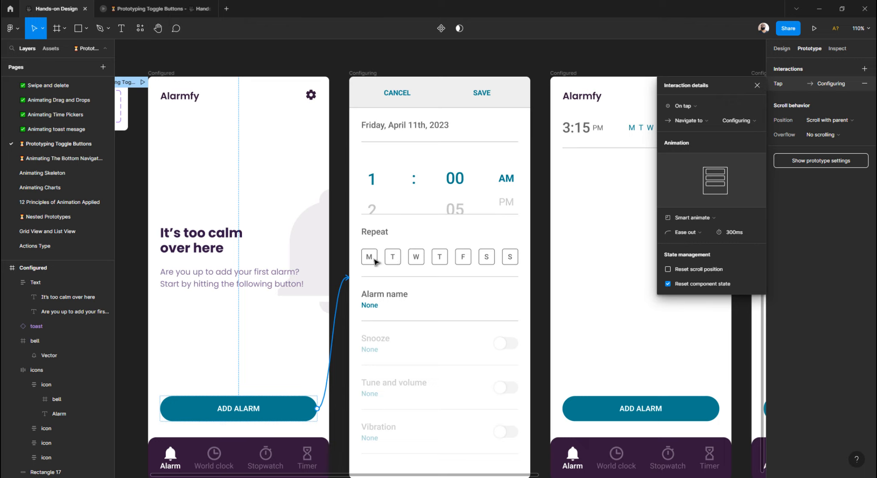
{"action": "left_click", "coordinate": [364, 73]}
{"action": "left_click", "coordinate": [343, 242]}
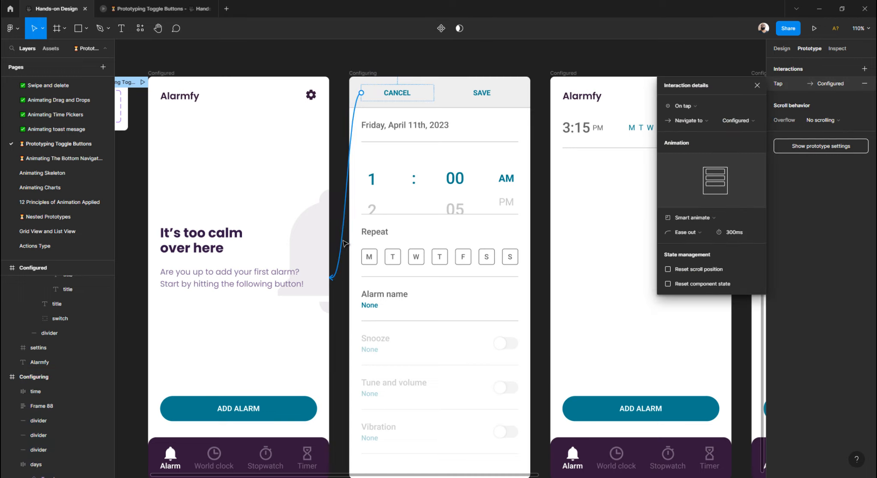
Step: Restart the preview and test cancelling a new alarm, first without changes and again with Wednesday and Thursday selected
{"action": "left_click", "coordinate": [143, 4]}
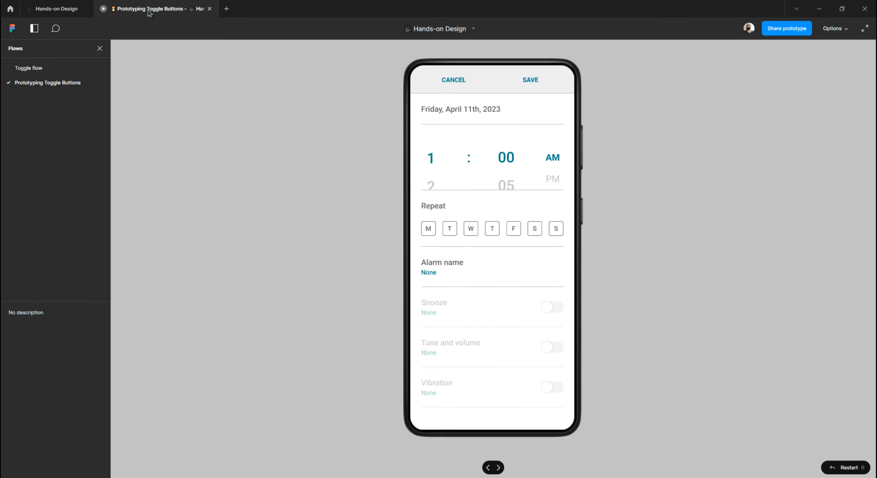
{"action": "left_click", "coordinate": [335, 196]}
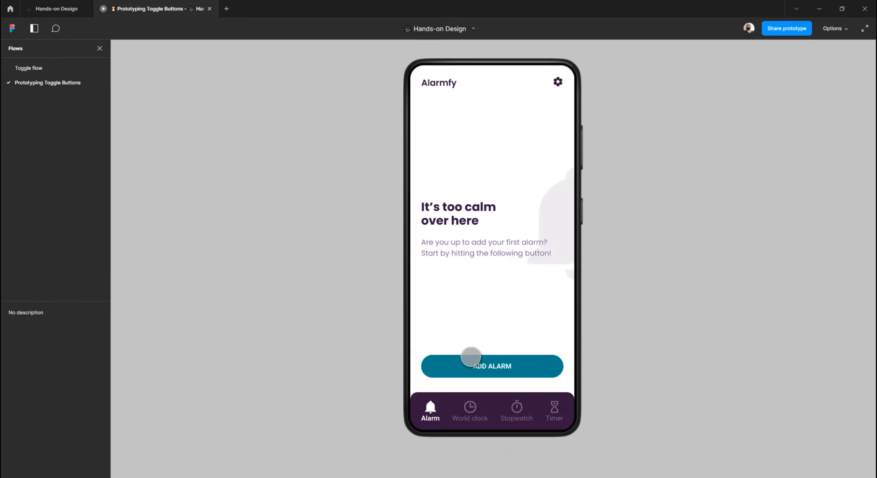
{"action": "left_click", "coordinate": [469, 364]}
{"action": "left_click", "coordinate": [452, 80]}
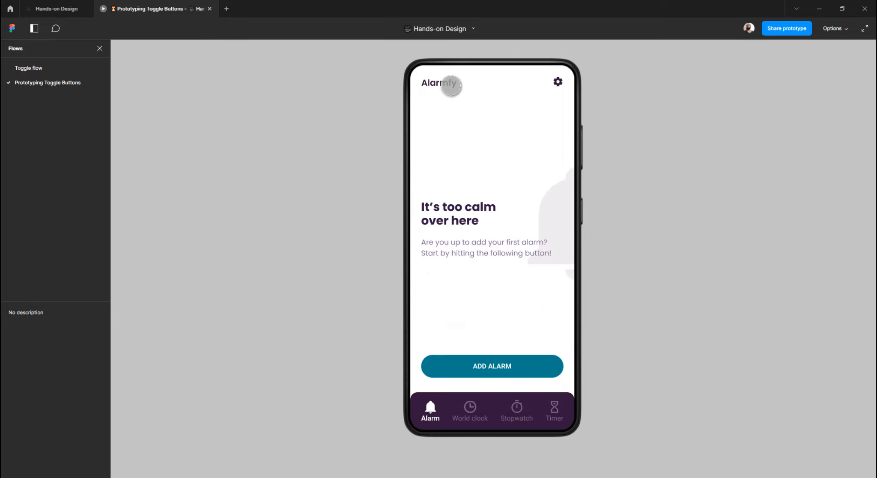
{"action": "left_click", "coordinate": [505, 361]}
{"action": "left_click", "coordinate": [471, 228]}
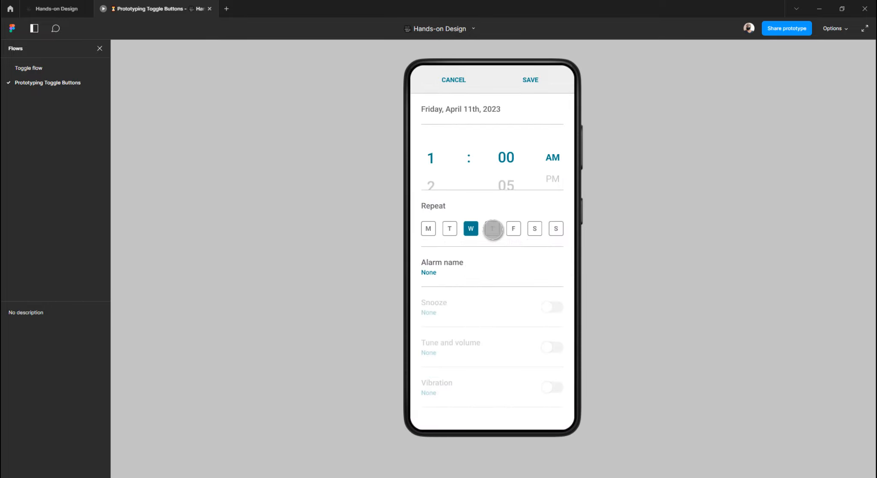
{"action": "left_click", "coordinate": [492, 229]}
{"action": "left_click", "coordinate": [452, 81]}
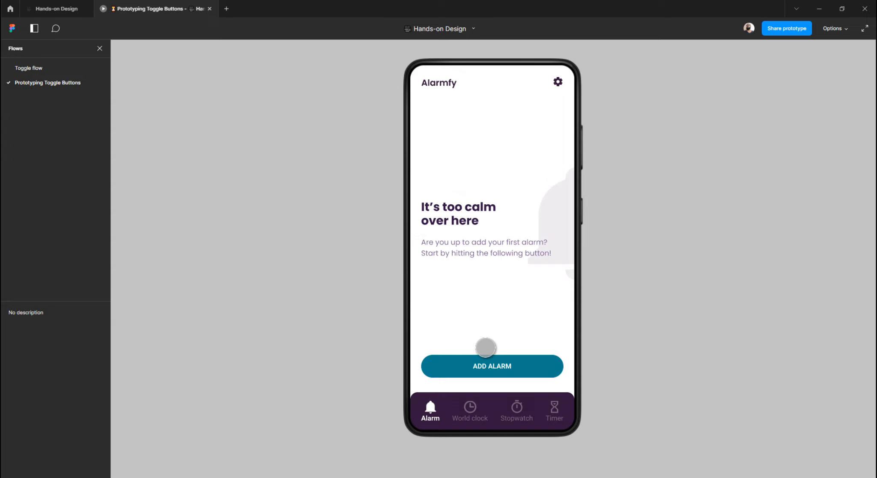
Step: Reopen the alarm configuration in the preview and select Monday through Friday, toggling Saturday on and off
{"action": "left_click", "coordinate": [483, 364]}
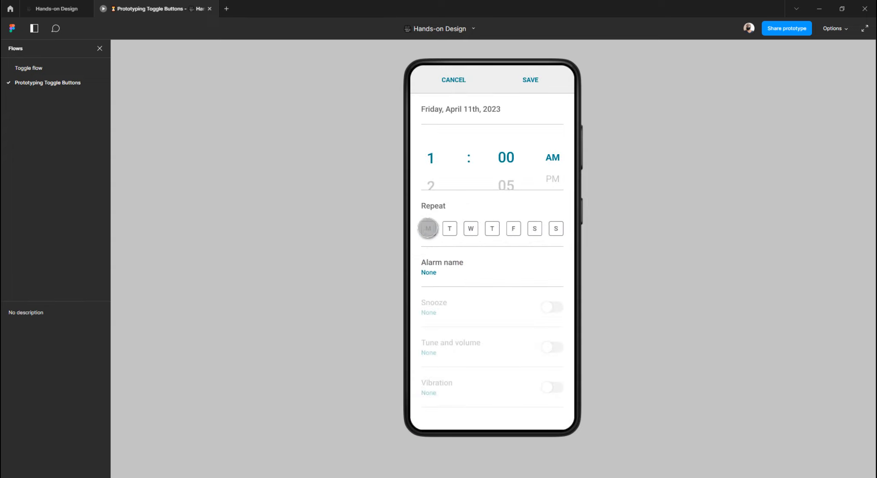
{"action": "left_click", "coordinate": [428, 228]}
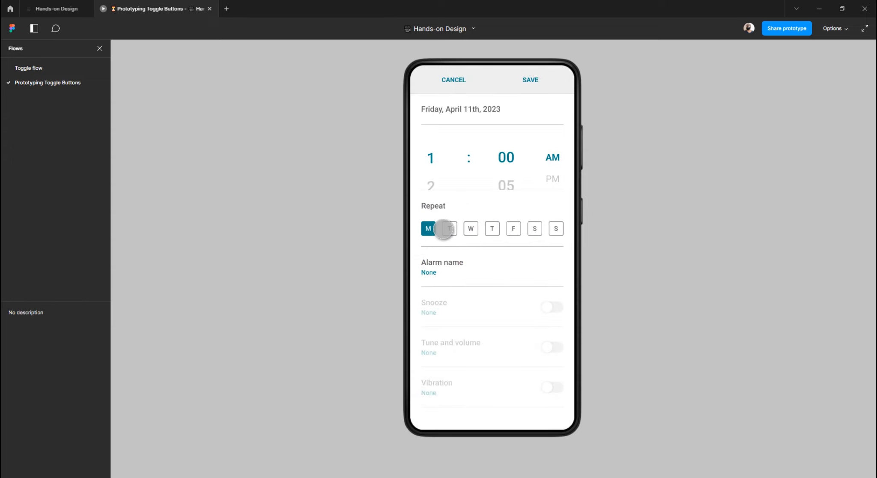
{"action": "left_click", "coordinate": [449, 228]}
{"action": "left_click", "coordinate": [471, 228]}
{"action": "left_click", "coordinate": [492, 228]}
{"action": "left_click", "coordinate": [513, 228]}
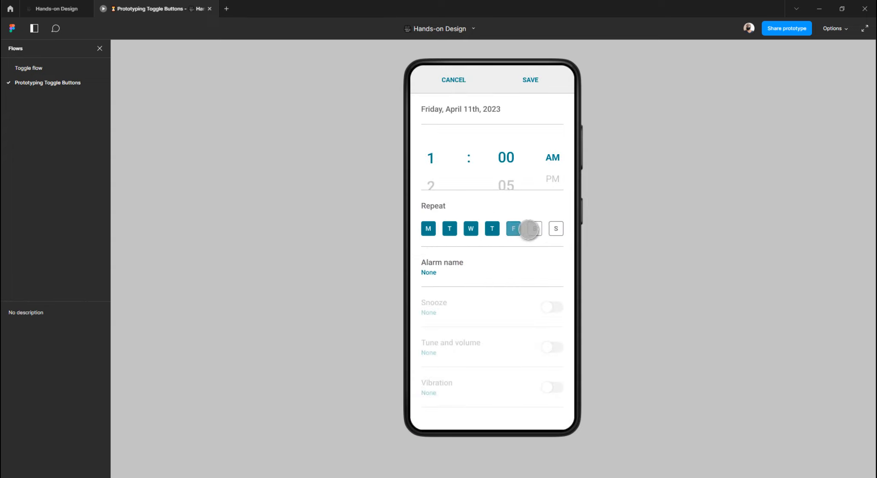
{"action": "left_click", "coordinate": [532, 230]}
{"action": "left_click", "coordinate": [530, 229]}
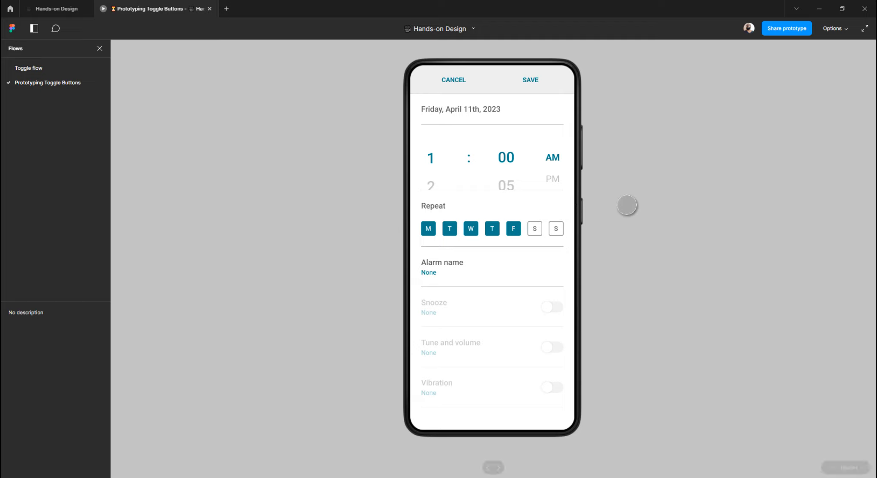
{"action": "left_click", "coordinate": [626, 206]}
Step: Set the previewed alarm's time to 3:15 PM and save it to test the toast
{"action": "left_click", "coordinate": [430, 175]}
{"action": "left_click", "coordinate": [431, 175]}
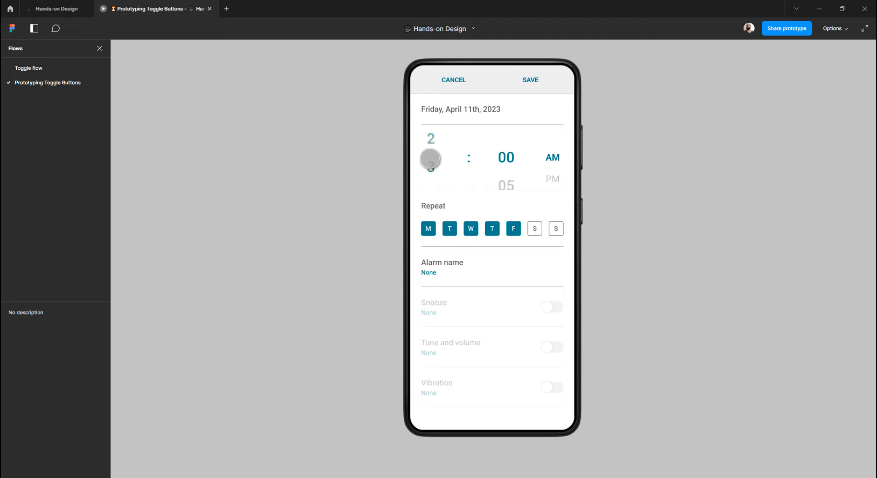
{"action": "left_click", "coordinate": [507, 181]}
{"action": "left_click", "coordinate": [510, 175]}
{"action": "left_click", "coordinate": [509, 176]}
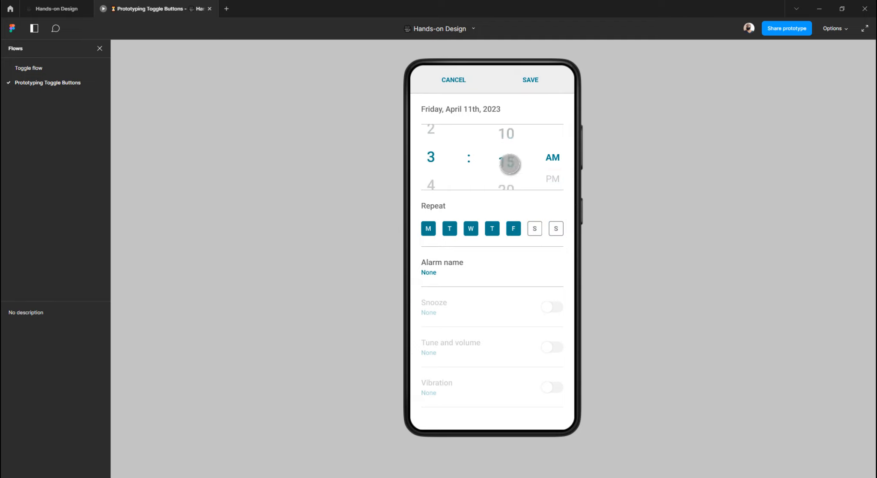
{"action": "left_click", "coordinate": [553, 179]}
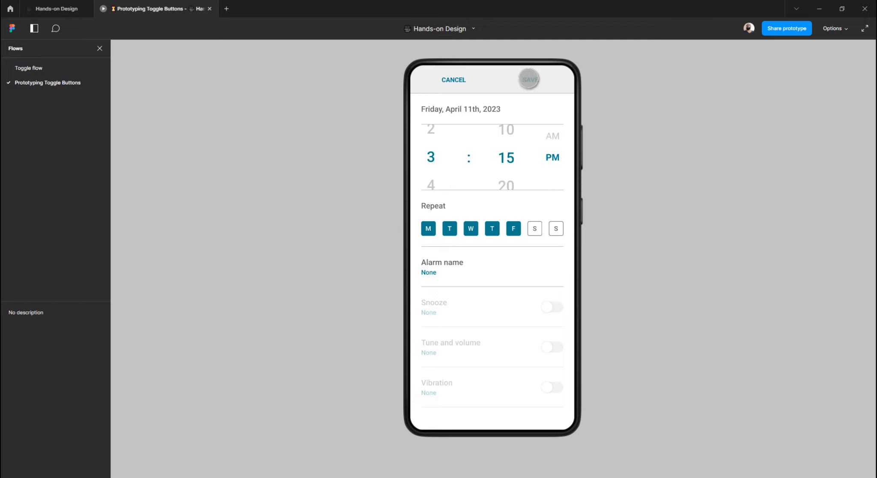
{"action": "left_click", "coordinate": [529, 79]}
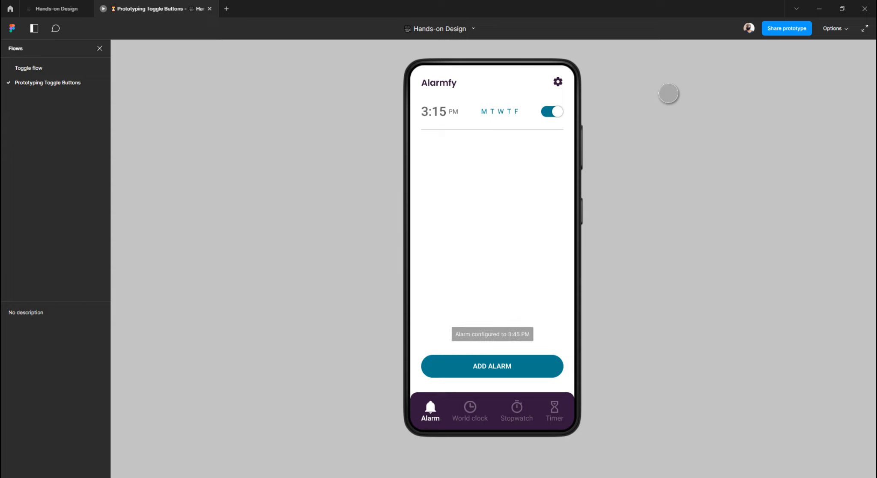